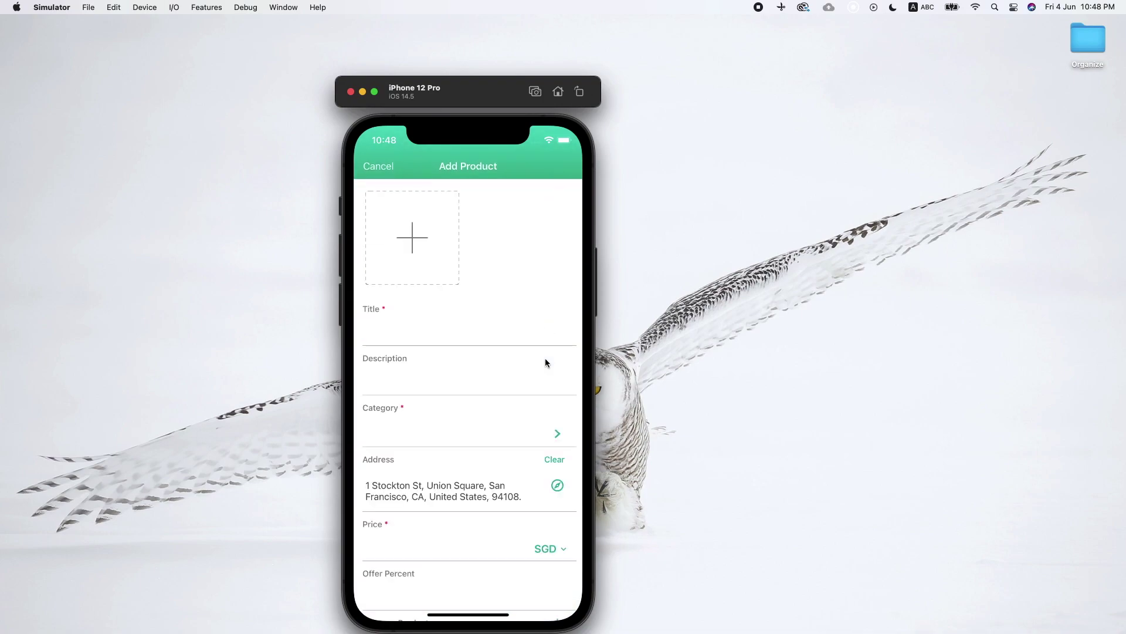
Bring up the Introduction to User Experience Design course page in Chrome.
{"action": "left_click_drag", "start_coordinate": [466, 412], "coordinate": [465, 360]}
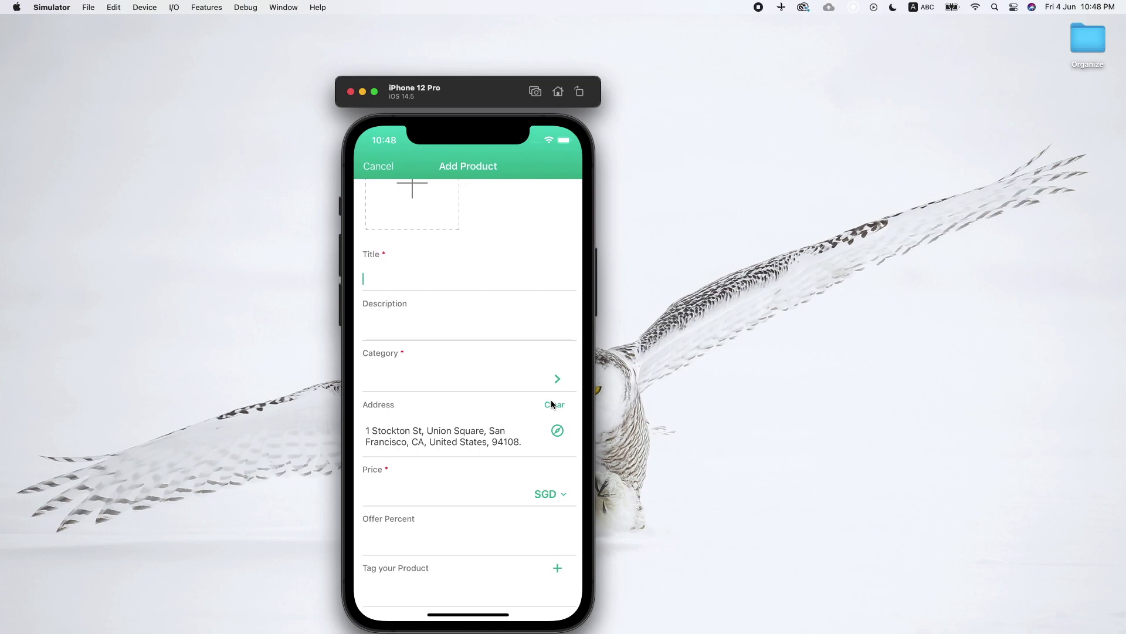
{"action": "left_click_drag", "start_coordinate": [491, 358], "coordinate": [476, 425]}
{"action": "key", "text": "ctrl+Right"}
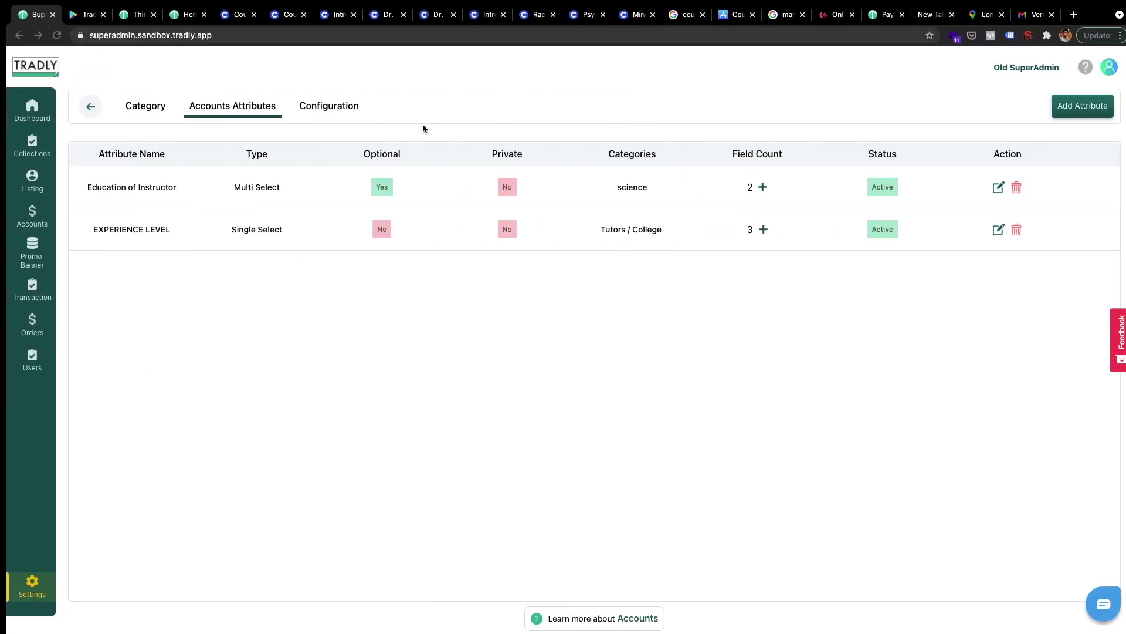
{"action": "left_click", "coordinate": [271, 14]}
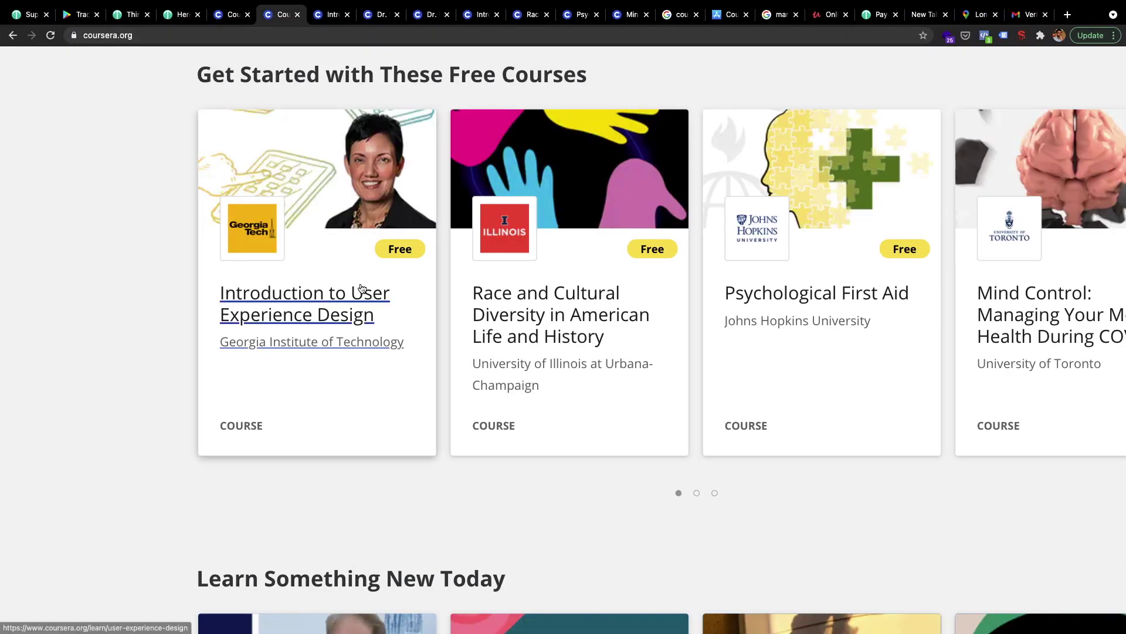
{"action": "scroll", "coordinate": [312, 59], "scroll_direction": "up", "scroll_amount": 3}
{"action": "left_click", "coordinate": [332, 14]}
Select and copy the course title, then return to the Simulator.
{"action": "scroll", "coordinate": [438, 311], "scroll_direction": "up", "scroll_amount": 10}
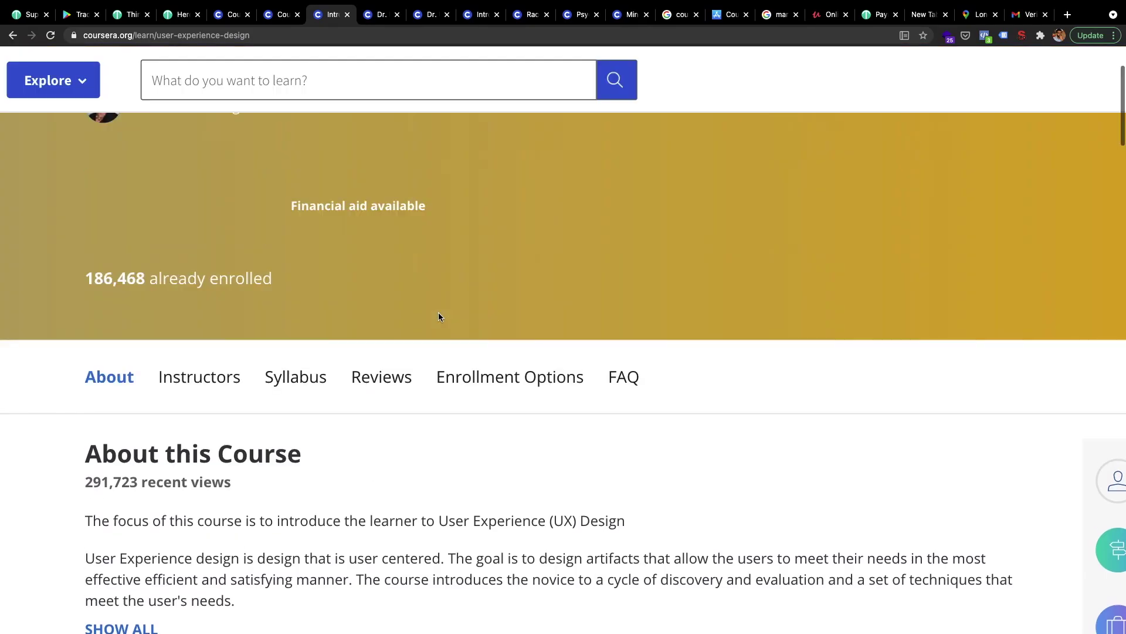
{"action": "scroll", "coordinate": [438, 317], "scroll_direction": "up", "scroll_amount": 5}
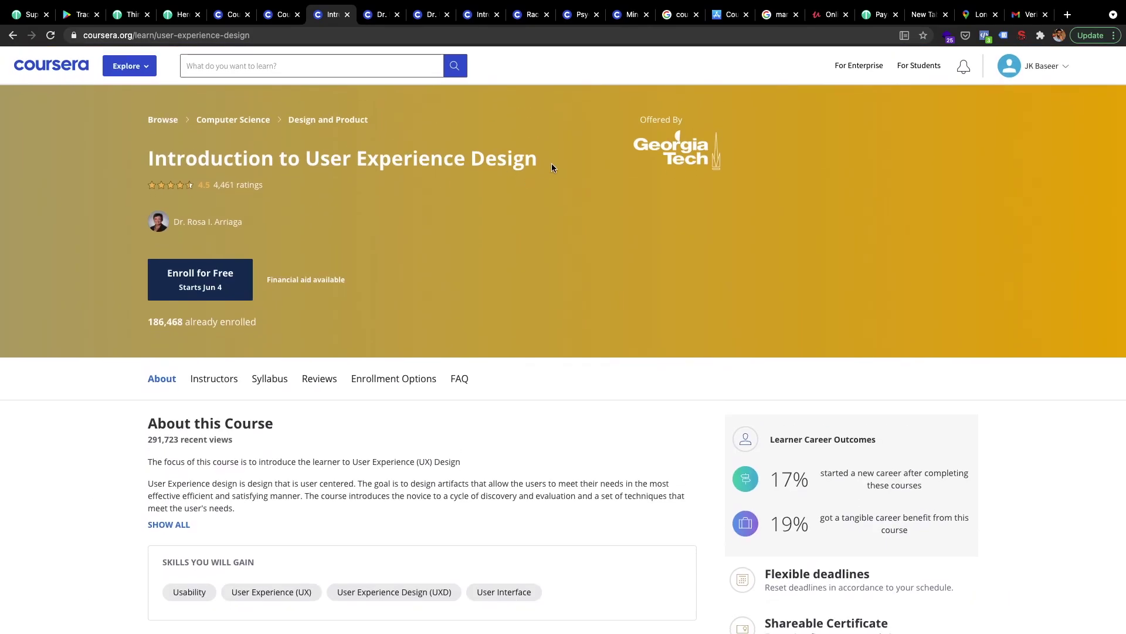
{"action": "left_click_drag", "start_coordinate": [552, 163], "coordinate": [151, 155]}
{"action": "key", "text": "super+c"}
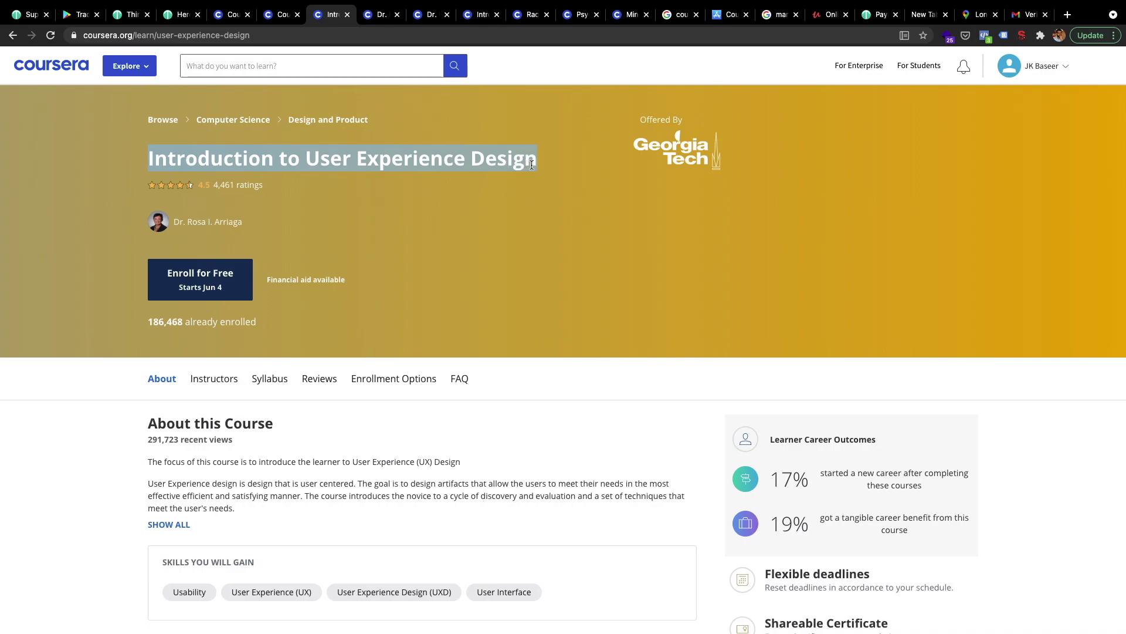
{"action": "key", "text": "ctrl+Left"}
Paste 'Introduction to User Experience Design' as the title and attach a first gallery image.
{"action": "left_click", "coordinate": [392, 321]}
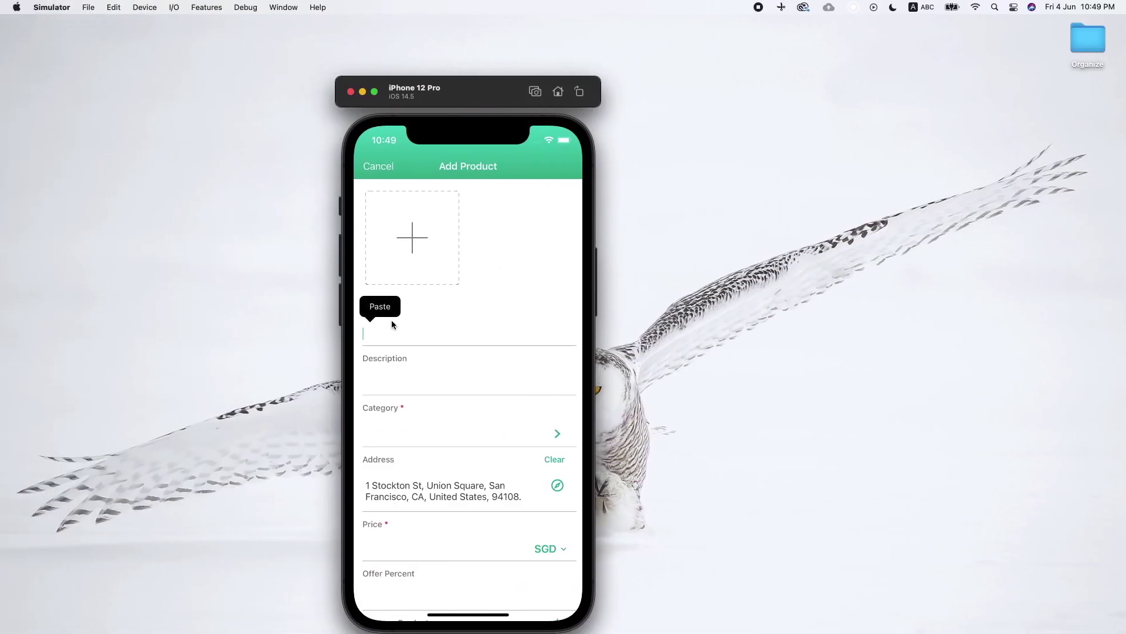
{"action": "left_click", "coordinate": [387, 305]}
{"action": "left_click", "coordinate": [433, 235]}
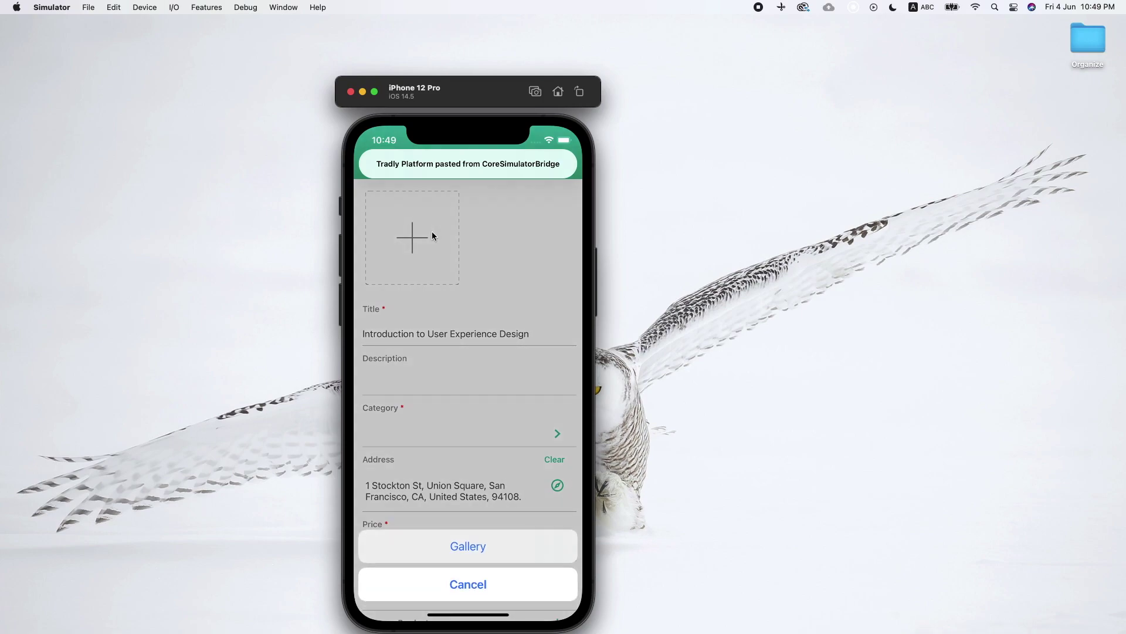
{"action": "left_click", "coordinate": [473, 547]}
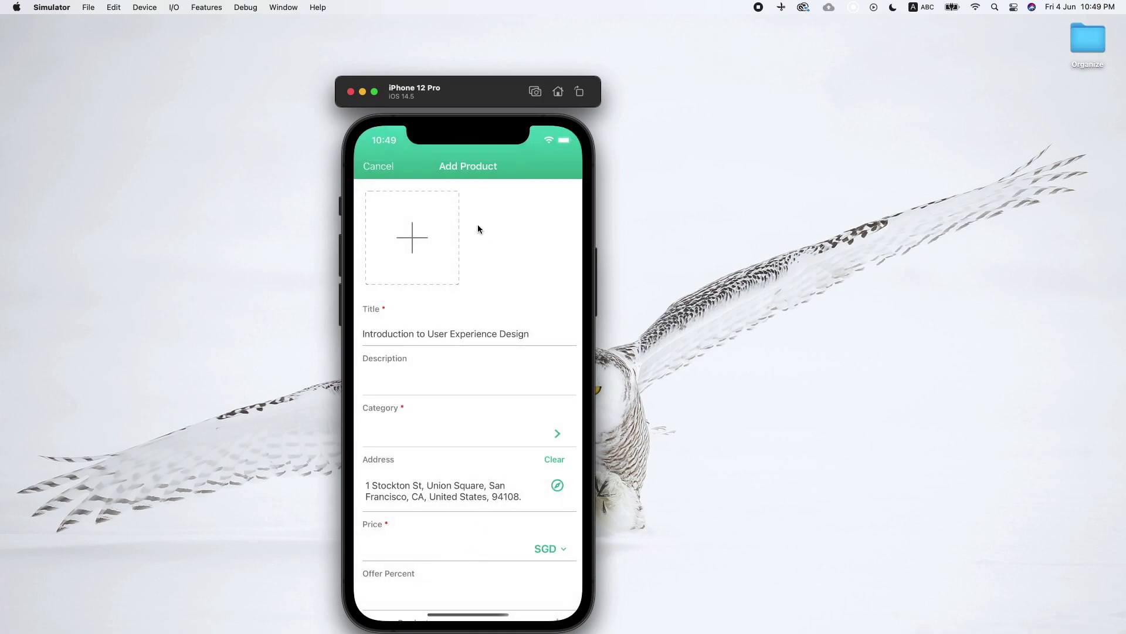
{"action": "left_click", "coordinate": [395, 469]}
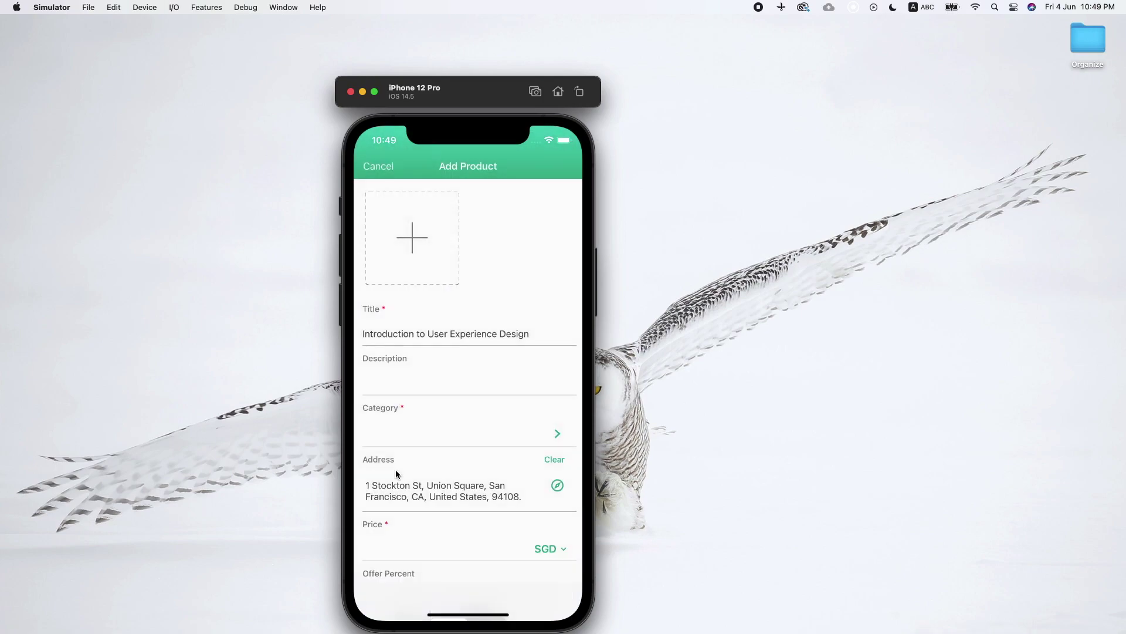
{"action": "key", "text": "ctrl+Right"}
{"action": "left_click_drag", "start_coordinate": [395, 469], "coordinate": [608, 115]}
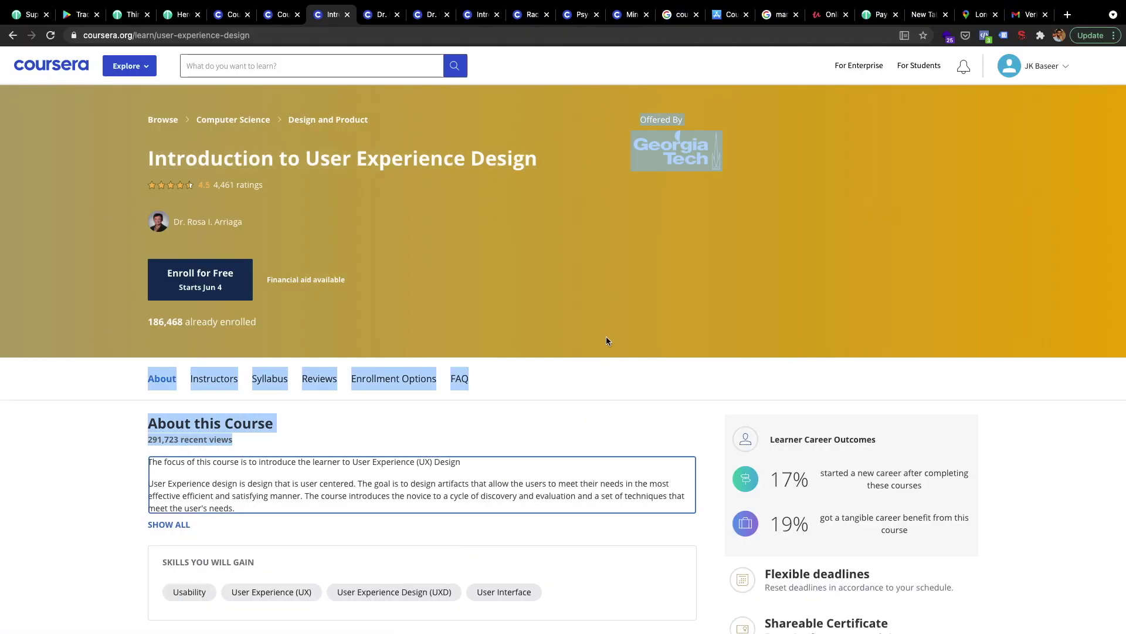
{"action": "scroll", "coordinate": [606, 339], "scroll_direction": "down", "scroll_amount": 9}
{"action": "scroll", "coordinate": [606, 339], "scroll_direction": "up", "scroll_amount": 9}
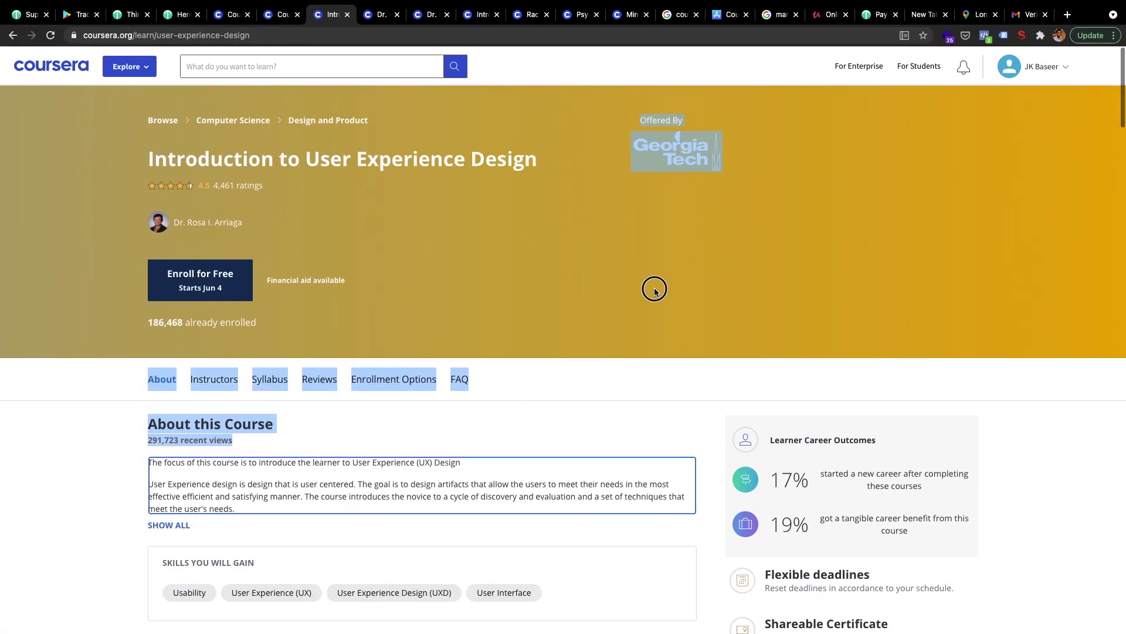
{"action": "key", "text": "ctrl+Left"}
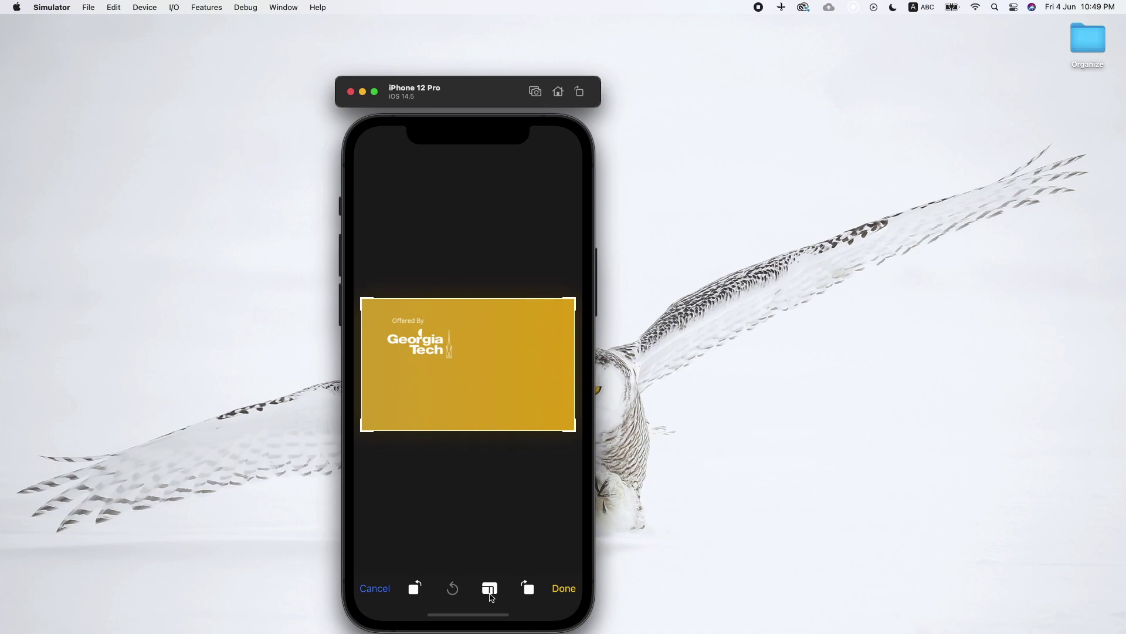
{"action": "left_click", "coordinate": [562, 589]}
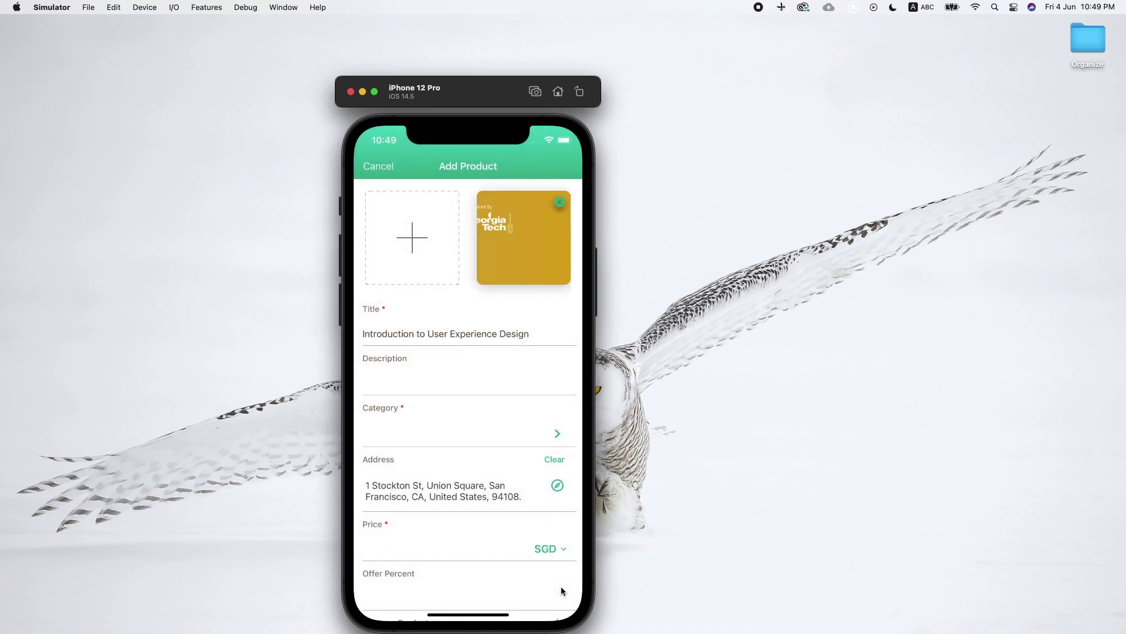
Replace the image with the Georgia Tech logo photo, cropped square and centred.
{"action": "left_click", "coordinate": [559, 202]}
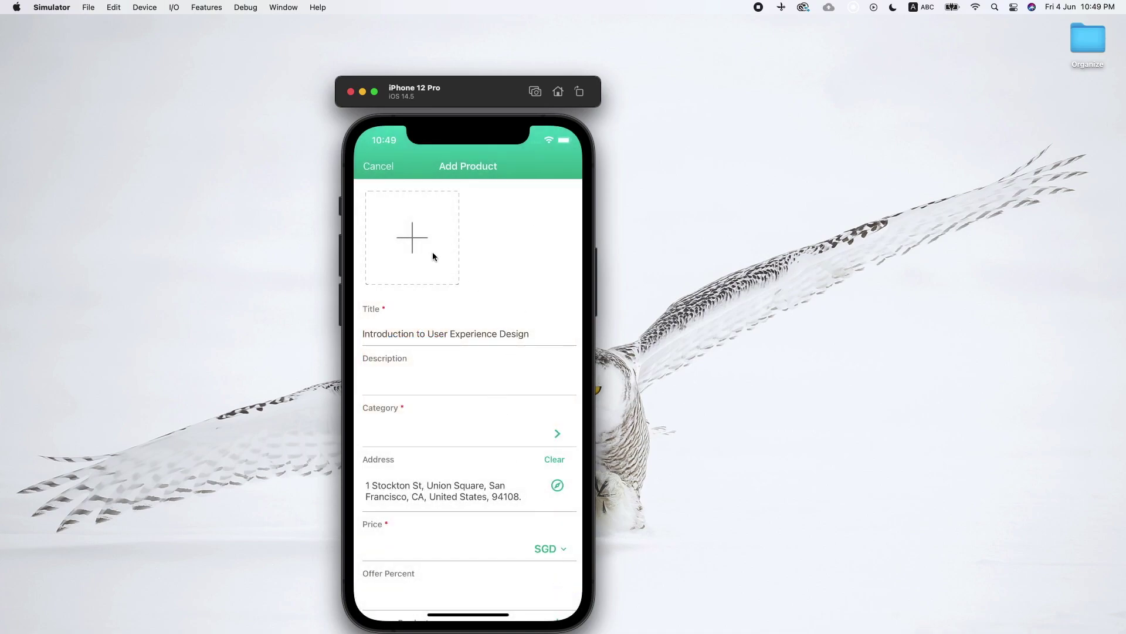
{"action": "left_click", "coordinate": [431, 252]}
{"action": "left_click", "coordinate": [468, 543]}
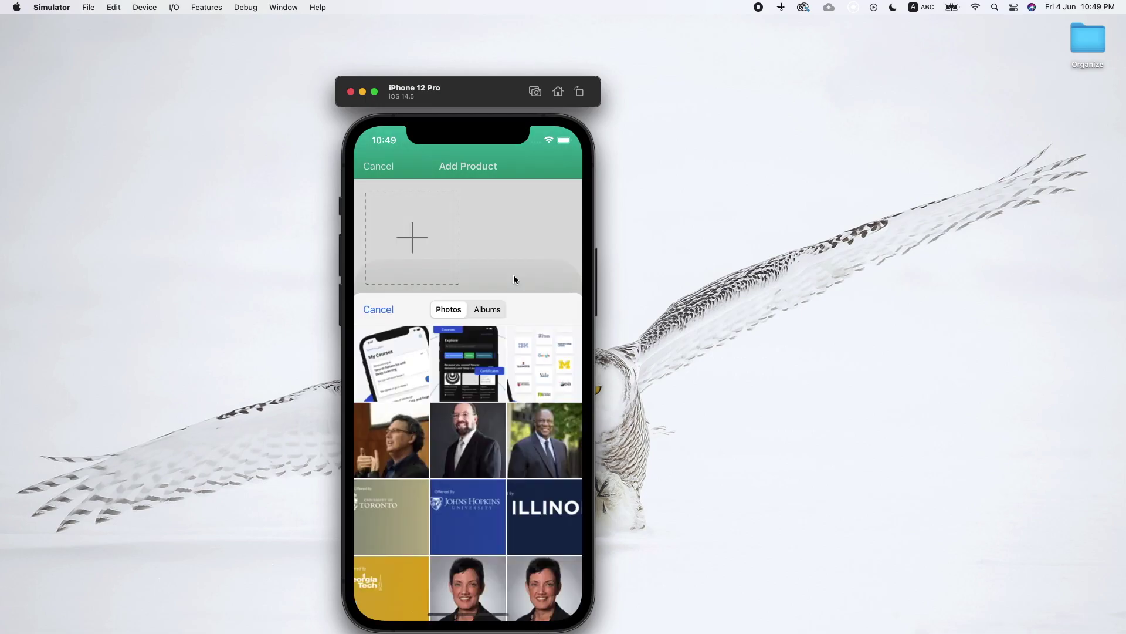
{"action": "left_click", "coordinate": [399, 458]}
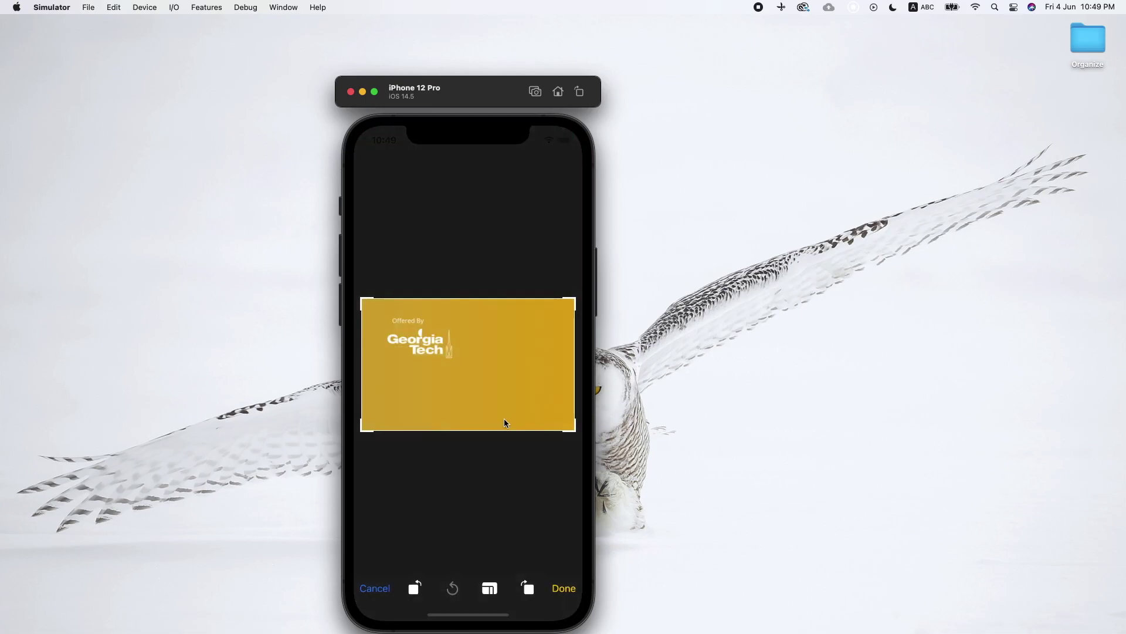
{"action": "left_click", "coordinate": [489, 588]}
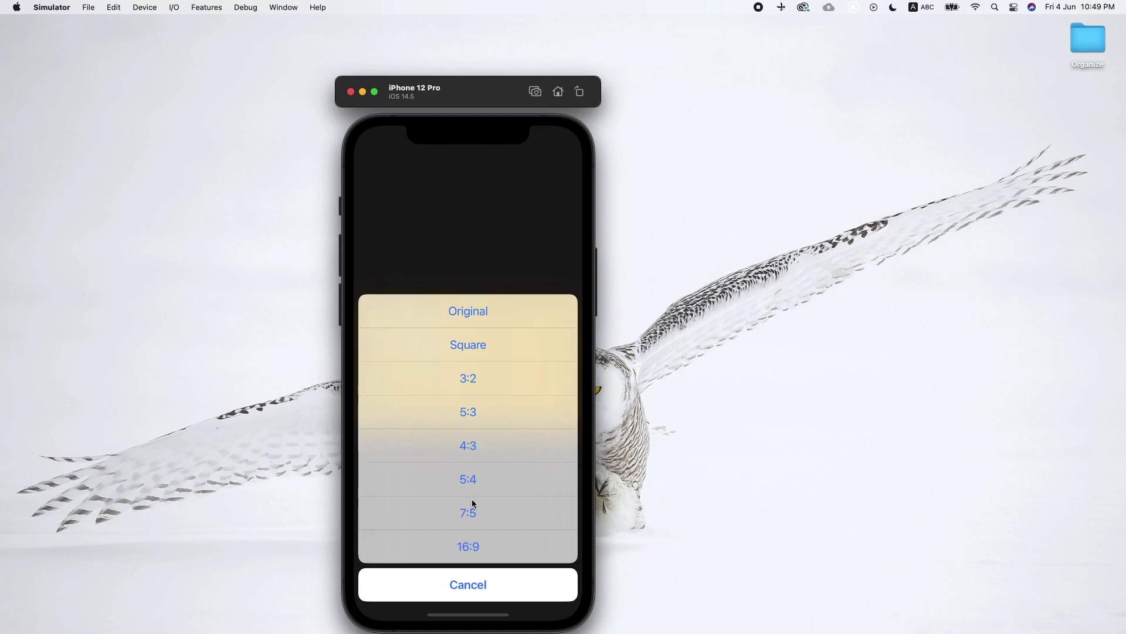
{"action": "left_click", "coordinate": [460, 349]}
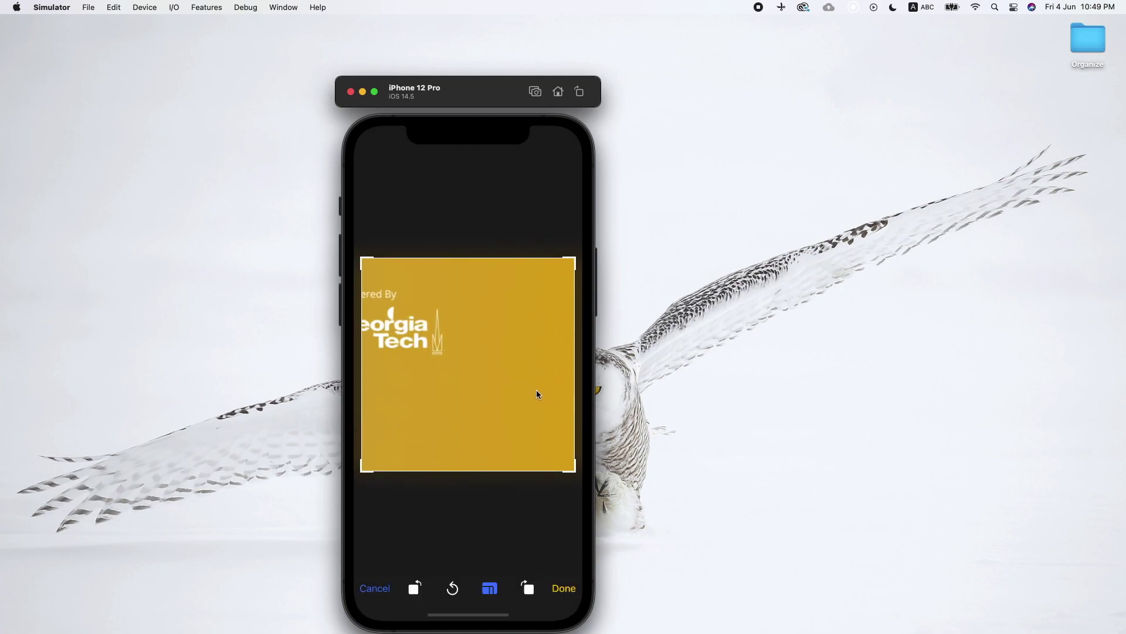
{"action": "mouse_move", "coordinate": [536, 389]}
{"action": "left_mouse_down"}
{"action": "mouse_move", "coordinate": [551, 364]}
{"action": "mouse_move", "coordinate": [534, 372]}
{"action": "left_mouse_up"}
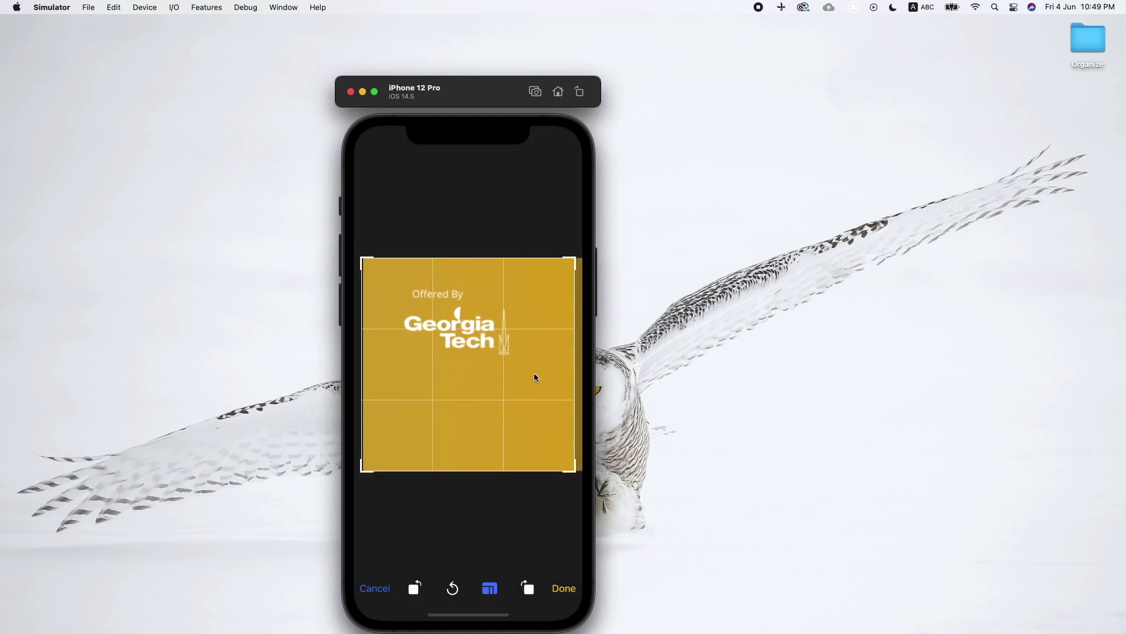
{"action": "left_click", "coordinate": [564, 589]}
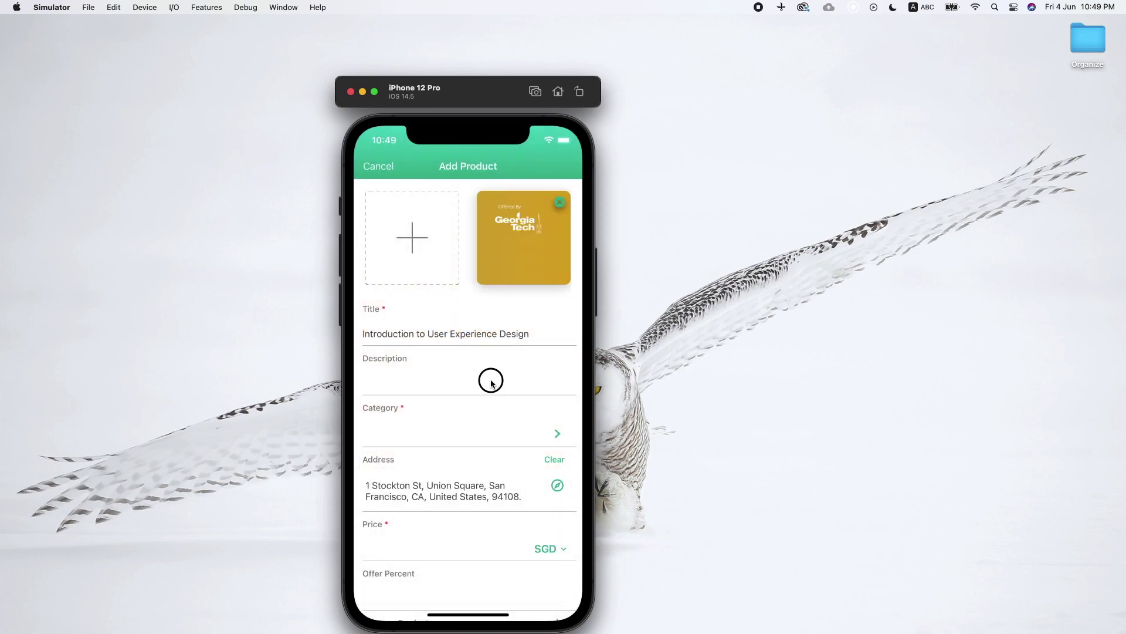
Enter a price of 400 SGD, then submit and acknowledge the Fill Category alert.
{"action": "scroll", "coordinate": [444, 317], "scroll_direction": "down", "scroll_amount": 1}
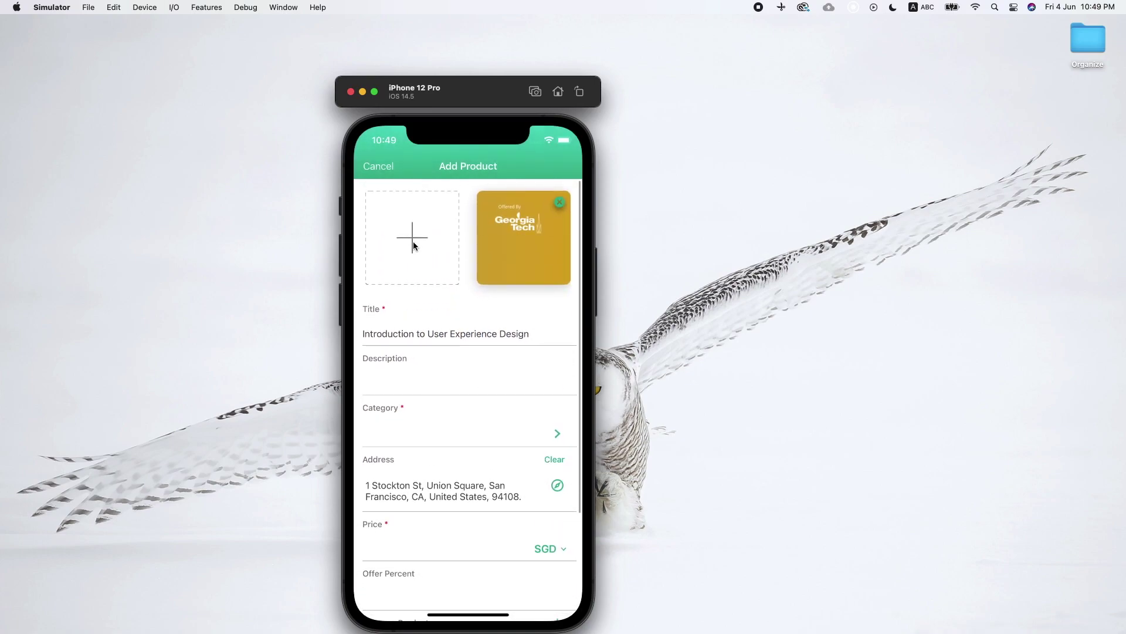
{"action": "scroll", "coordinate": [435, 302], "scroll_direction": "down", "scroll_amount": 3}
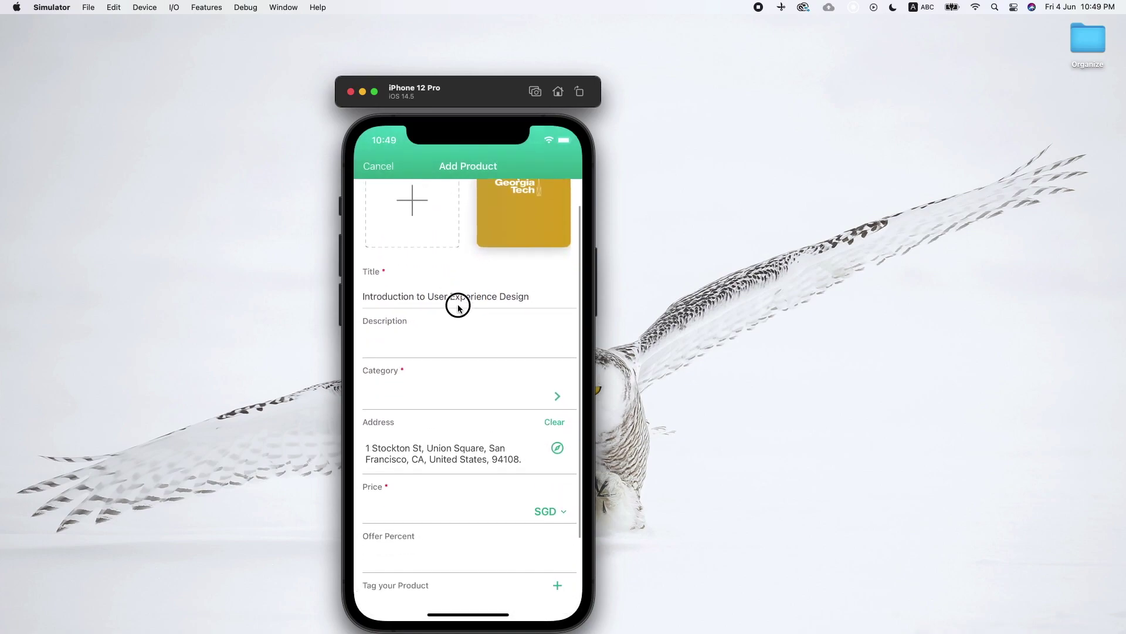
{"action": "left_click", "coordinate": [442, 456]}
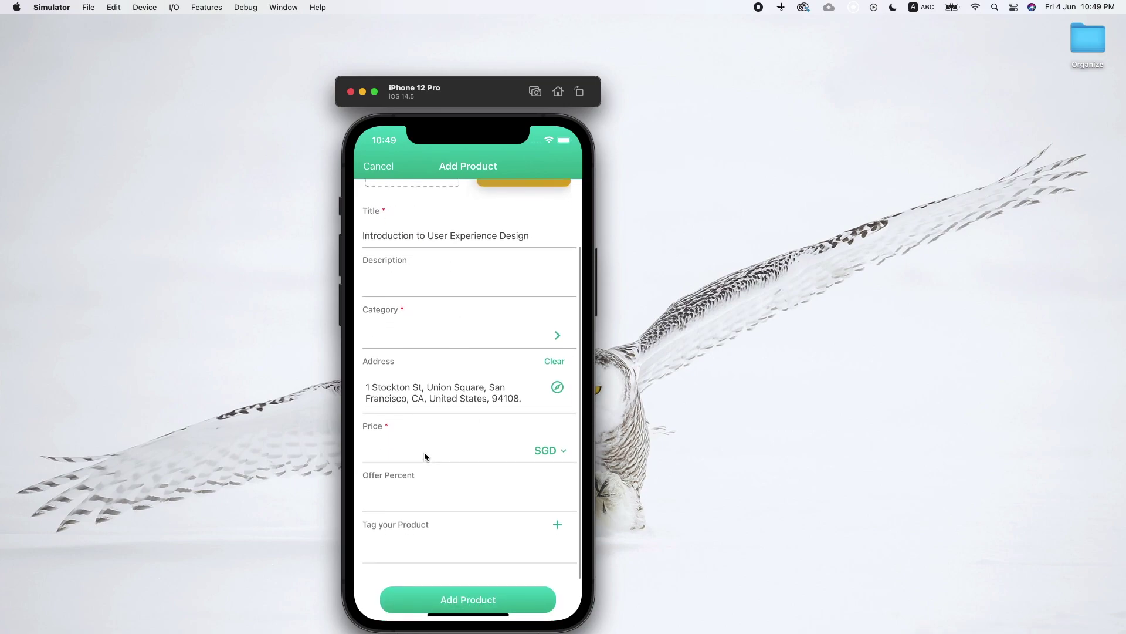
{"action": "type", "text": "400"}
{"action": "scroll", "coordinate": [451, 446], "scroll_direction": "down", "scroll_amount": 2}
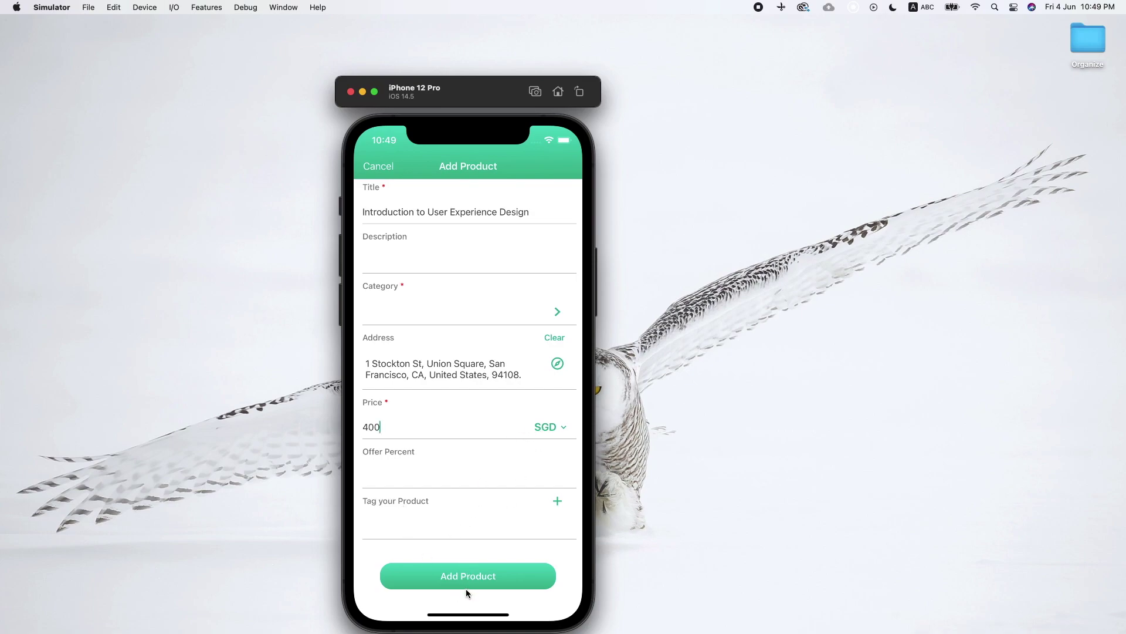
{"action": "left_click", "coordinate": [456, 574]}
{"action": "left_click", "coordinate": [469, 403]}
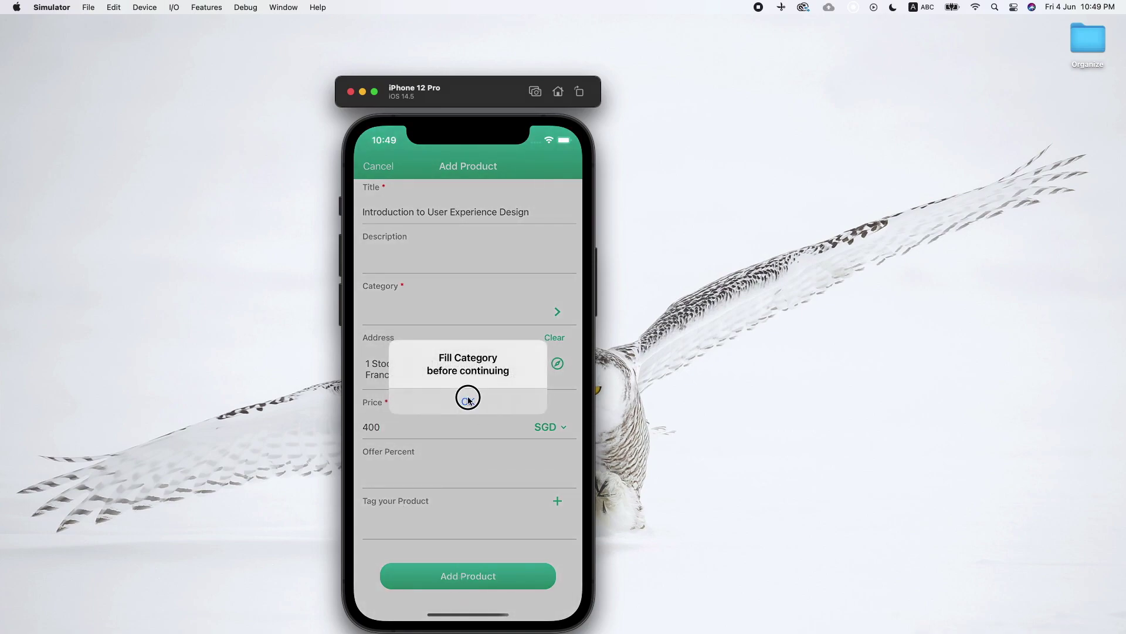
Scroll through the category list to reach the English grade options.
{"action": "left_click", "coordinate": [502, 308]}
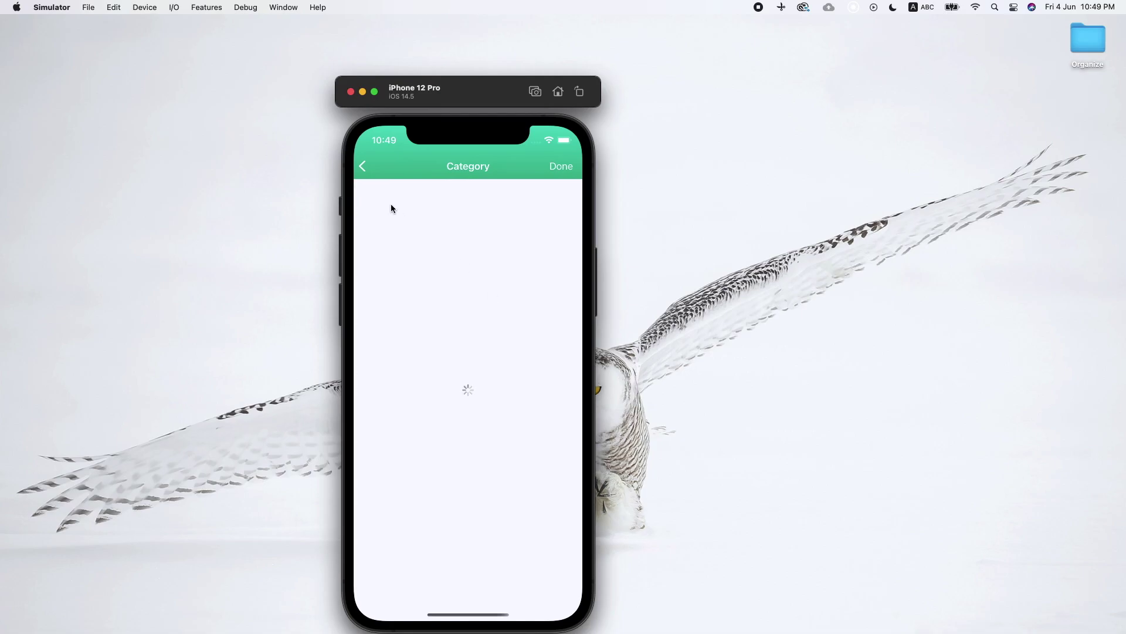
{"action": "left_click_drag", "start_coordinate": [498, 421], "coordinate": [501, 283]}
{"action": "left_click_drag", "start_coordinate": [499, 387], "coordinate": [503, 211]}
{"action": "left_click_drag", "start_coordinate": [491, 473], "coordinate": [492, 364]}
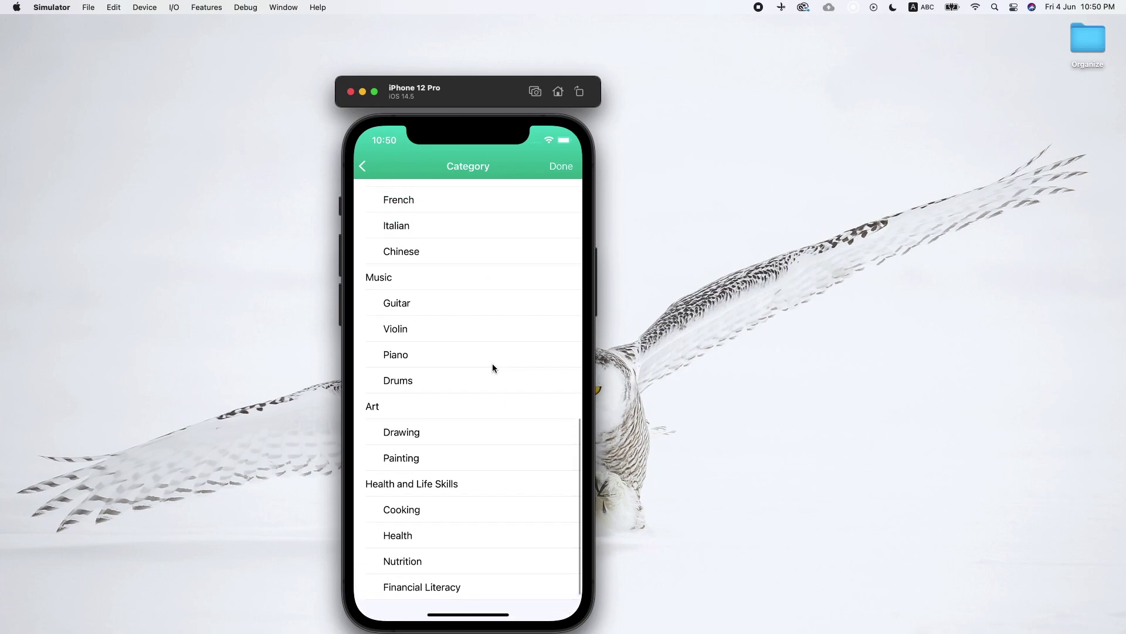
{"action": "left_click_drag", "start_coordinate": [493, 301], "coordinate": [489, 537]}
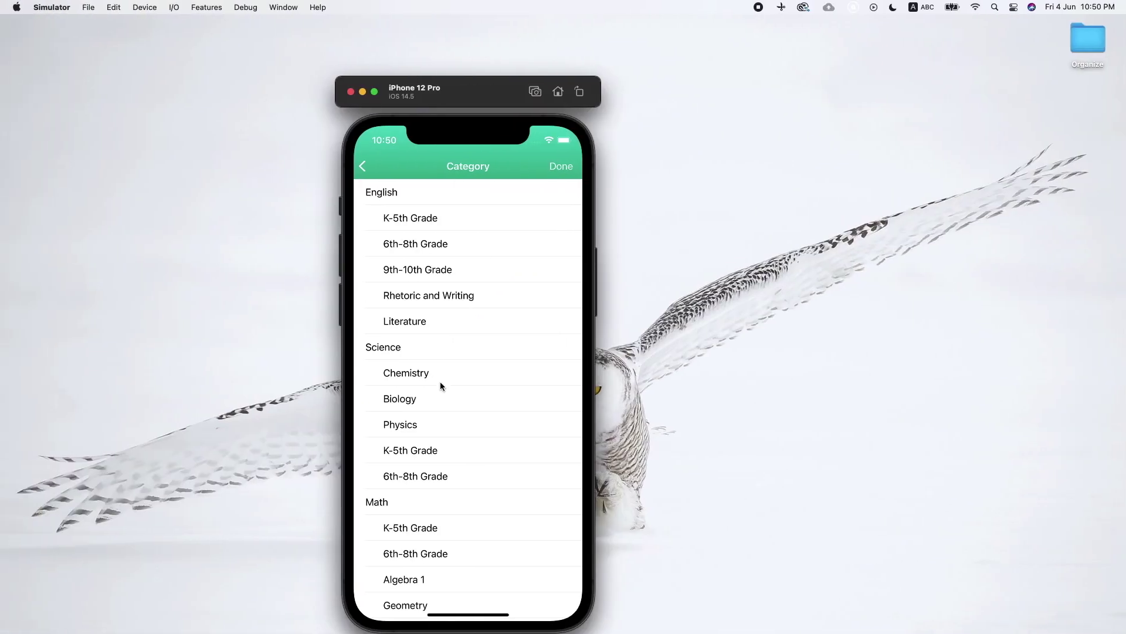
{"action": "left_click", "coordinate": [440, 381]}
{"action": "mouse_move", "coordinate": [471, 413]}
{"action": "left_mouse_down"}
{"action": "mouse_move", "coordinate": [470, 350]}
{"action": "mouse_move", "coordinate": [468, 424]}
{"action": "left_mouse_up"}
{"action": "left_click_drag", "start_coordinate": [468, 424], "coordinate": [541, 502]}
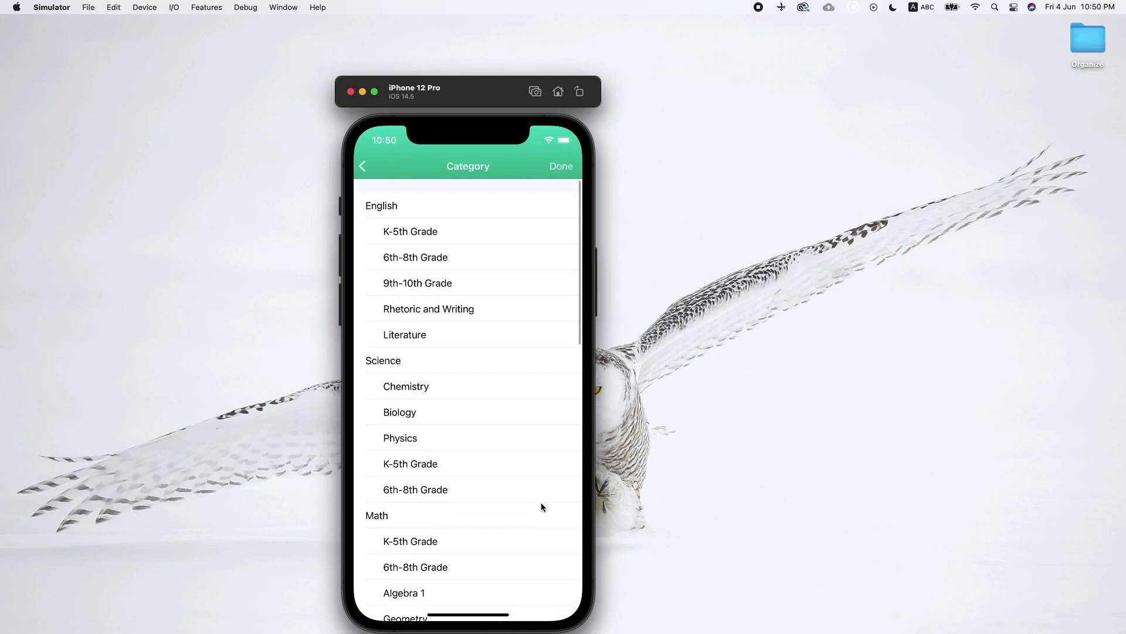
Select 9th-10th Grade under English and confirm the category.
{"action": "left_click", "coordinate": [445, 273]}
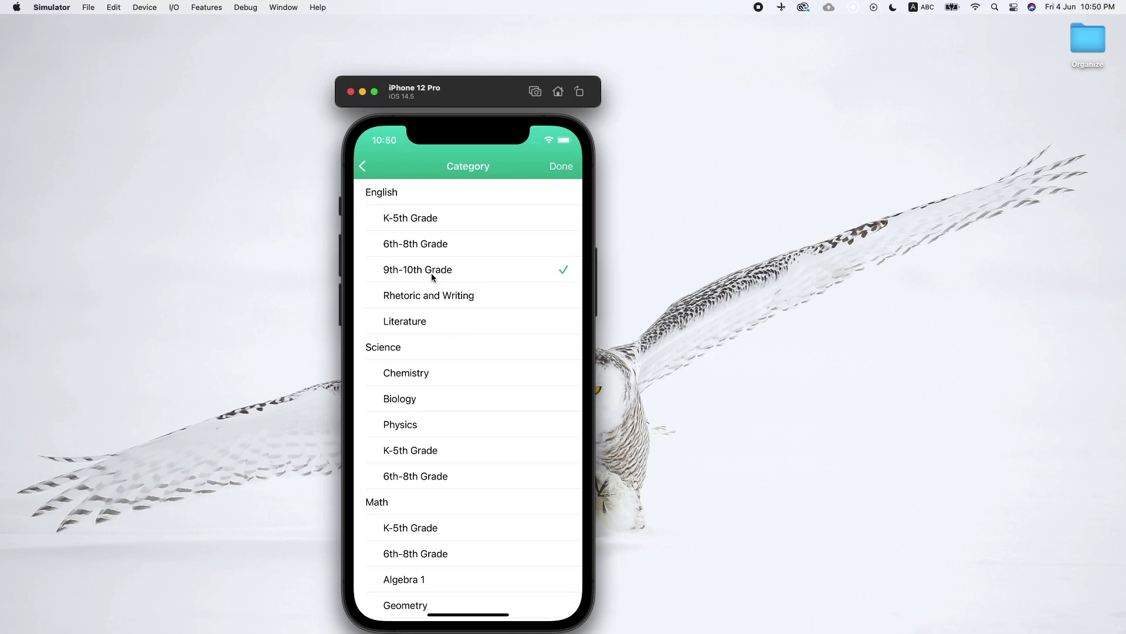
{"action": "left_click", "coordinate": [465, 241]}
{"action": "left_click", "coordinate": [485, 269]}
{"action": "left_click", "coordinate": [562, 162]}
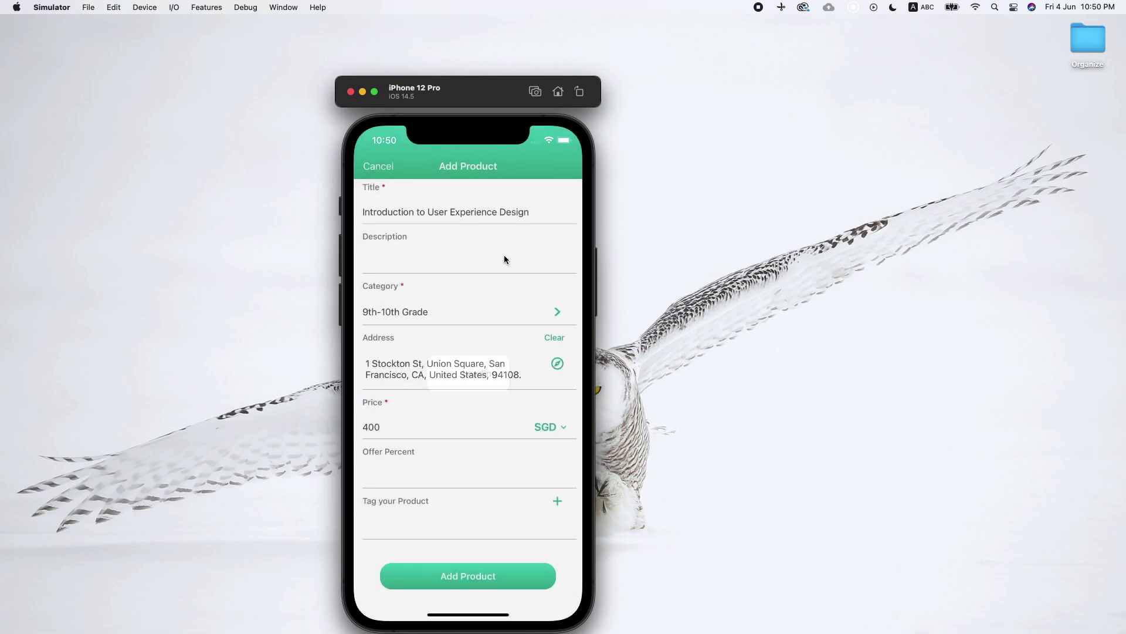
{"action": "left_click", "coordinate": [505, 256]}
Expand and select the full About this Course text, then focus Tradly's Description field.
{"action": "key", "text": "ctrl+Right"}
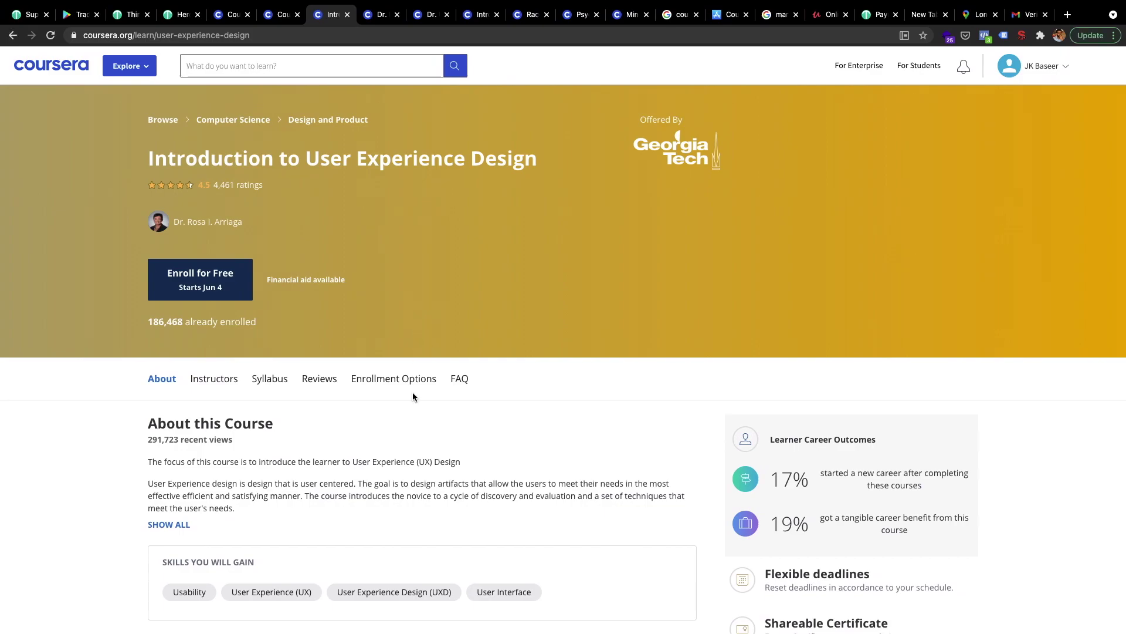
{"action": "scroll", "coordinate": [413, 392], "scroll_direction": "down", "scroll_amount": 5}
{"action": "left_click", "coordinate": [169, 270]}
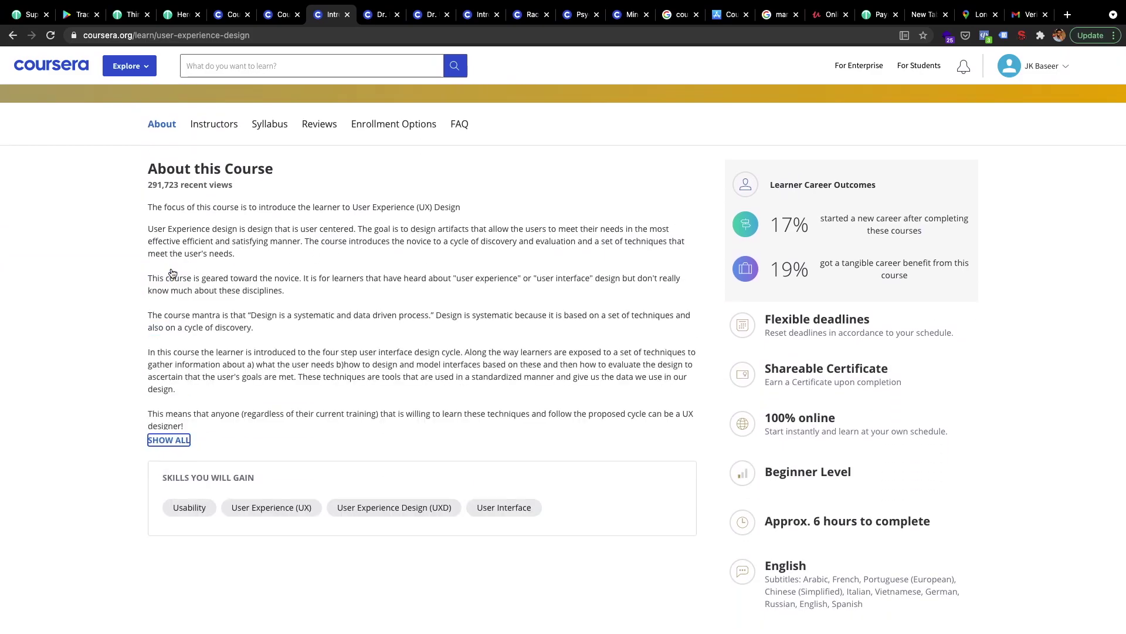
{"action": "left_click_drag", "start_coordinate": [147, 207], "coordinate": [203, 434]}
{"action": "key", "text": "super+c"}
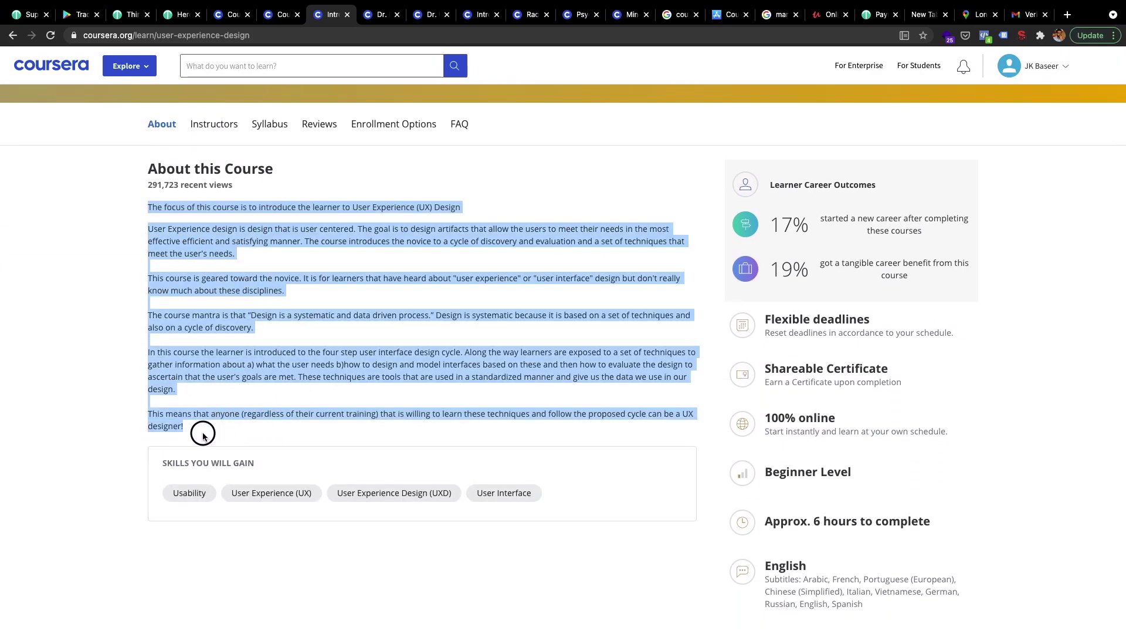
{"action": "key", "text": "ctrl+Left"}
{"action": "left_click", "coordinate": [373, 251]}
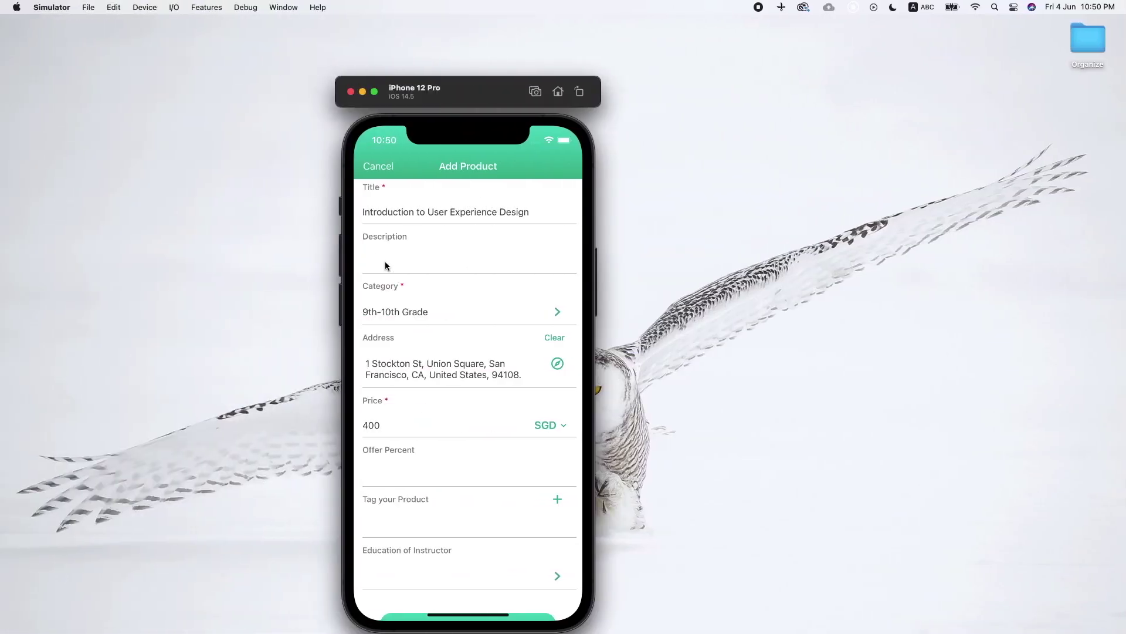
Paste the multi-paragraph course description into Description and scroll down the form.
{"action": "key", "text": "super+v"}
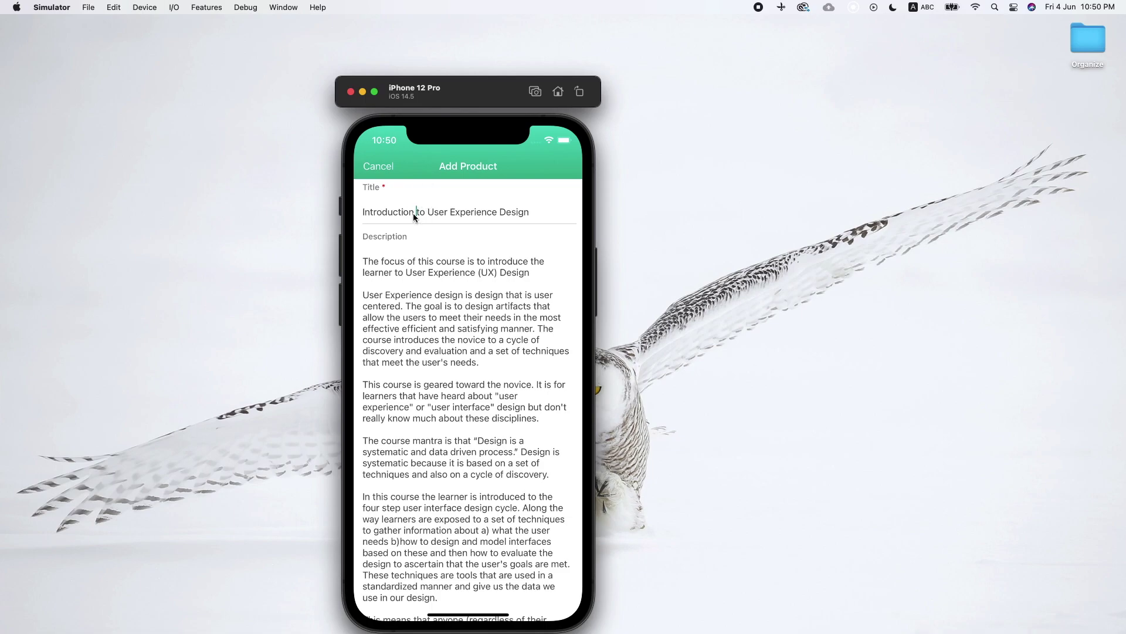
{"action": "scroll", "coordinate": [537, 220], "scroll_direction": "down", "scroll_amount": 10}
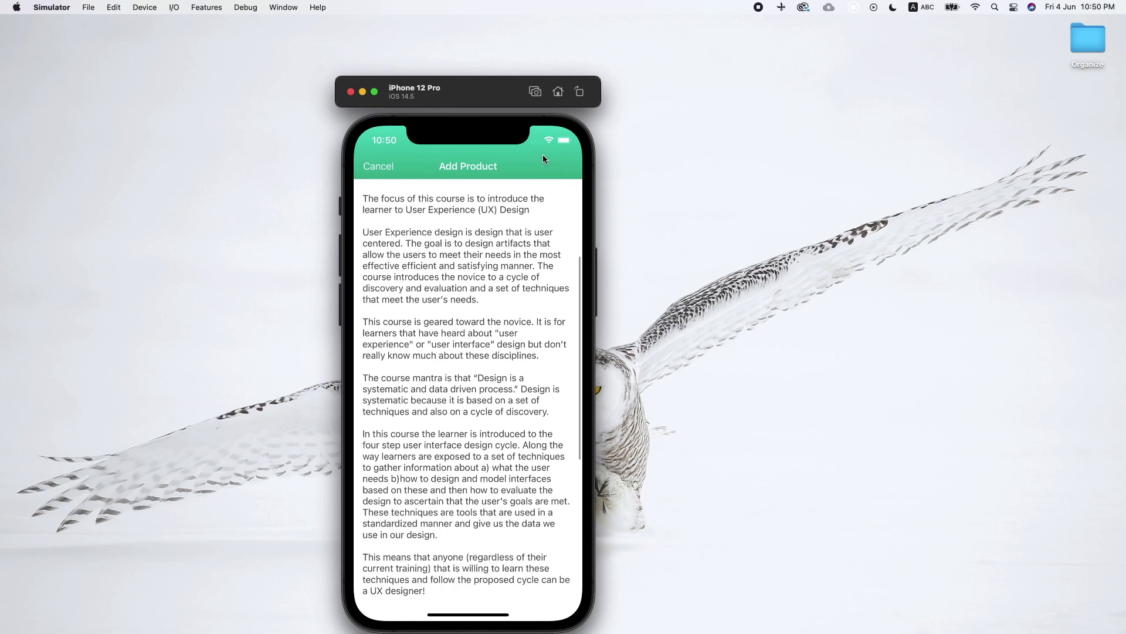
{"action": "scroll", "coordinate": [476, 415], "scroll_direction": "down", "scroll_amount": 5}
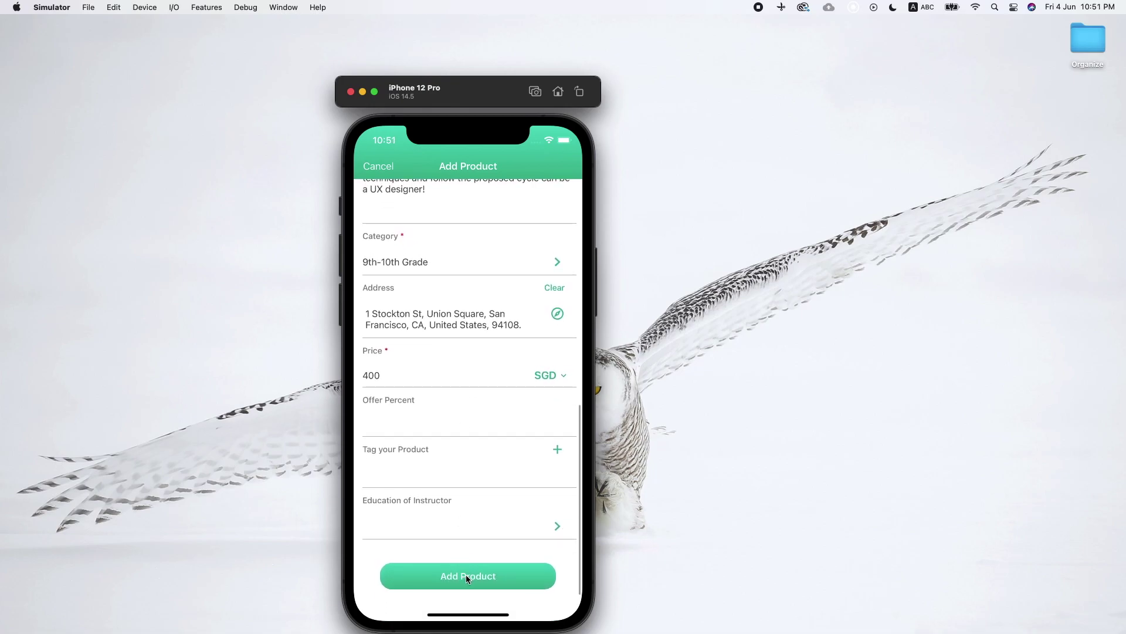
Leave Education of Instructor unset and submit the course listing.
{"action": "left_click", "coordinate": [508, 527]}
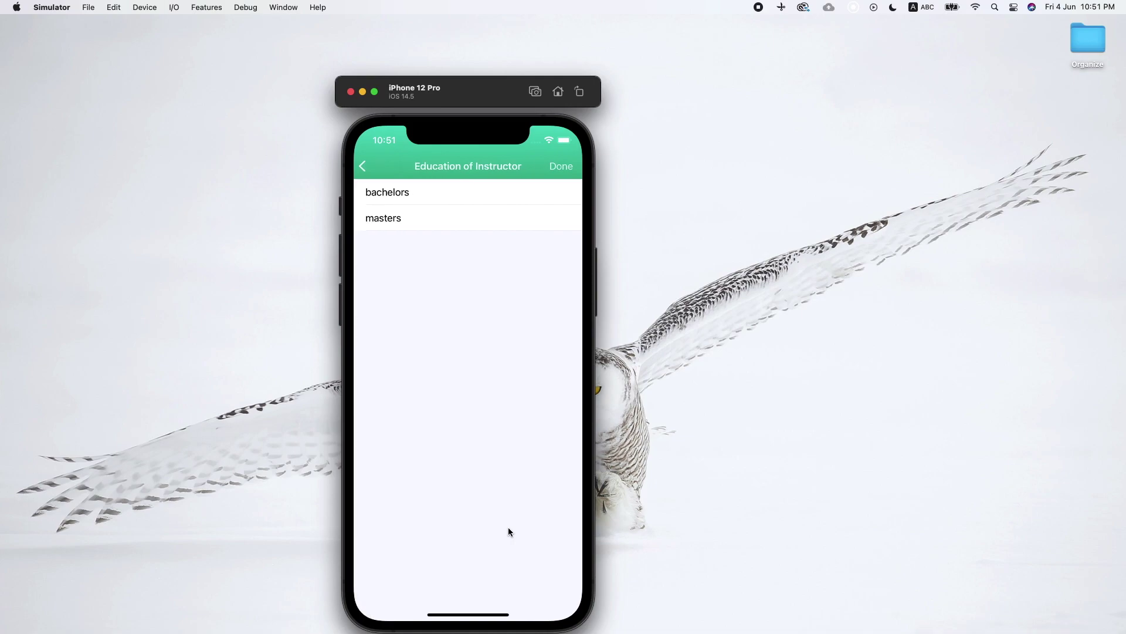
{"action": "left_click", "coordinate": [367, 174]}
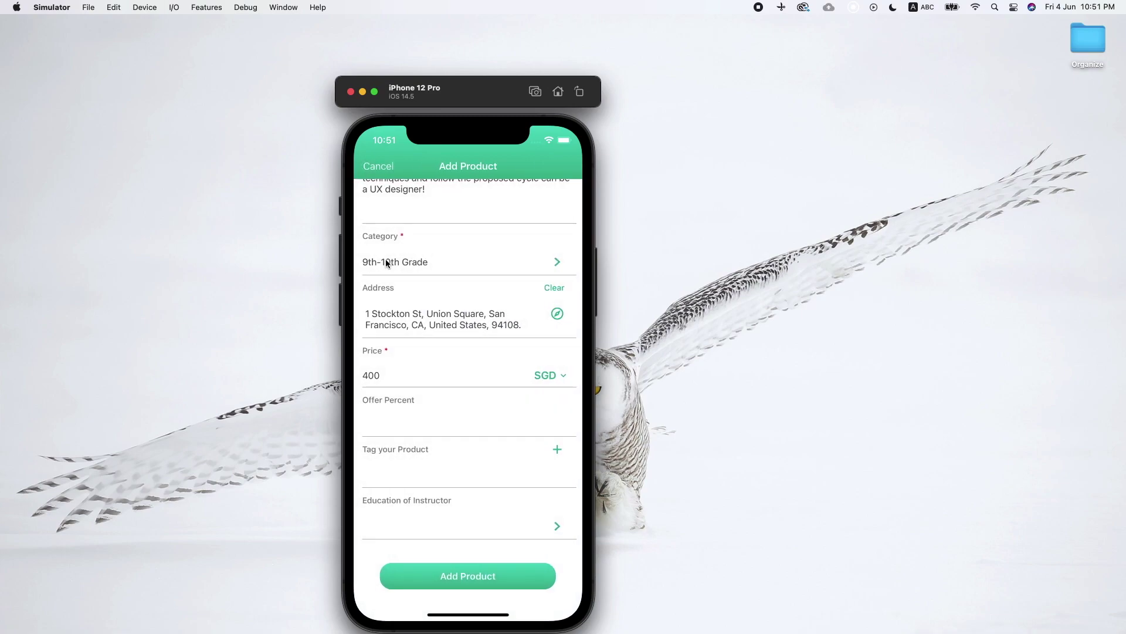
{"action": "left_click", "coordinate": [434, 579]}
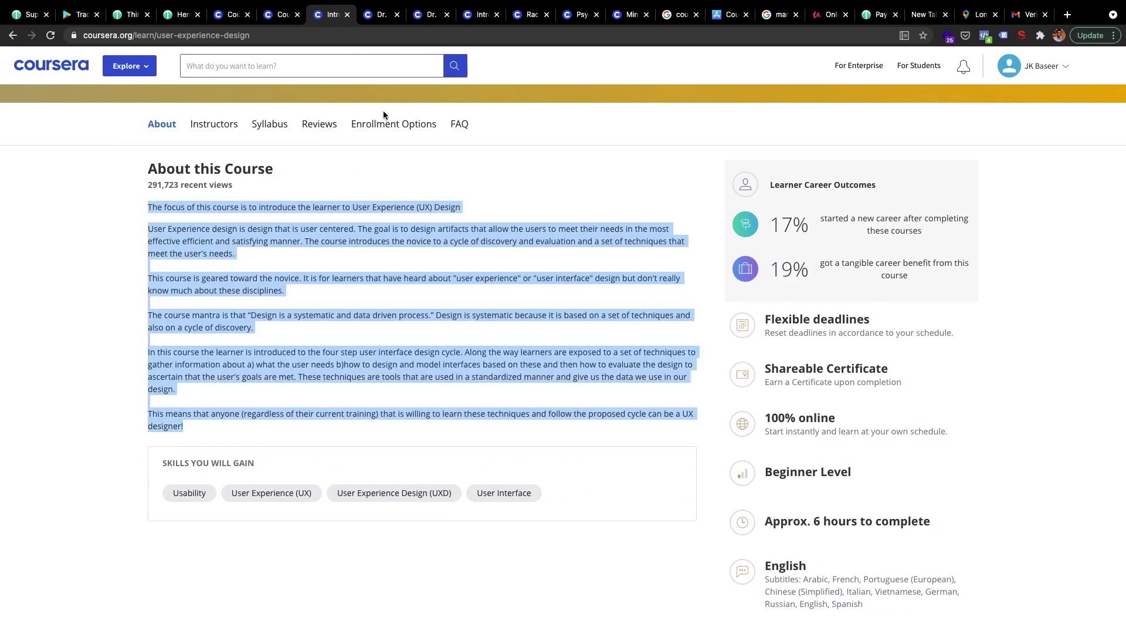
Approve listing 425 in the SuperAdmin Listing table and confirm with OK.
{"action": "left_click", "coordinate": [19, 17]}
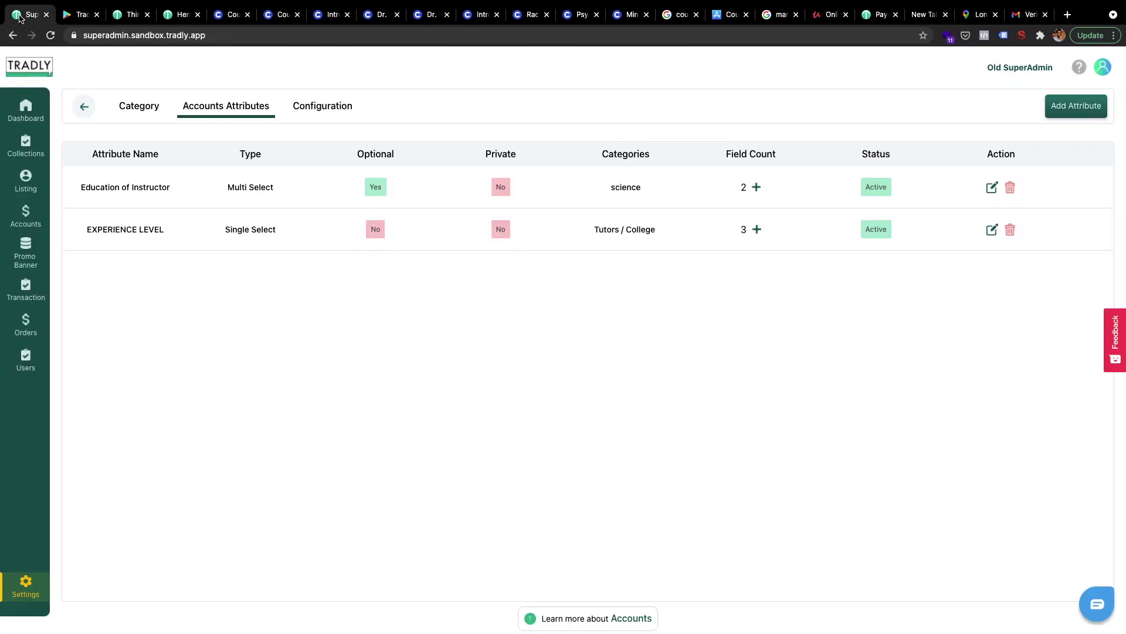
{"action": "left_click", "coordinate": [26, 181]}
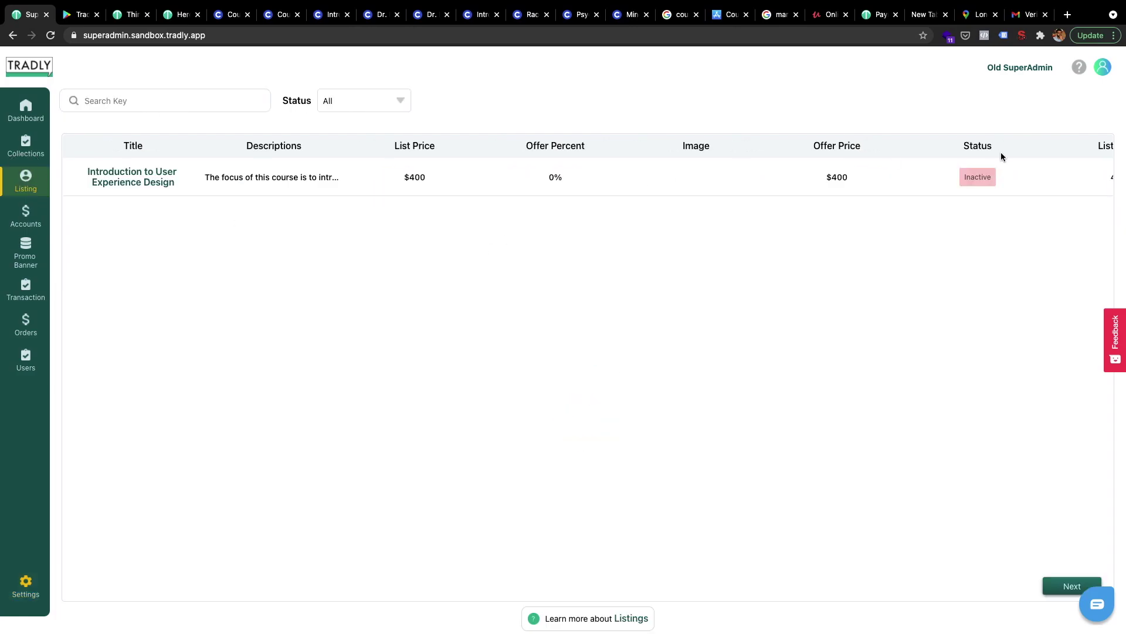
{"action": "left_click", "coordinate": [923, 188]}
{"action": "scroll", "coordinate": [836, 192], "scroll_direction": "right", "scroll_amount": 10}
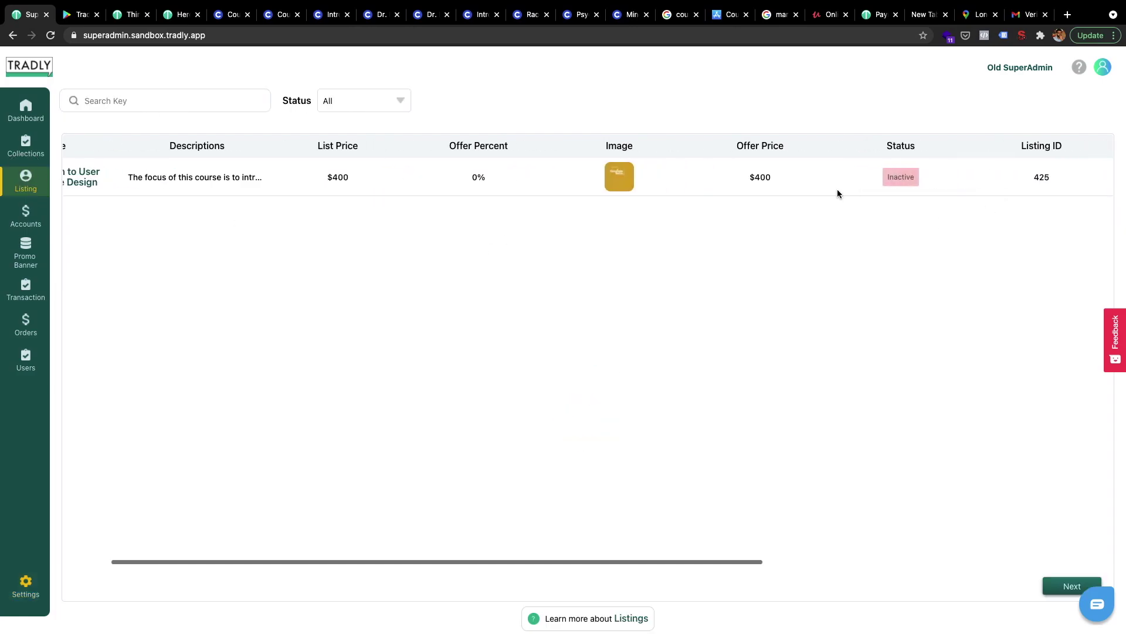
{"action": "left_click", "coordinate": [626, 177]}
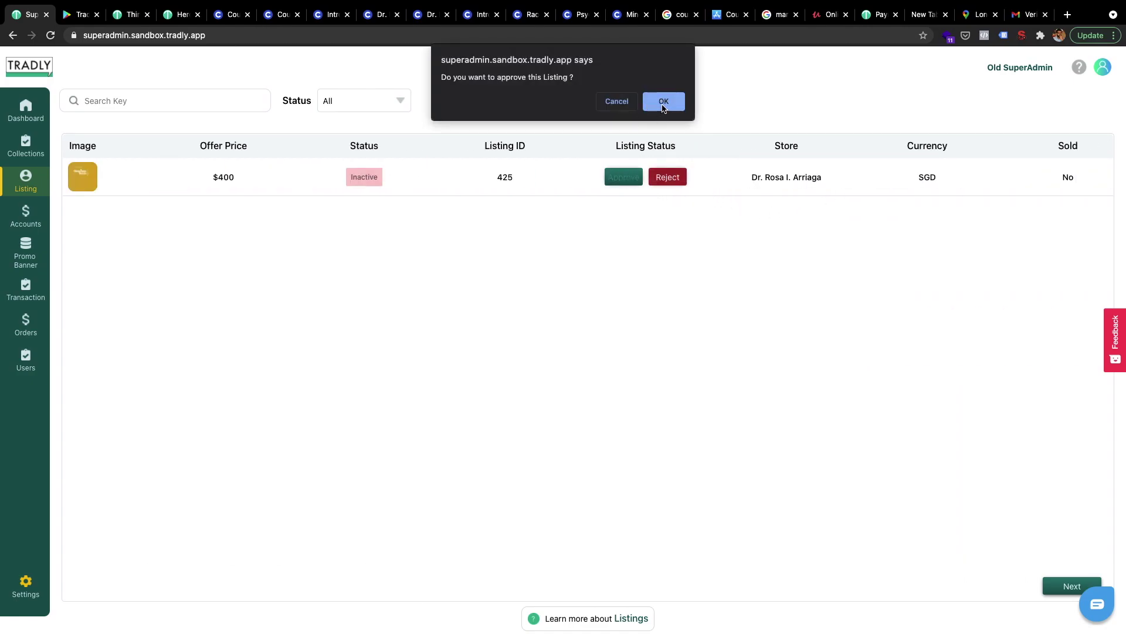
{"action": "left_click", "coordinate": [662, 102]}
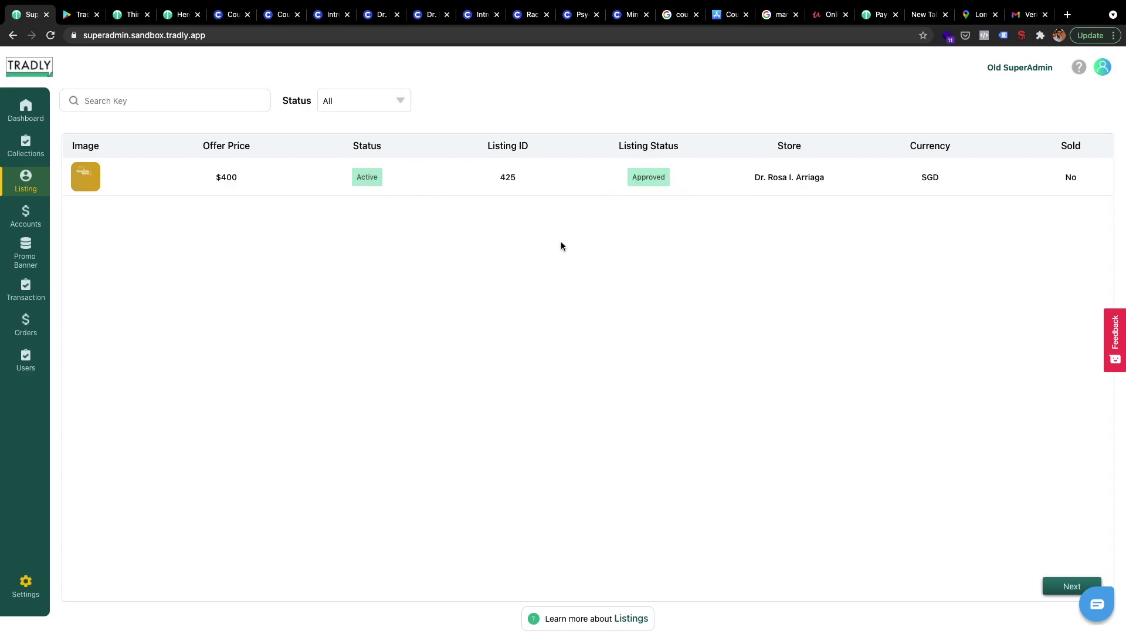
{"action": "scroll", "coordinate": [561, 246], "scroll_direction": "left", "scroll_amount": 5}
{"action": "key", "text": "ctrl+Left"}
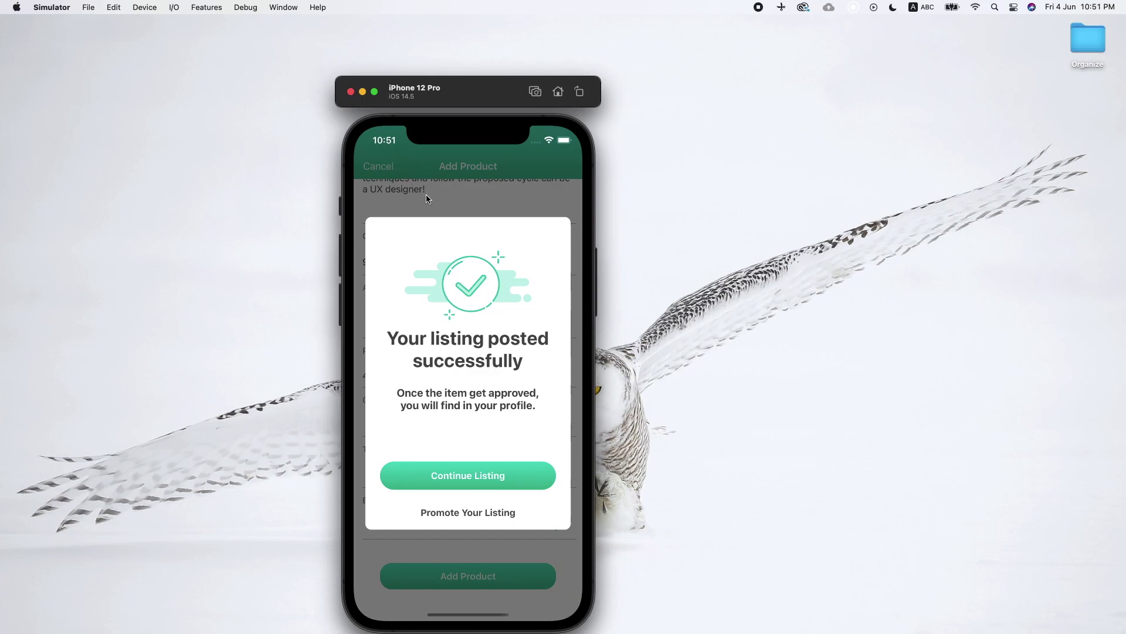
Dismiss the success message, cancel the empty form and refresh the store.
{"action": "left_click", "coordinate": [449, 469]}
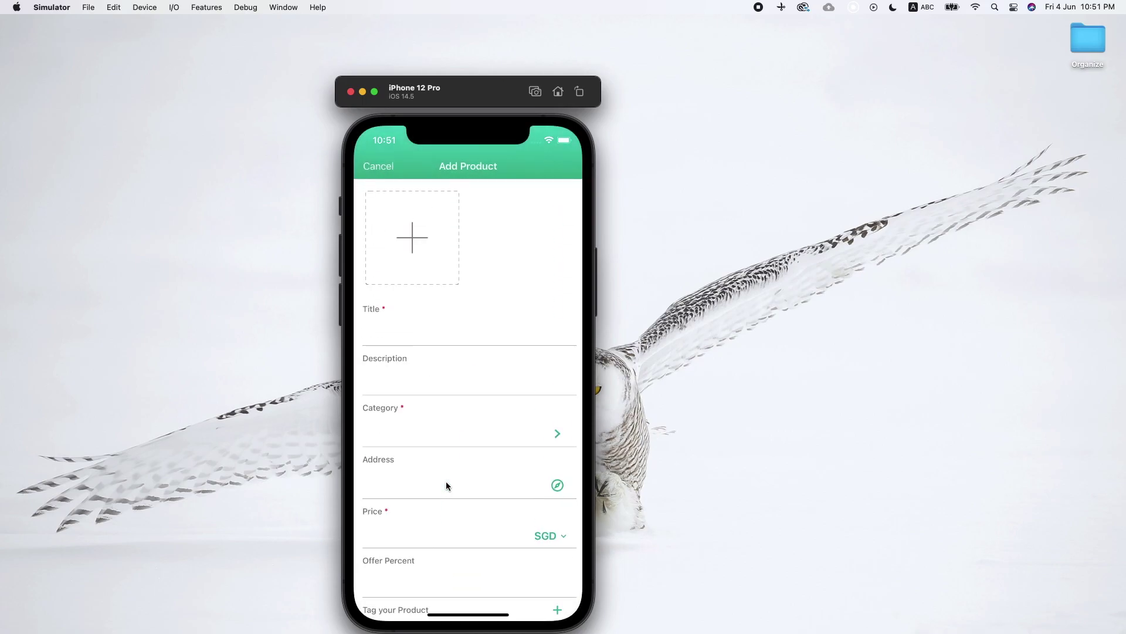
{"action": "left_click", "coordinate": [447, 421]}
{"action": "left_click_drag", "start_coordinate": [448, 420], "coordinate": [448, 374]}
{"action": "left_click", "coordinate": [378, 166]}
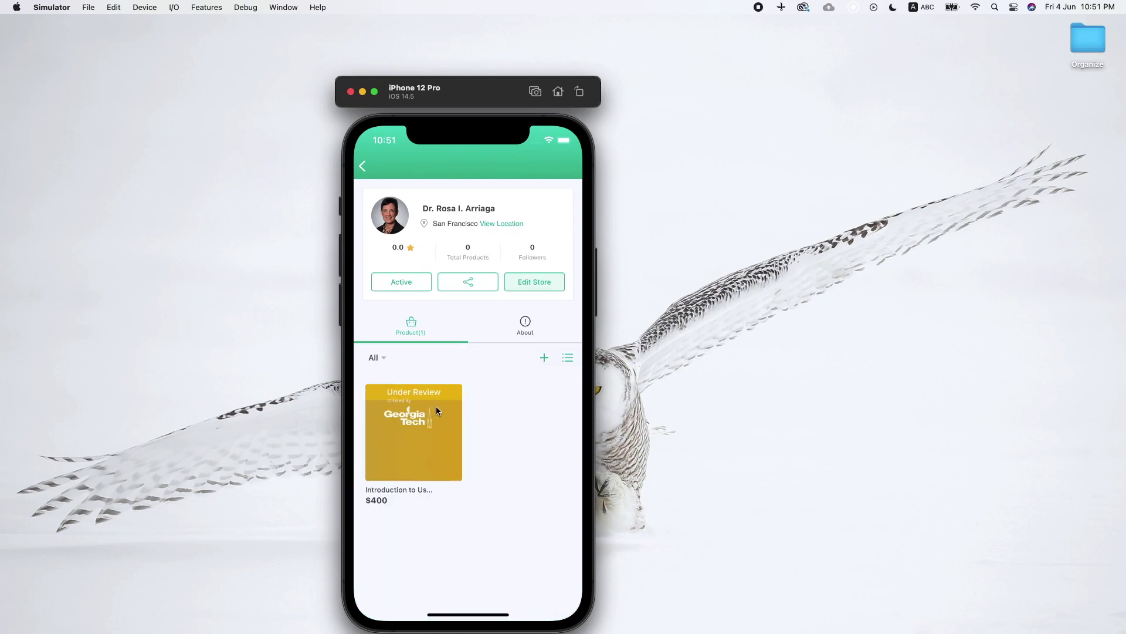
{"action": "left_click", "coordinate": [491, 226]}
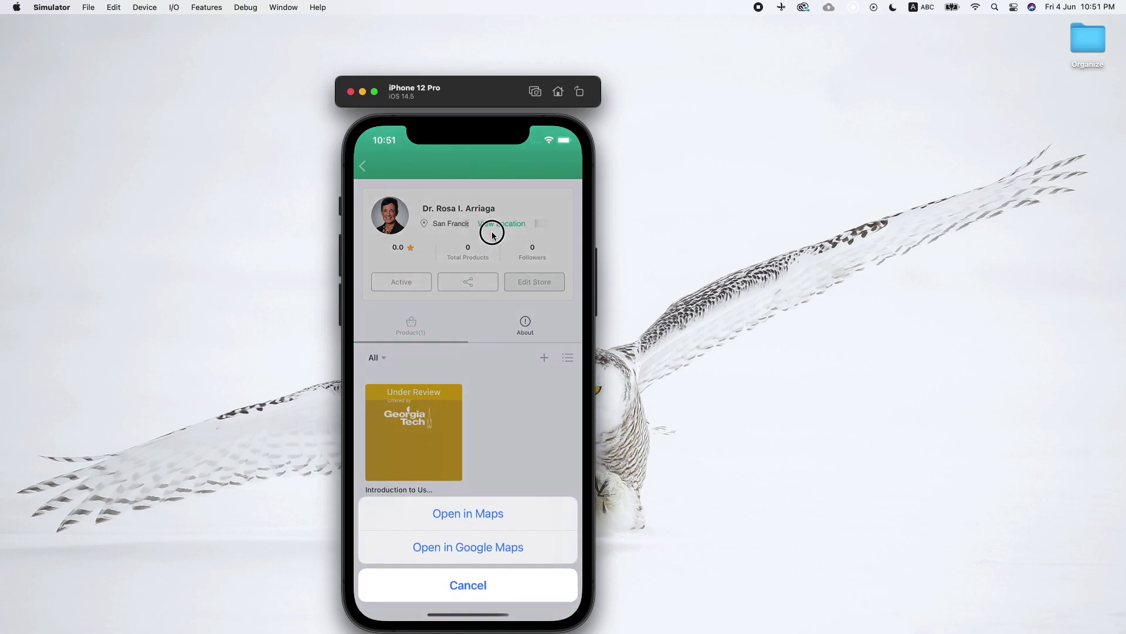
{"action": "left_click", "coordinate": [505, 455]}
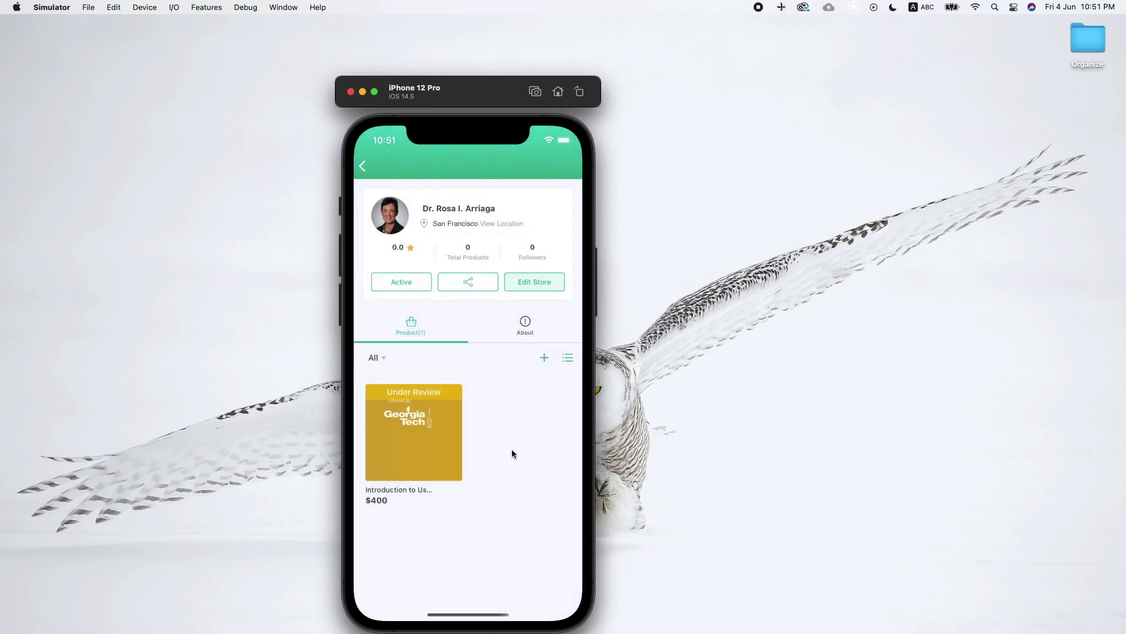
{"action": "left_click_drag", "start_coordinate": [511, 433], "coordinate": [494, 622]}
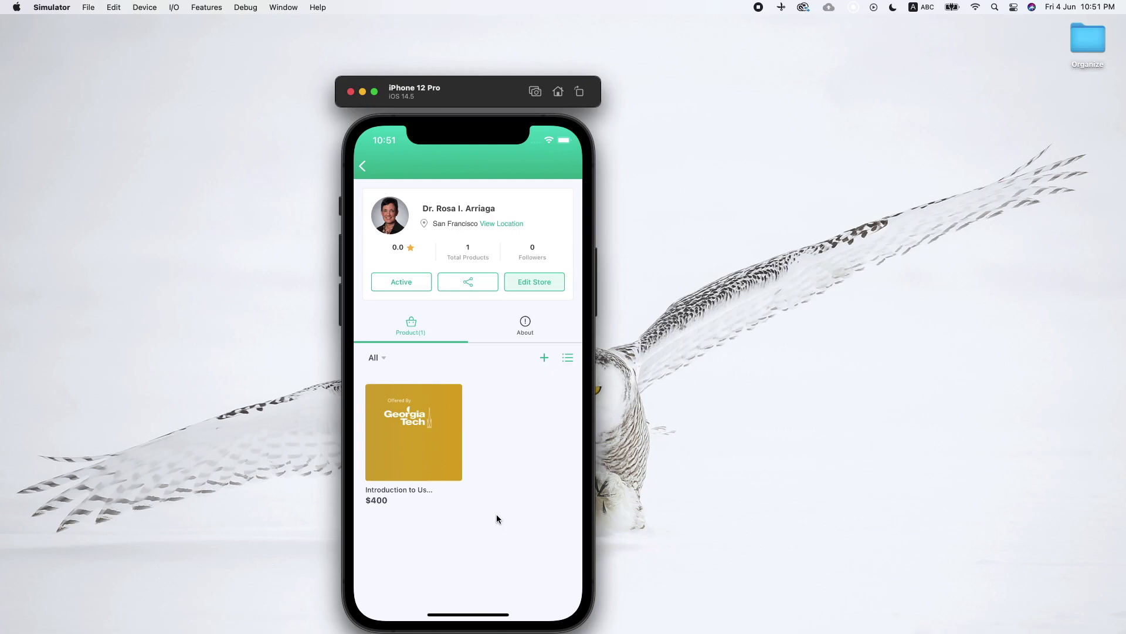
Open the User Experience Design course and scroll to its English › 9th-10th Grade category.
{"action": "left_click", "coordinate": [417, 450]}
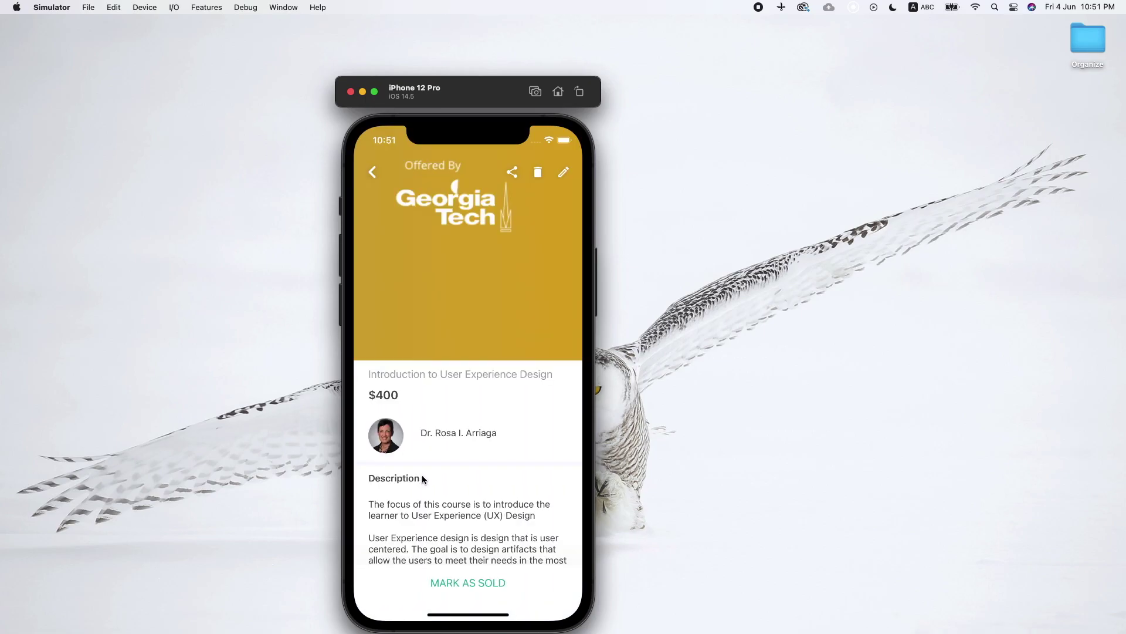
{"action": "left_click_drag", "start_coordinate": [421, 474], "coordinate": [420, 310]}
{"action": "left_click_drag", "start_coordinate": [452, 395], "coordinate": [469, 269]}
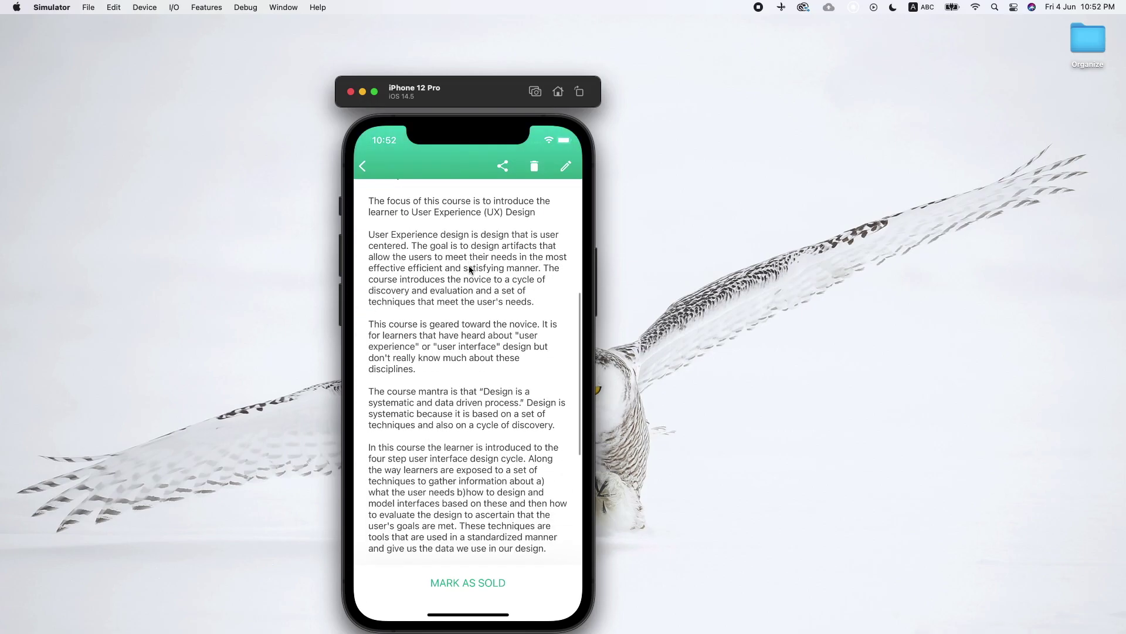
{"action": "mouse_move", "coordinate": [461, 449]}
{"action": "left_mouse_down"}
{"action": "mouse_move", "coordinate": [457, 366]}
{"action": "mouse_move", "coordinate": [477, 449]}
{"action": "left_mouse_up"}
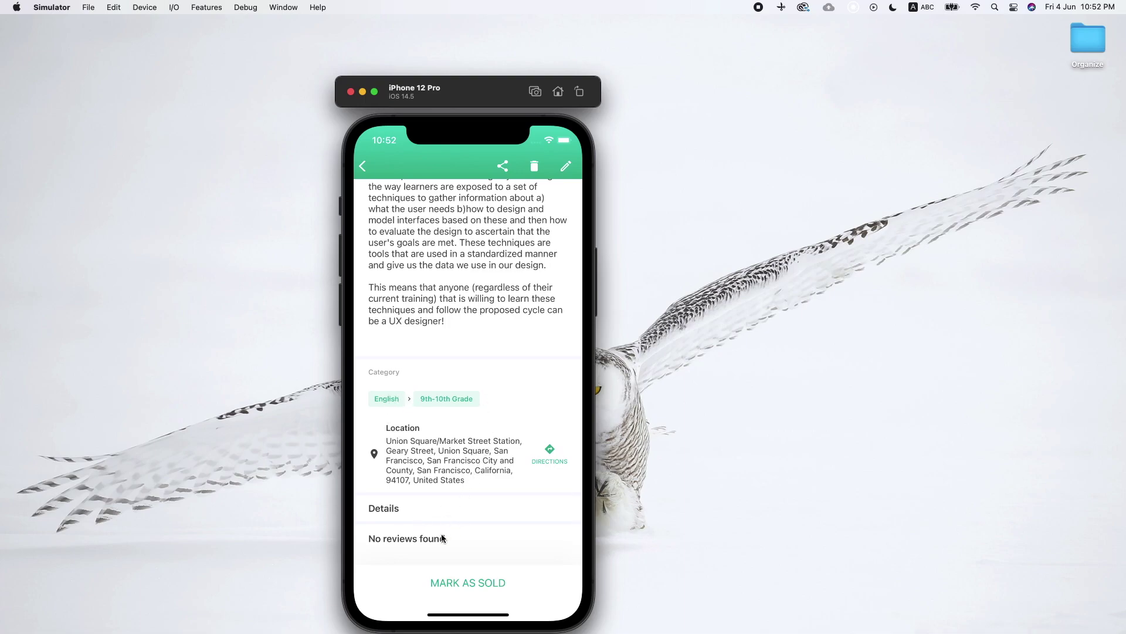
{"action": "key", "text": "super+Tab"}
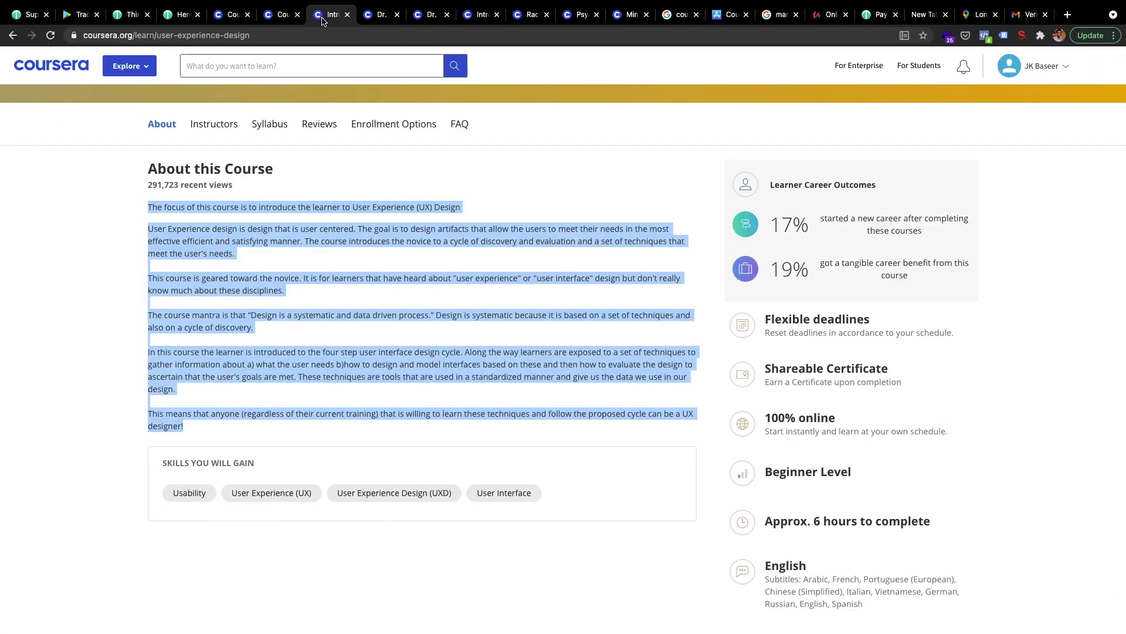
Return to the Coursera course tab and jump to its Syllabus section.
{"action": "left_click", "coordinate": [322, 17]}
{"action": "left_click", "coordinate": [295, 171]}
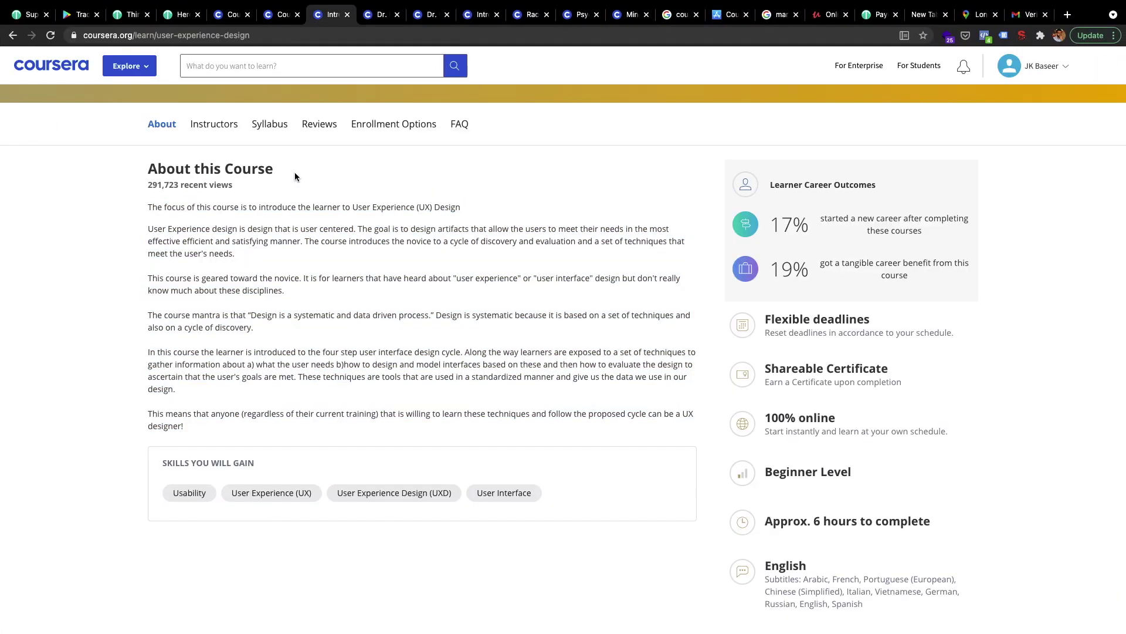
{"action": "scroll", "coordinate": [295, 172], "scroll_direction": "up", "scroll_amount": 3}
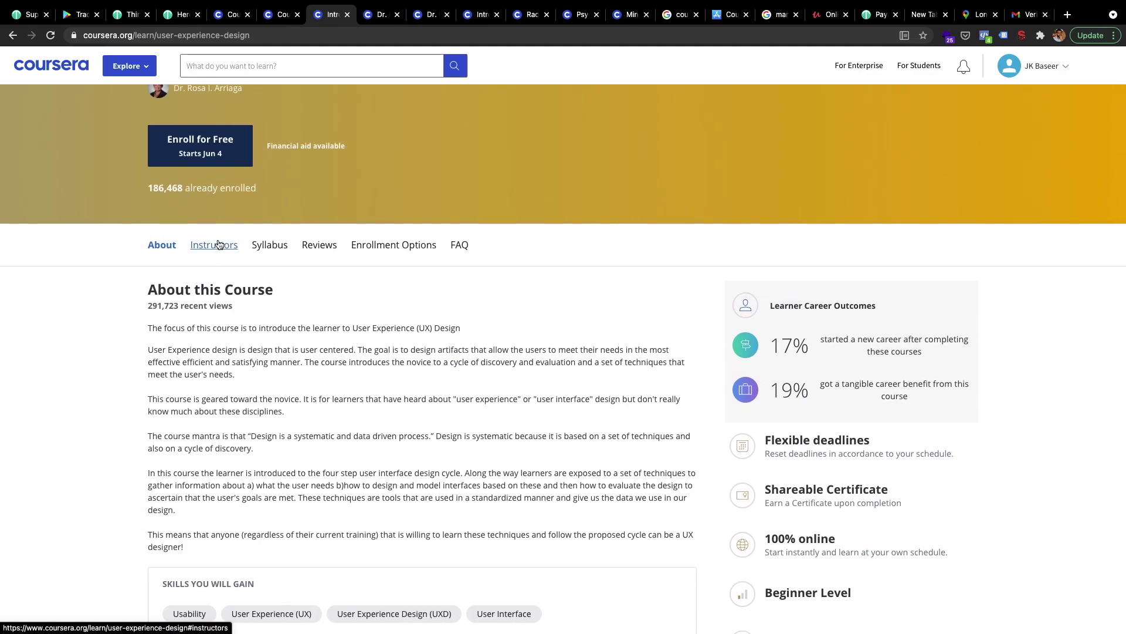
{"action": "scroll", "coordinate": [223, 258], "scroll_direction": "up", "scroll_amount": 2}
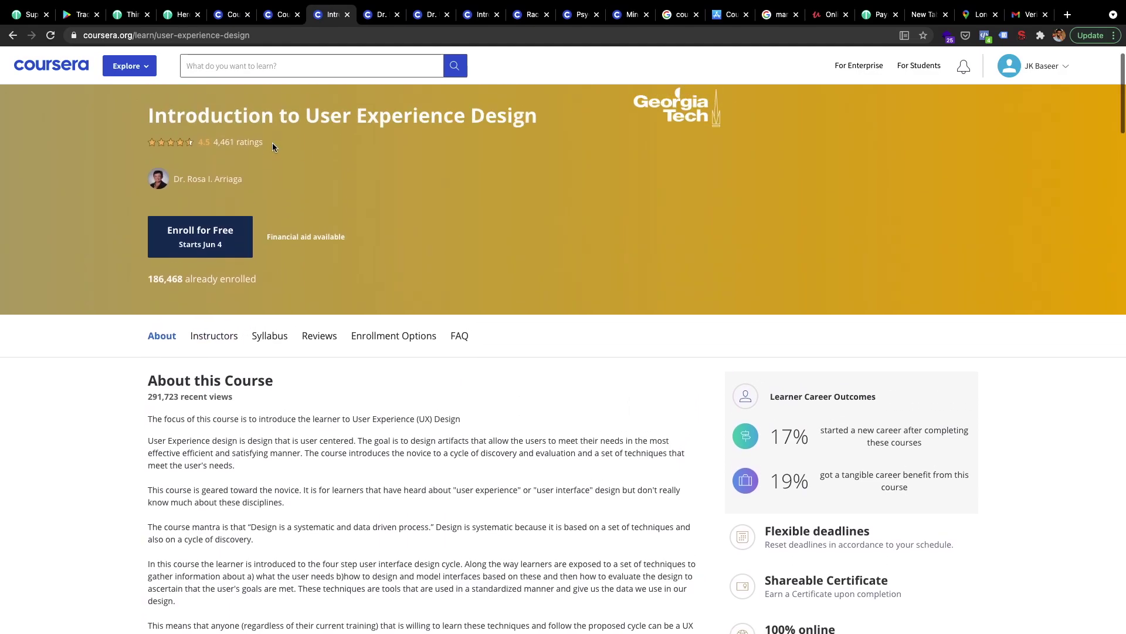
{"action": "left_click", "coordinate": [270, 336]}
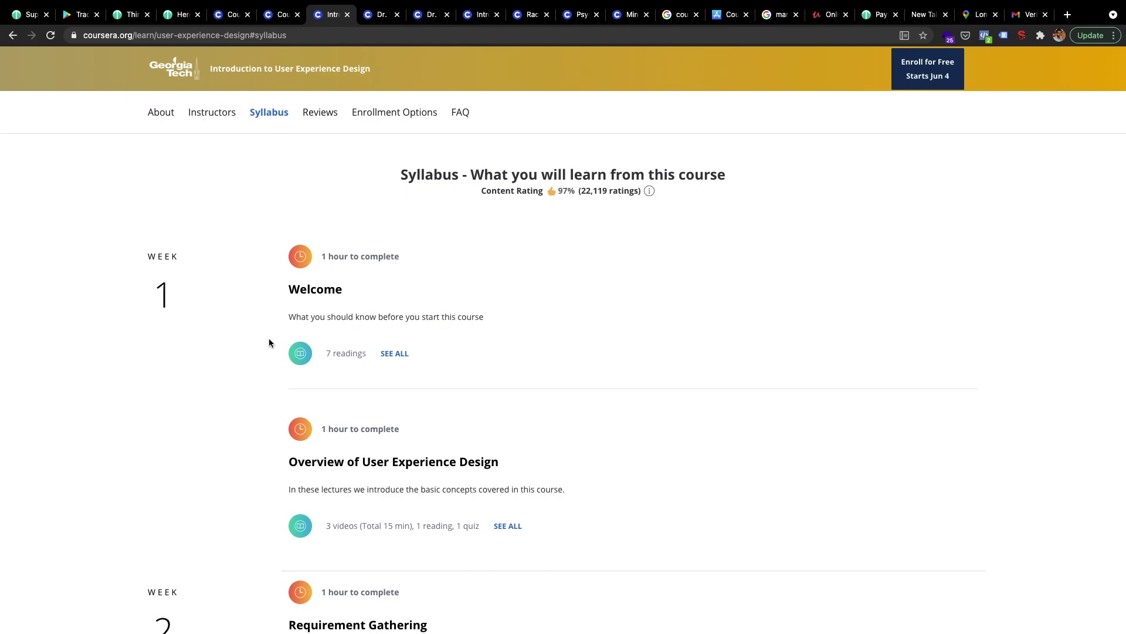
{"action": "scroll", "coordinate": [477, 387], "scroll_direction": "down", "scroll_amount": 1}
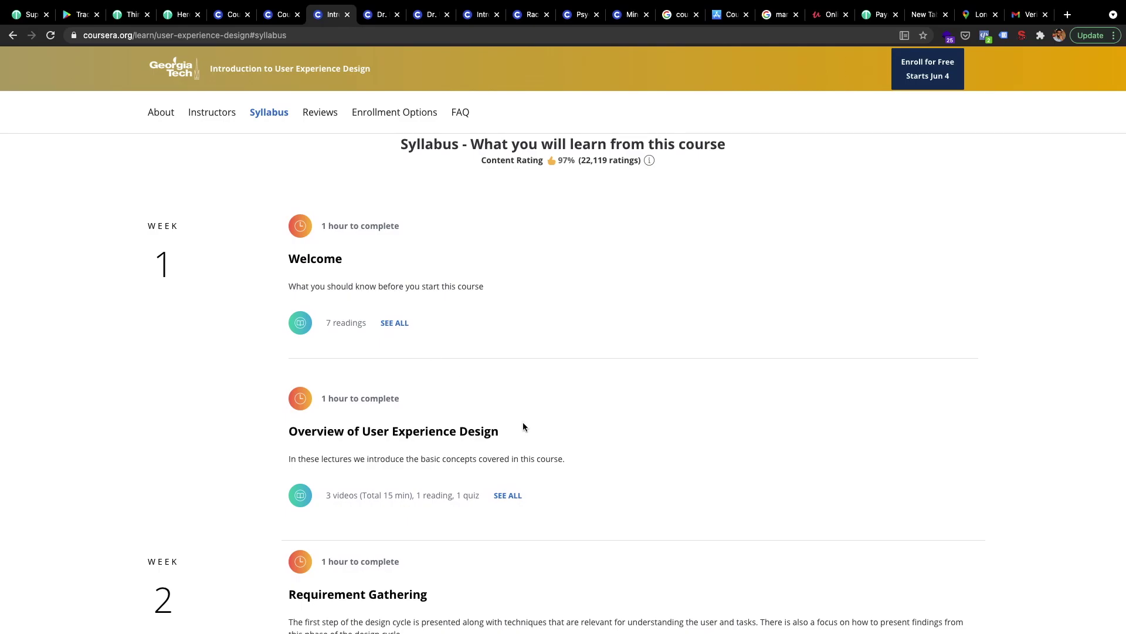
Select the 'Syllabus - What you will learn from this course' heading text.
{"action": "left_click_drag", "start_coordinate": [519, 432], "coordinate": [286, 431]}
{"action": "scroll", "coordinate": [352, 469], "scroll_direction": "down", "scroll_amount": 5}
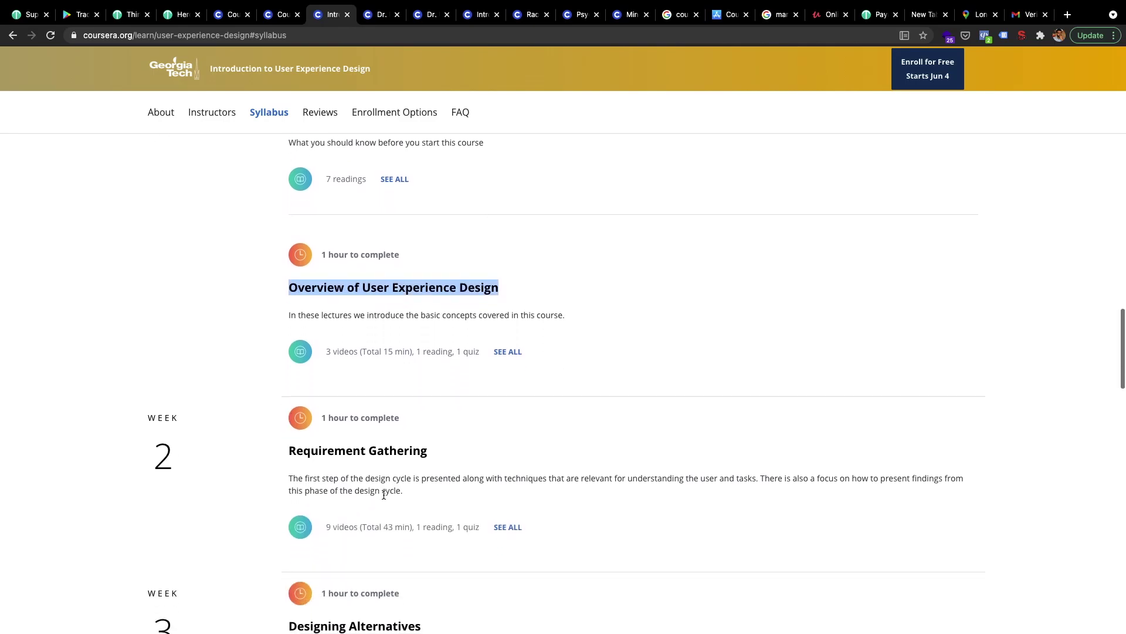
{"action": "scroll", "coordinate": [390, 509], "scroll_direction": "up", "scroll_amount": 9}
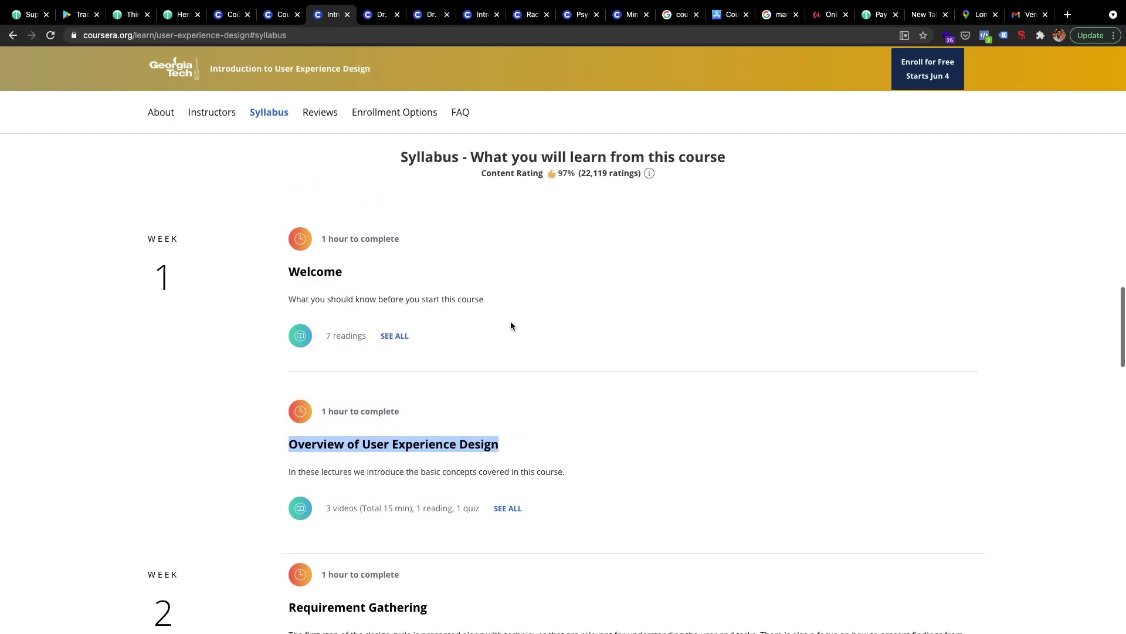
{"action": "left_click_drag", "start_coordinate": [754, 279], "coordinate": [386, 274]}
{"action": "key", "text": "super+c"}
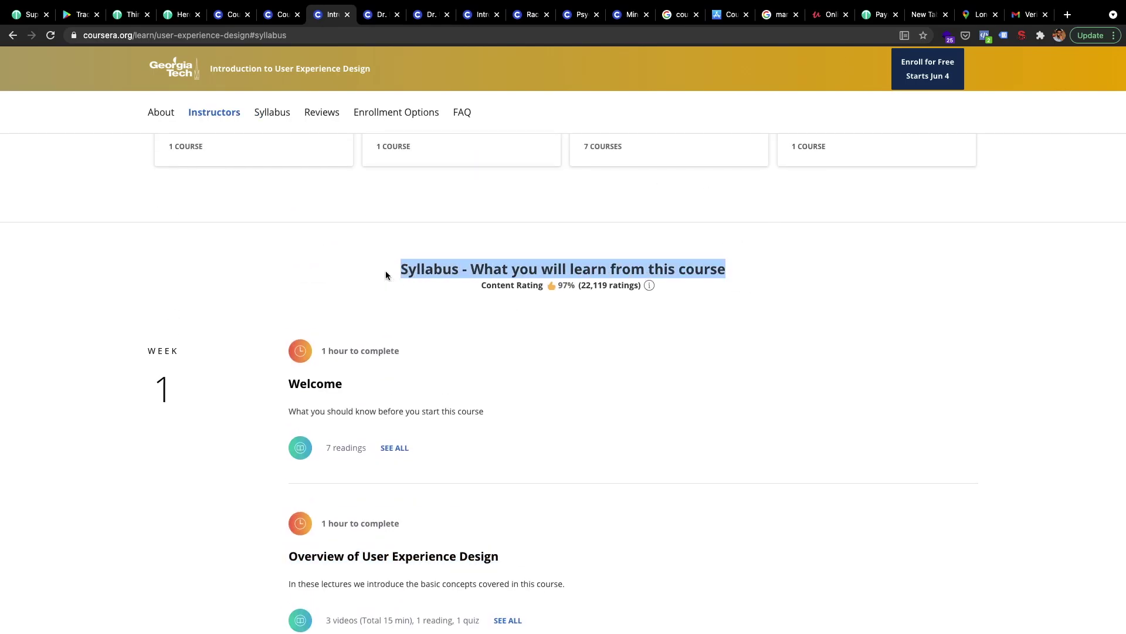
{"action": "scroll", "coordinate": [386, 274], "scroll_direction": "up", "scroll_amount": 3}
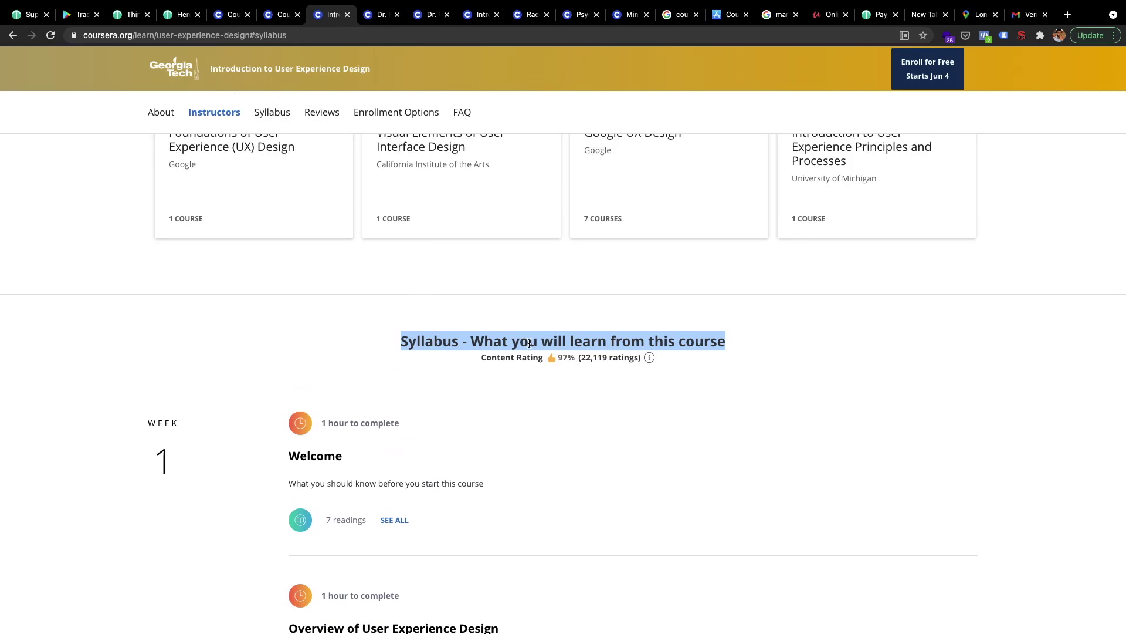
Start a new listing attribute named 'Syllabus - What you will learn from this course', type Open (Multiple Value).
{"action": "left_click", "coordinate": [20, 15]}
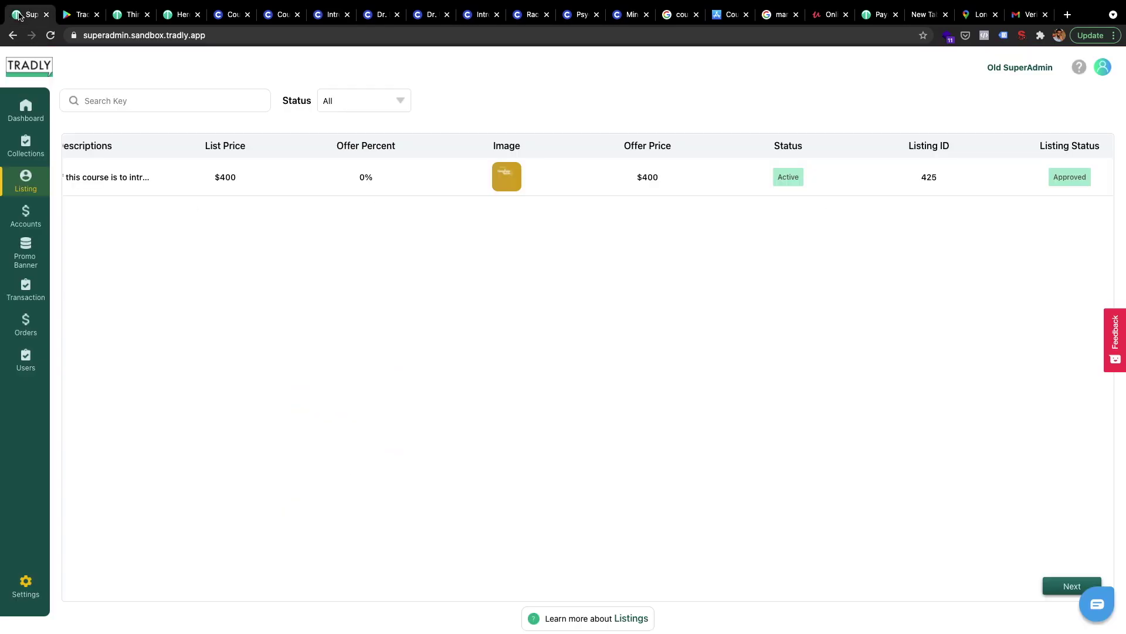
{"action": "left_click", "coordinate": [25, 583]}
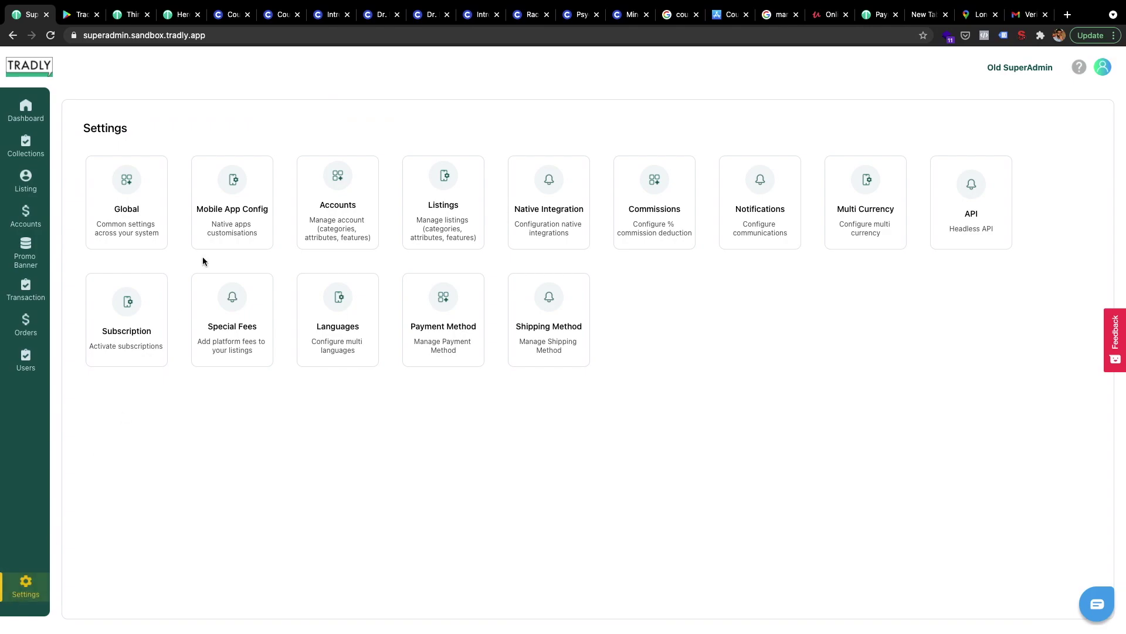
{"action": "left_click", "coordinate": [416, 220]}
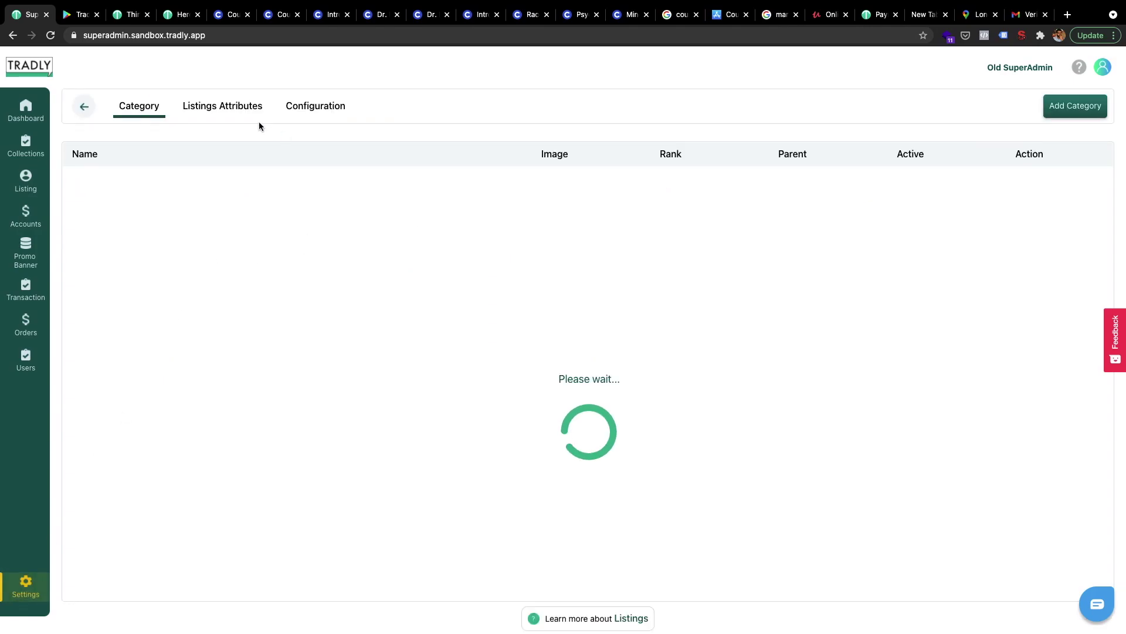
{"action": "left_click", "coordinate": [229, 114]}
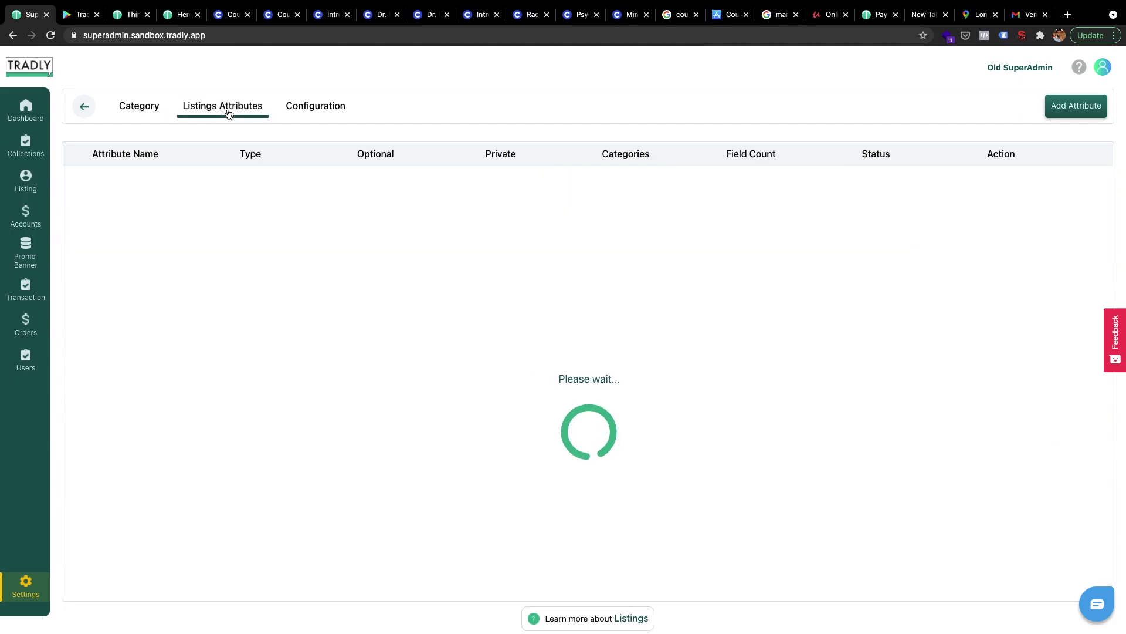
{"action": "left_click", "coordinate": [1062, 110]}
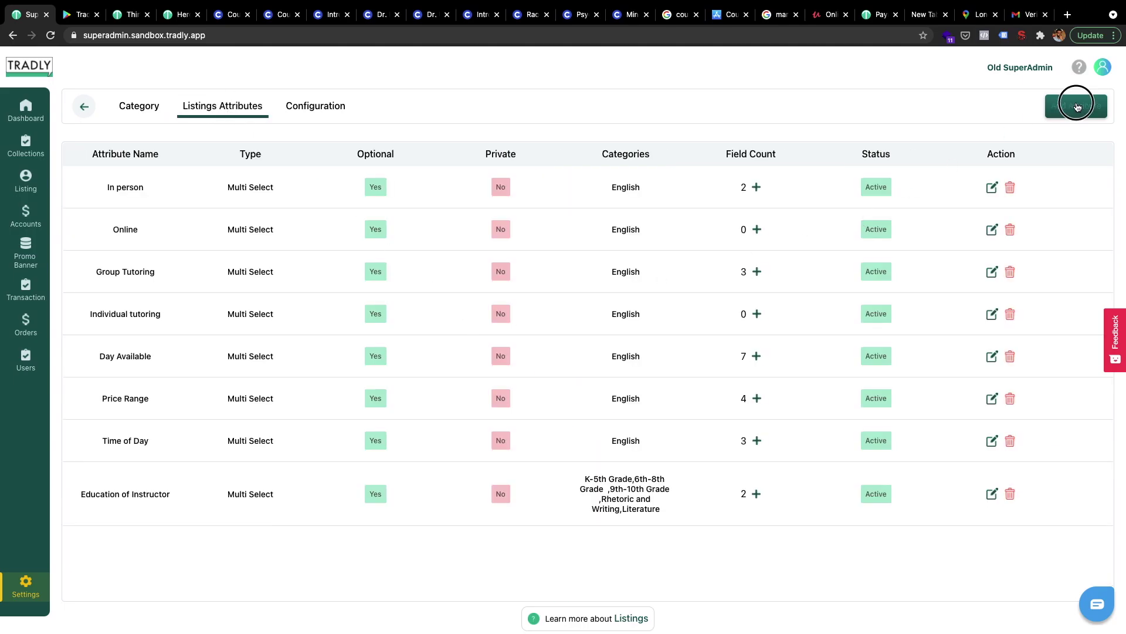
{"action": "left_click", "coordinate": [338, 201]}
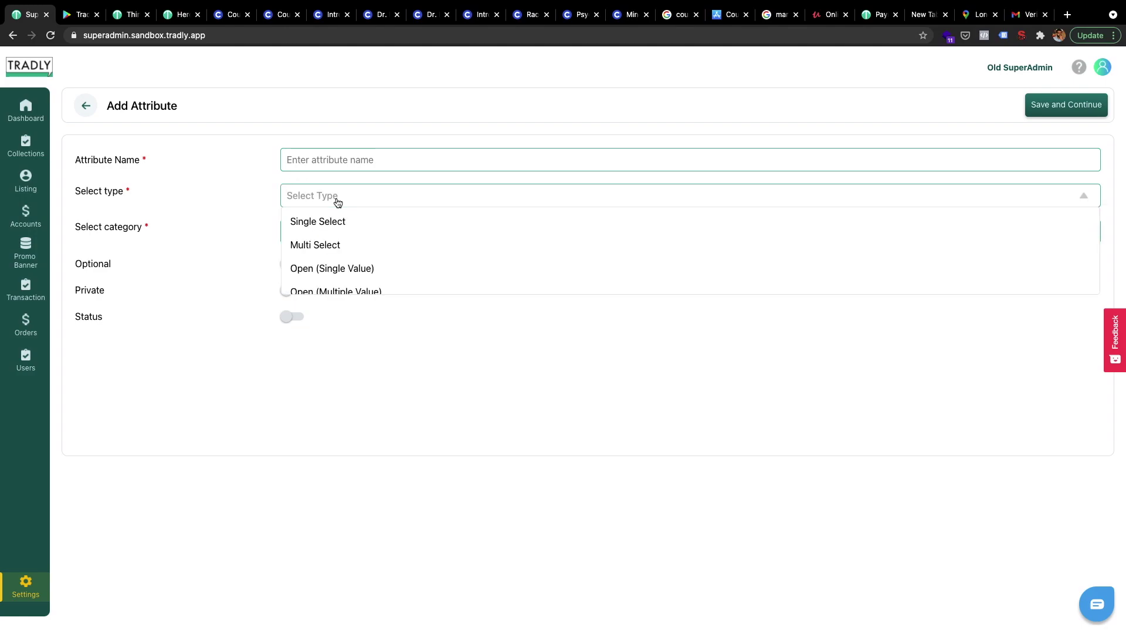
{"action": "left_click", "coordinate": [339, 162]}
{"action": "key", "text": "super+v"}
{"action": "left_click", "coordinate": [346, 128]}
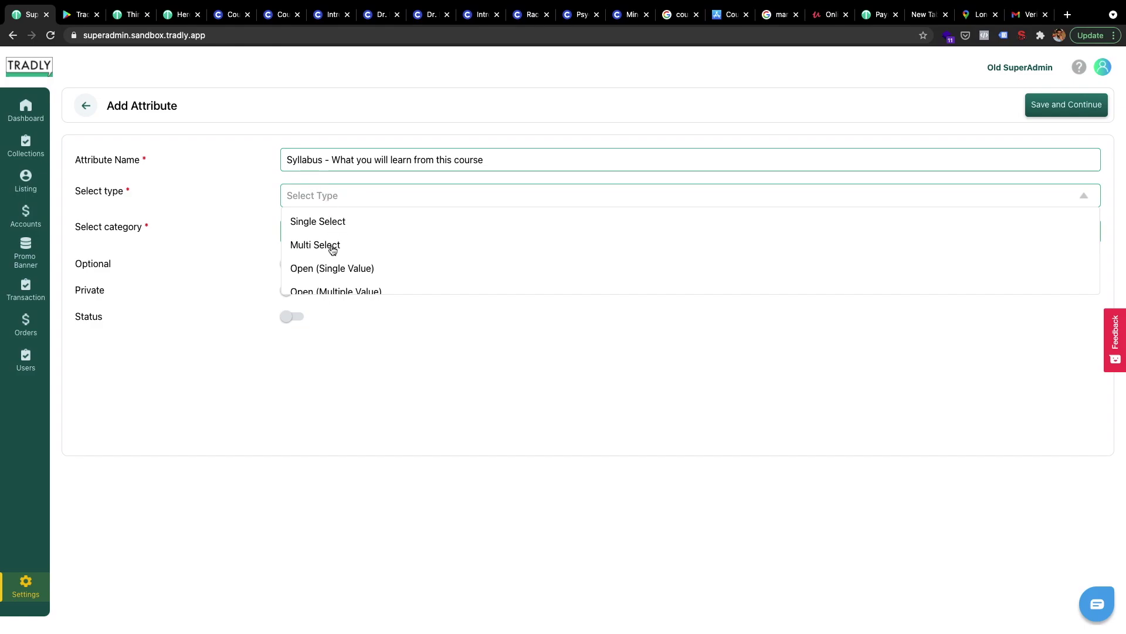
{"action": "left_click", "coordinate": [321, 292]}
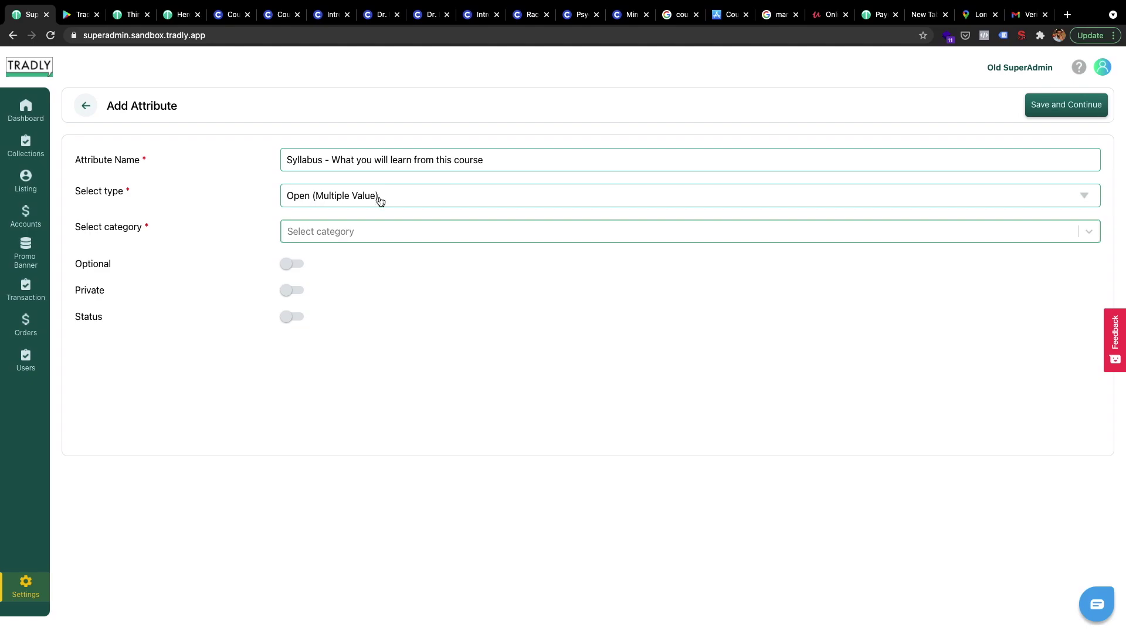
Assign the English --> 9th-10th Grade category and make the attribute optional and active.
{"action": "left_click", "coordinate": [381, 231]}
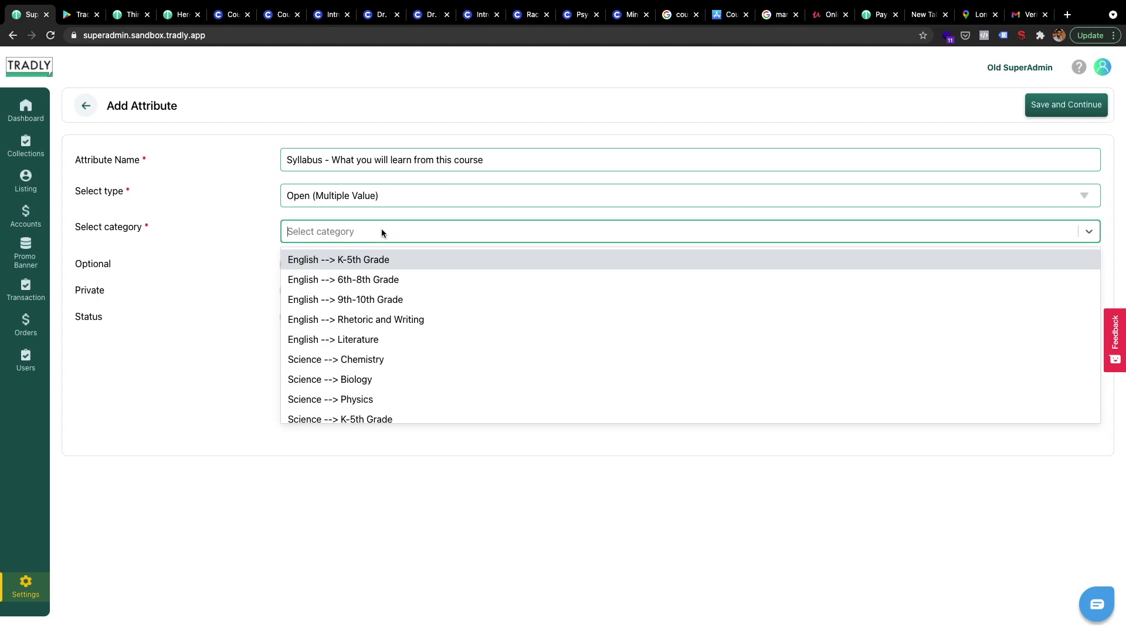
{"action": "scroll", "coordinate": [451, 349], "scroll_direction": "down", "scroll_amount": 5}
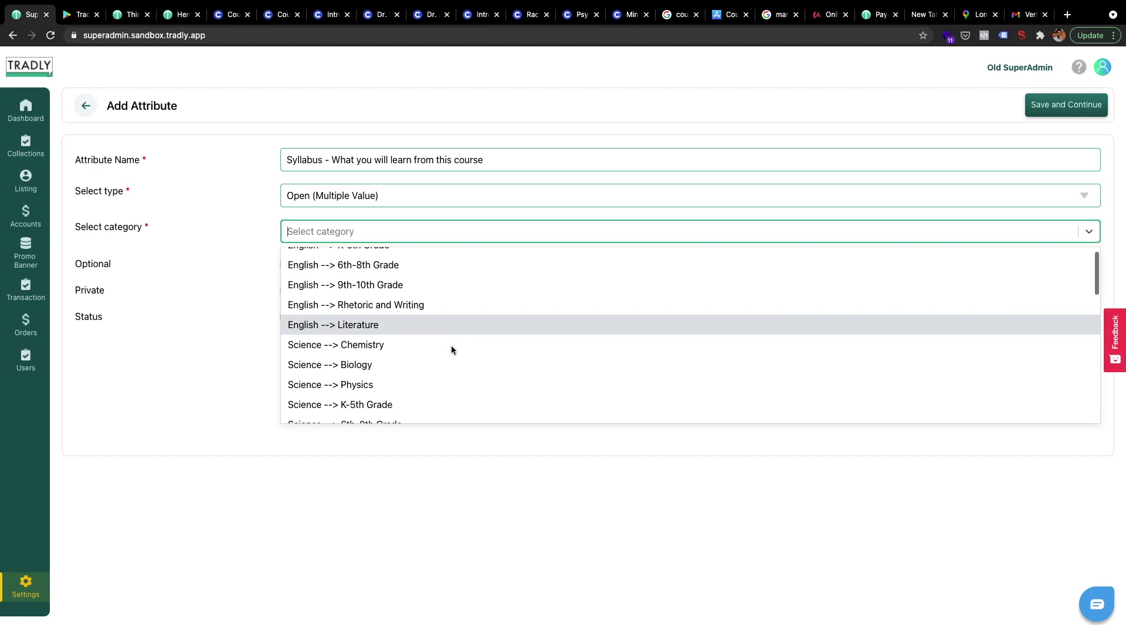
{"action": "scroll", "coordinate": [452, 349], "scroll_direction": "down", "scroll_amount": 8}
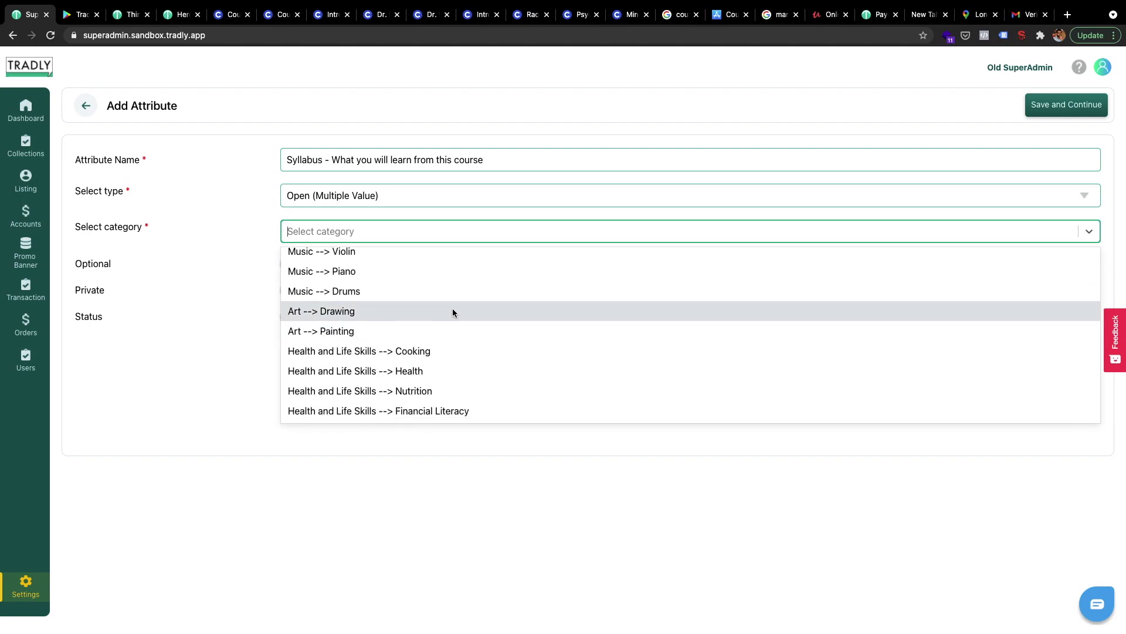
{"action": "scroll", "coordinate": [452, 312], "scroll_direction": "up", "scroll_amount": 1}
{"action": "scroll", "coordinate": [452, 312], "scroll_direction": "down", "scroll_amount": 1}
{"action": "scroll", "coordinate": [452, 312], "scroll_direction": "up", "scroll_amount": 12}
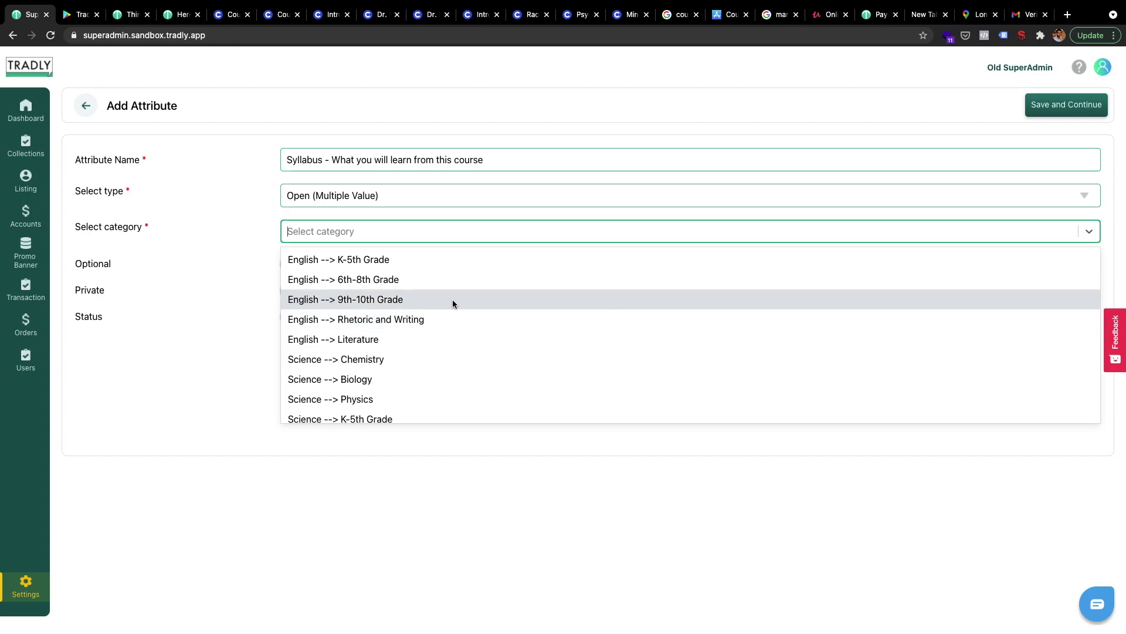
{"action": "left_click", "coordinate": [453, 303]}
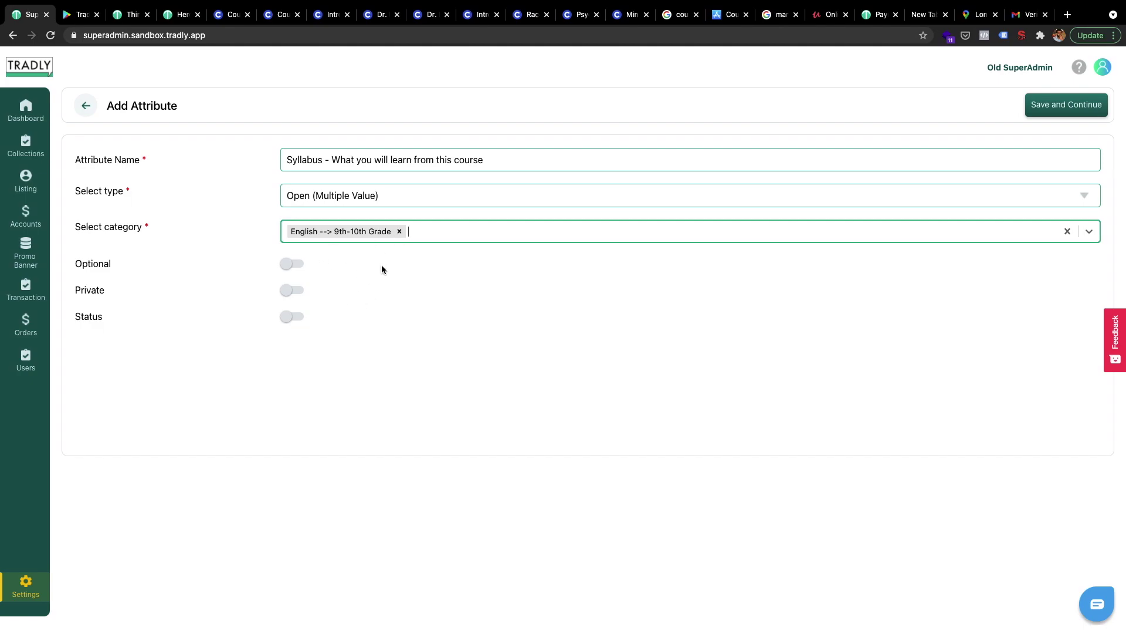
{"action": "left_click", "coordinate": [295, 264]}
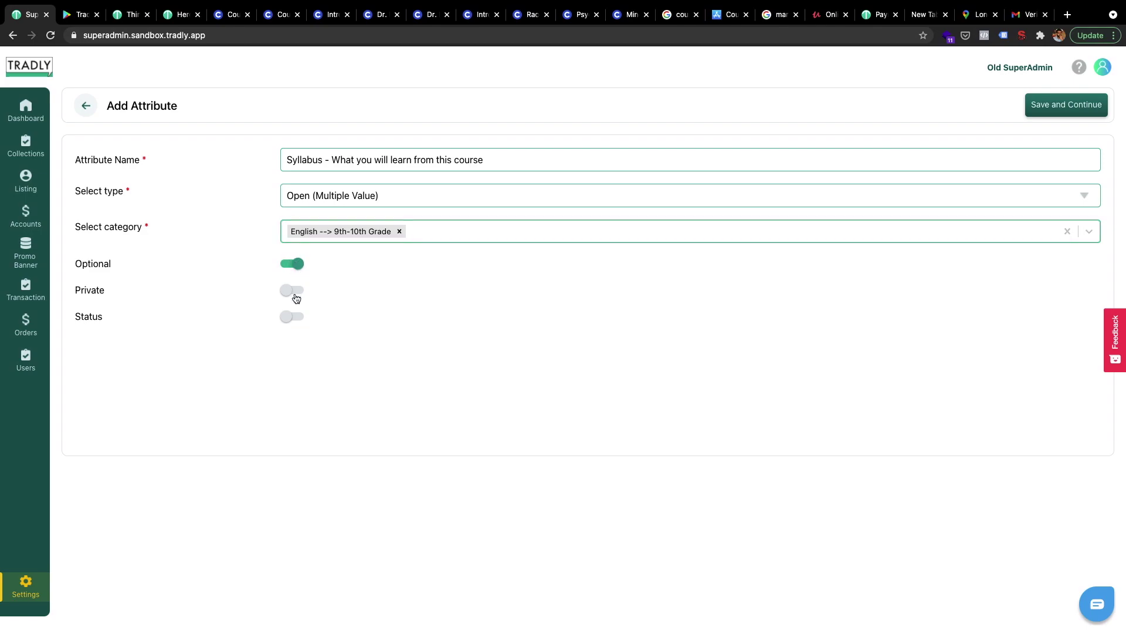
{"action": "left_click", "coordinate": [296, 318]}
Add English 6th-8th Grade, Science Physics, Science 6th-8th Grade and Science Biology categories, then save.
{"action": "left_click", "coordinate": [474, 234]}
{"action": "left_click", "coordinate": [442, 285]}
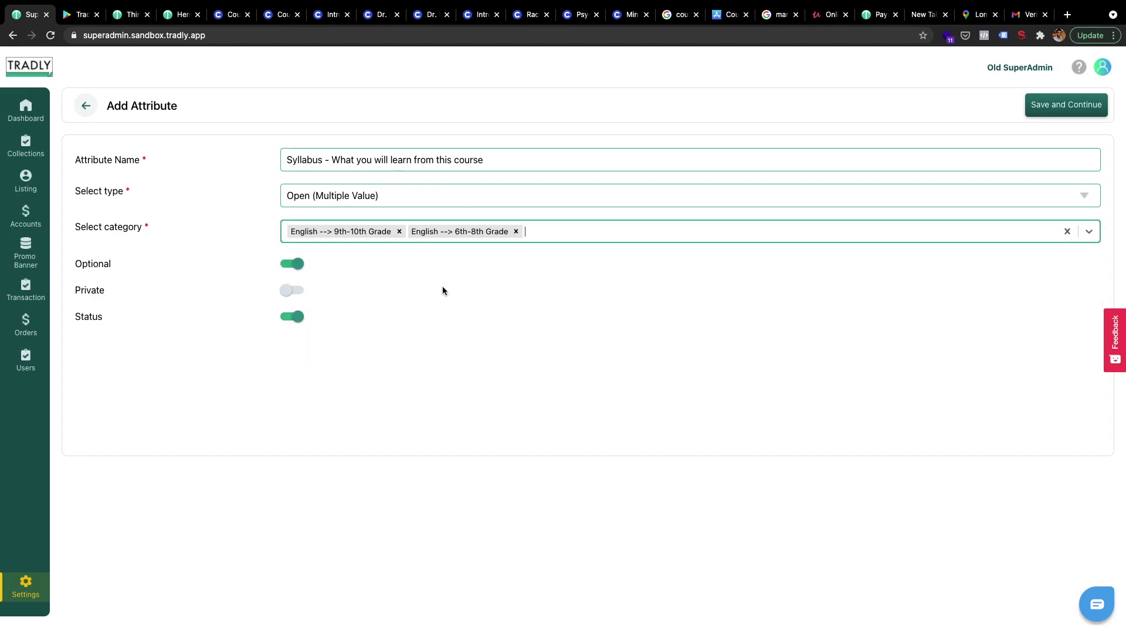
{"action": "left_click", "coordinate": [582, 237]}
{"action": "left_click", "coordinate": [525, 355]}
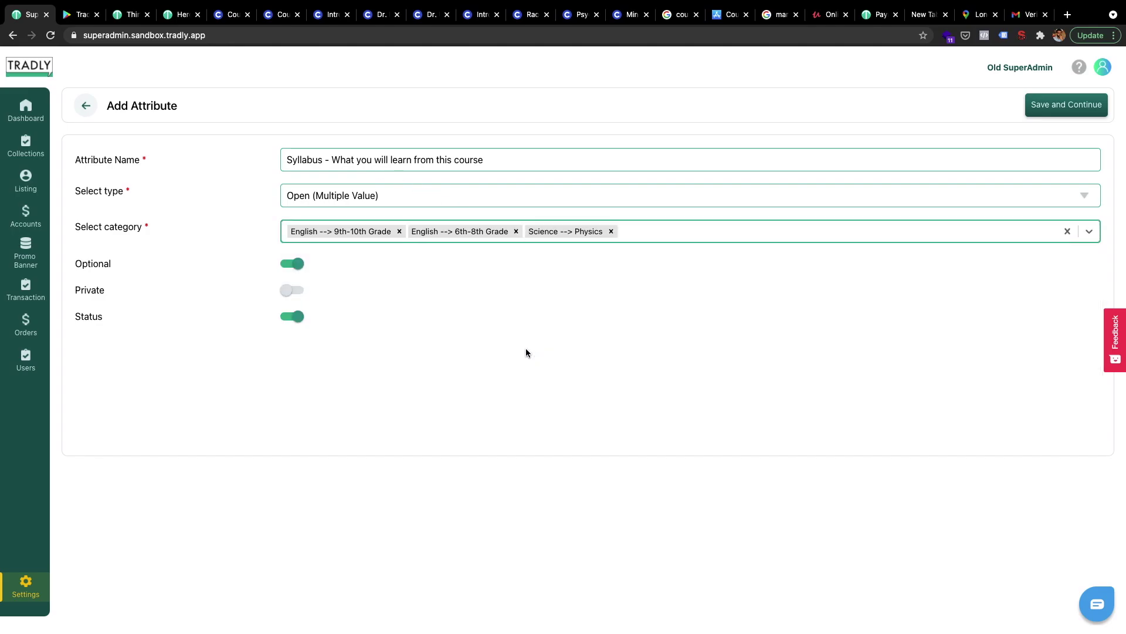
{"action": "left_click", "coordinate": [680, 238]}
{"action": "left_click", "coordinate": [568, 378]}
{"action": "left_click", "coordinate": [810, 230]}
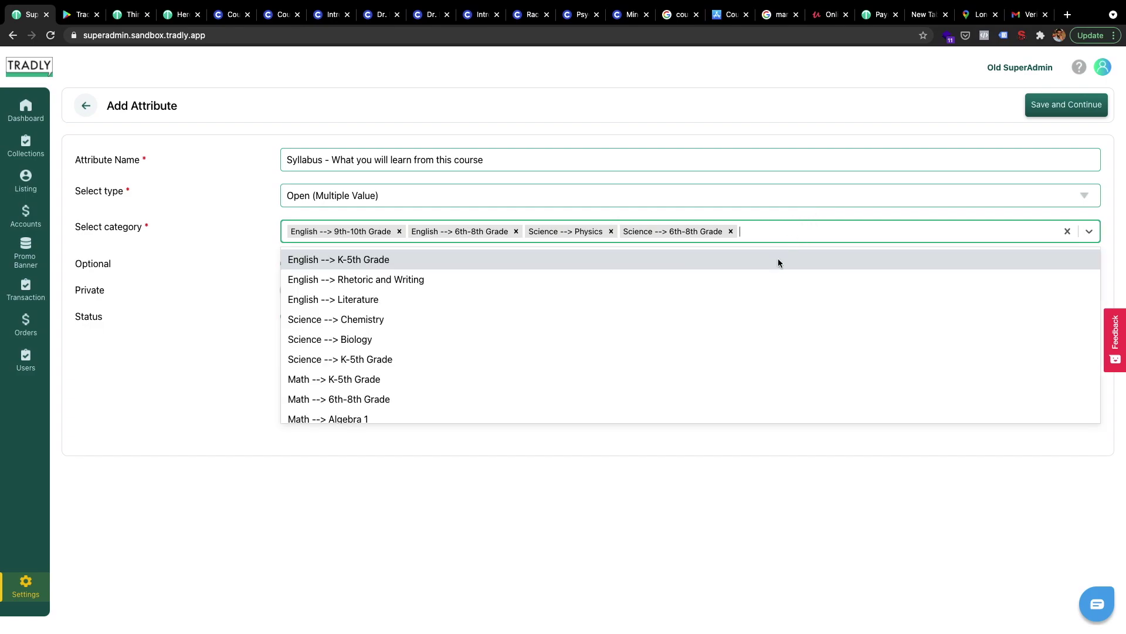
{"action": "left_click", "coordinate": [569, 335]}
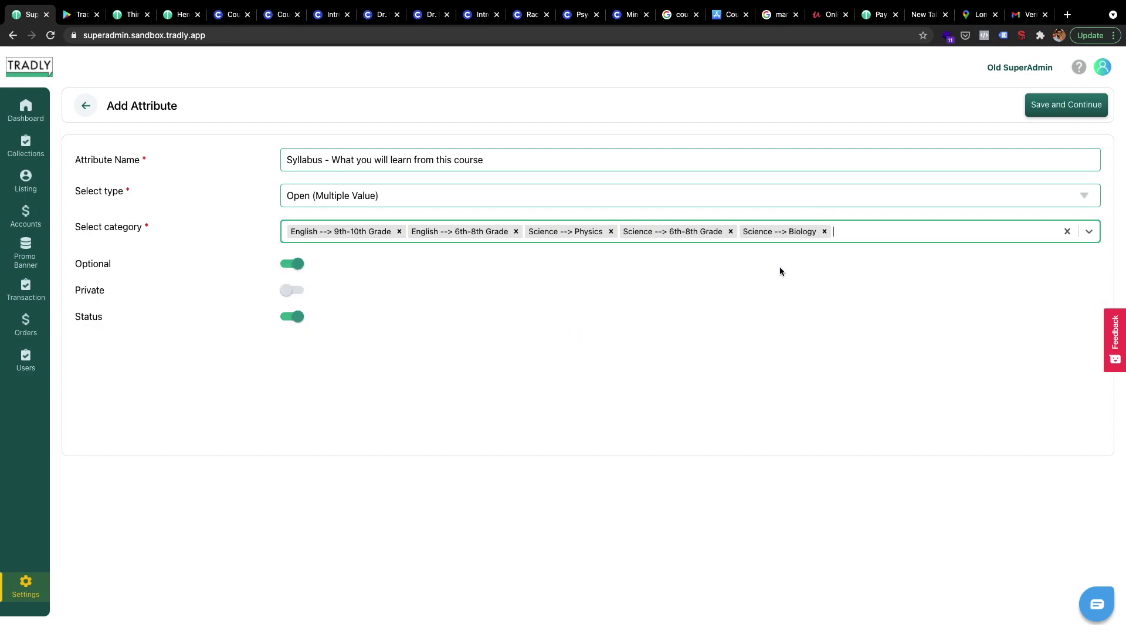
{"action": "left_click", "coordinate": [1054, 109]}
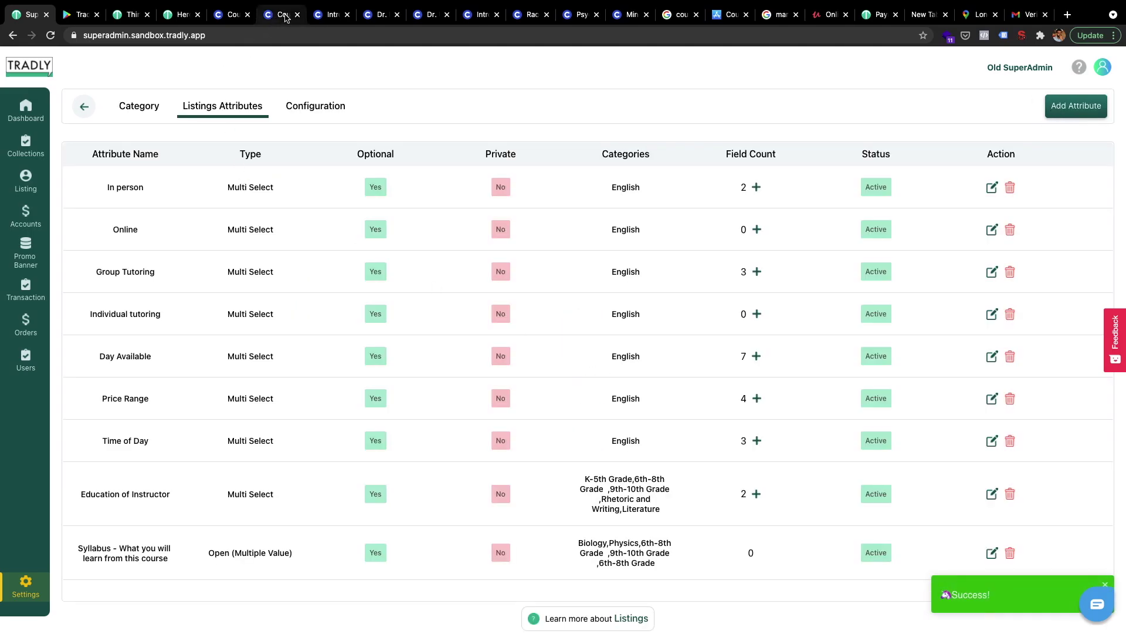
Jump to the UX Design course FAQ and expand the lecture and assignment access question.
{"action": "left_click", "coordinate": [324, 15]}
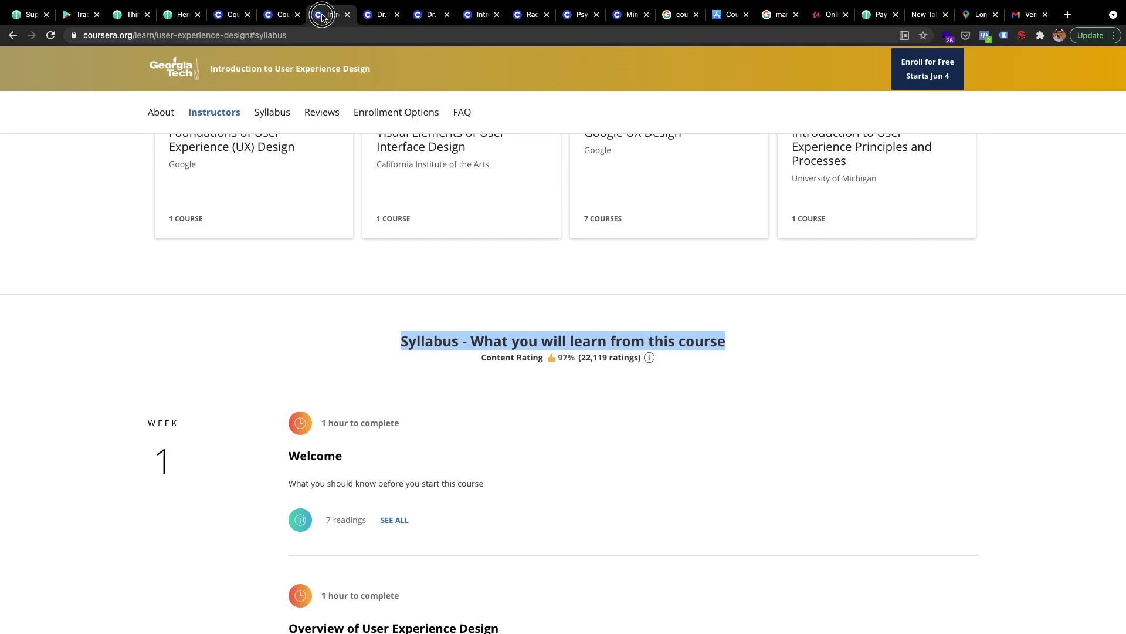
{"action": "left_click_drag", "start_coordinate": [324, 15], "coordinate": [82, 15]}
{"action": "scroll", "coordinate": [226, 360], "scroll_direction": "up", "scroll_amount": 4}
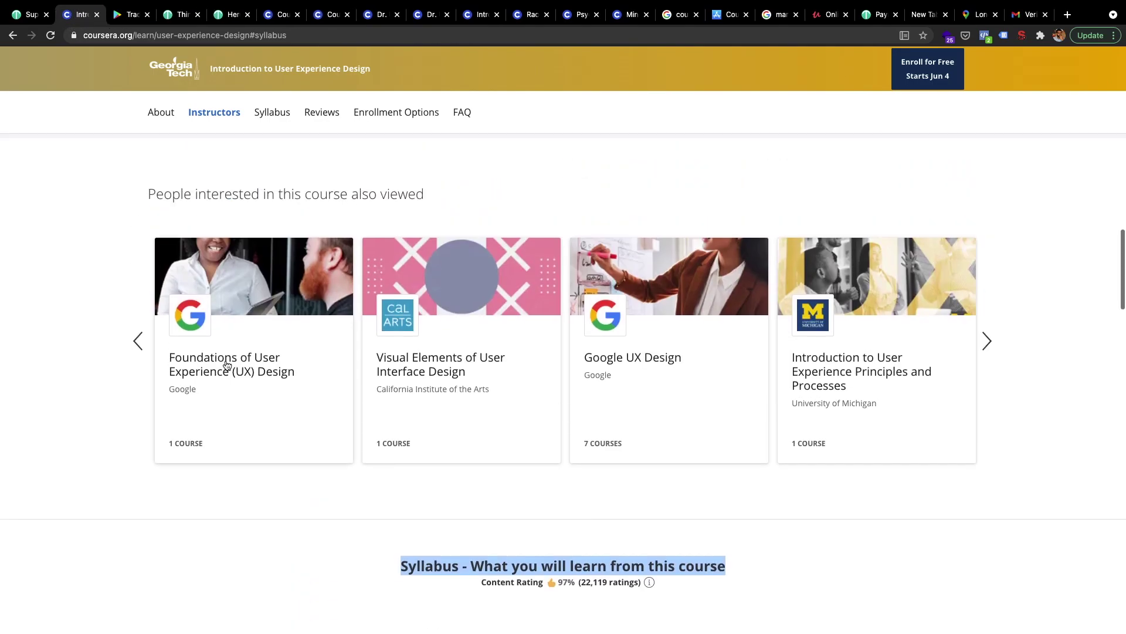
{"action": "scroll", "coordinate": [227, 364], "scroll_direction": "up", "scroll_amount": 10}
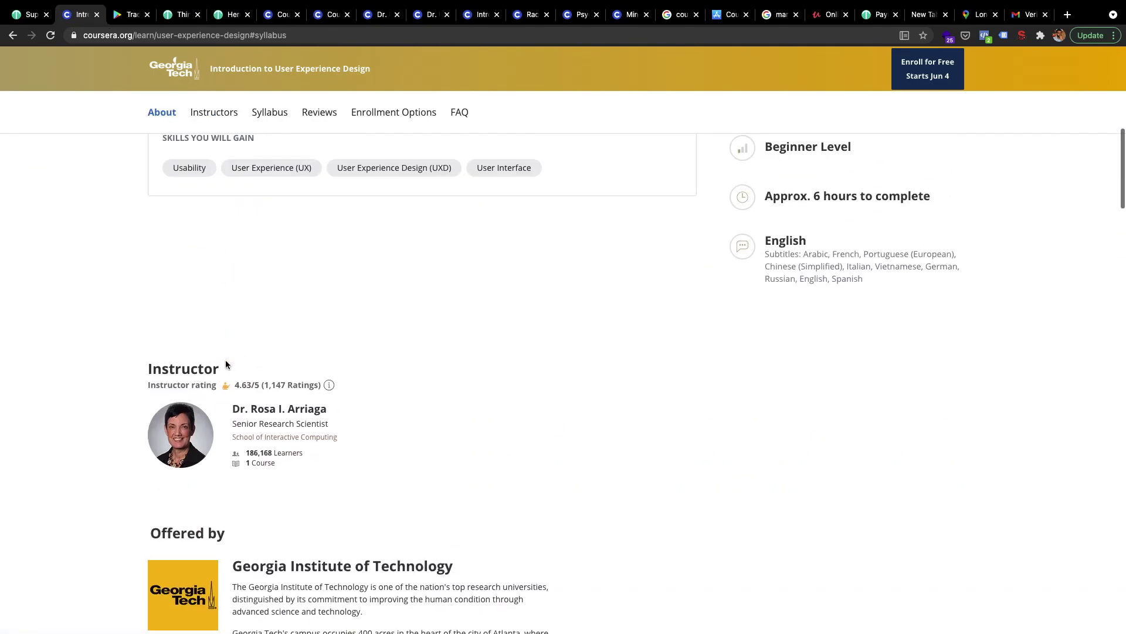
{"action": "left_click", "coordinate": [464, 113]}
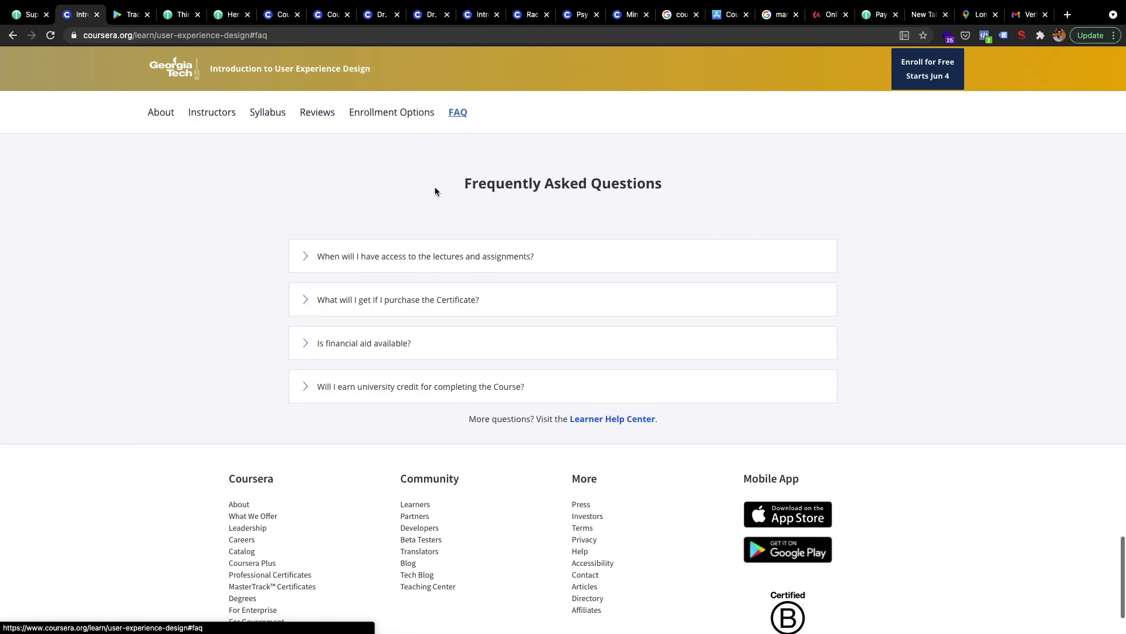
{"action": "left_click", "coordinate": [306, 257]}
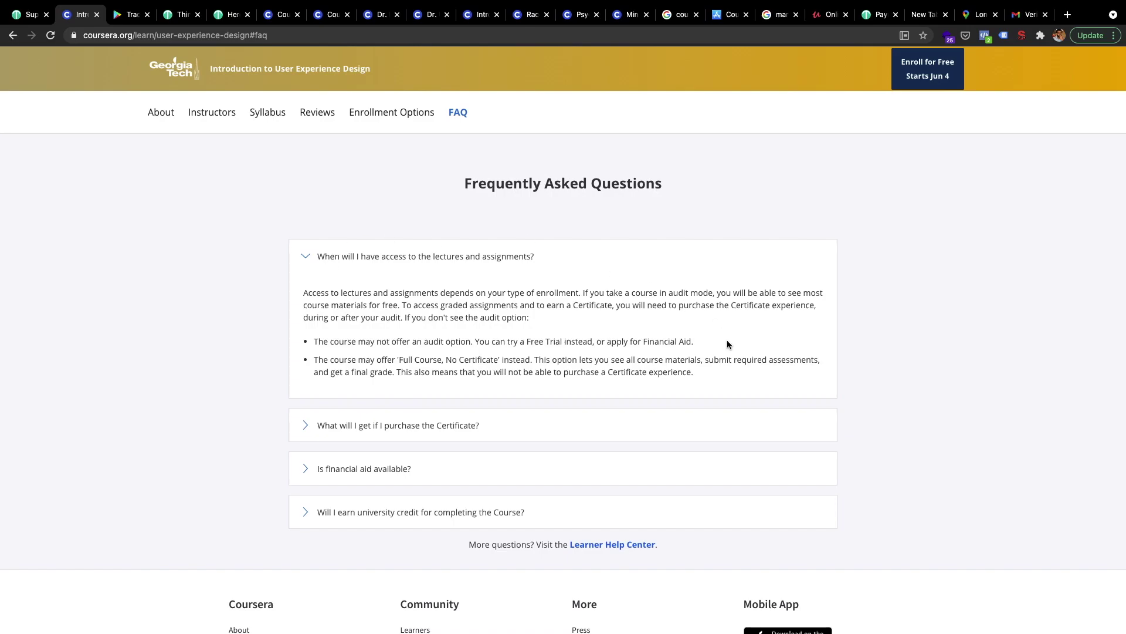
{"action": "left_click", "coordinate": [706, 381]}
{"action": "left_click_drag", "start_coordinate": [706, 381], "coordinate": [312, 257]}
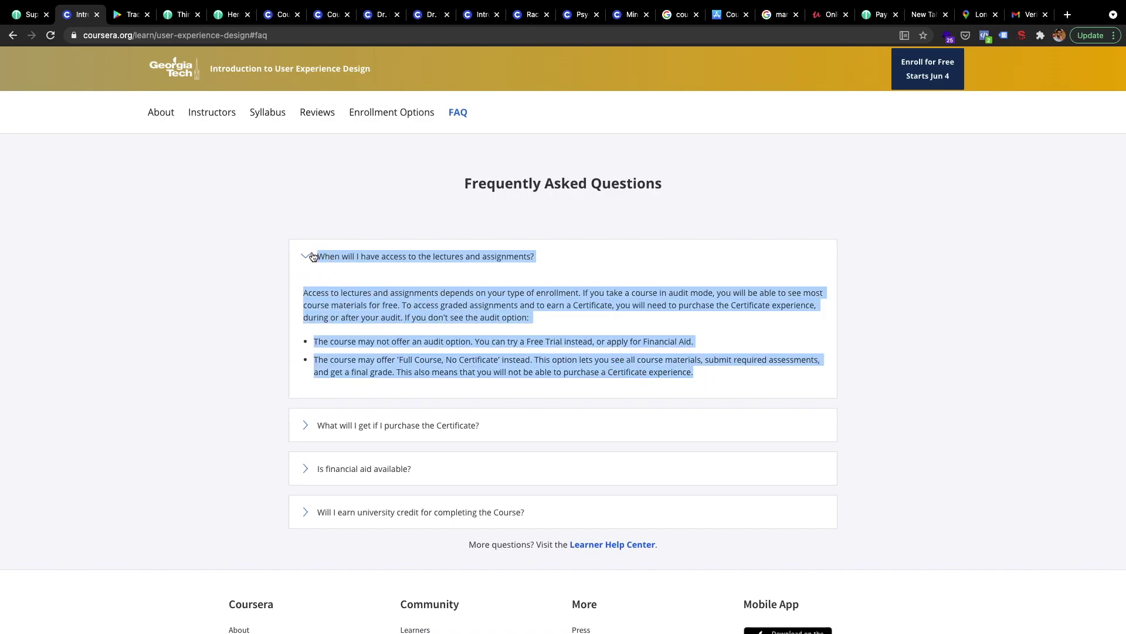
{"action": "left_click", "coordinate": [333, 289]}
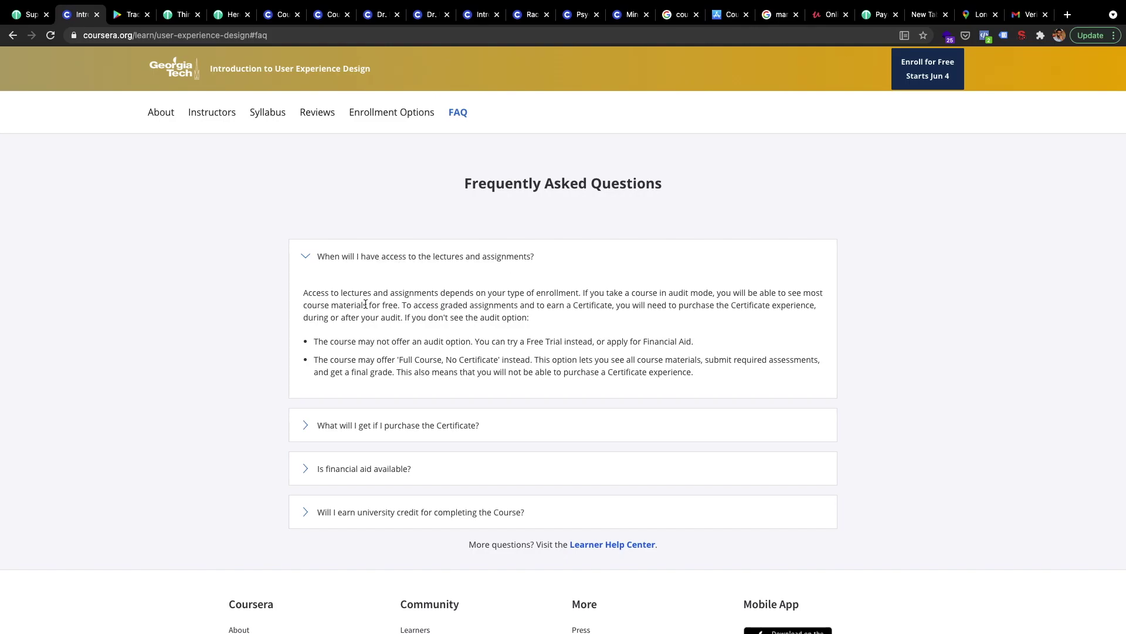
Copy the 'Frequently Asked Questions' heading and start an Open (Multiple Value) attribute with that name.
{"action": "left_click_drag", "start_coordinate": [729, 184], "coordinate": [440, 179]}
{"action": "key", "text": "super+c"}
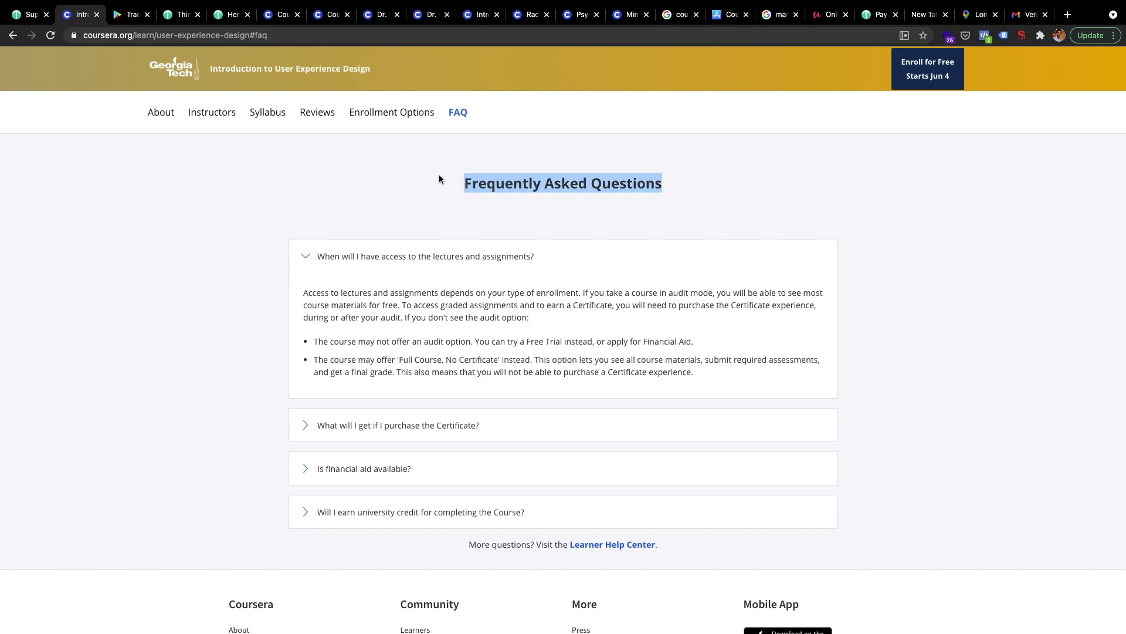
{"action": "left_click", "coordinate": [26, 13]}
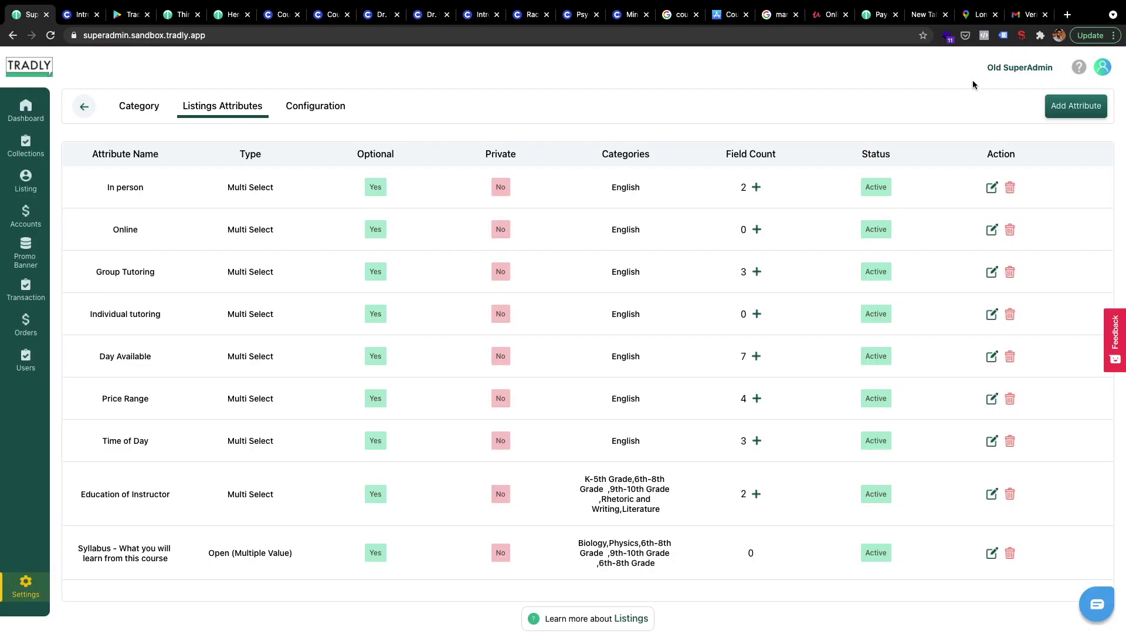
{"action": "left_click", "coordinate": [1072, 106]}
{"action": "left_click", "coordinate": [311, 158]}
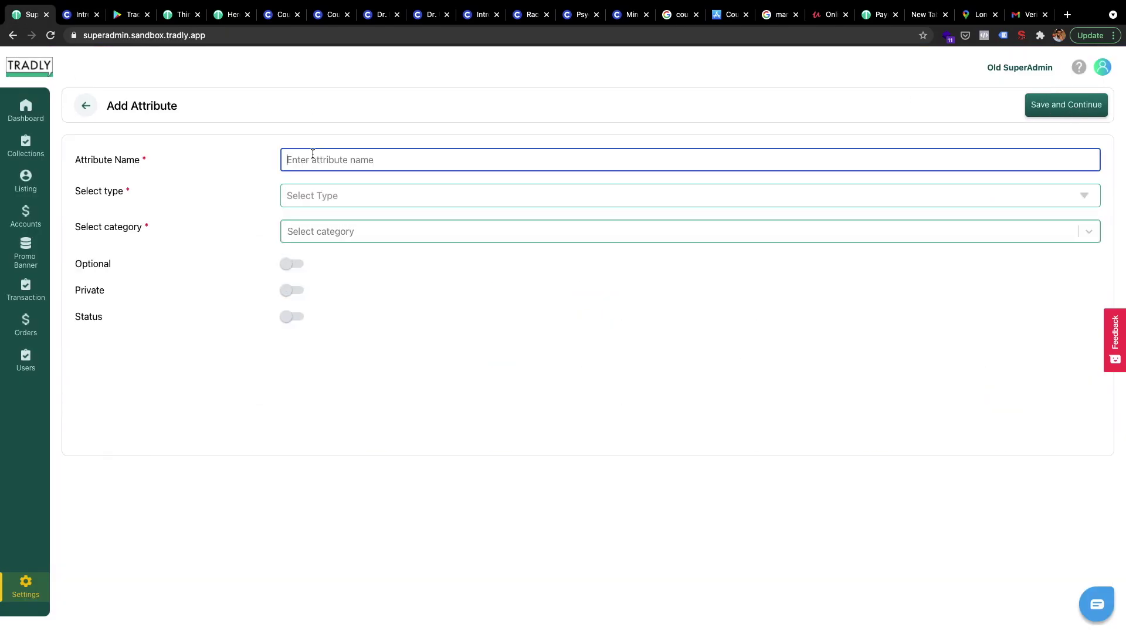
{"action": "key", "text": "super+v"}
{"action": "left_click", "coordinate": [306, 195]}
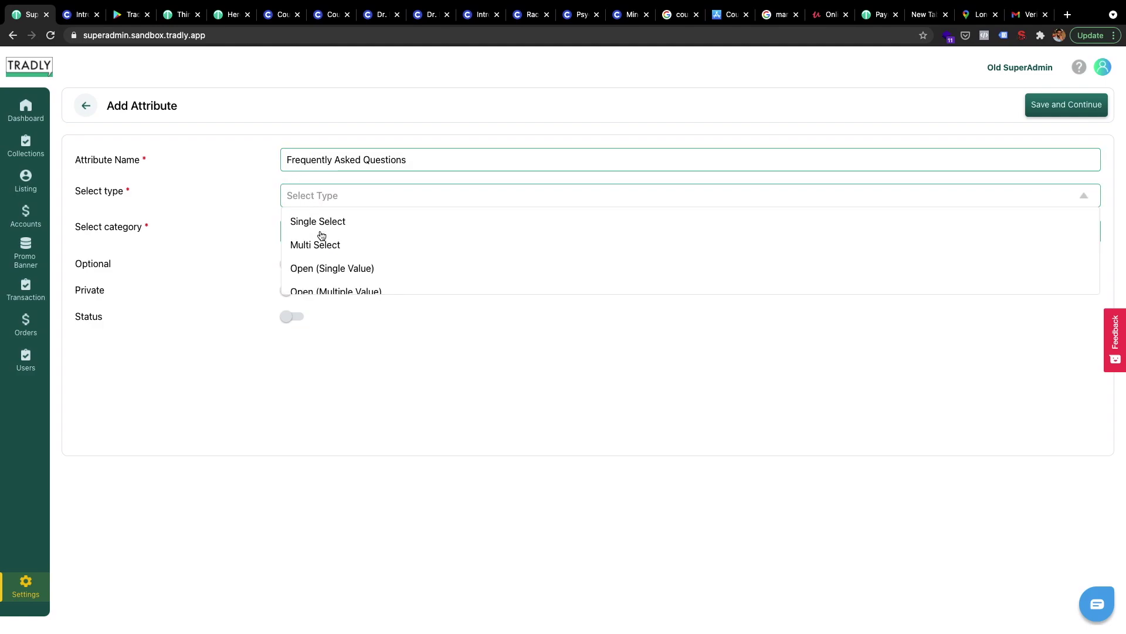
{"action": "left_click", "coordinate": [329, 292]}
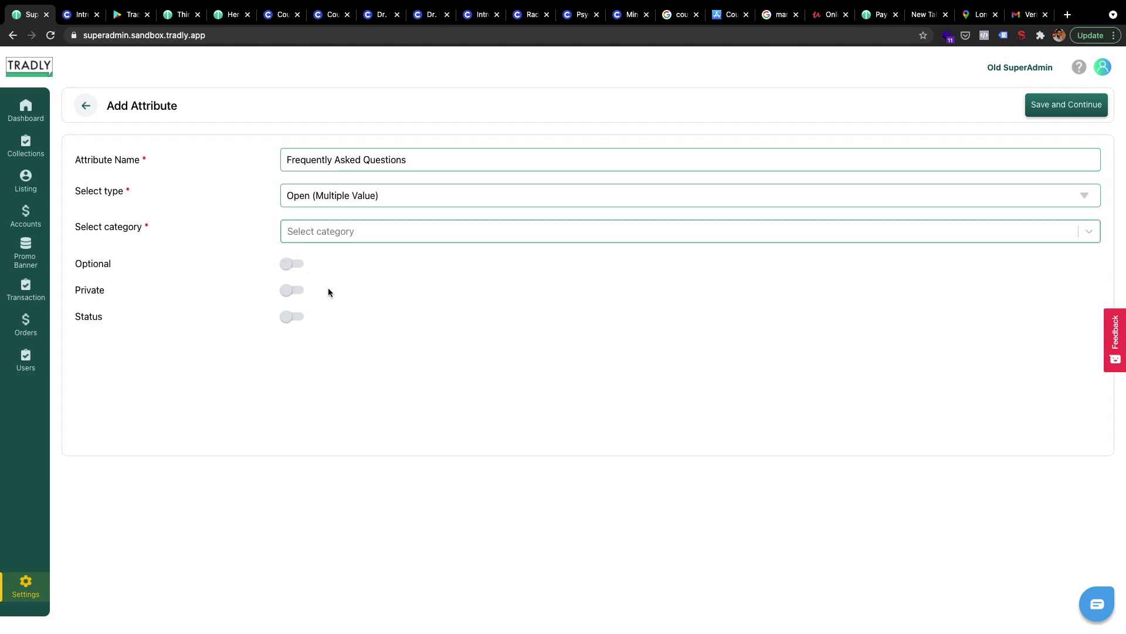
Assign English 9th-10th Grade and make the attribute optional, not private, and active.
{"action": "left_click", "coordinate": [331, 228]}
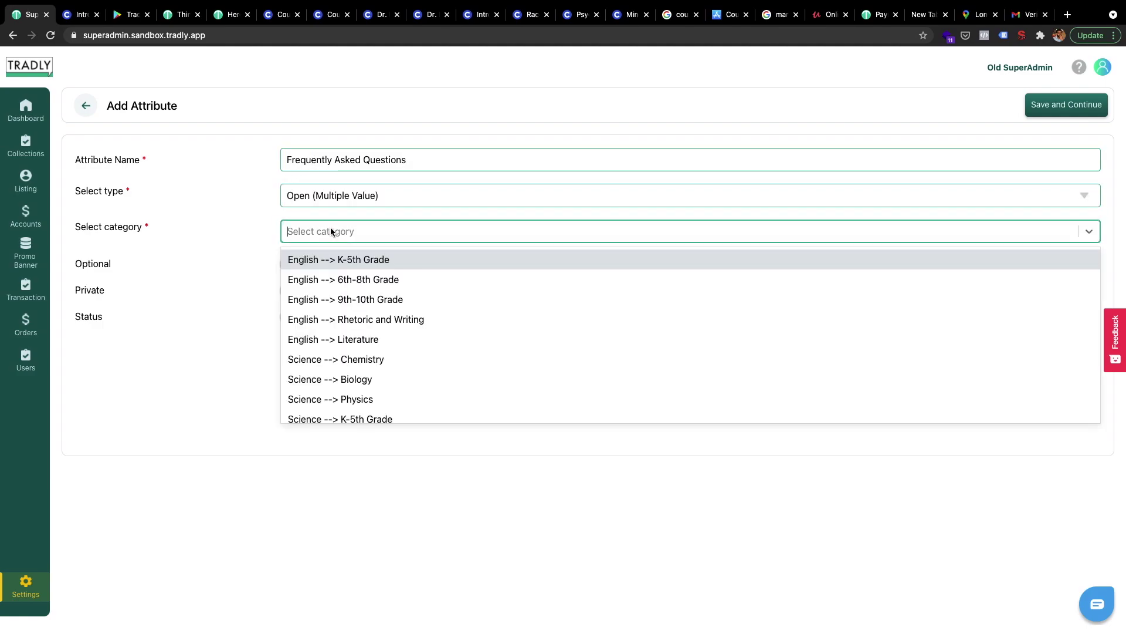
{"action": "left_click", "coordinate": [346, 299]}
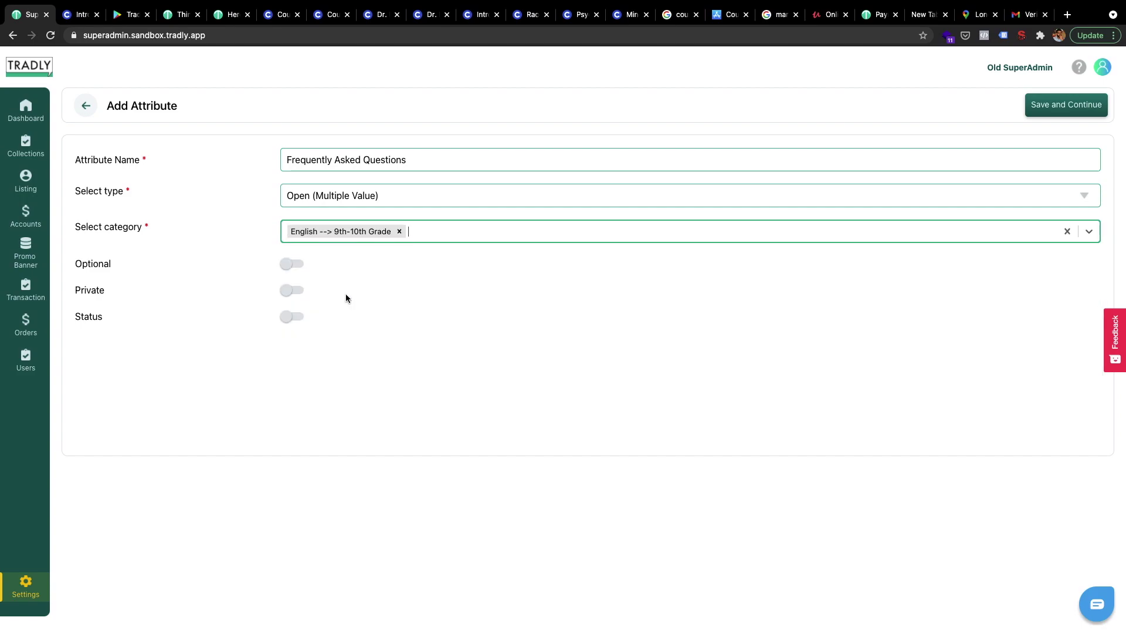
{"action": "left_click", "coordinate": [294, 269]}
{"action": "left_click", "coordinate": [294, 291]}
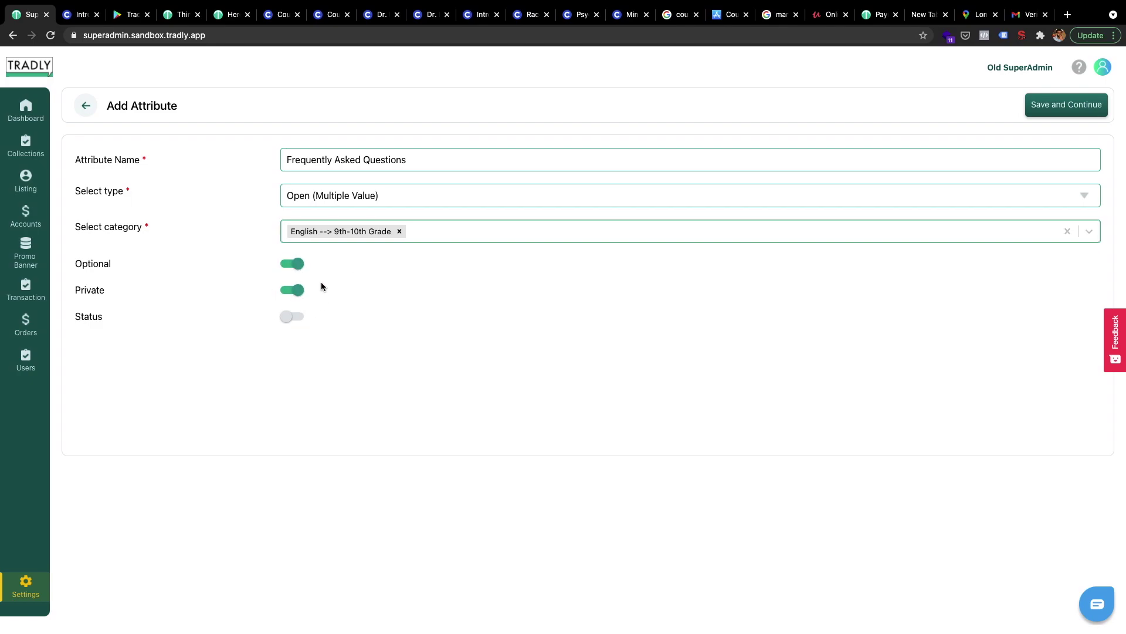
{"action": "left_click", "coordinate": [286, 291]}
{"action": "left_click", "coordinate": [296, 317]}
Add the English Rhetoric and Writing and English K-5th Grade categories, then save.
{"action": "left_click", "coordinate": [461, 234]}
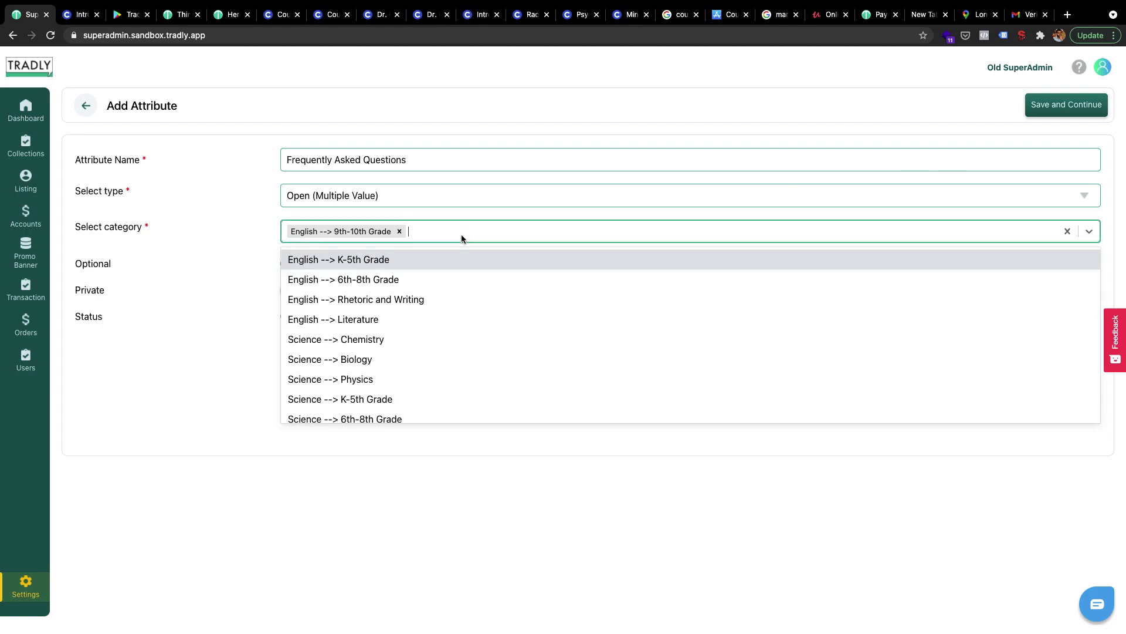
{"action": "left_click", "coordinate": [446, 302]}
{"action": "left_click", "coordinate": [581, 230]}
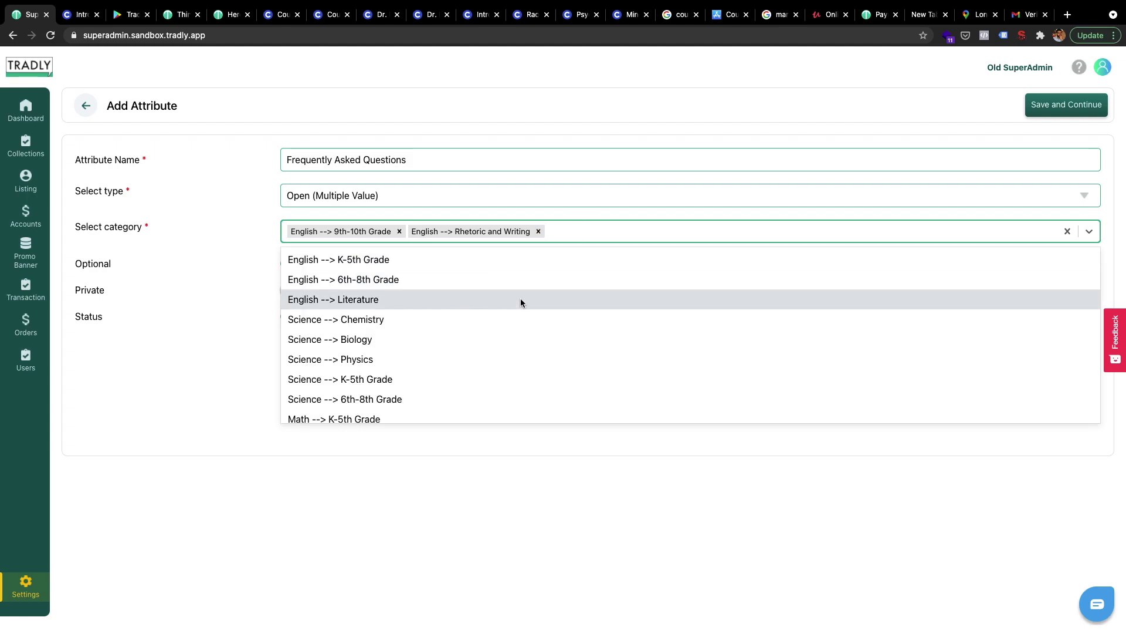
{"action": "left_click", "coordinate": [472, 261]}
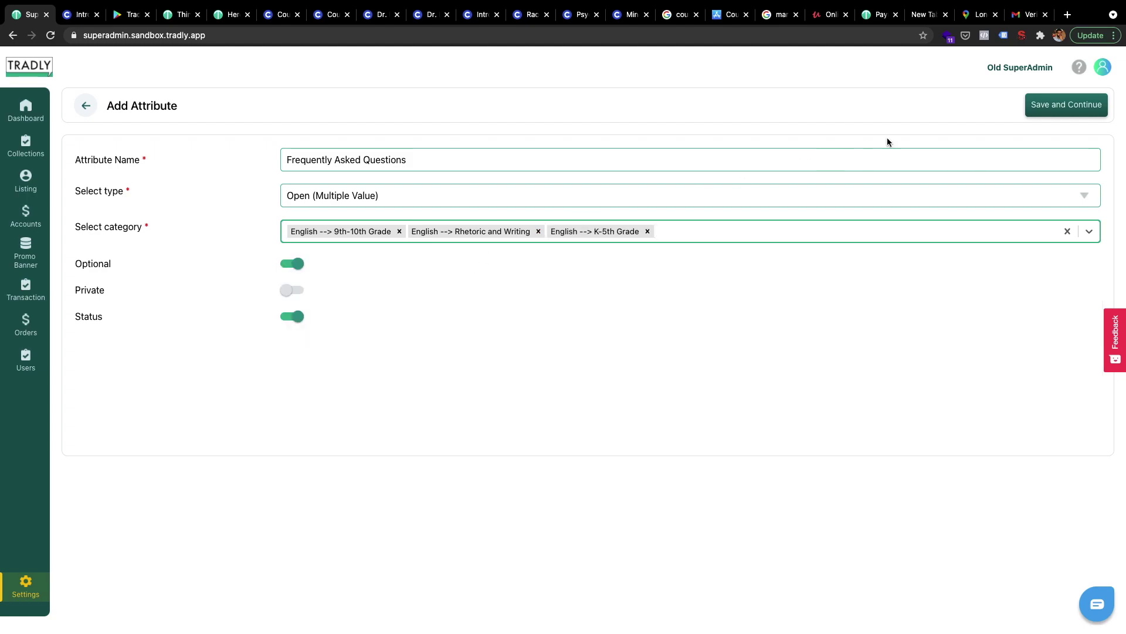
{"action": "left_click", "coordinate": [1058, 107]}
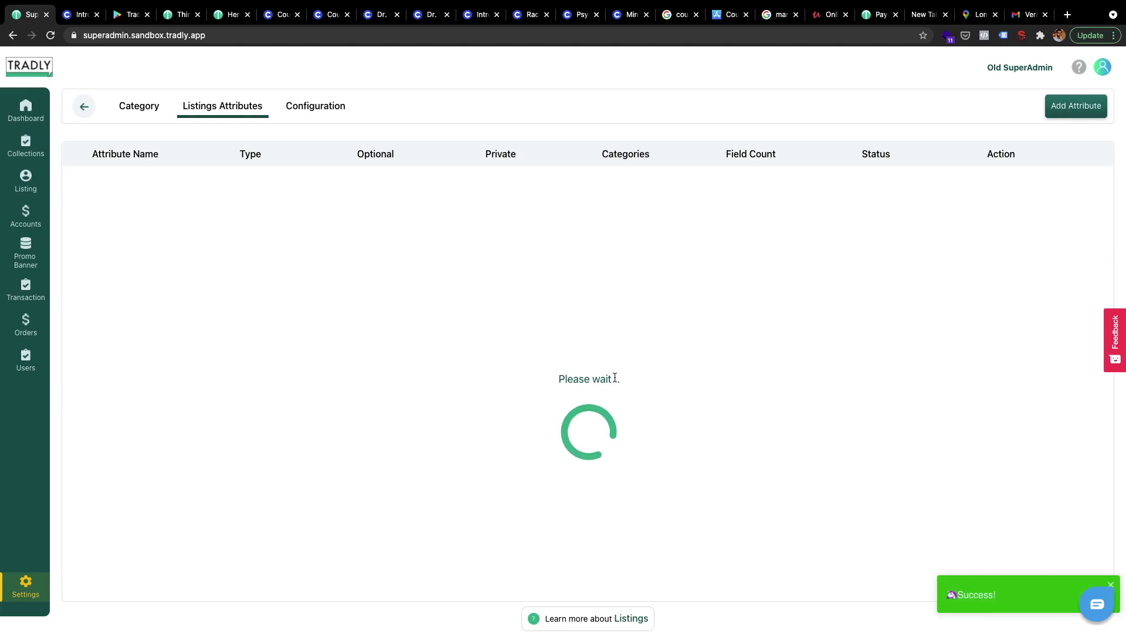
{"action": "scroll", "coordinate": [614, 381], "scroll_direction": "down", "scroll_amount": 1}
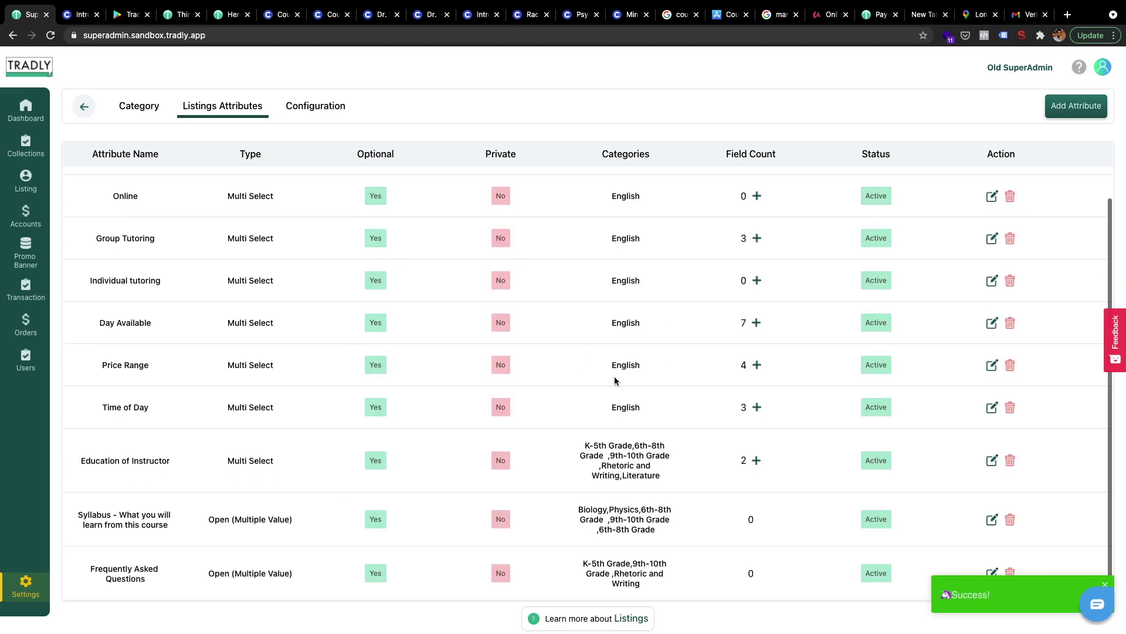
{"action": "key", "text": "ctrl+Left"}
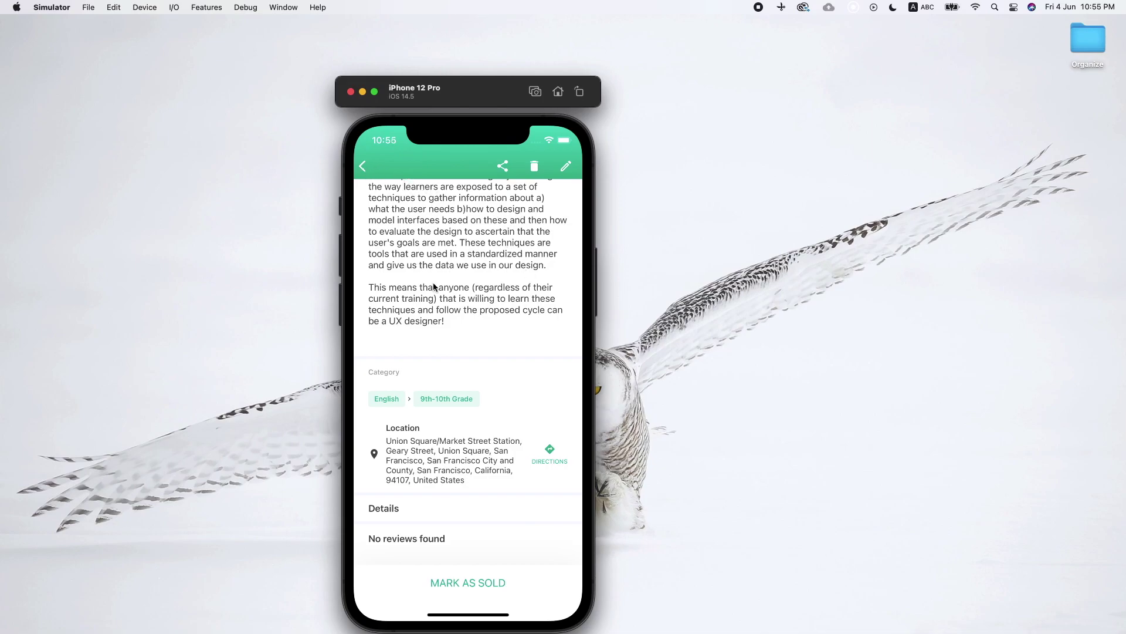
{"action": "scroll", "coordinate": [455, 436], "scroll_direction": "up", "scroll_amount": 10}
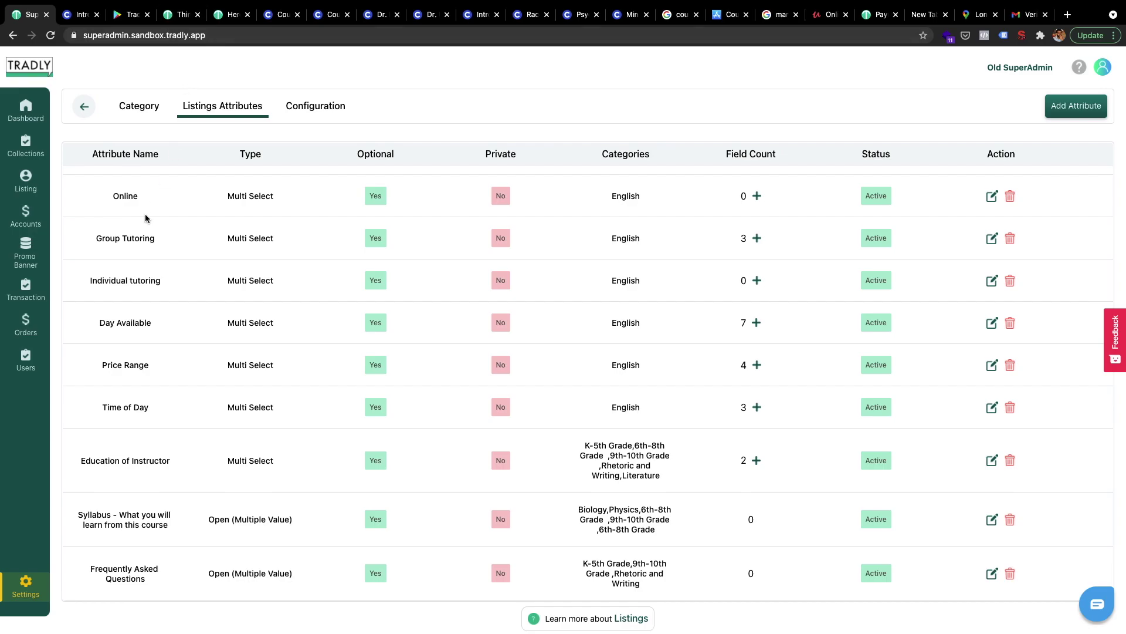
{"action": "left_click", "coordinate": [428, 15]}
Start a new product titled 'Race and Cultural Diversity in American Life and History'.
{"action": "left_click", "coordinate": [480, 18]}
{"action": "left_click", "coordinate": [520, 18]}
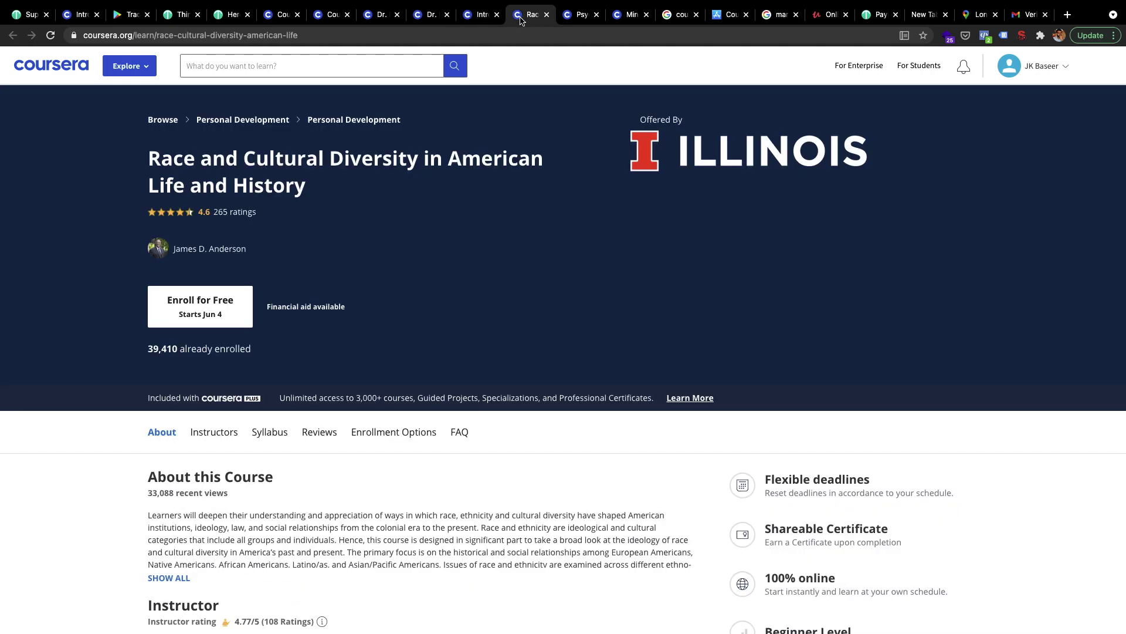
{"action": "left_click_drag", "start_coordinate": [327, 193], "coordinate": [147, 149]}
{"action": "key", "text": "super+c"}
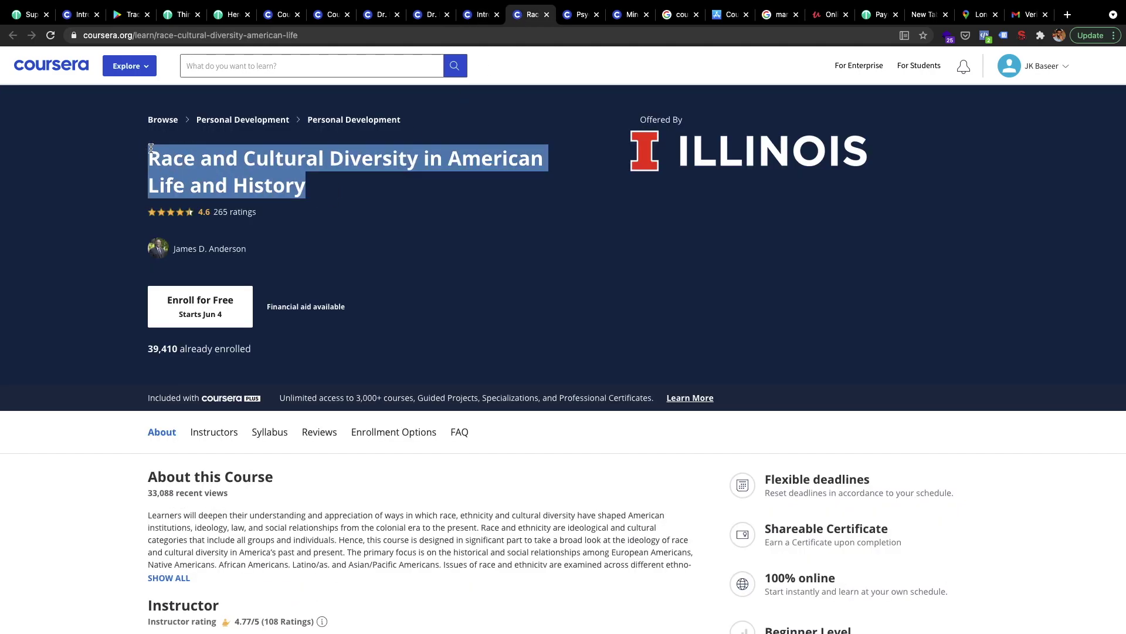
{"action": "key", "text": "ctrl+Left"}
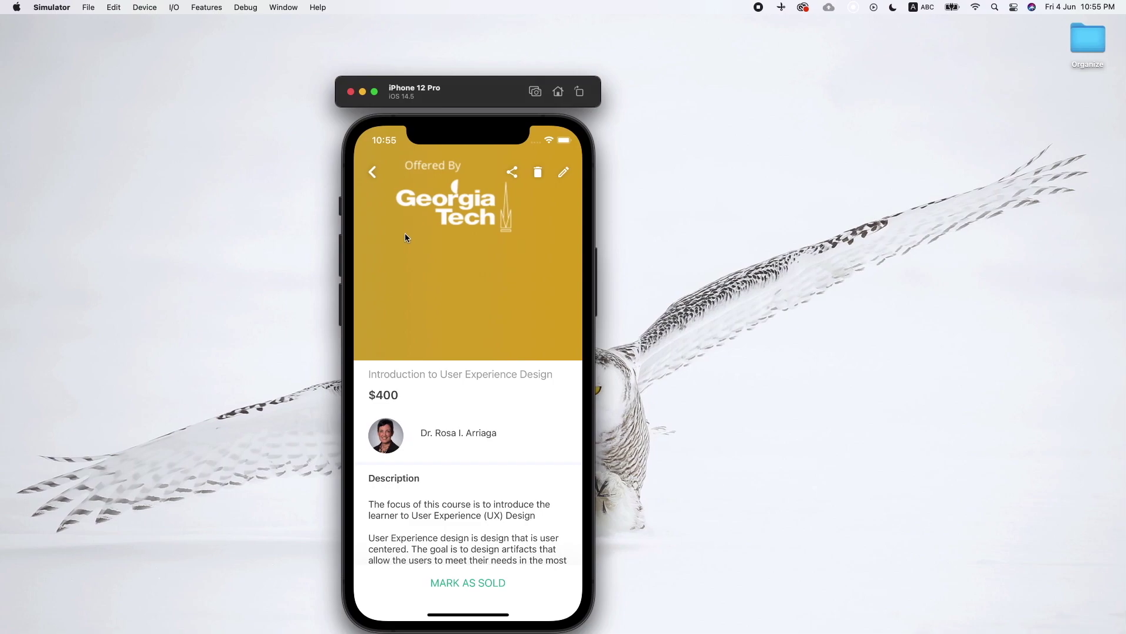
{"action": "left_click", "coordinate": [375, 176]}
{"action": "left_click", "coordinate": [544, 363]}
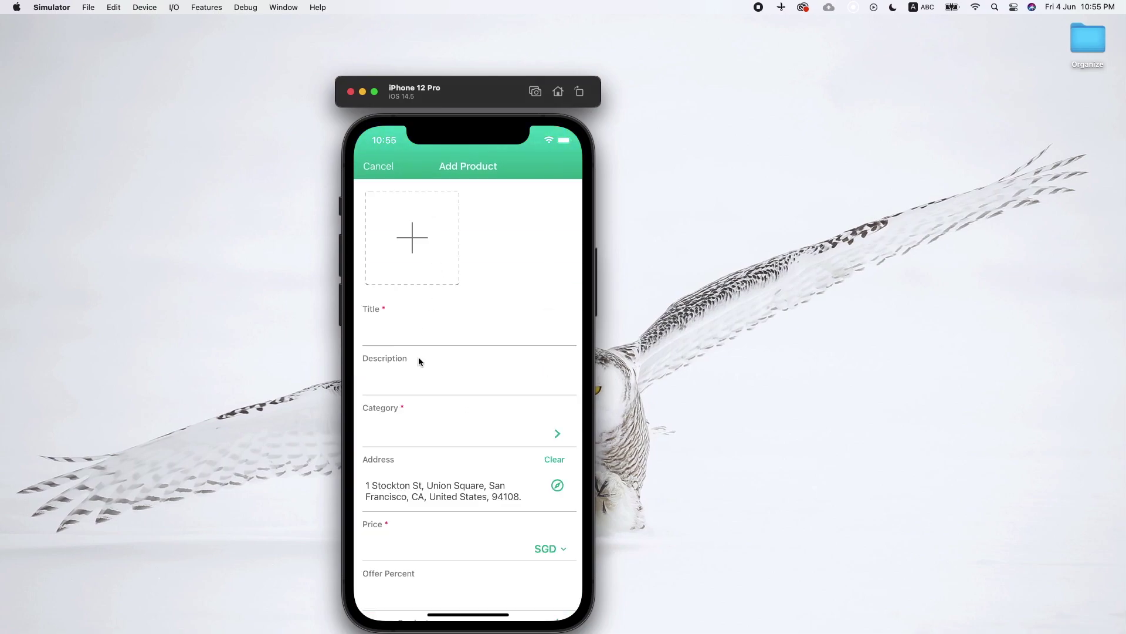
{"action": "left_click", "coordinate": [390, 333]}
{"action": "key", "text": "super+v"}
Attach the Illinois photo from the gallery, square-cropped to show the logo.
{"action": "left_click", "coordinate": [411, 242]}
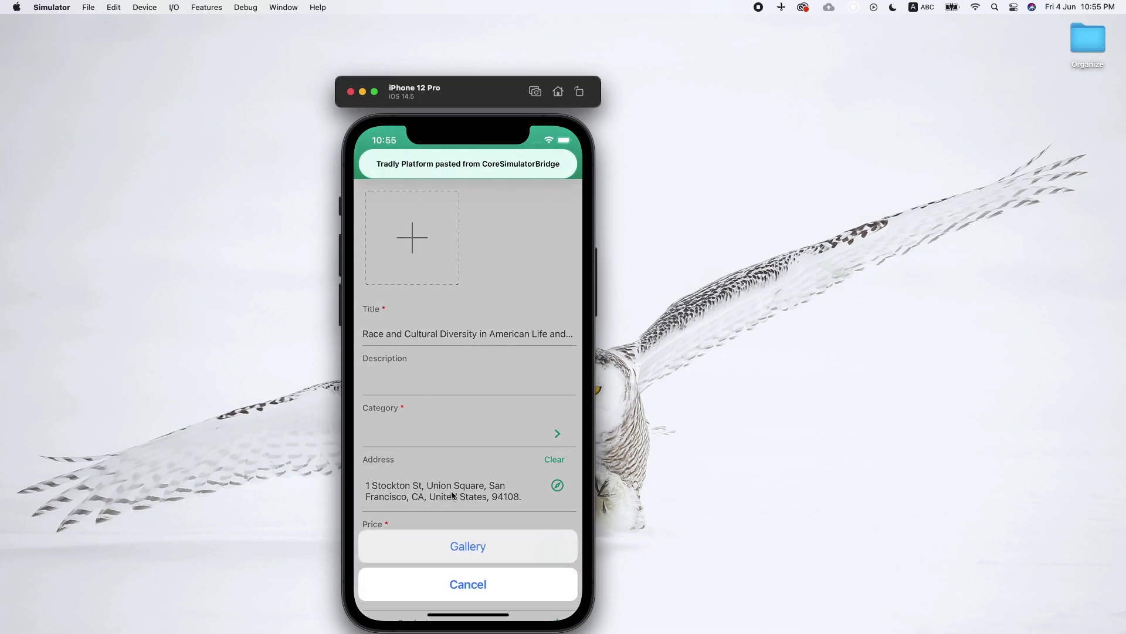
{"action": "left_click", "coordinate": [443, 547]}
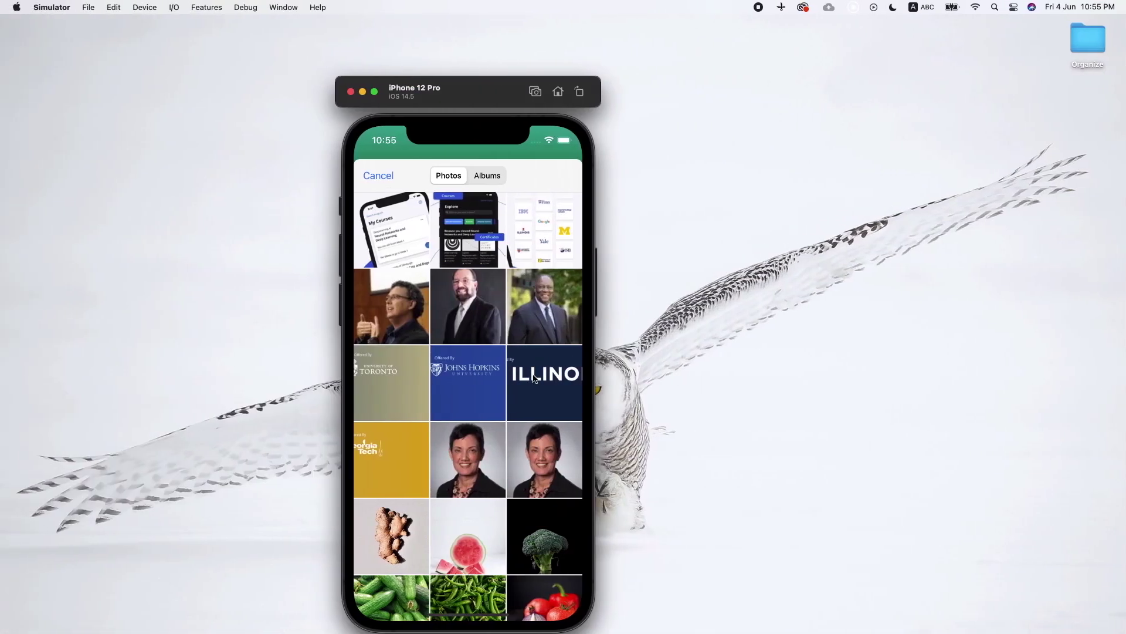
{"action": "left_click", "coordinate": [534, 378]}
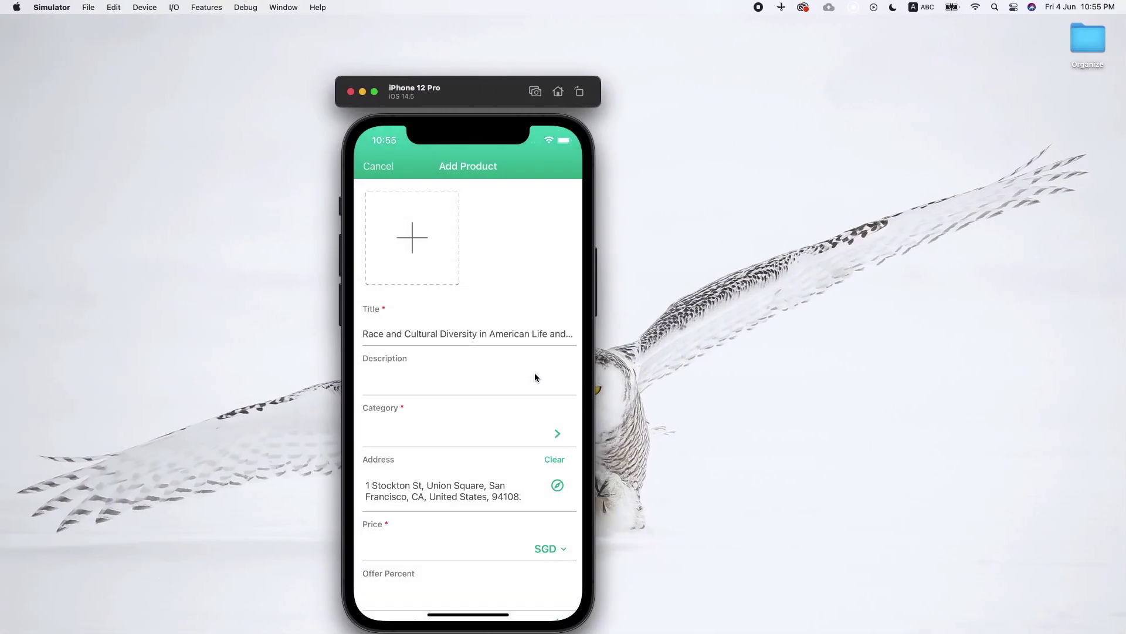
{"action": "left_click", "coordinate": [489, 588]}
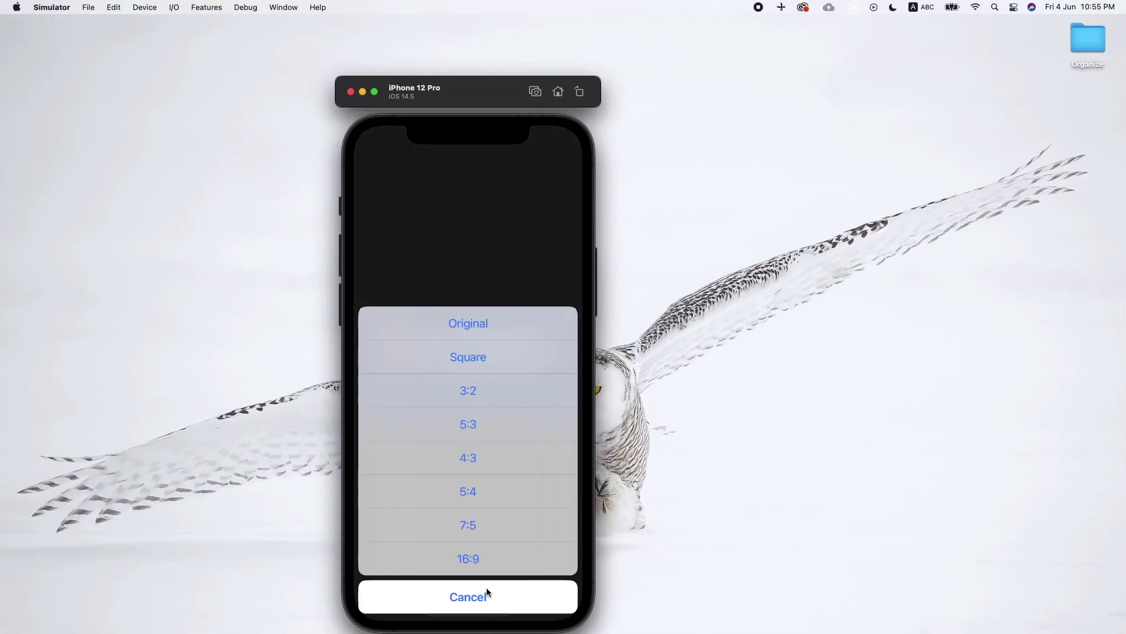
{"action": "left_click", "coordinate": [487, 362]}
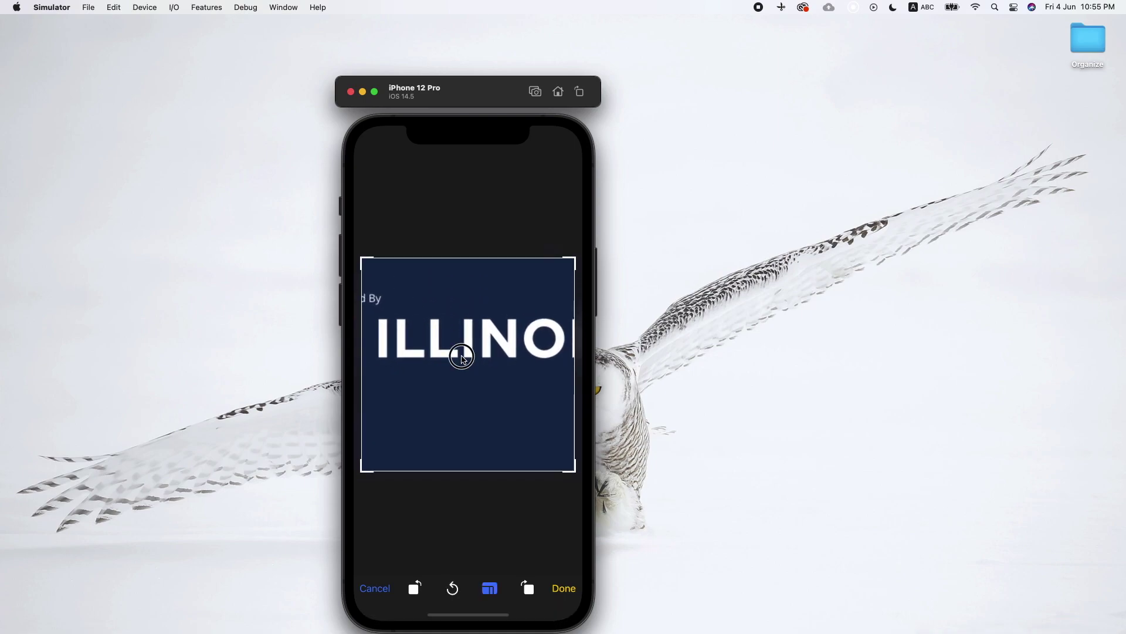
{"action": "mouse_move", "coordinate": [458, 352]}
{"action": "left_mouse_down"}
{"action": "mouse_move", "coordinate": [535, 355]}
{"action": "mouse_move", "coordinate": [539, 403]}
{"action": "mouse_move", "coordinate": [515, 372]}
{"action": "mouse_move", "coordinate": [460, 369]}
{"action": "left_mouse_up"}
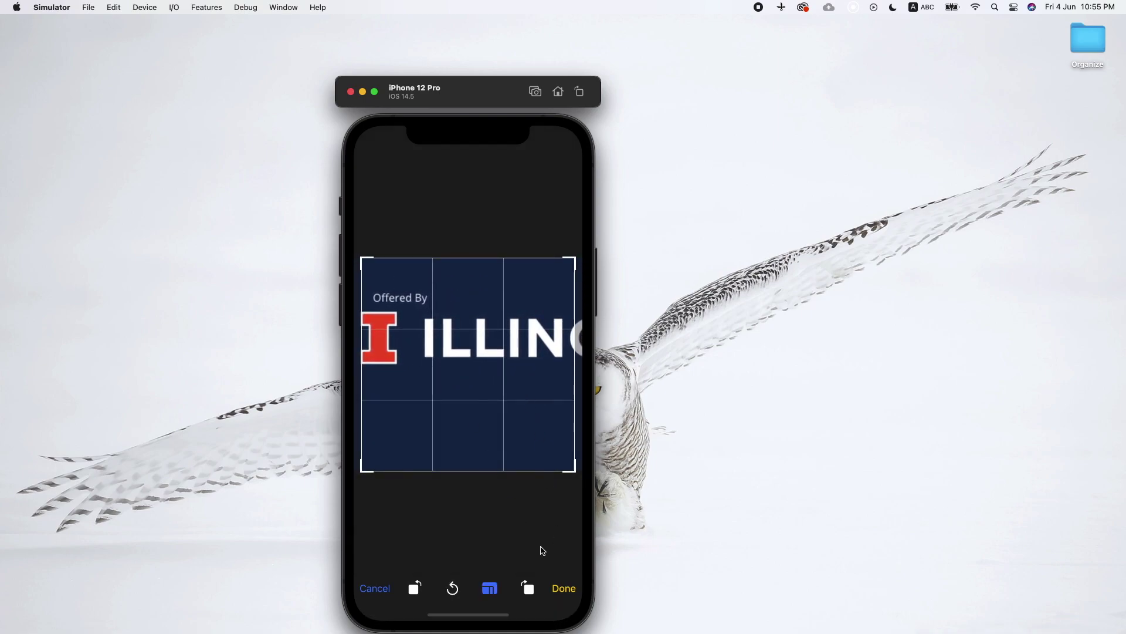
{"action": "left_click", "coordinate": [557, 587]}
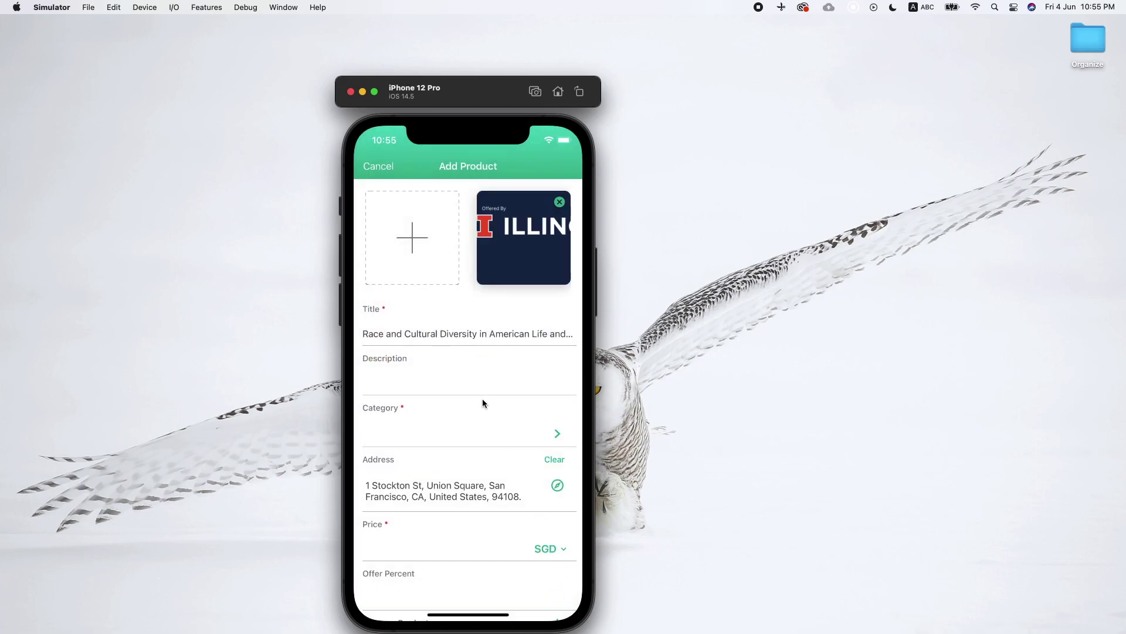
Paste the full Coursera course description into the product's Description field.
{"action": "key", "text": "super+Tab"}
{"action": "scroll", "coordinate": [336, 454], "scroll_direction": "down", "scroll_amount": 5}
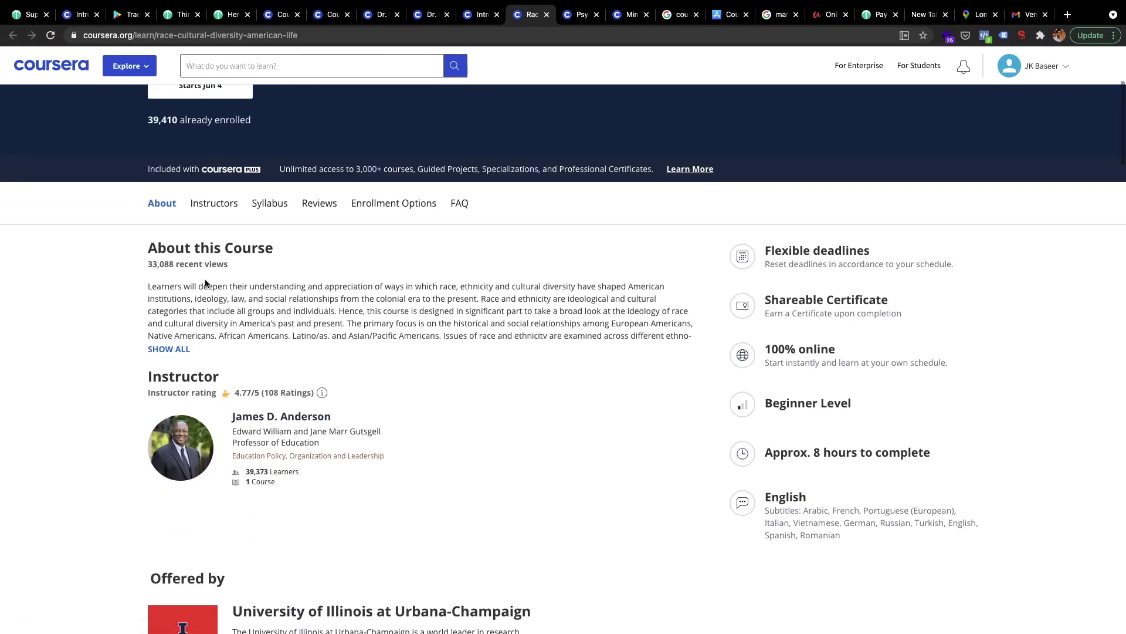
{"action": "left_click", "coordinate": [169, 350]}
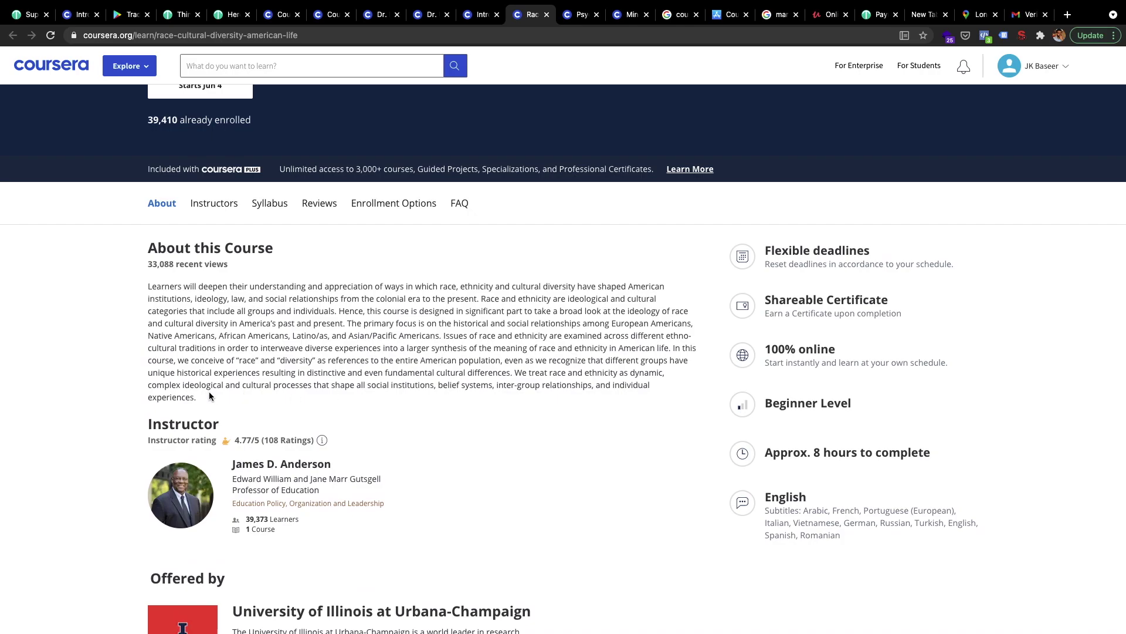
{"action": "left_click_drag", "start_coordinate": [195, 397], "coordinate": [145, 285]}
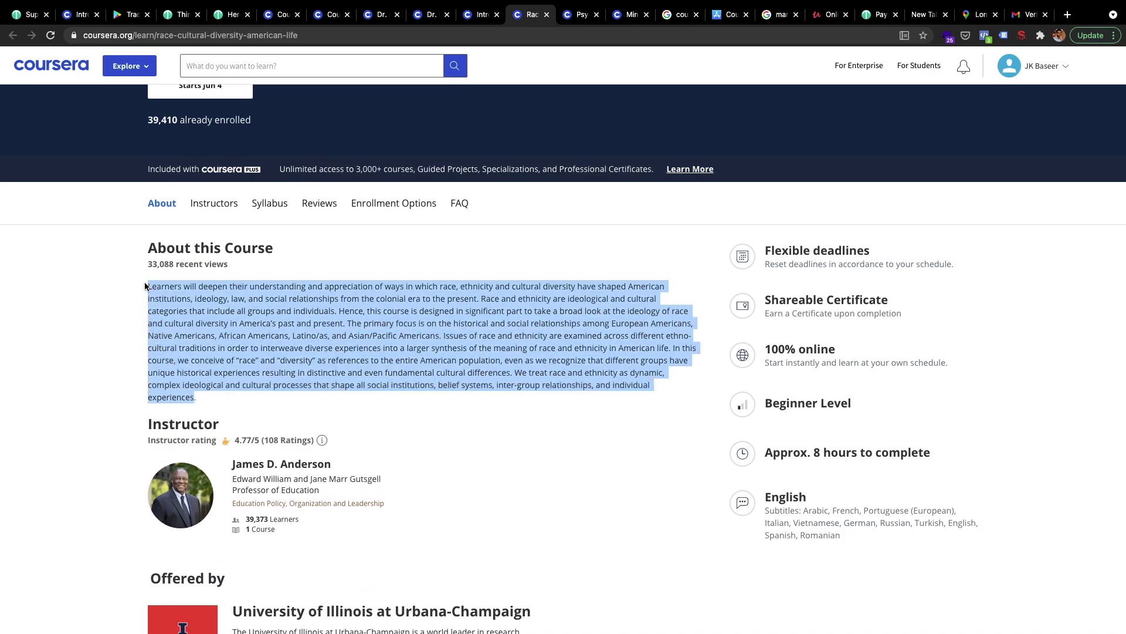
{"action": "key", "text": "super+Tab"}
{"action": "left_click", "coordinate": [383, 386]}
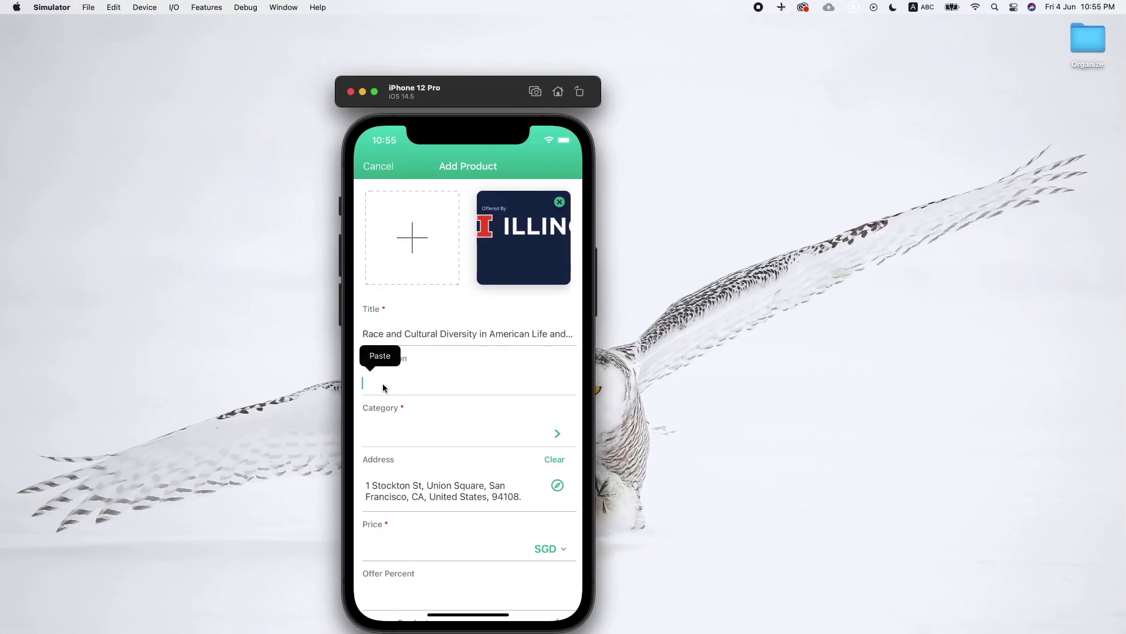
{"action": "left_click", "coordinate": [379, 356]}
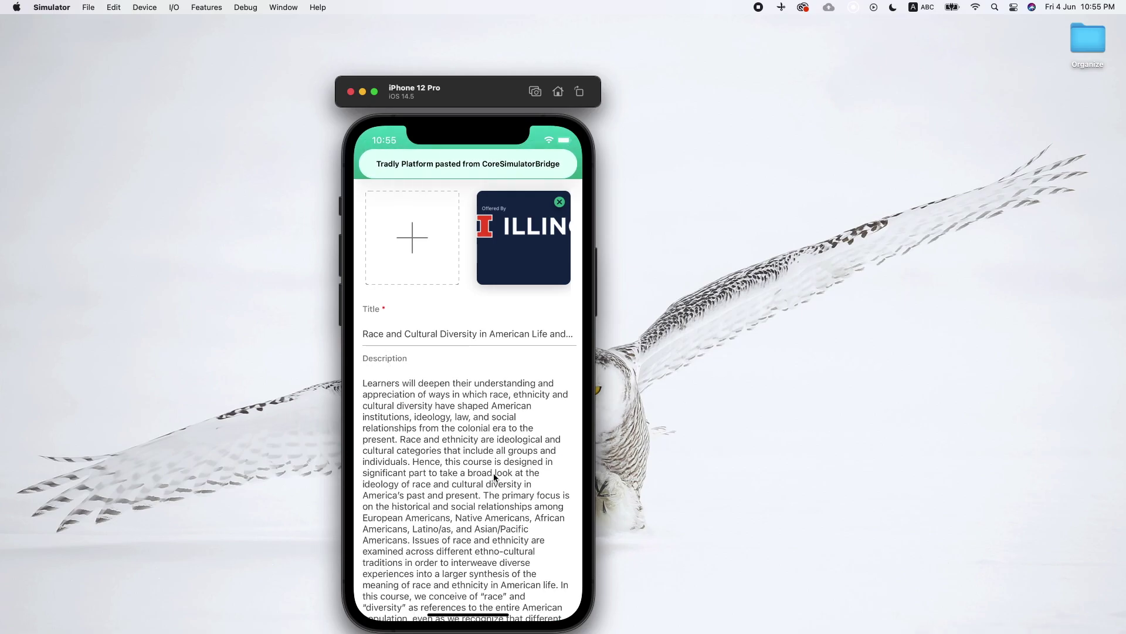
{"action": "left_click_drag", "start_coordinate": [457, 290], "coordinate": [460, 188]}
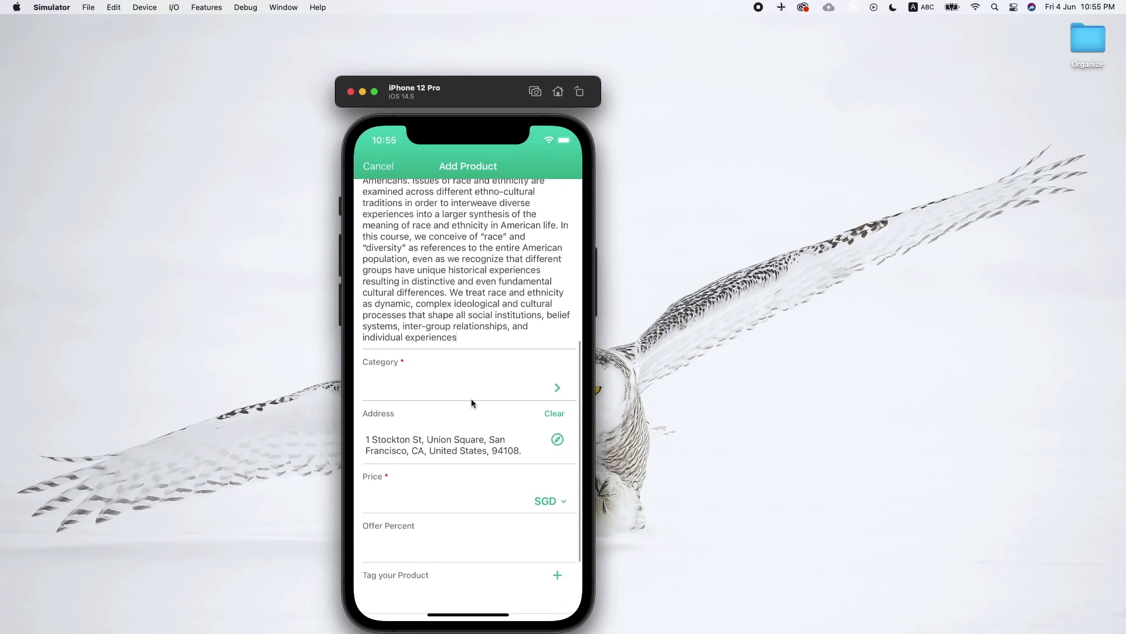
Set the category to 9th-10th Grade, price 1000 SGD and offer percent 25.
{"action": "left_click", "coordinate": [556, 317]}
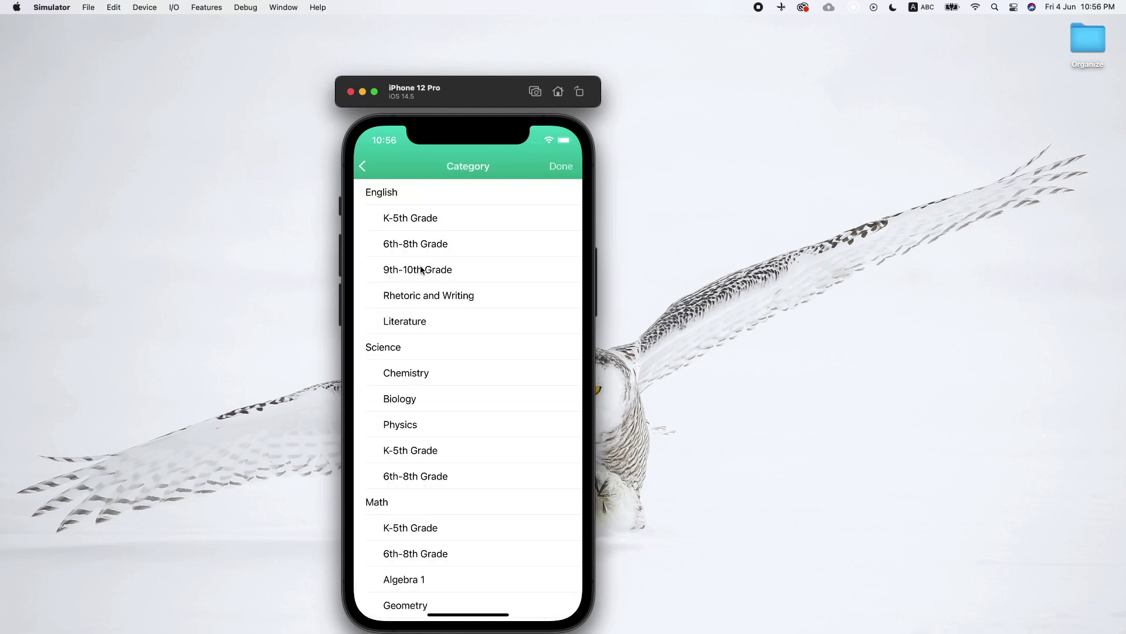
{"action": "left_click", "coordinate": [423, 270]}
{"action": "left_click", "coordinate": [558, 170]}
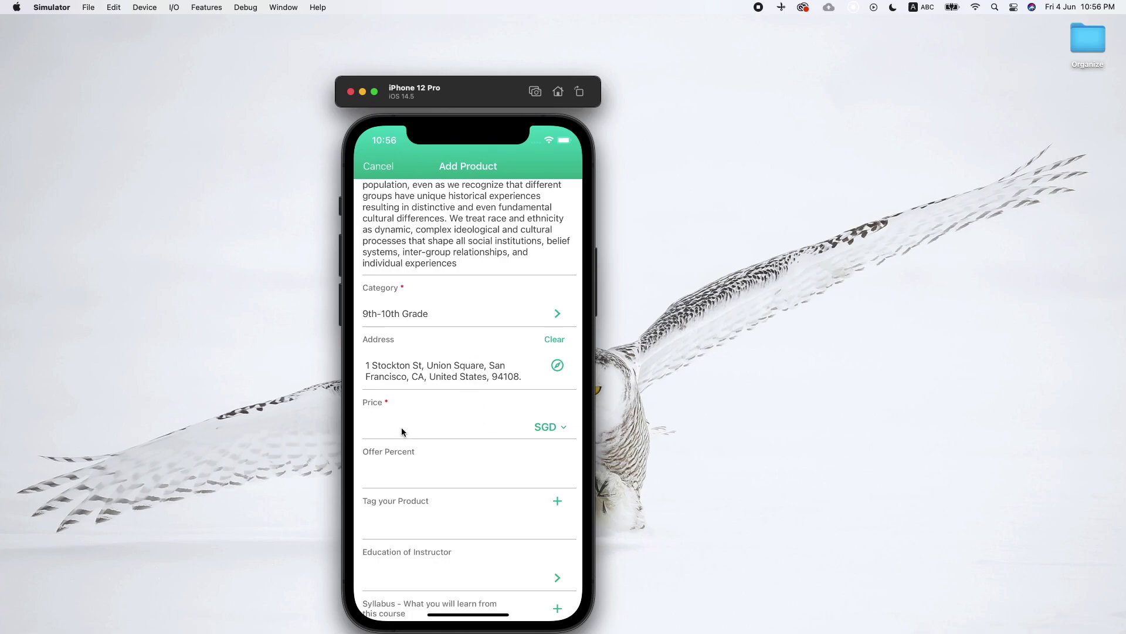
{"action": "type", "text": "1000"}
{"action": "left_click", "coordinate": [424, 525]}
{"action": "left_click", "coordinate": [376, 163]}
{"action": "type", "text": "25"}
{"action": "left_click_drag", "start_coordinate": [420, 505], "coordinate": [427, 435]}
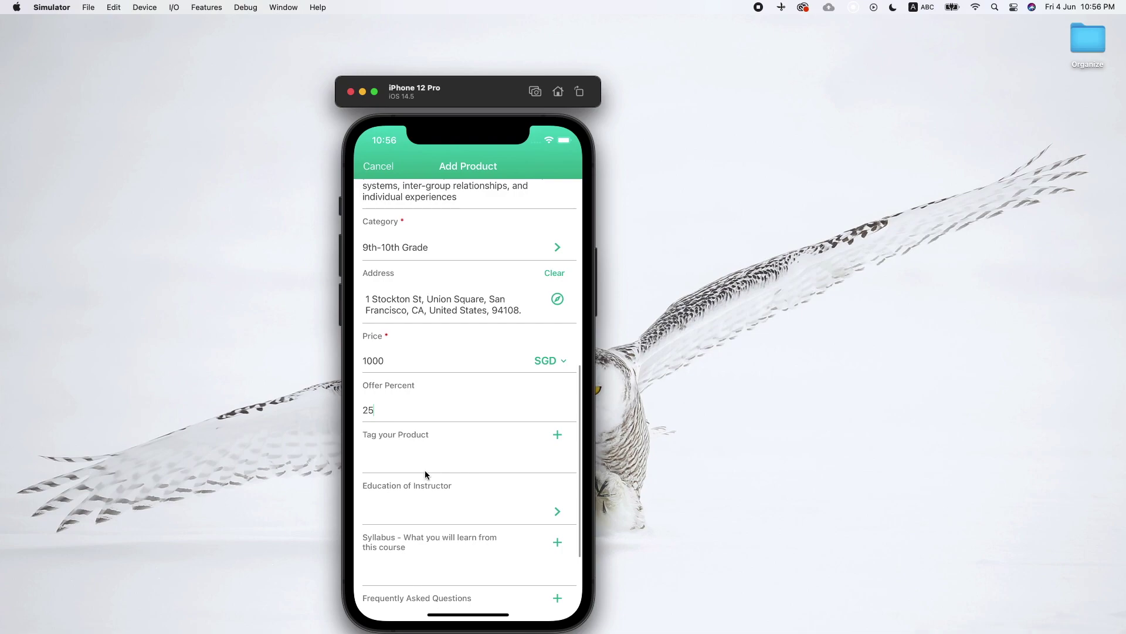
Look up the course's subtitle languages on the Coursera page for use as tags.
{"action": "left_click", "coordinate": [556, 433]}
{"action": "key", "text": "ctrl+Right"}
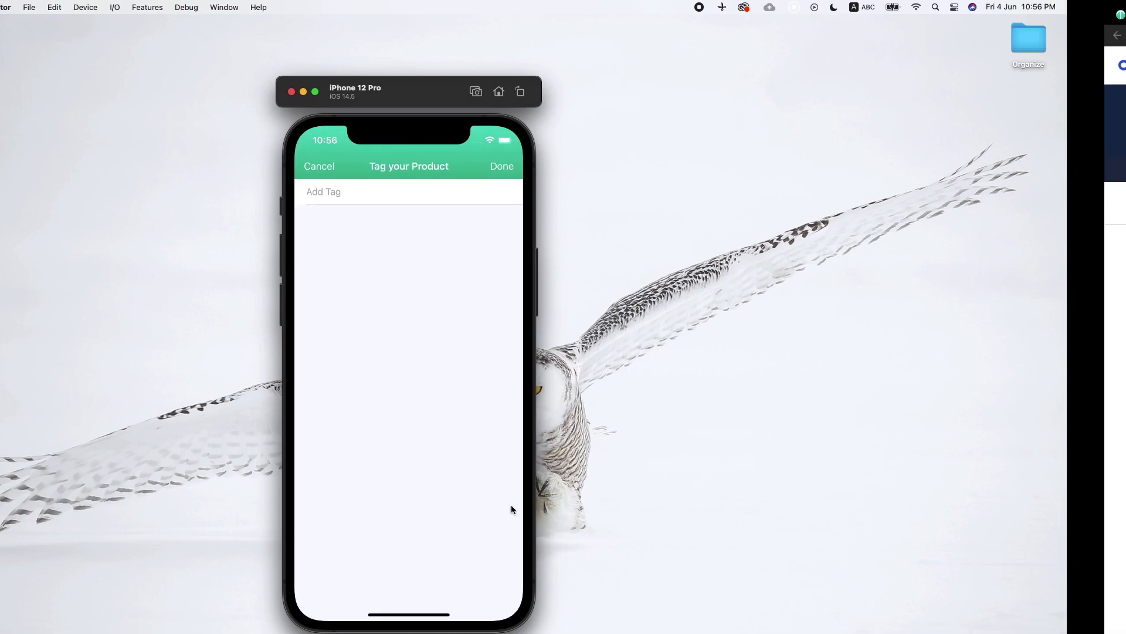
{"action": "left_click", "coordinate": [561, 460]}
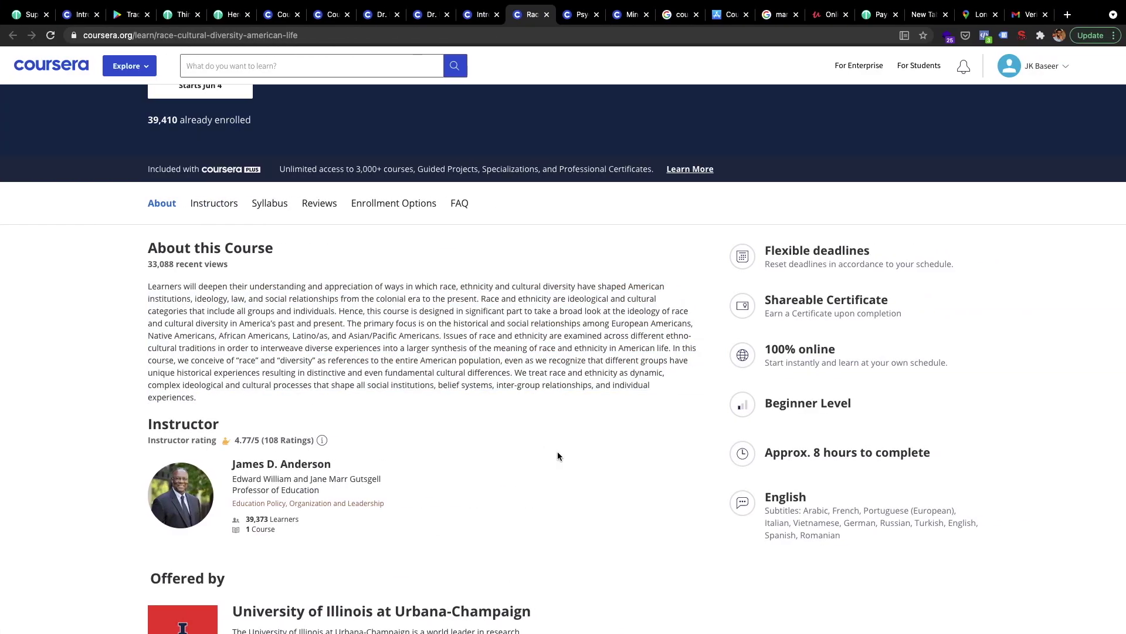
{"action": "scroll", "coordinate": [558, 456], "scroll_direction": "down", "scroll_amount": 1}
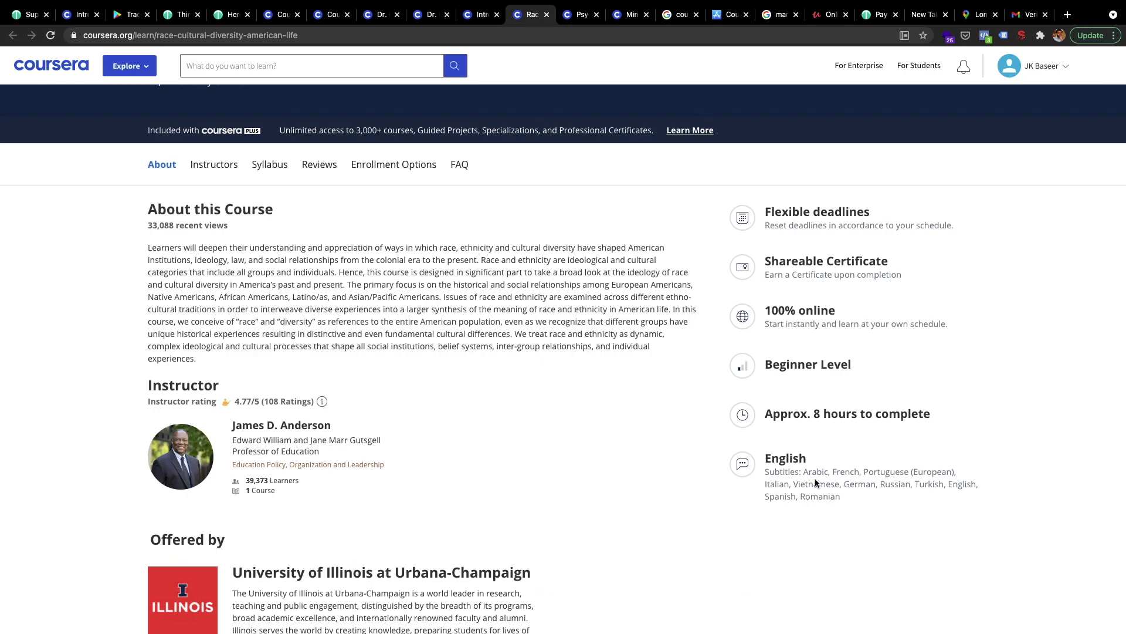
{"action": "left_click_drag", "start_coordinate": [855, 506], "coordinate": [739, 473]}
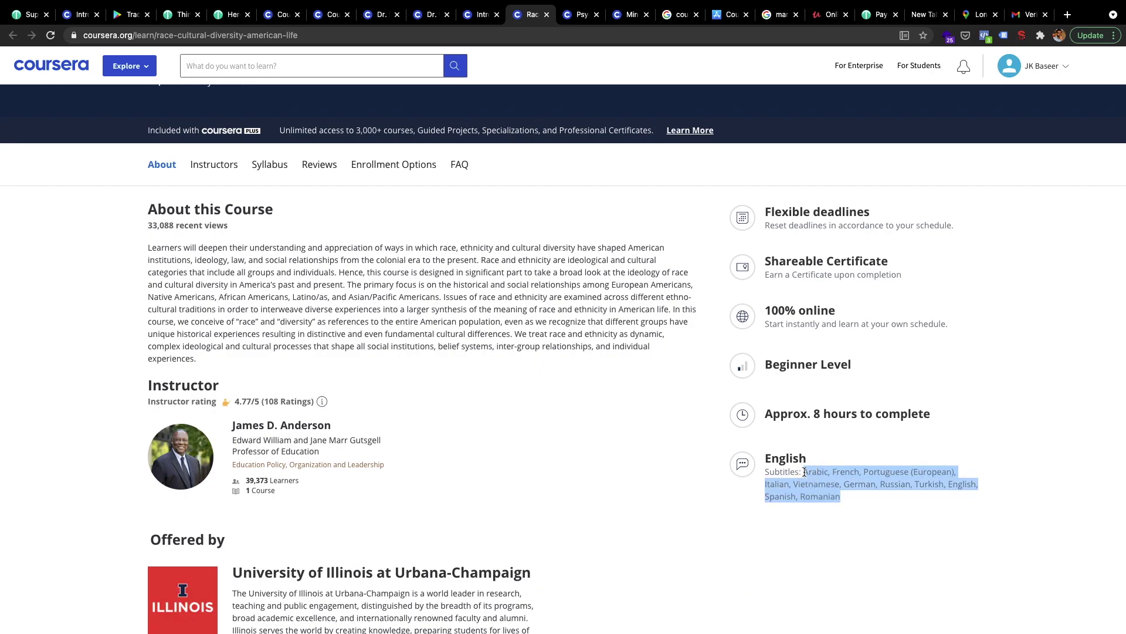
{"action": "scroll", "coordinate": [803, 474], "scroll_direction": "down", "scroll_amount": 10}
{"action": "scroll", "coordinate": [840, 367], "scroll_direction": "up", "scroll_amount": 10}
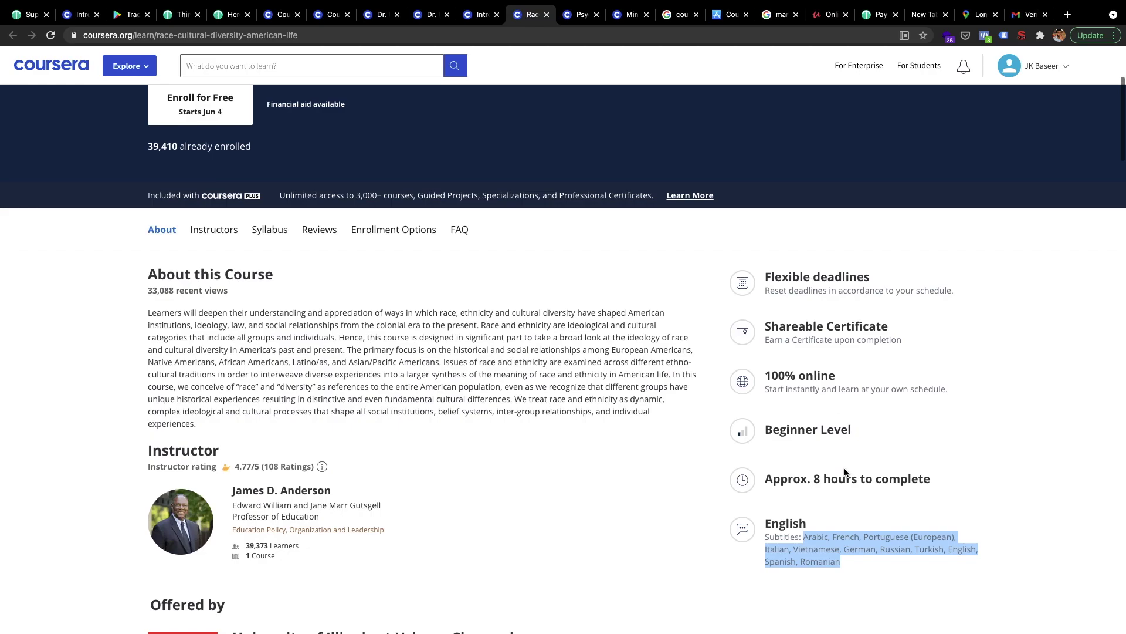
{"action": "key", "text": "ctrl+Left"}
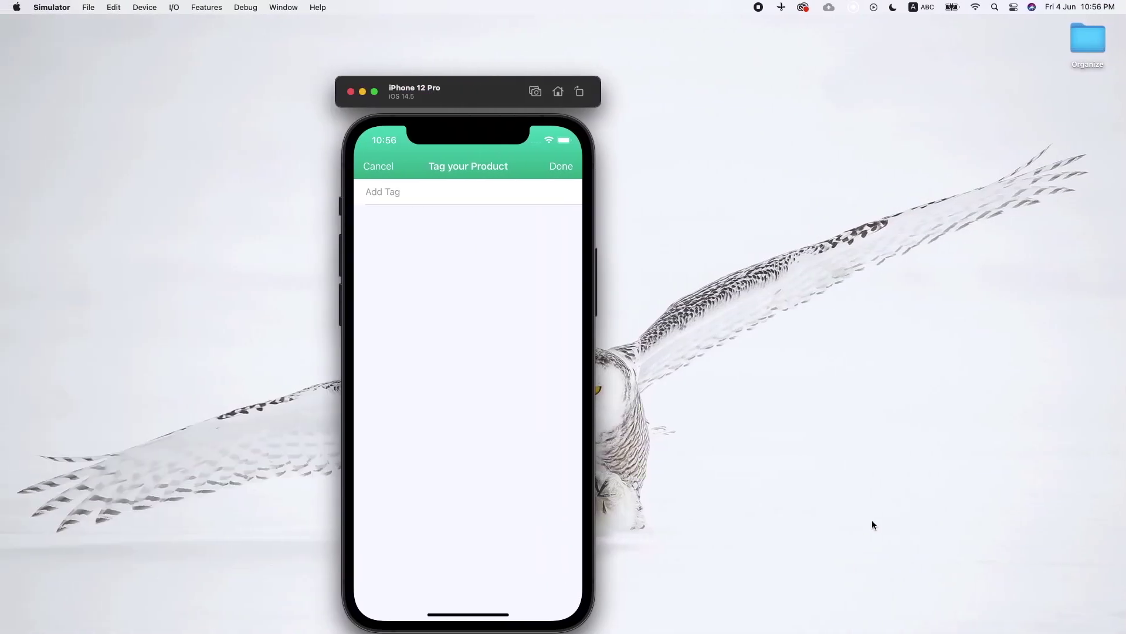
{"action": "key", "text": "ctrl+Right"}
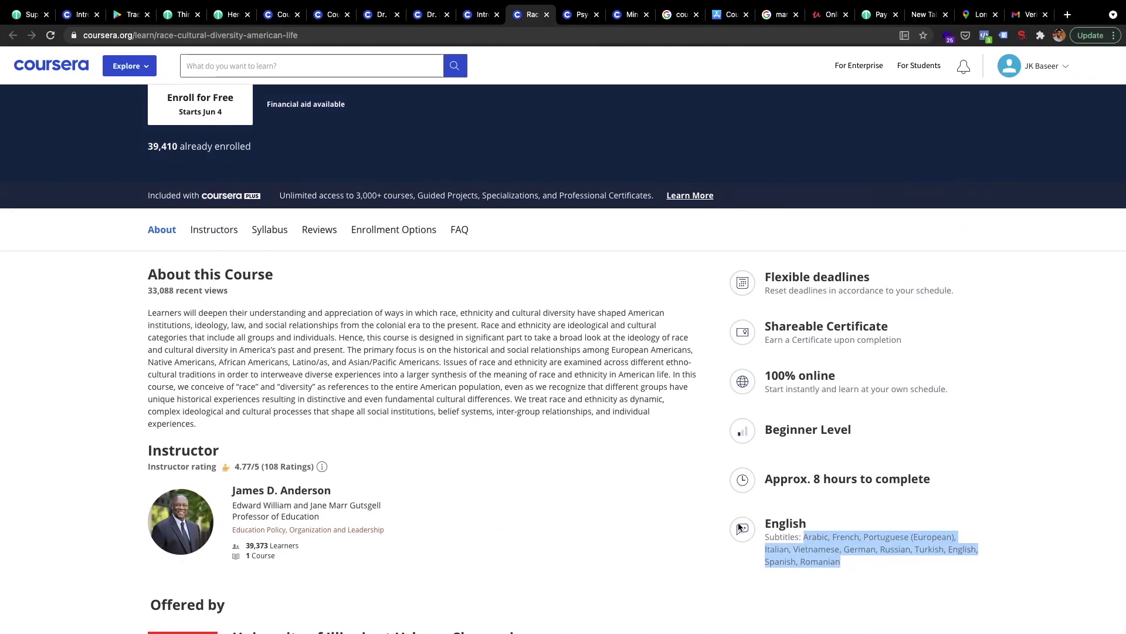
{"action": "key", "text": "ctrl+Left"}
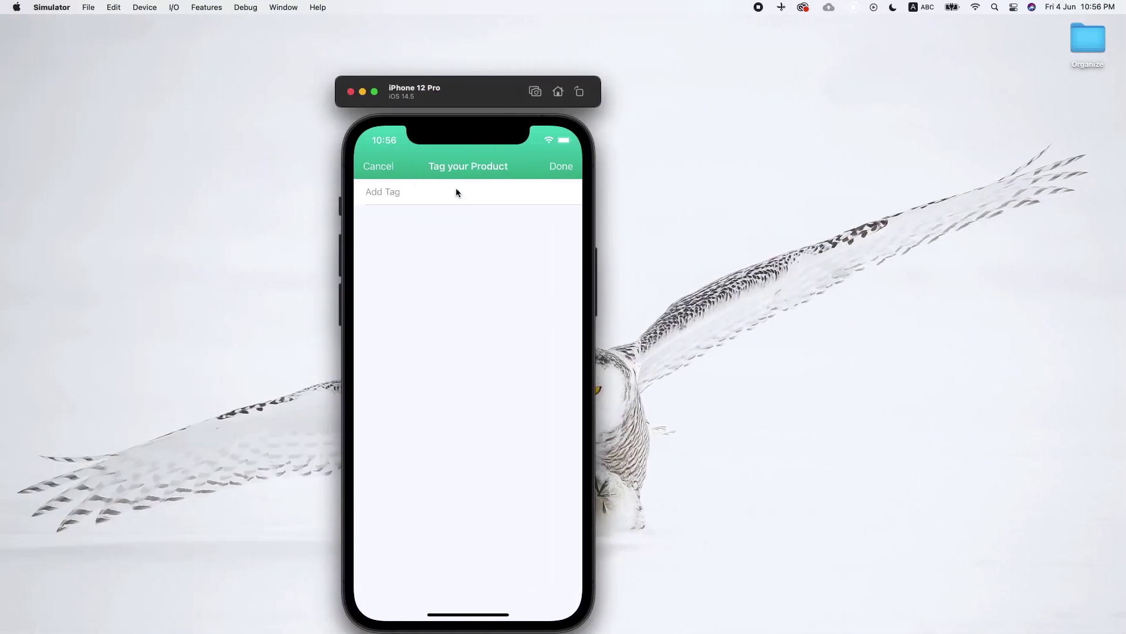
Add the tags English, Arabic, French and Russian to the product.
{"action": "left_click", "coordinate": [410, 191]}
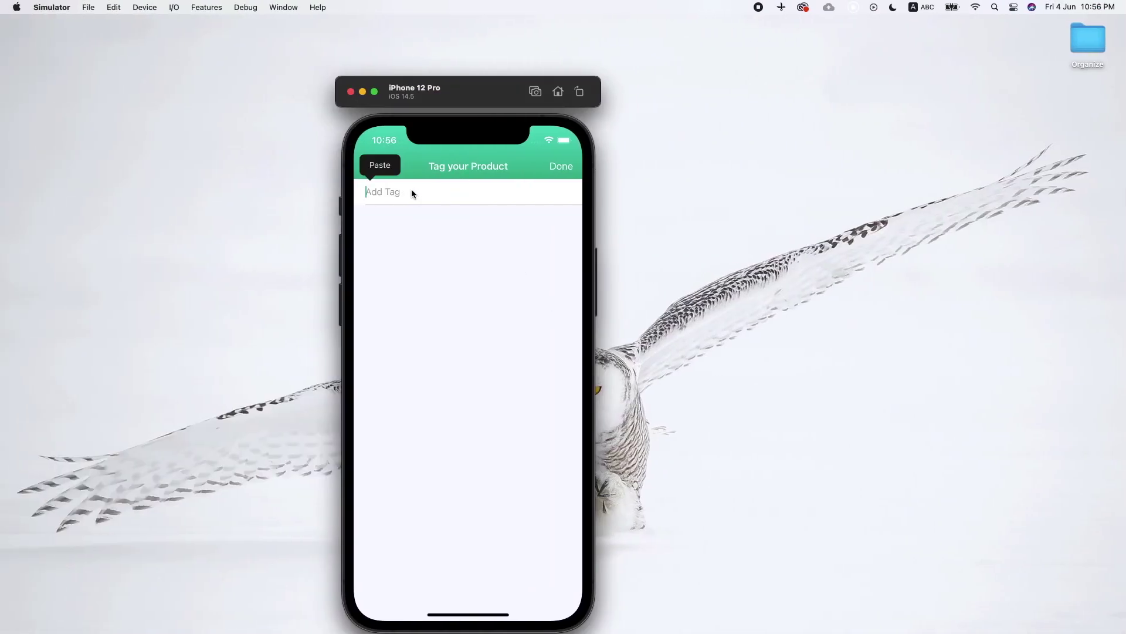
{"action": "type", "text": "English"}
{"action": "key", "text": "Return"}
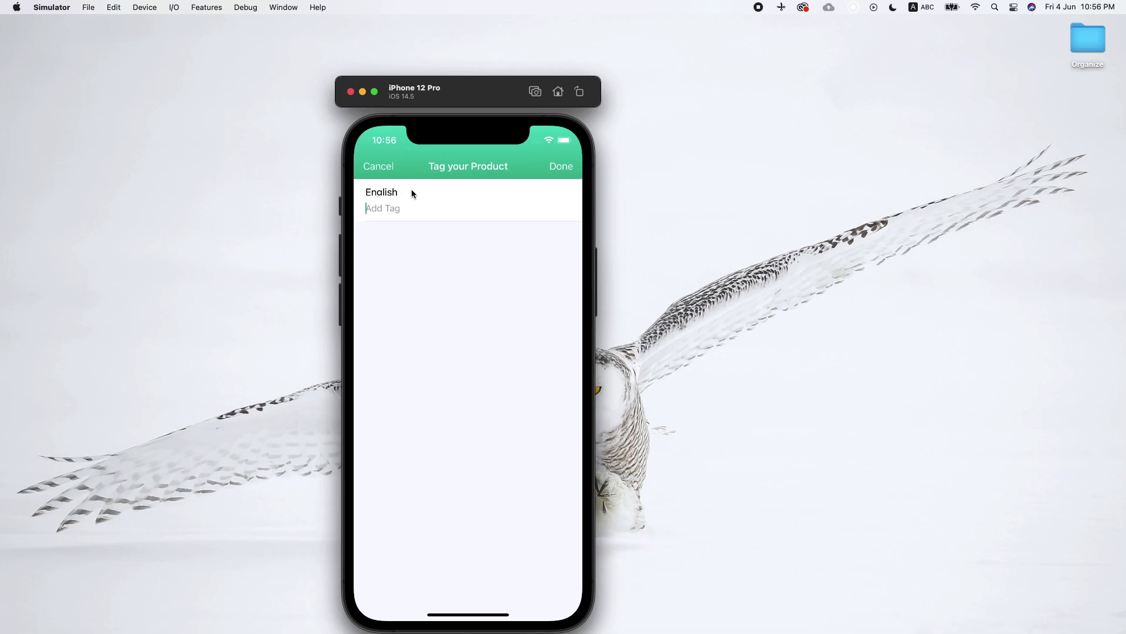
{"action": "type", "text": "Arabic"}
{"action": "key", "text": "Return"}
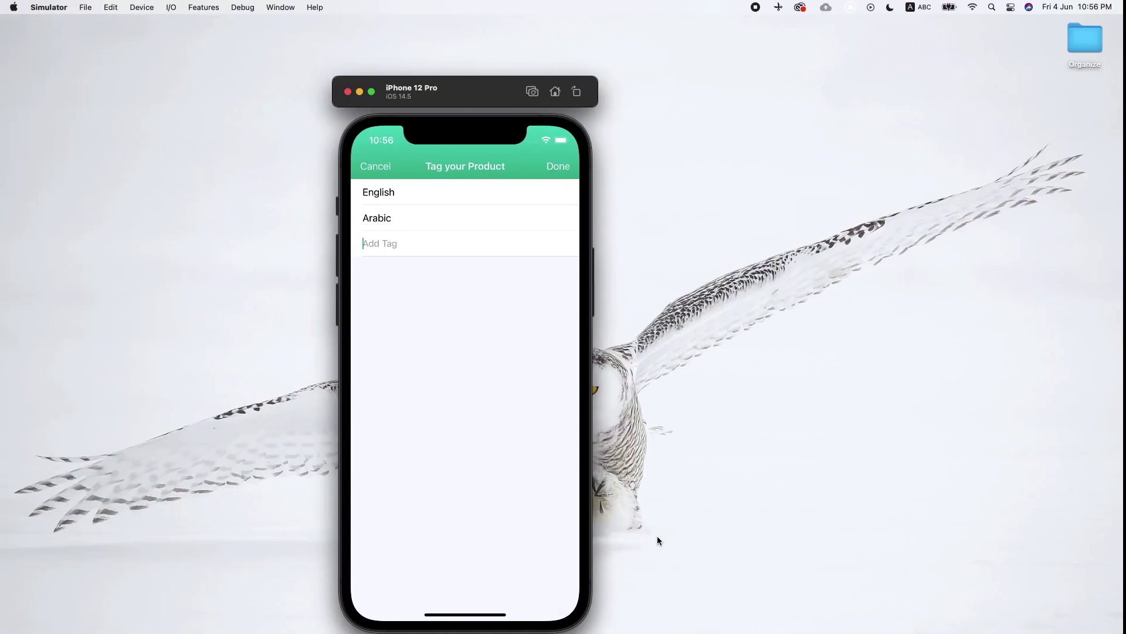
{"action": "type", "text": "French"}
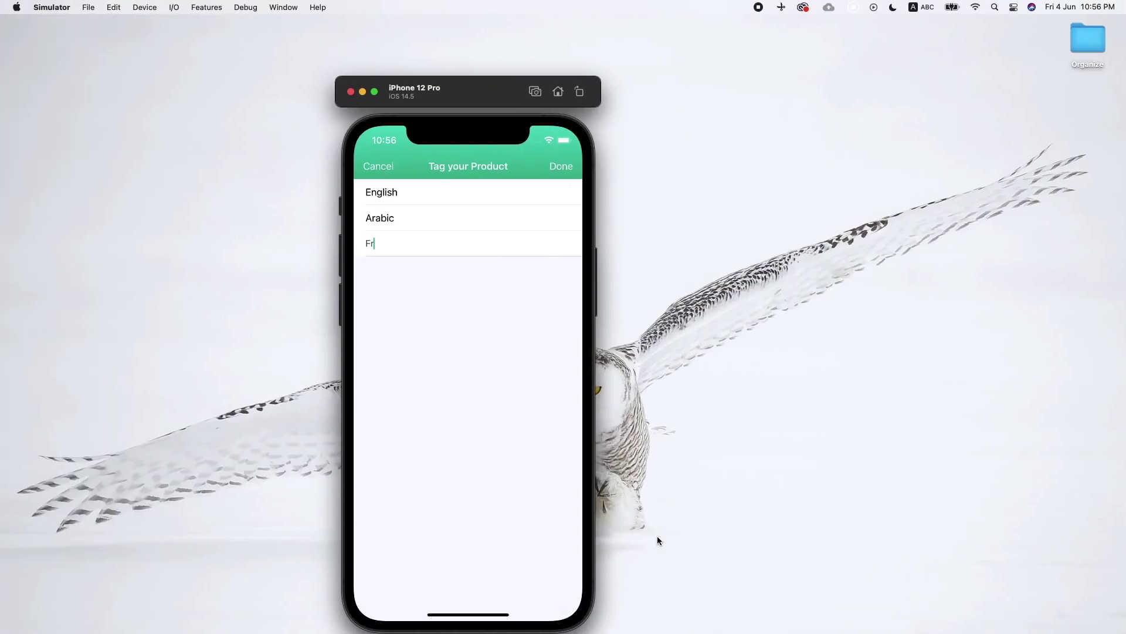
{"action": "key", "text": "Return"}
{"action": "type", "text": "Russian"}
{"action": "key", "text": "Return"}
{"action": "left_click", "coordinate": [562, 166]}
{"action": "left_click_drag", "start_coordinate": [493, 393], "coordinate": [499, 294]}
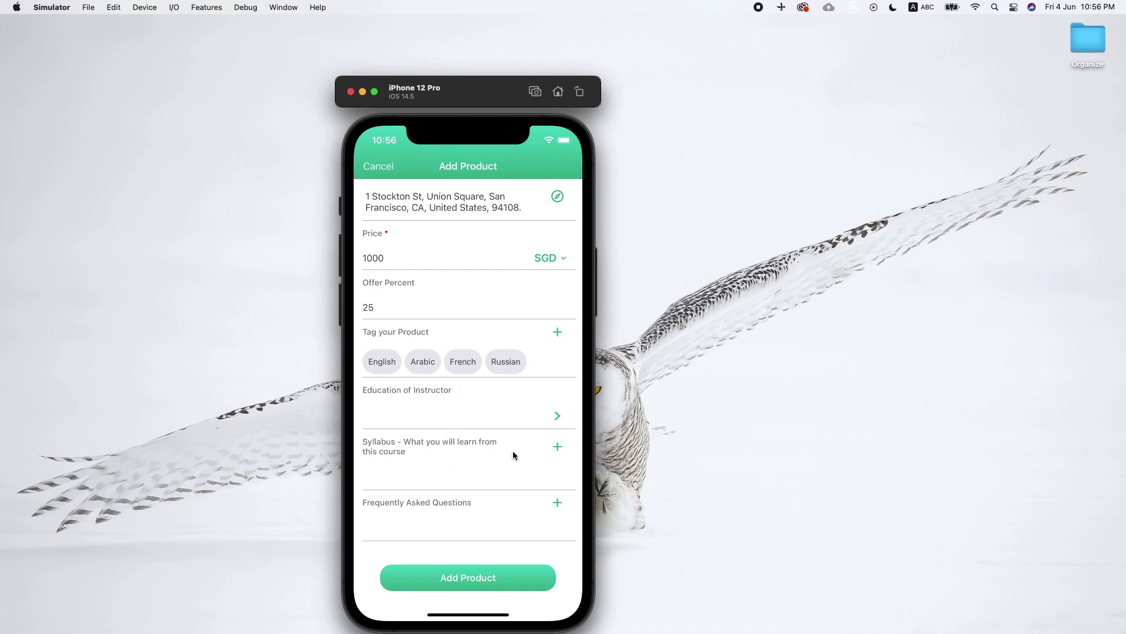
Add the Week 1 title 'Introduction to Concepts of Race and Identity' as a syllabus entry.
{"action": "left_click", "coordinate": [542, 460]}
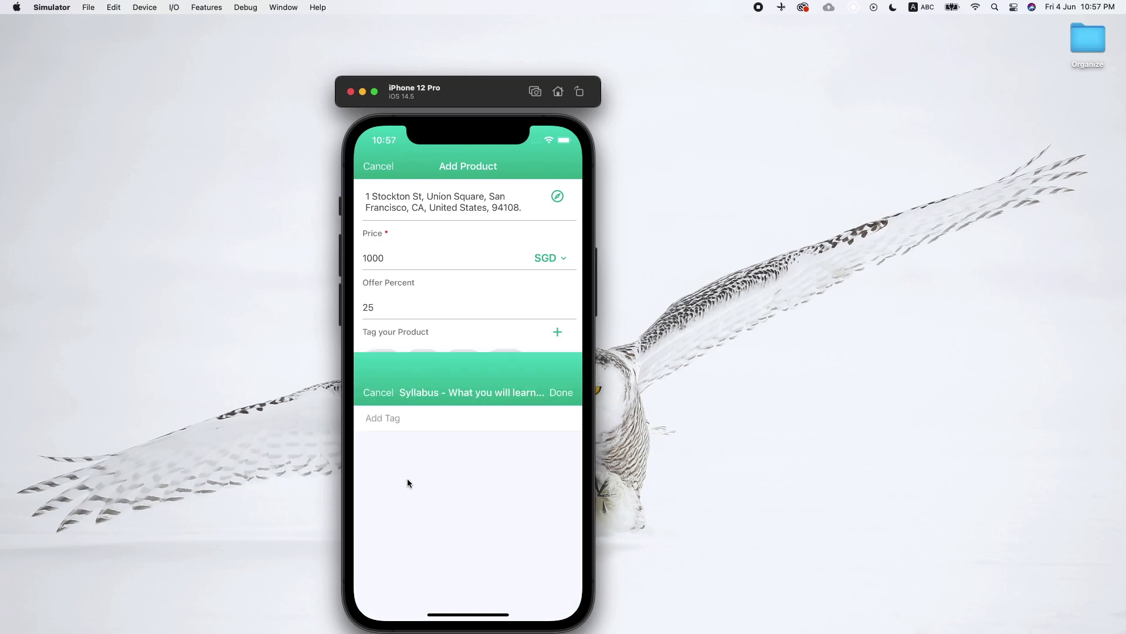
{"action": "key", "text": "ctrl+Right"}
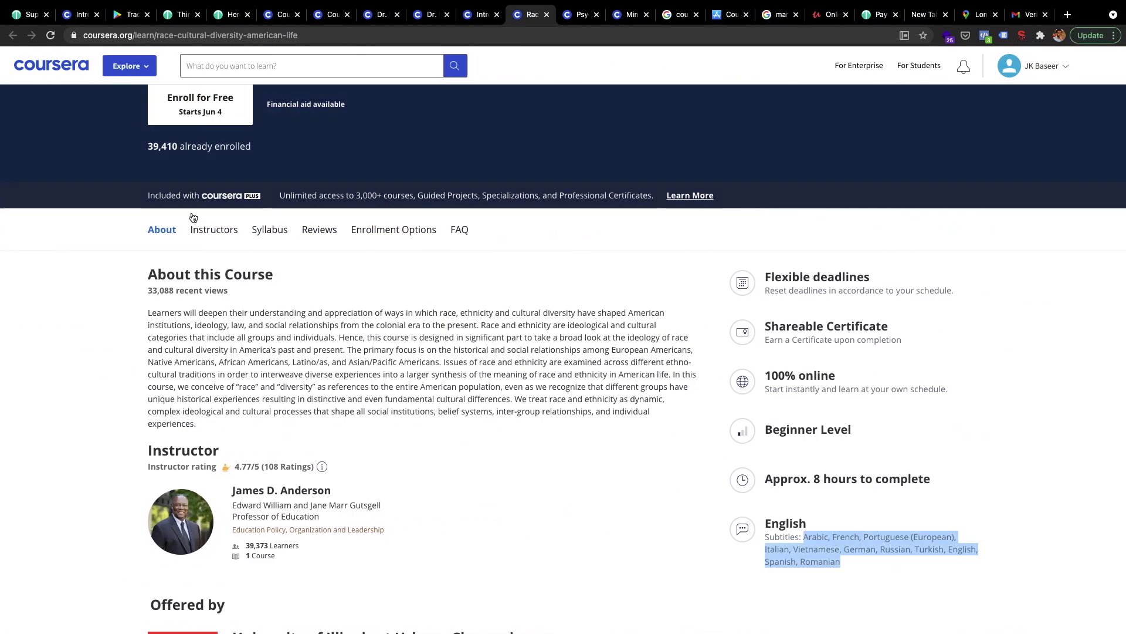
{"action": "scroll", "coordinate": [186, 397], "scroll_direction": "down", "scroll_amount": 15}
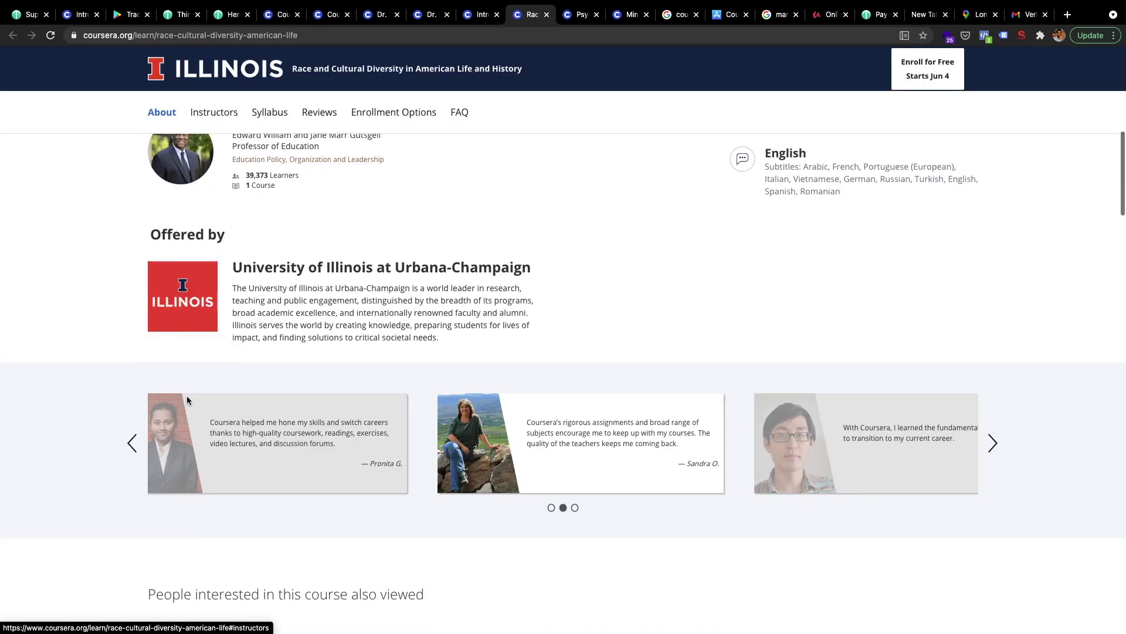
{"action": "scroll", "coordinate": [187, 396], "scroll_direction": "down", "scroll_amount": 5}
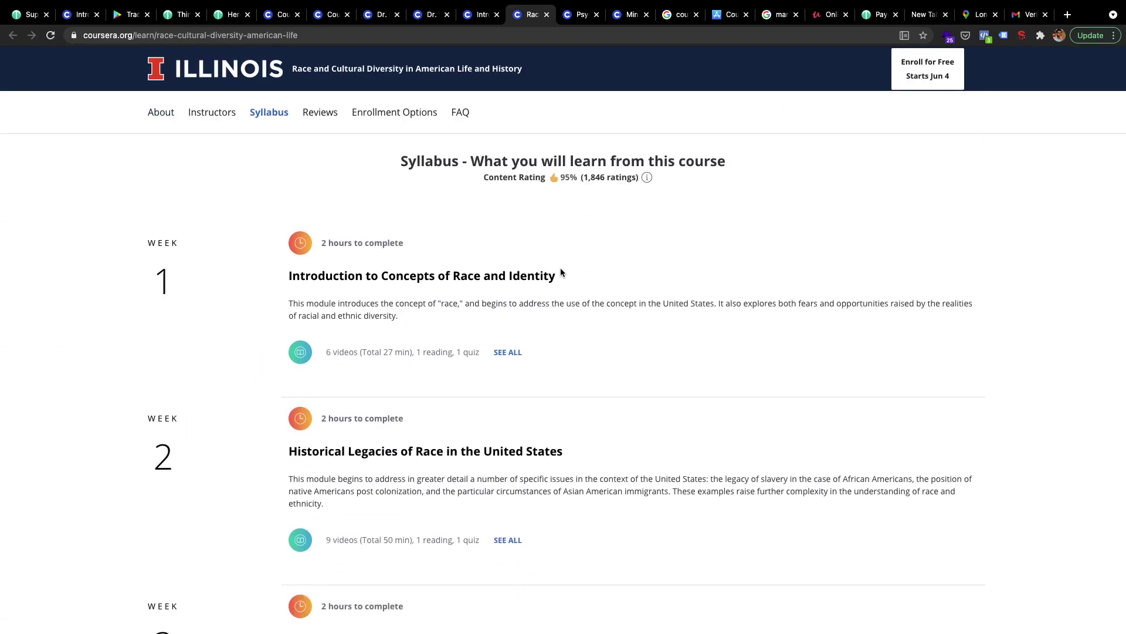
{"action": "left_click_drag", "start_coordinate": [560, 275], "coordinate": [286, 284]}
{"action": "key", "text": "super+c"}
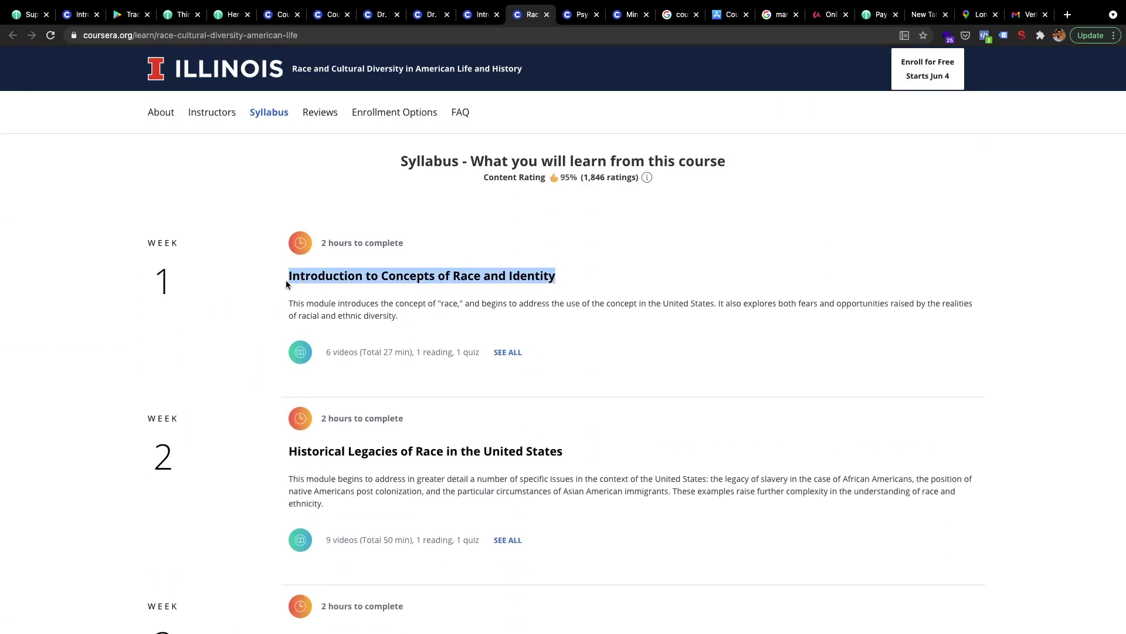
{"action": "key", "text": "ctrl+Left"}
{"action": "left_click", "coordinate": [408, 202]}
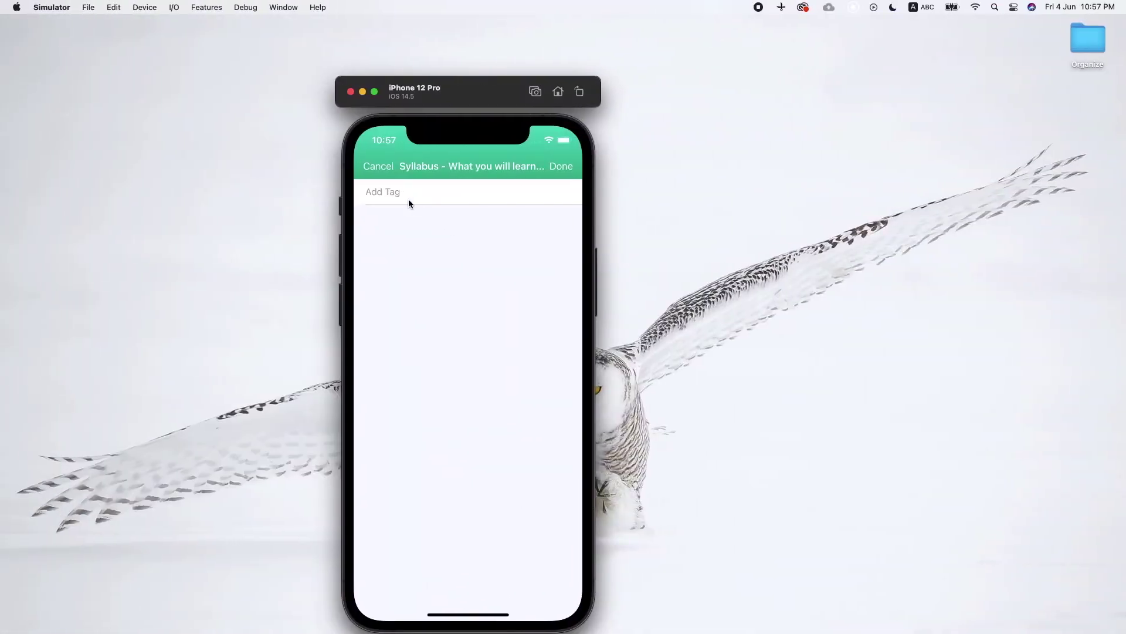
{"action": "key", "text": "super+v"}
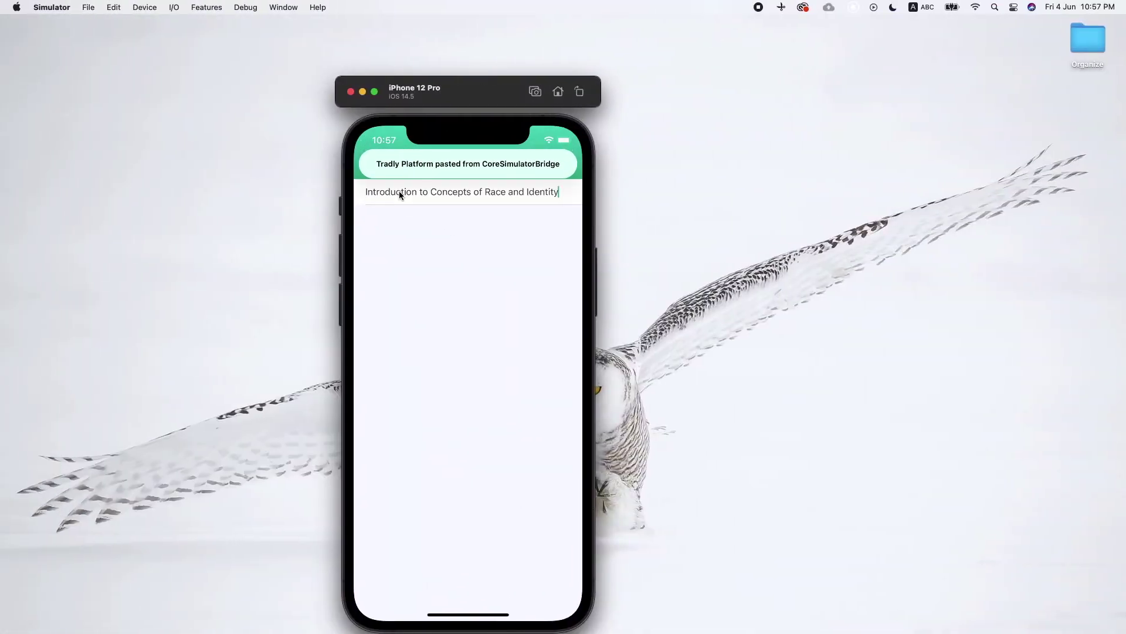
{"action": "key", "text": "Return"}
Add 'Historical Legacies of Race in the United States' as a syllabus entry.
{"action": "key", "text": "ctrl+Right"}
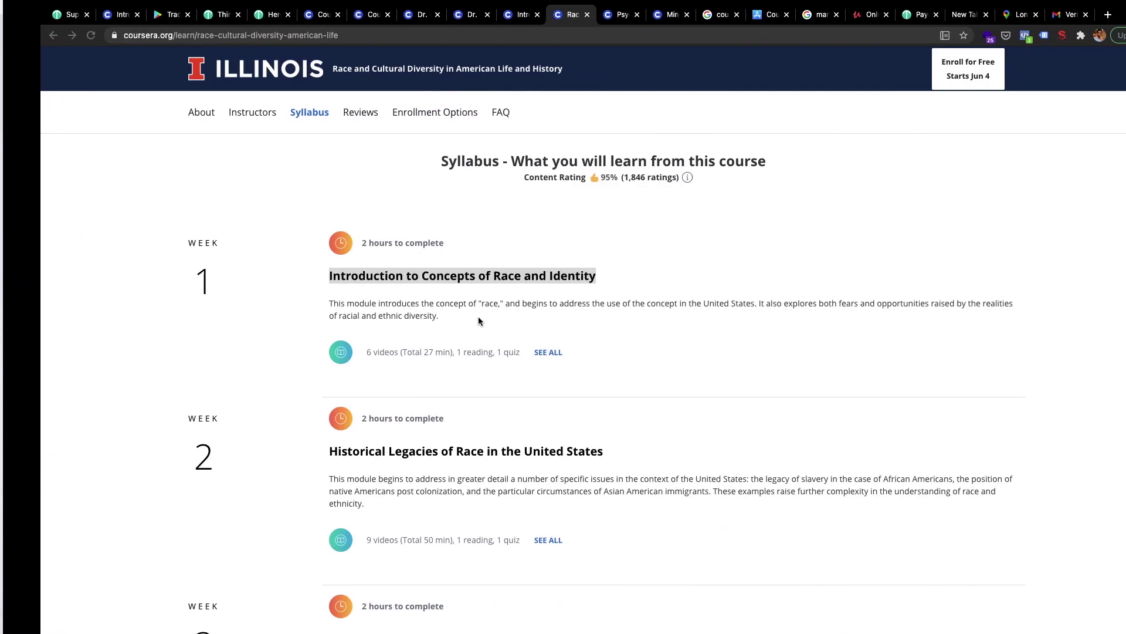
{"action": "left_click_drag", "start_coordinate": [580, 449], "coordinate": [276, 450]}
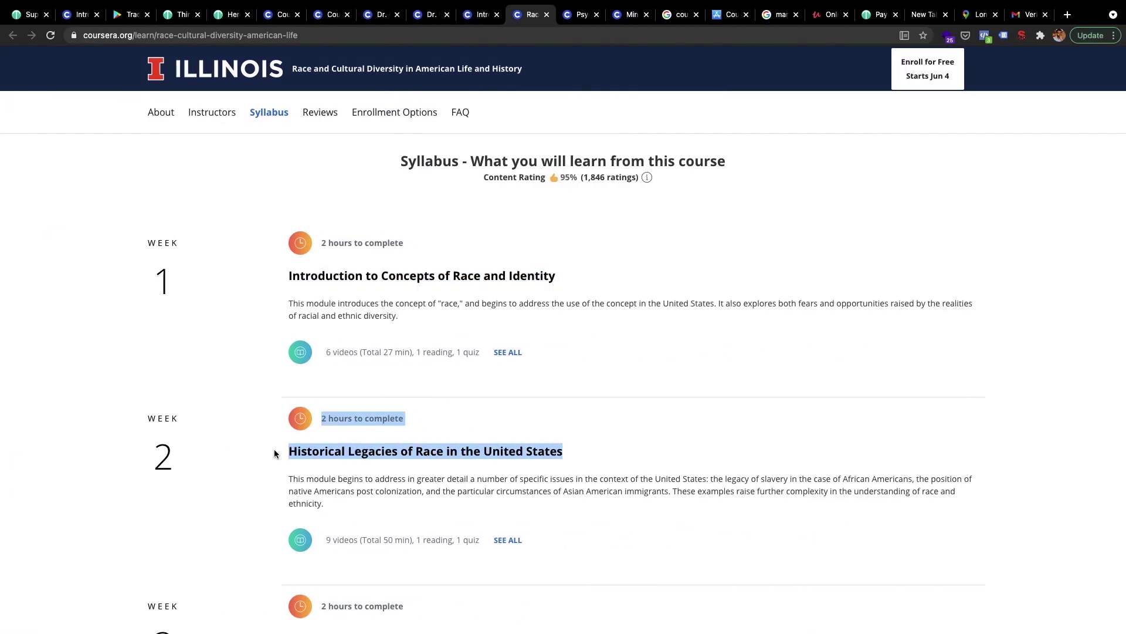
{"action": "left_click", "coordinate": [566, 444]}
{"action": "left_click_drag", "start_coordinate": [566, 444], "coordinate": [289, 448]}
{"action": "key", "text": "super+c"}
{"action": "key", "text": "ctrl+Left"}
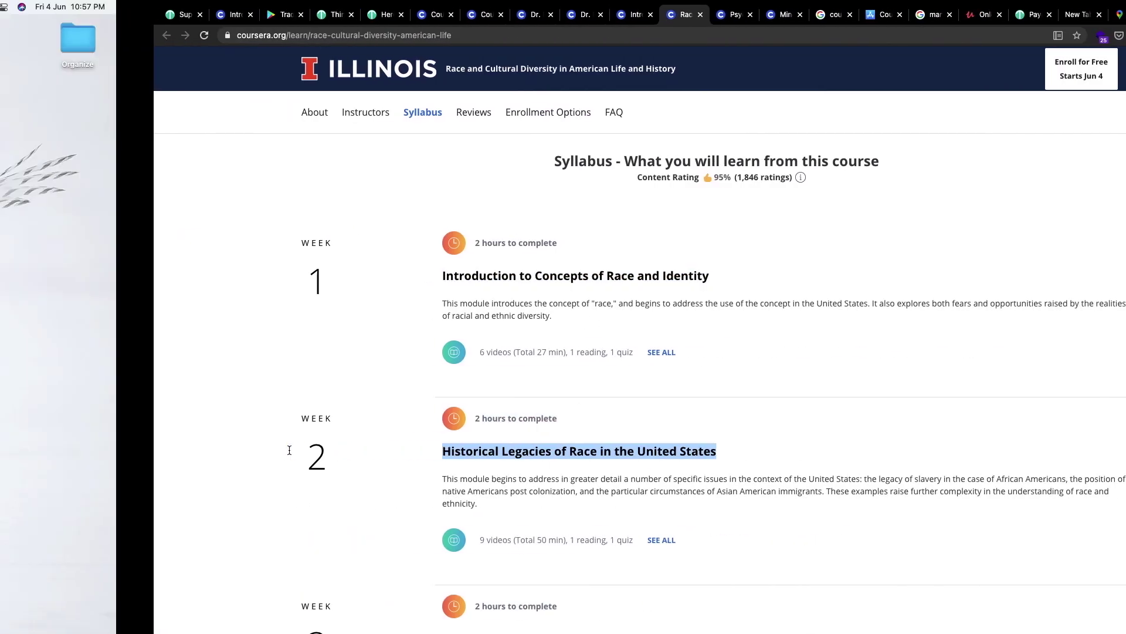
{"action": "key", "text": "super+v"}
{"action": "key", "text": "Return"}
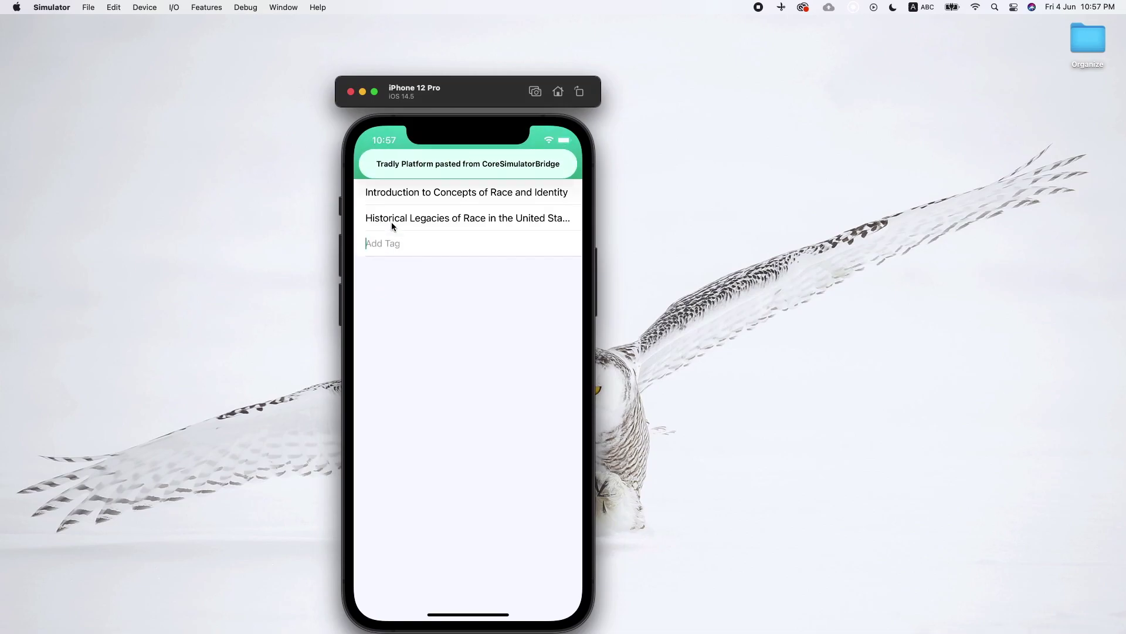
Add 'Legacies of Race and Racism Today' as a syllabus entry and save the list.
{"action": "key", "text": "ctrl+Right"}
{"action": "left_click_drag", "start_coordinate": [487, 520], "coordinate": [529, 368]}
{"action": "scroll", "coordinate": [635, 446], "scroll_direction": "down", "scroll_amount": 4}
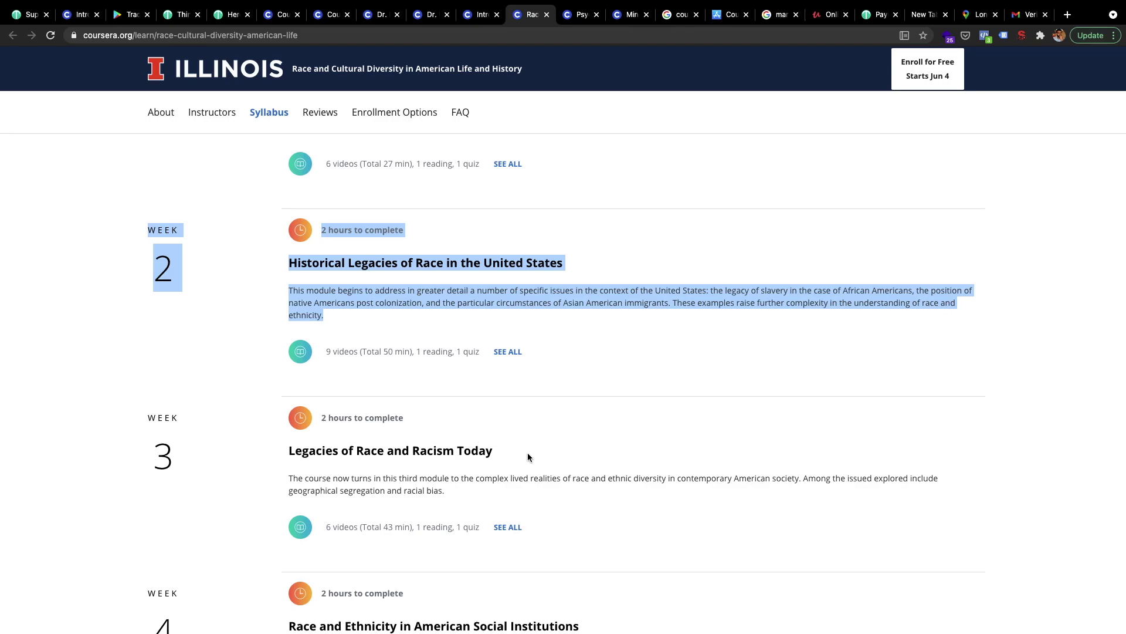
{"action": "left_click_drag", "start_coordinate": [527, 453], "coordinate": [292, 453]}
{"action": "key", "text": "super+c"}
{"action": "key", "text": "ctrl+Left"}
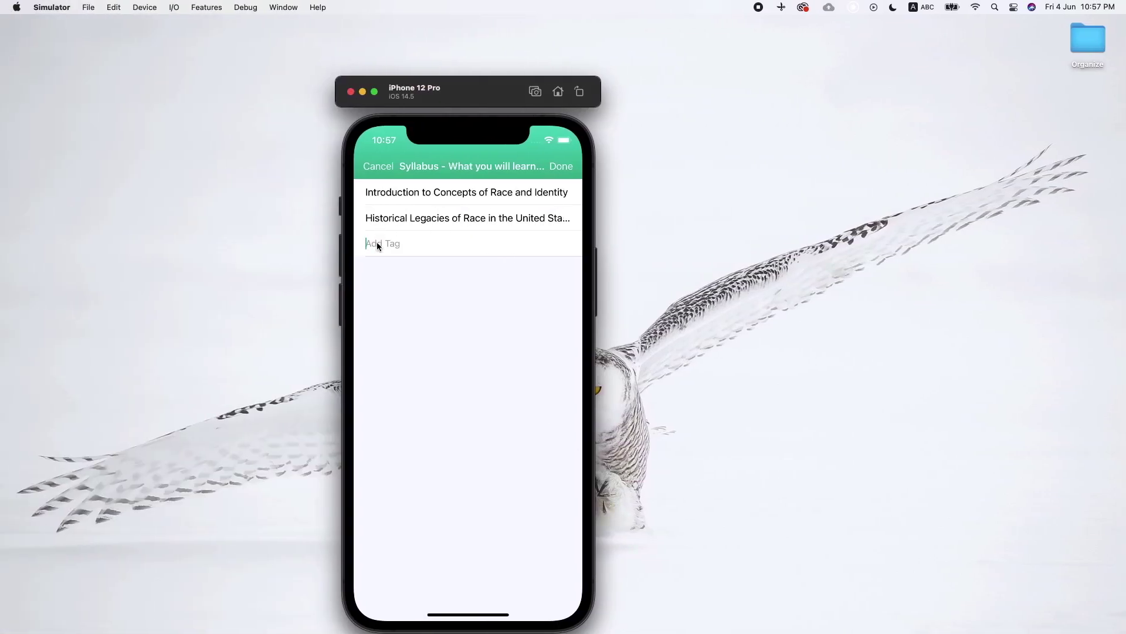
{"action": "left_click", "coordinate": [407, 242]}
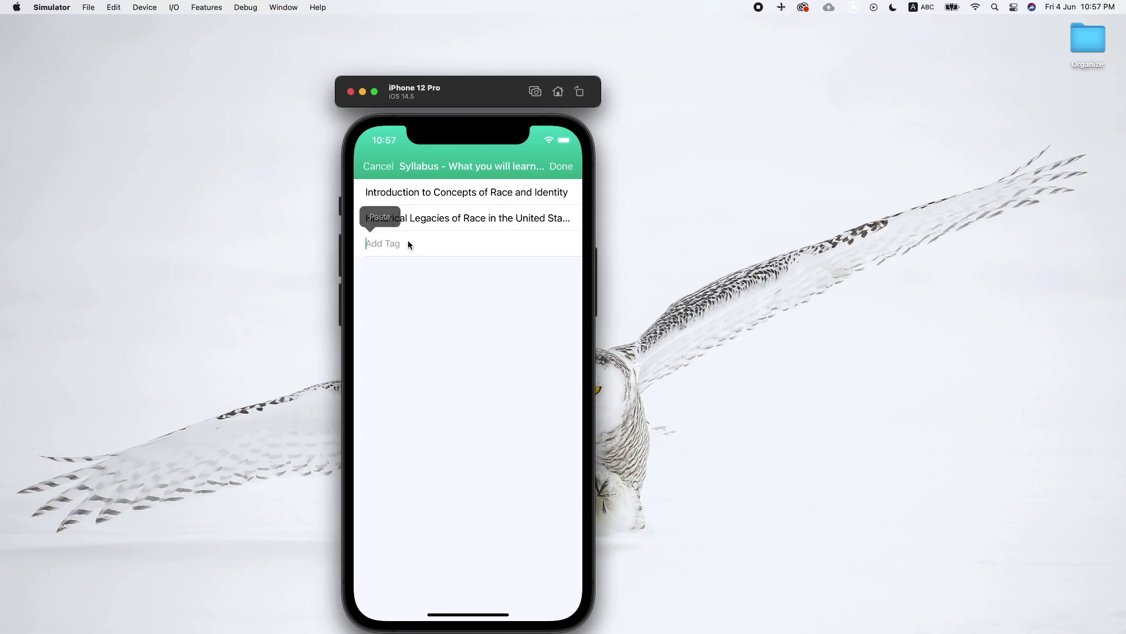
{"action": "left_click", "coordinate": [380, 219]}
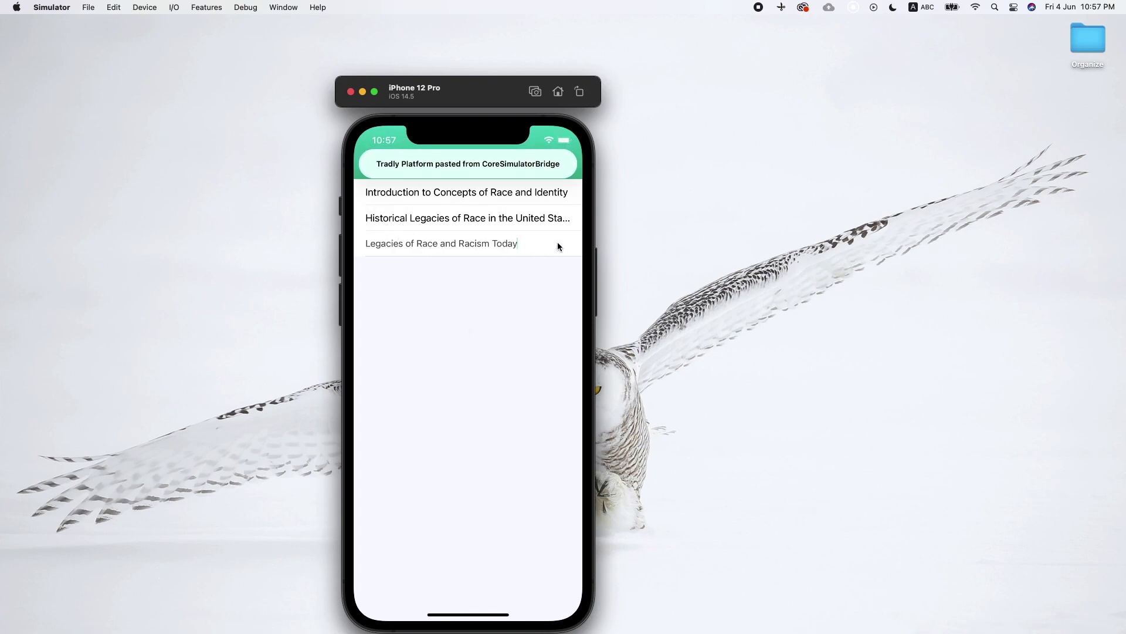
{"action": "key", "text": "Return"}
{"action": "left_click", "coordinate": [559, 164]}
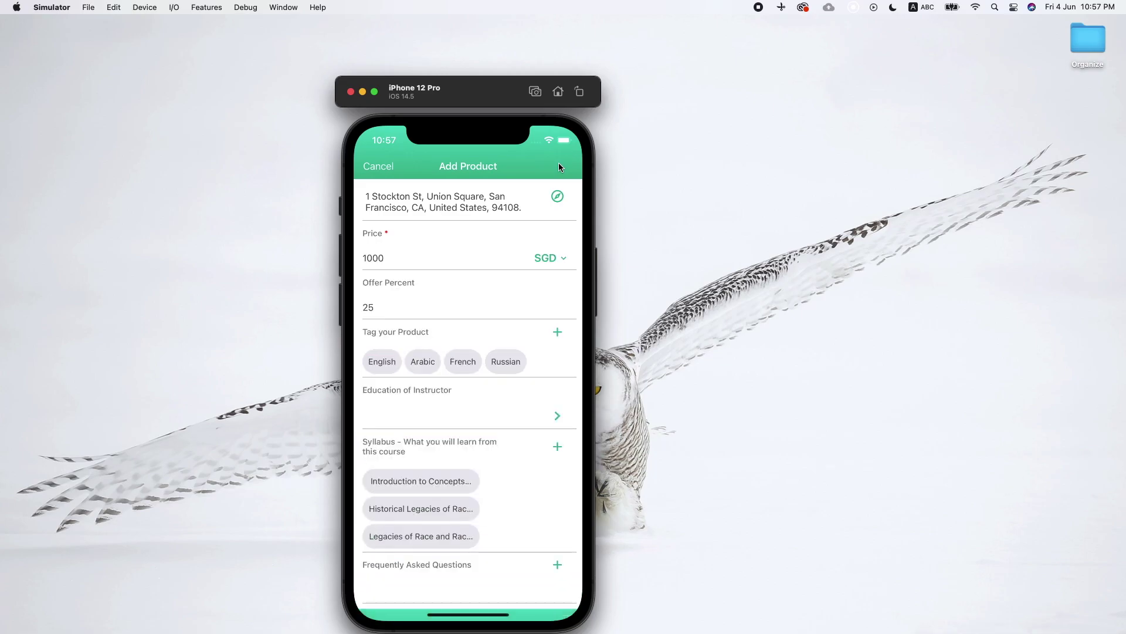
On the Coursera course page, expand the first FAQ question about when lectures become accessible.
{"action": "left_click_drag", "start_coordinate": [527, 424], "coordinate": [519, 367]}
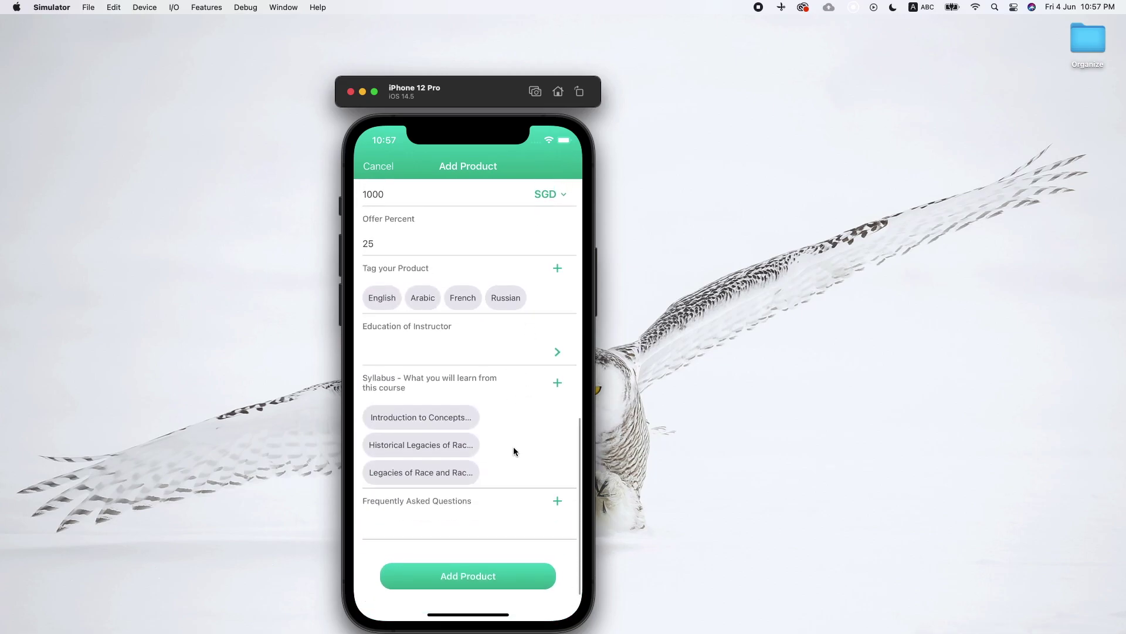
{"action": "key", "text": "super+Tab"}
{"action": "scroll", "coordinate": [583, 175], "scroll_direction": "up", "scroll_amount": 10}
{"action": "left_click", "coordinate": [459, 113]}
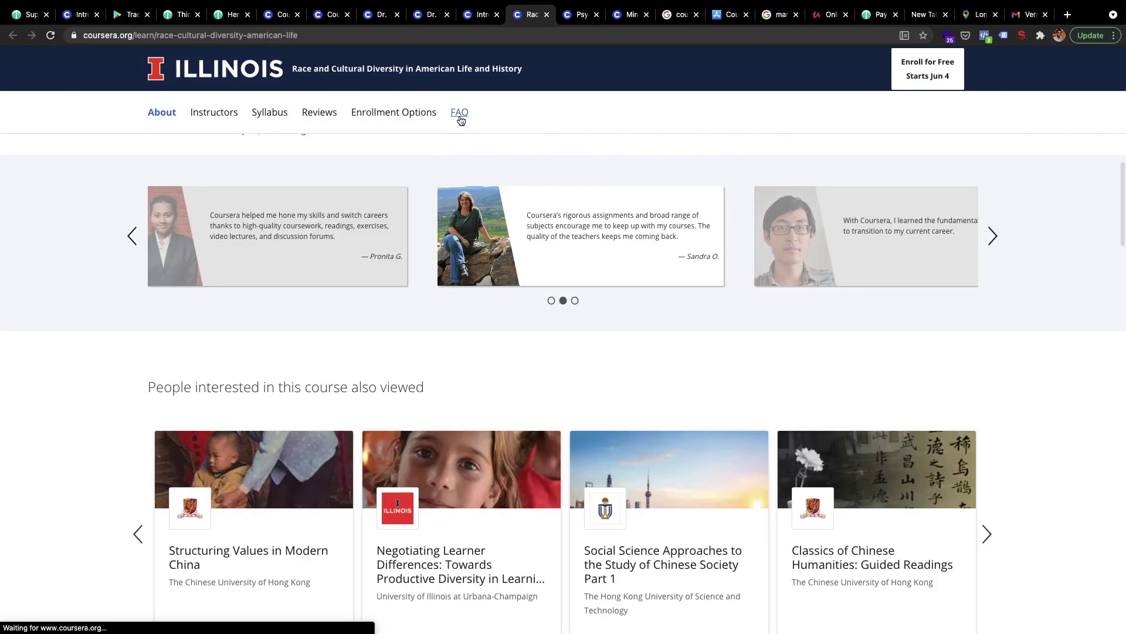
{"action": "left_click", "coordinate": [305, 258]}
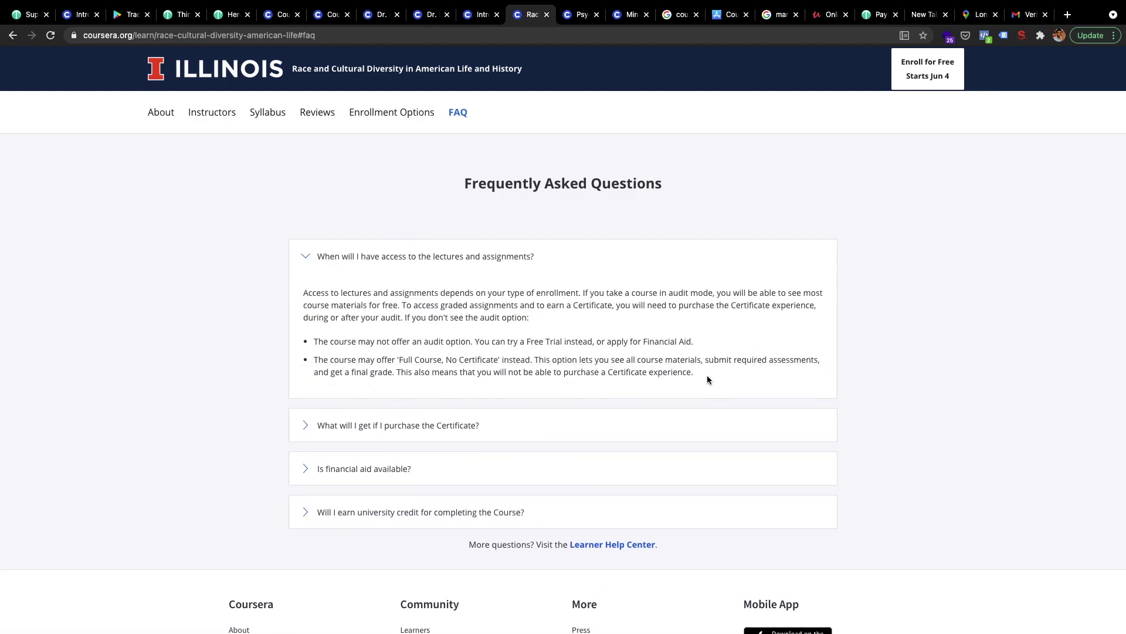
Select the first FAQ question with its answer, then start a new browser tab.
{"action": "left_click_drag", "start_coordinate": [708, 379], "coordinate": [322, 258]}
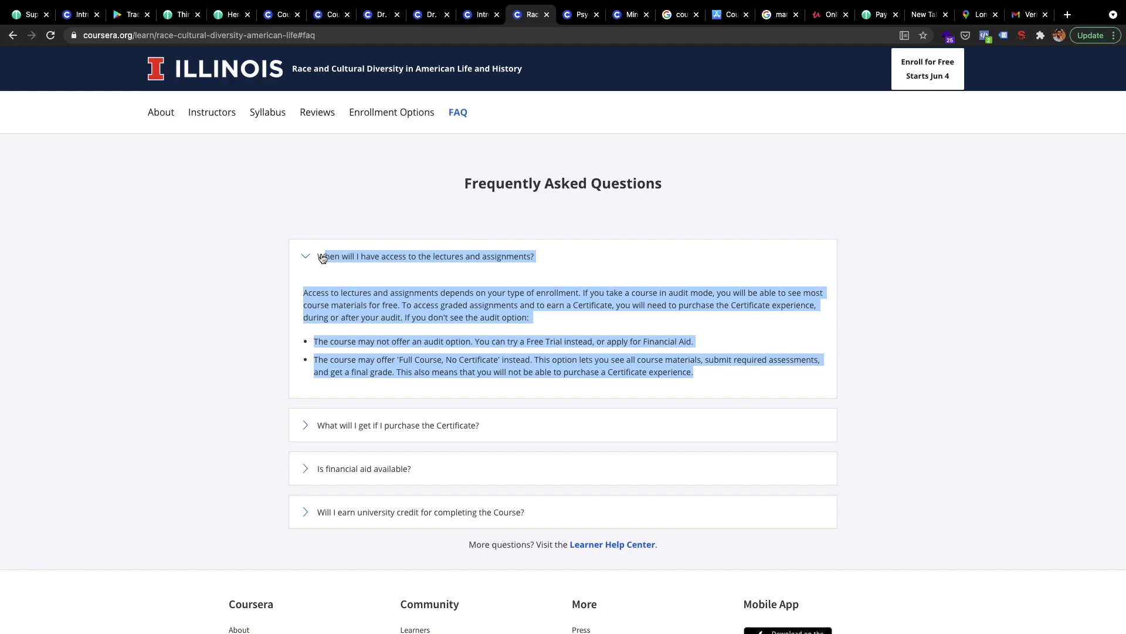
{"action": "left_click", "coordinate": [712, 383]}
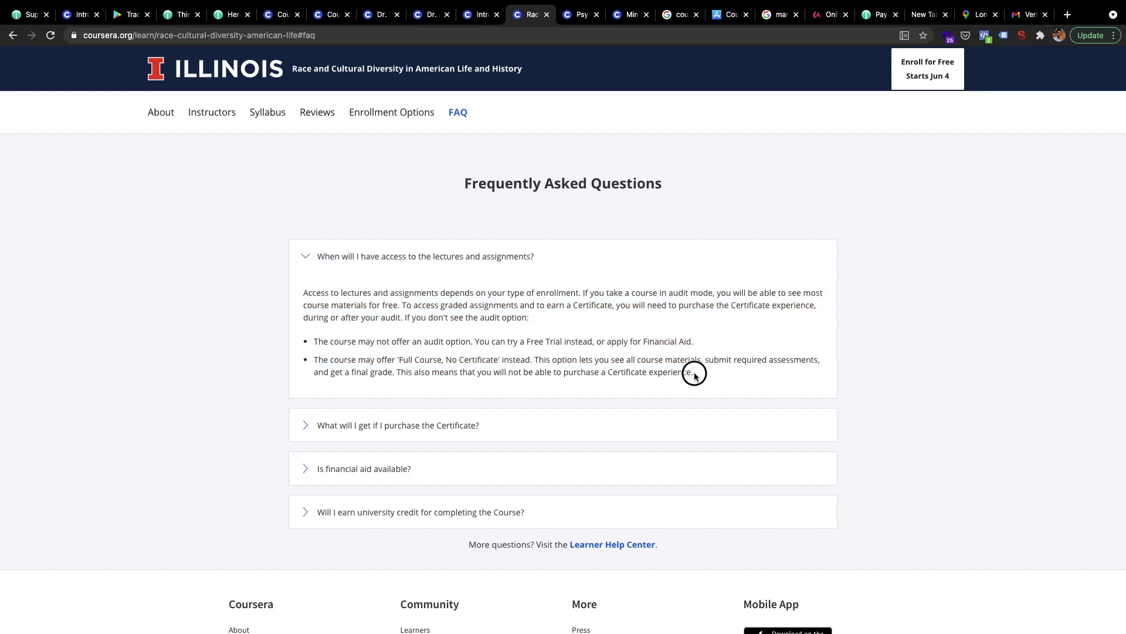
{"action": "left_click_drag", "start_coordinate": [694, 373], "coordinate": [314, 266]}
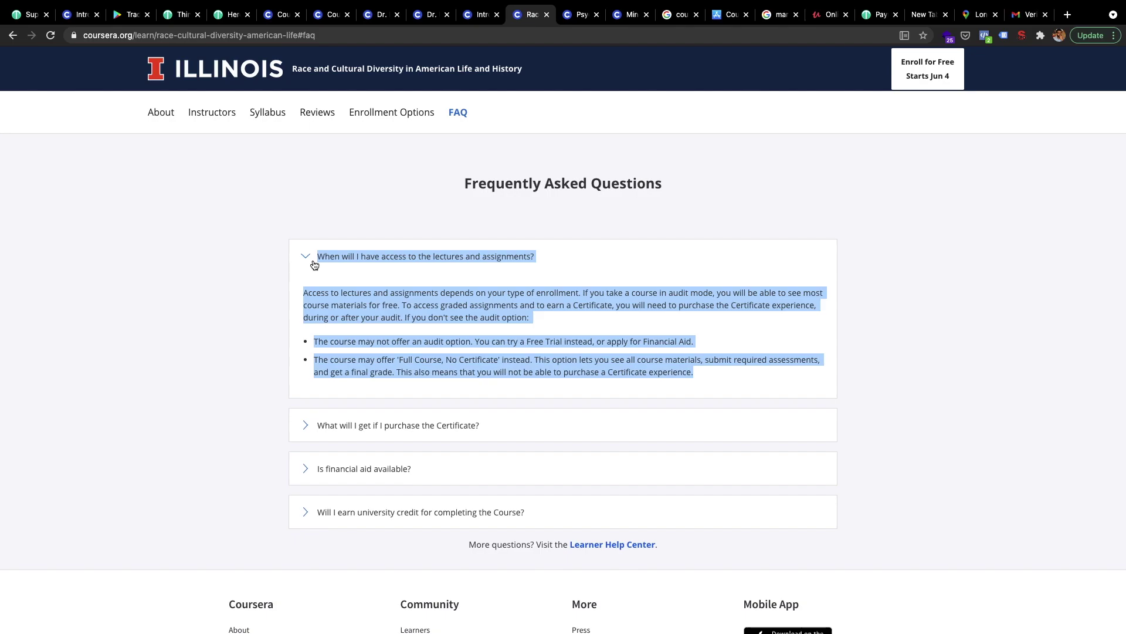
{"action": "key", "text": "ctrl+t"}
Search the web for 'online note pad' to reach RapidTables Notepad.
{"action": "type", "text": "online nmo"}
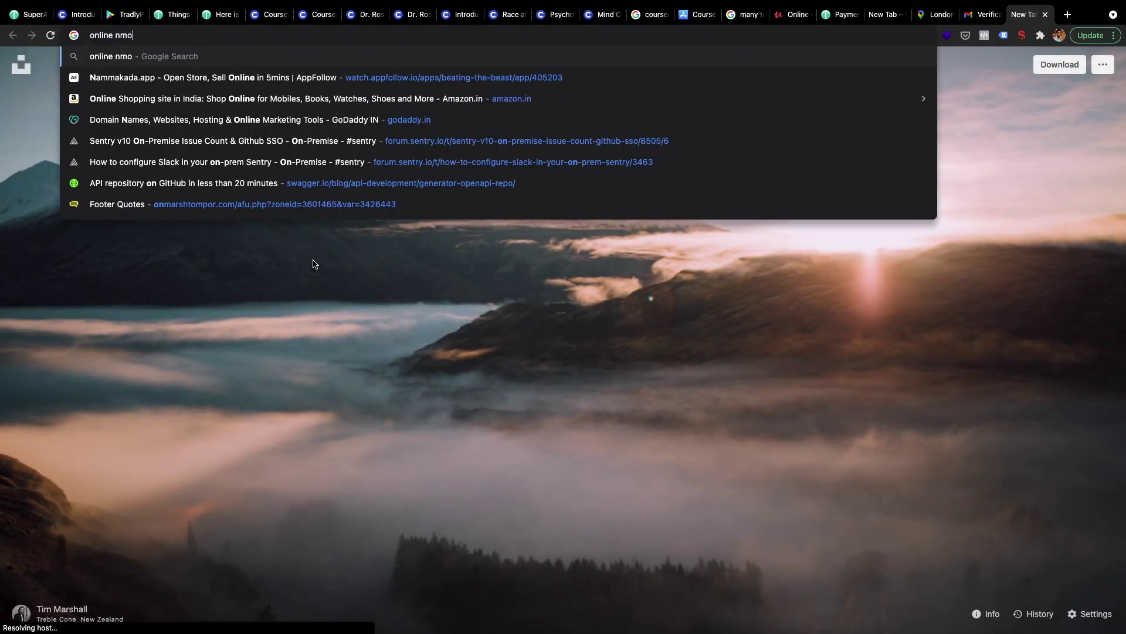
{"action": "key", "text": "BackSpace"}
{"action": "key", "text": "BackSpace"}
{"action": "key", "text": "BackSpace"}
{"action": "type", "text": "note pad"}
{"action": "key", "text": "Return"}
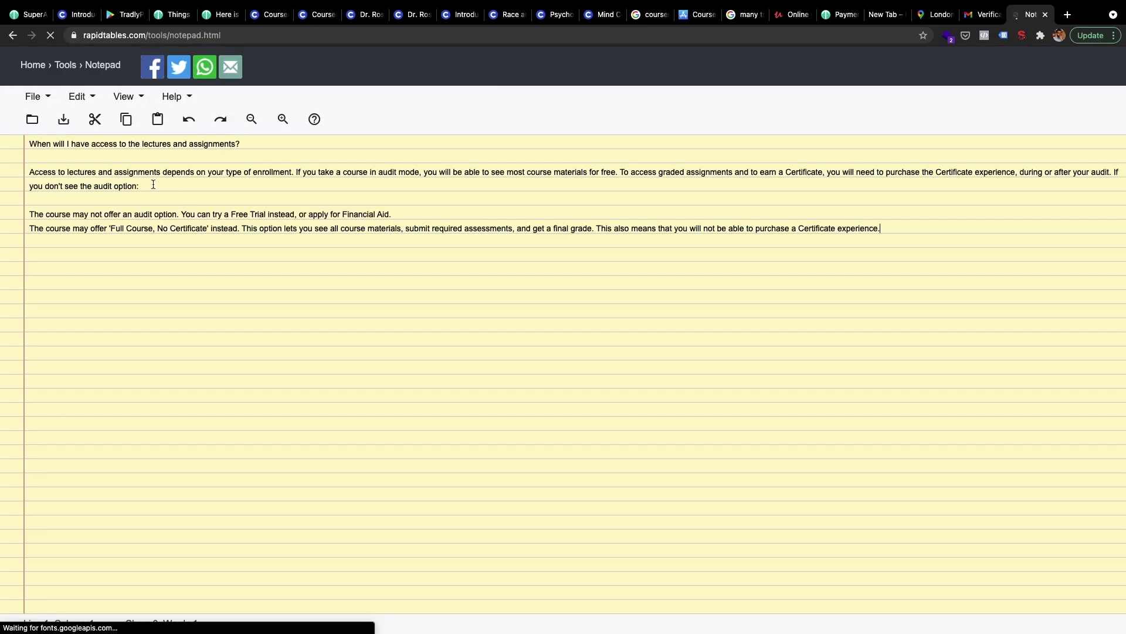
Add the </b><b> tags around the pasted FAQ question and copy all the notepad text.
{"action": "left_click", "coordinate": [271, 141]}
{"action": "type", "text": "<"}
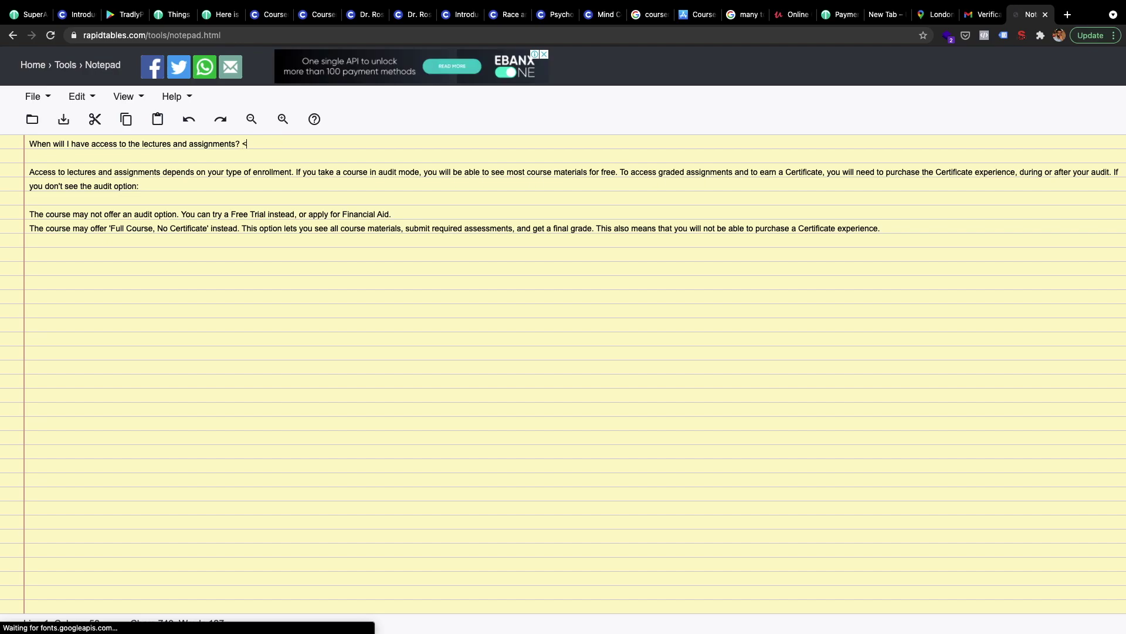
{"action": "type", "text": "/b>"}
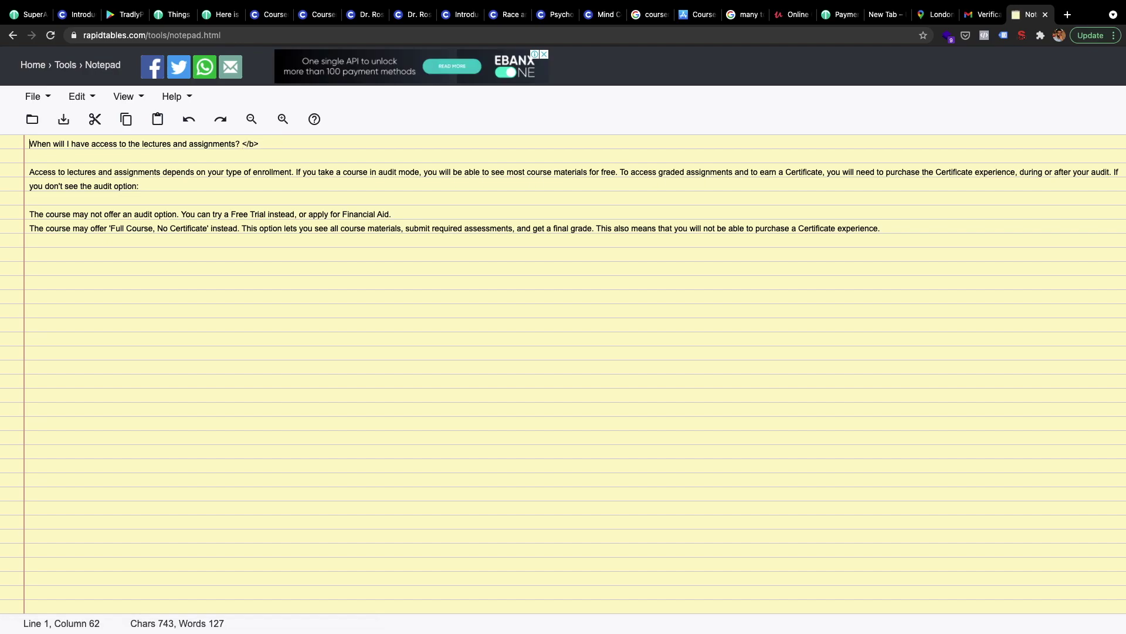
{"action": "type", "text": "<"}
{"action": "type", "text": "b>"}
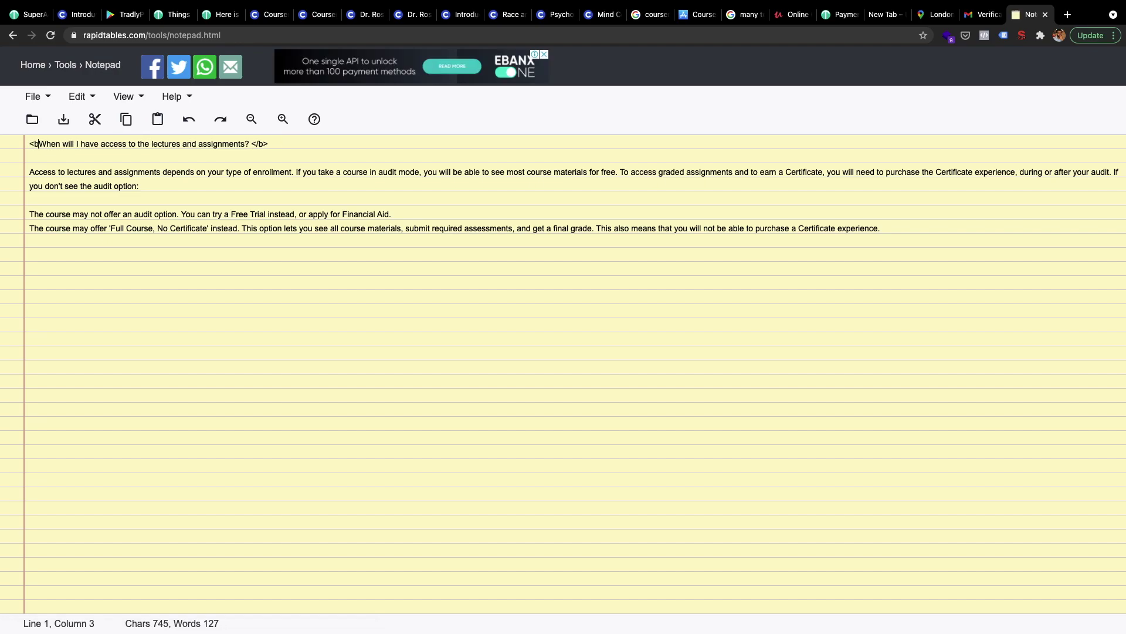
{"action": "key", "text": "super+a"}
{"action": "key", "text": "super+c"}
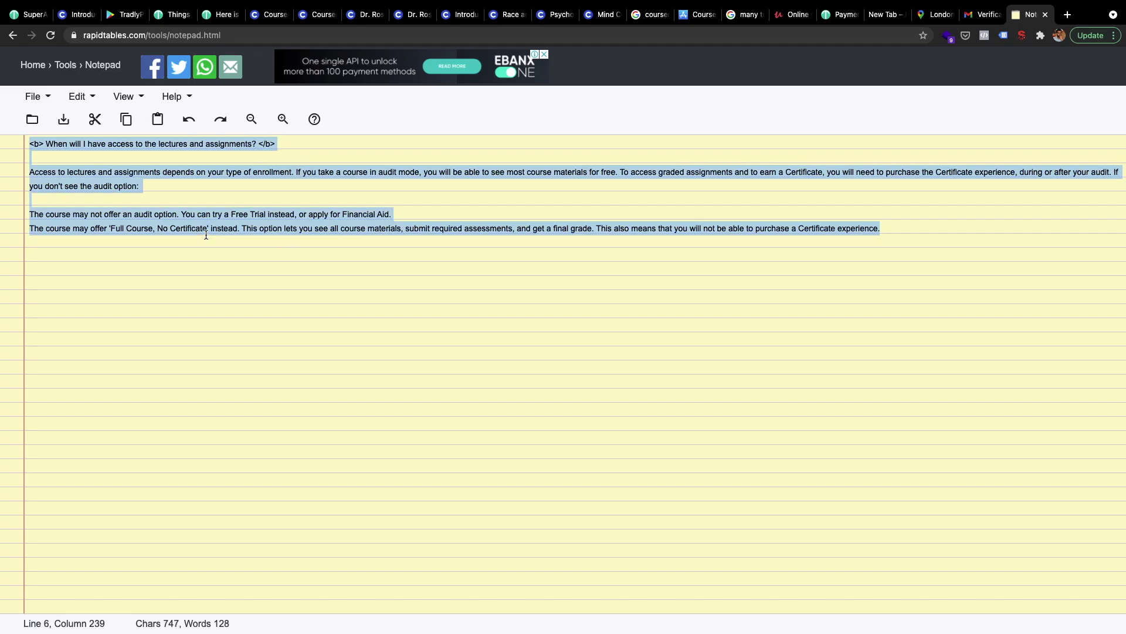
{"action": "key", "text": "ctrl+Left"}
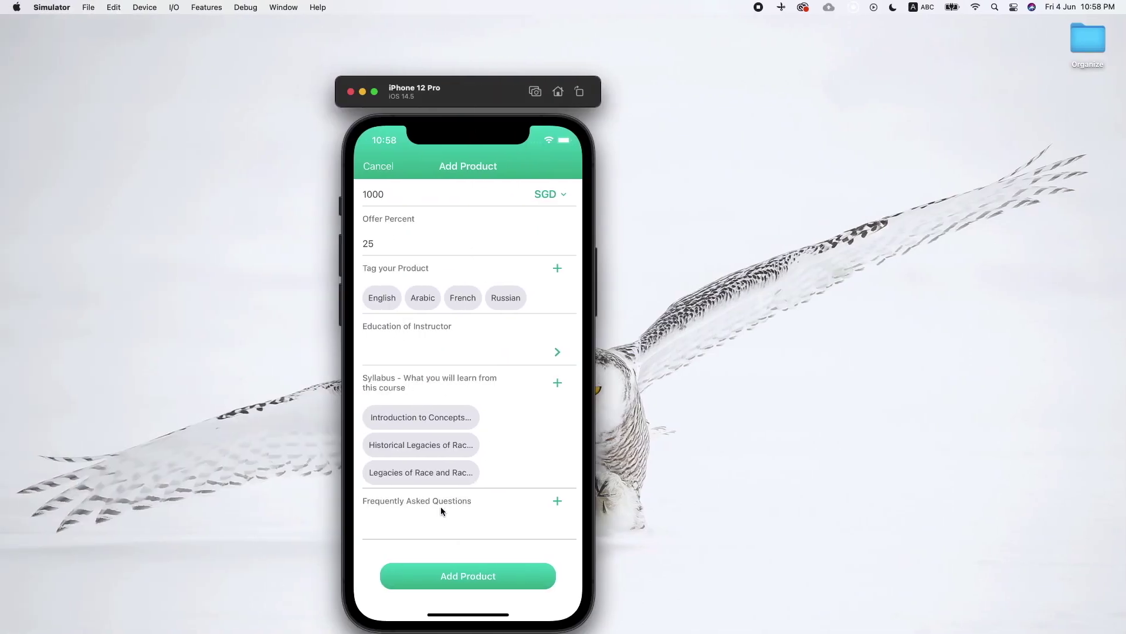
Paste the bold-tagged lecture-access FAQ into the product's FAQ editor and commit it as an entry.
{"action": "left_click", "coordinate": [427, 520]}
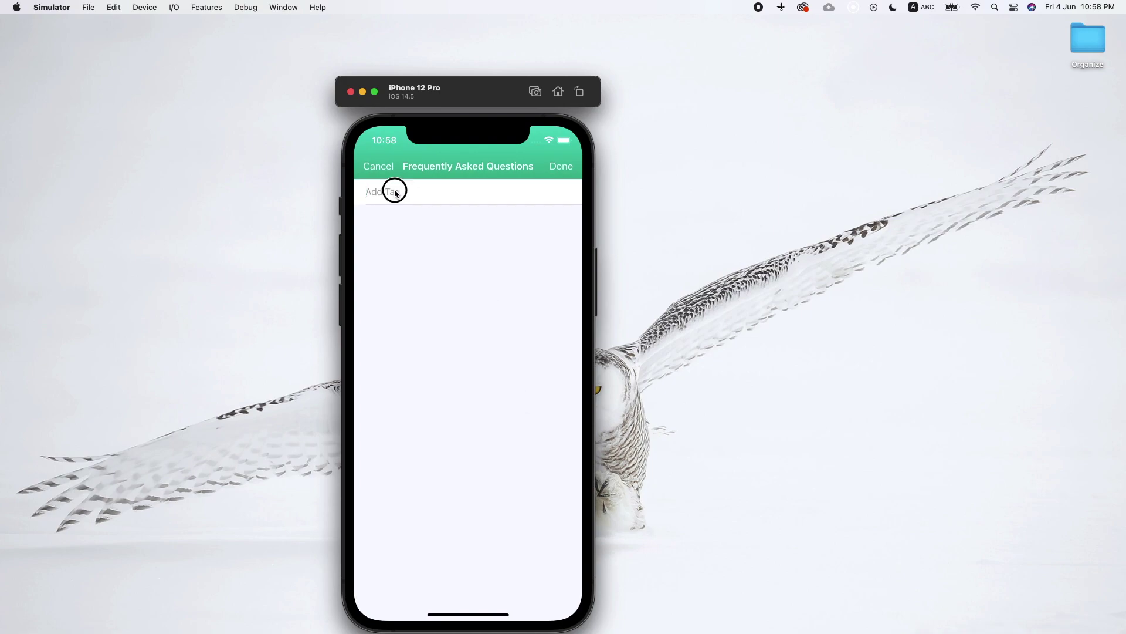
{"action": "left_click", "coordinate": [379, 165]}
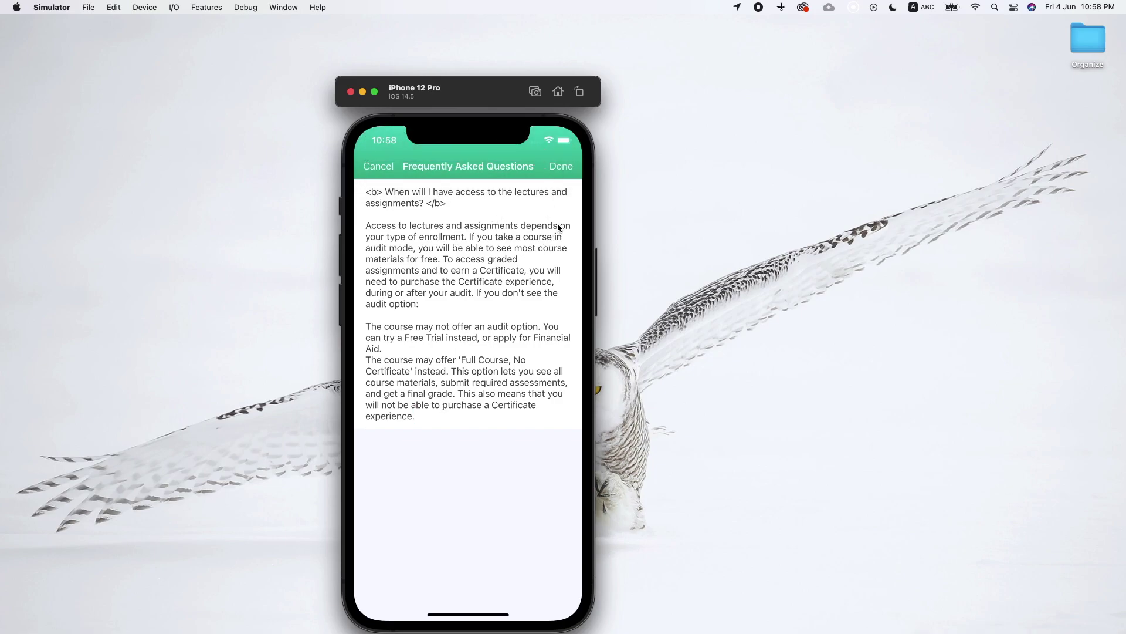
{"action": "left_click", "coordinate": [555, 162]}
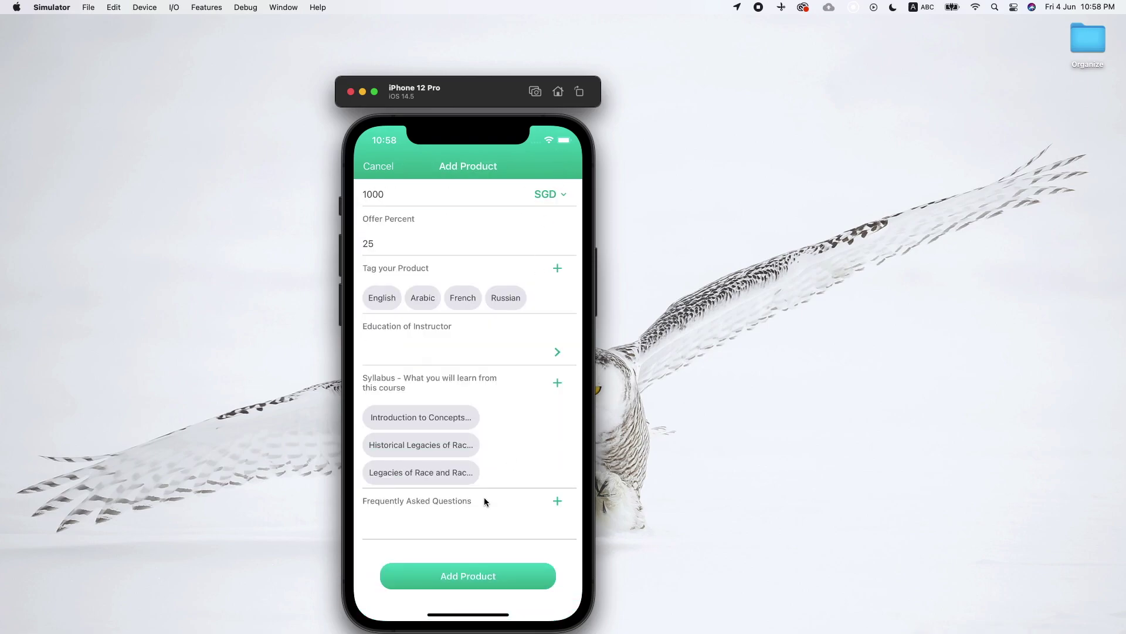
{"action": "left_click", "coordinate": [557, 502]}
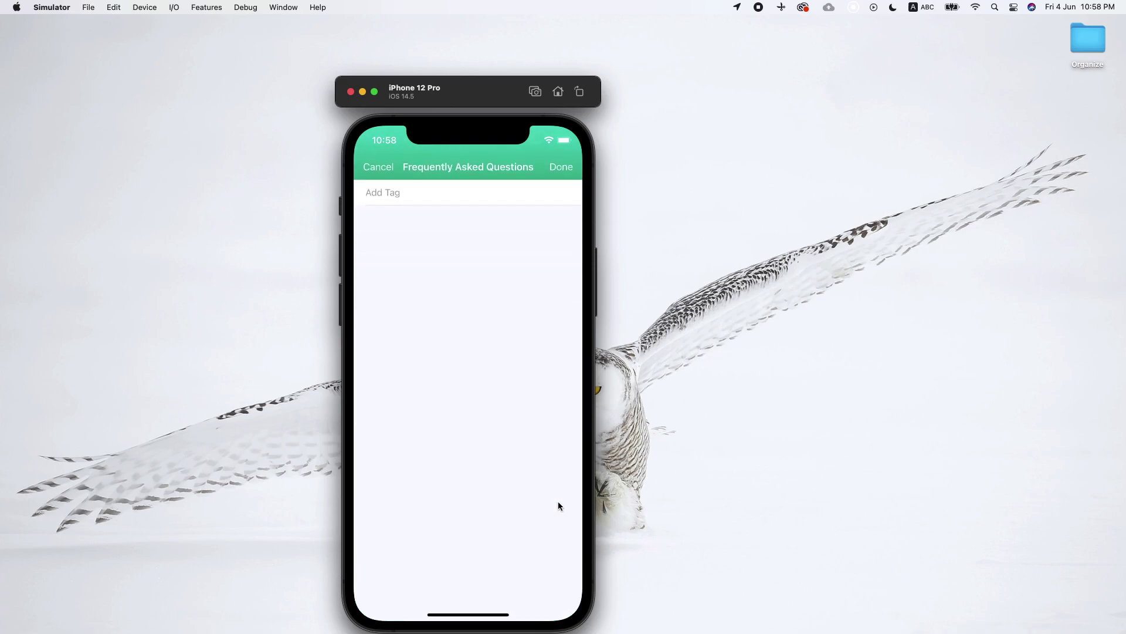
{"action": "left_click", "coordinate": [374, 169]}
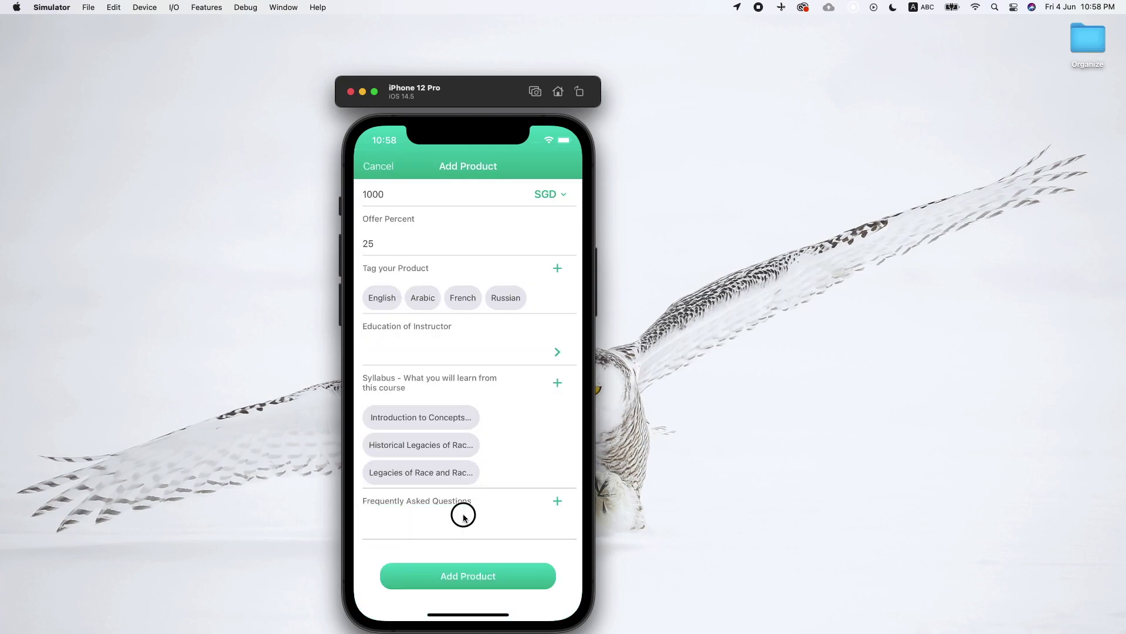
{"action": "left_click_drag", "start_coordinate": [464, 516], "coordinate": [470, 468]}
{"action": "left_click", "coordinate": [557, 501]}
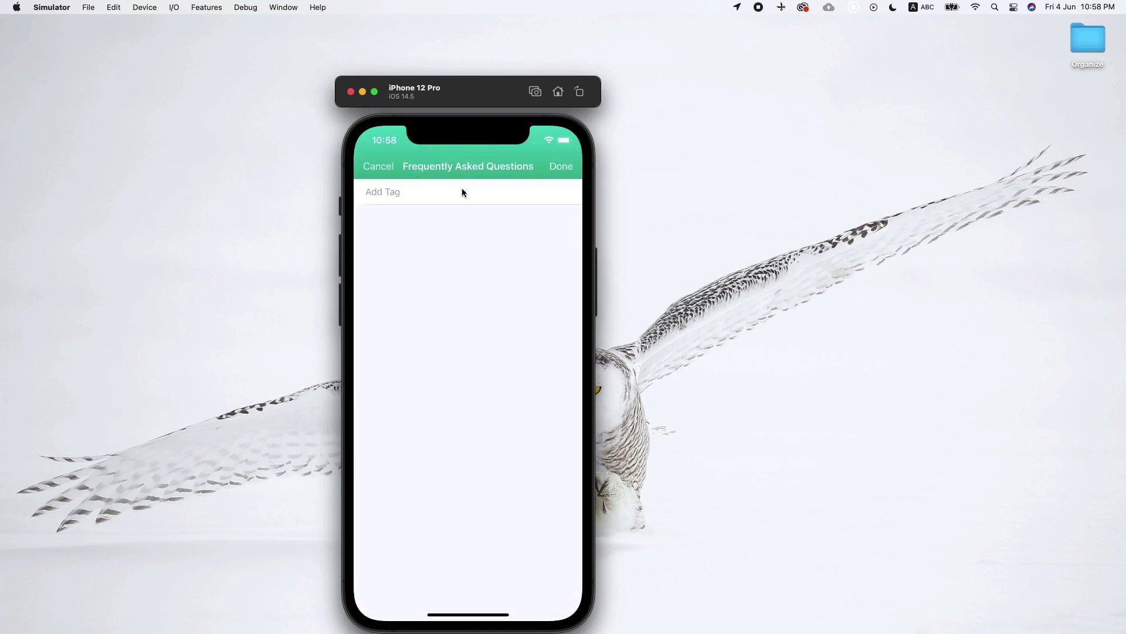
{"action": "left_click", "coordinate": [462, 193]}
{"action": "key", "text": "super+v"}
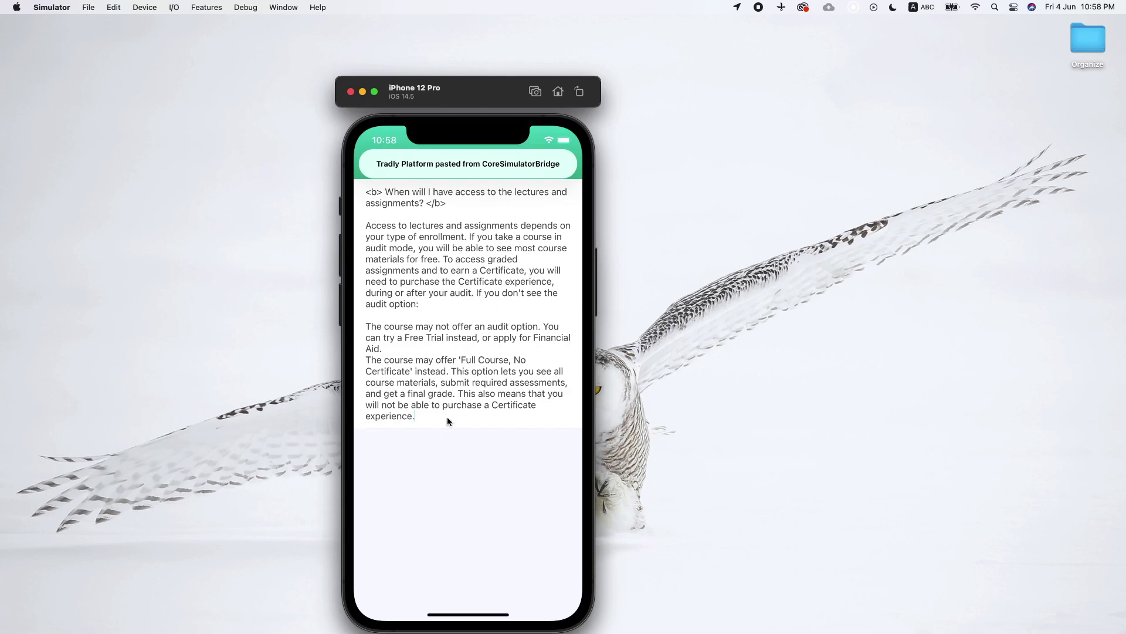
{"action": "key", "text": "Return"}
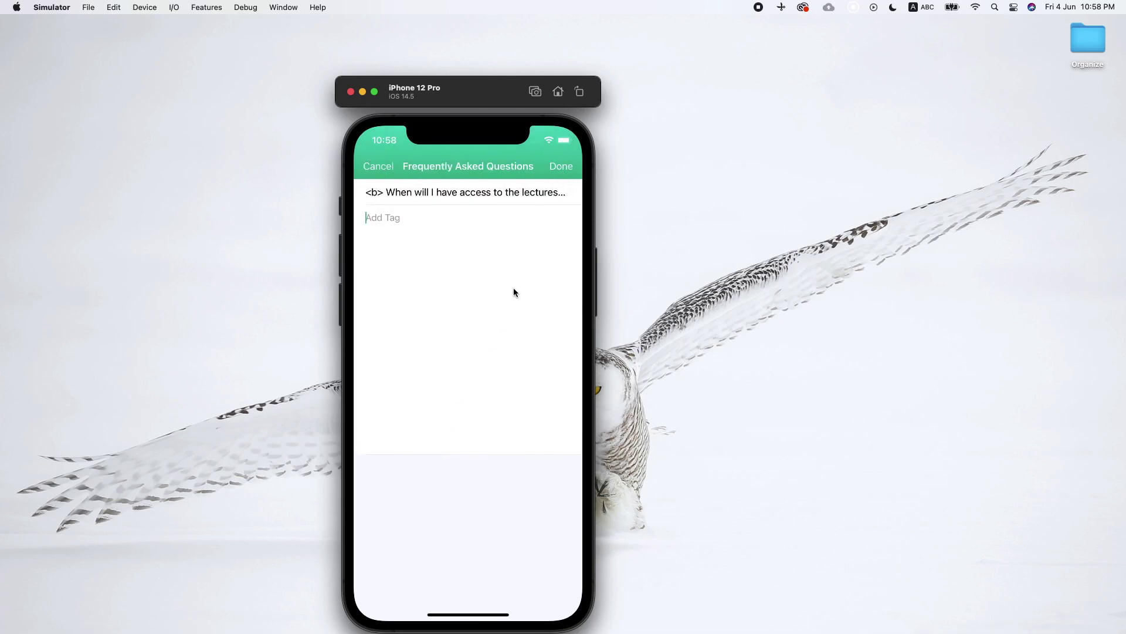
{"action": "key", "text": "super+Tab"}
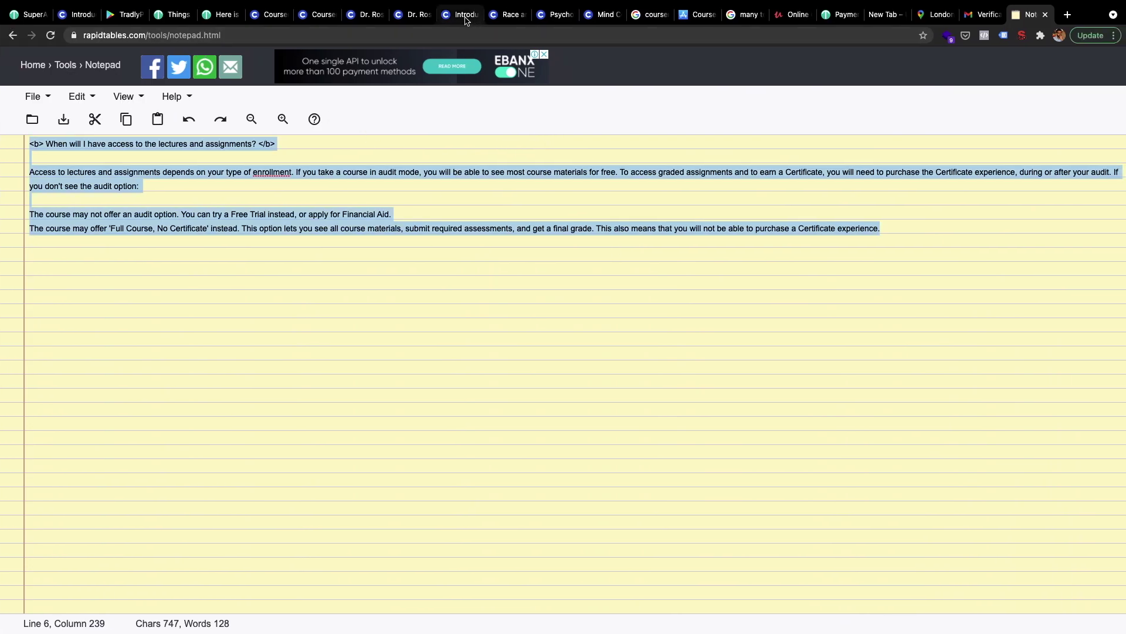
On the Race course FAQ, expand and select the certificate question and its answer.
{"action": "left_click", "coordinate": [451, 14]}
{"action": "left_click", "coordinate": [504, 15]}
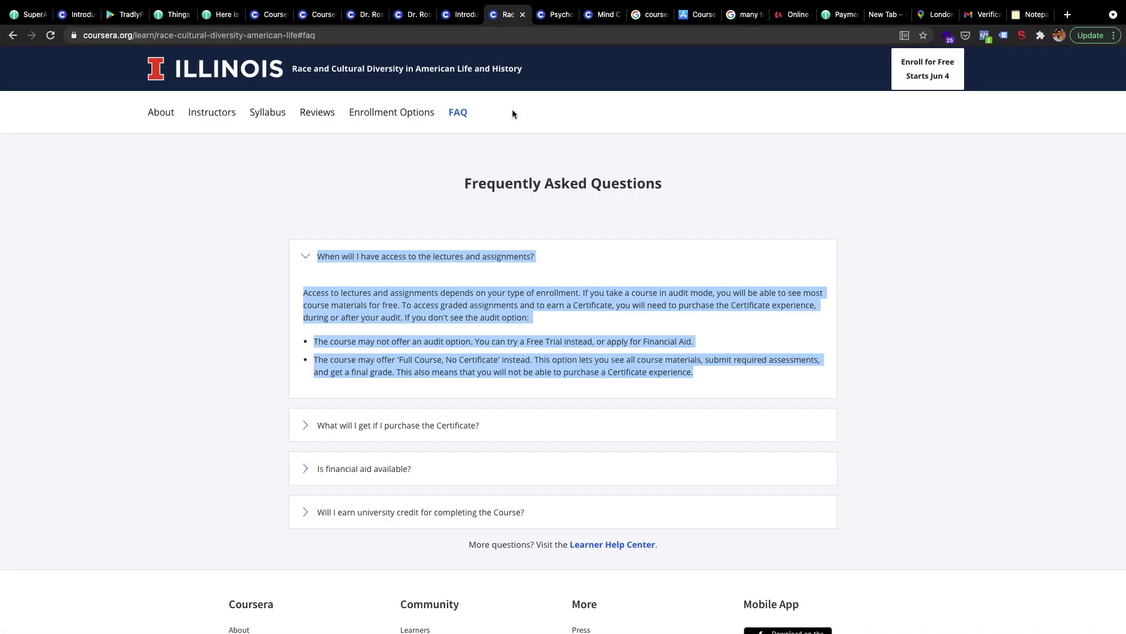
{"action": "left_click", "coordinate": [363, 439]}
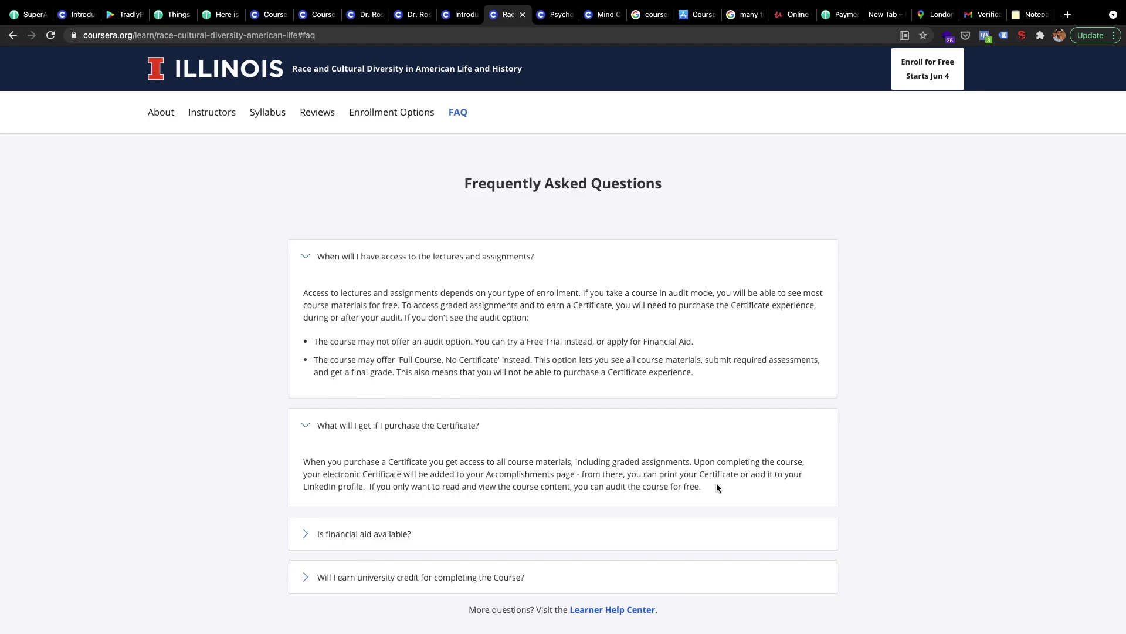
{"action": "left_click_drag", "start_coordinate": [716, 487], "coordinate": [309, 424]}
{"action": "key", "text": "ctrl+c"}
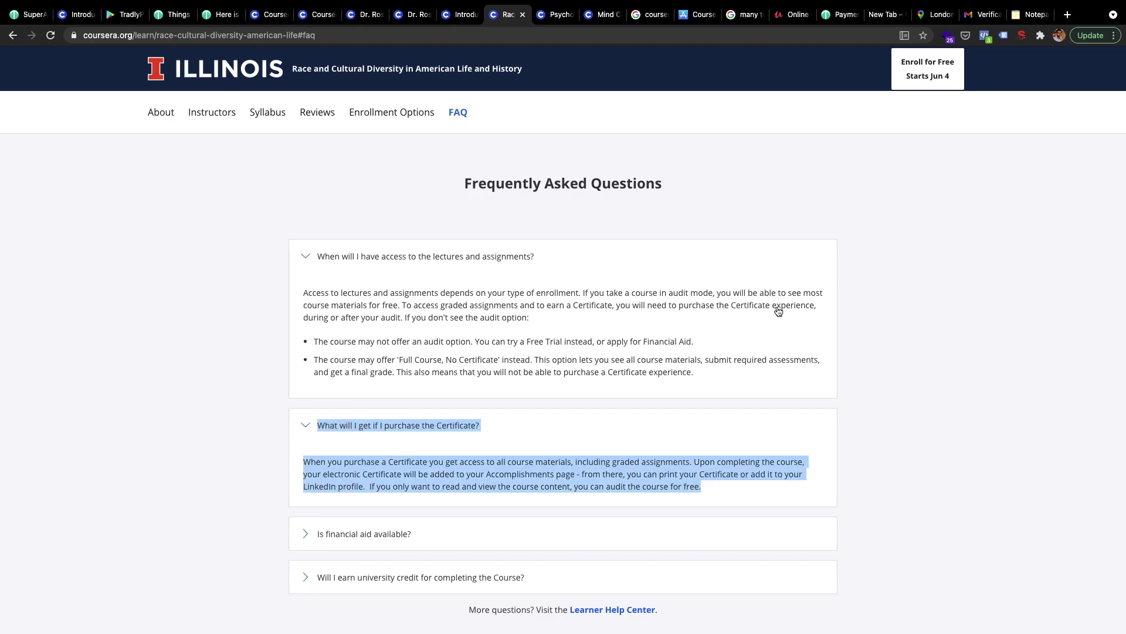
Replace the notepad text with the certificate FAQ, tag the question with <b>, and copy it all.
{"action": "left_click", "coordinate": [1029, 14]}
{"action": "left_click", "coordinate": [266, 226]}
{"action": "key", "text": "ctrl+a"}
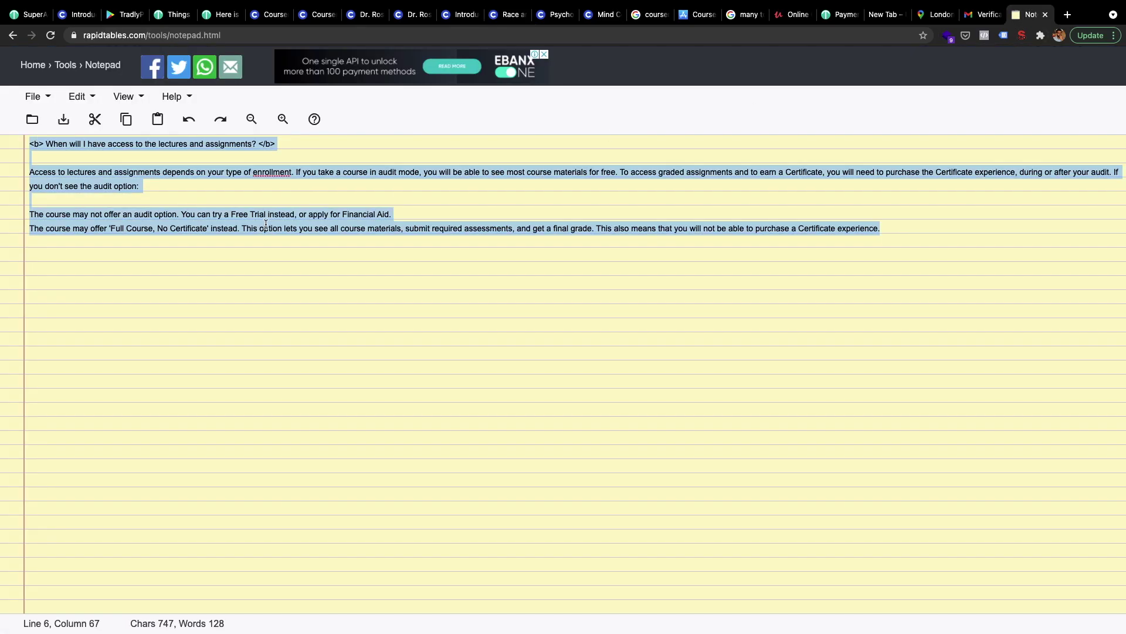
{"action": "key", "text": "ctrl+v"}
{"action": "left_click", "coordinate": [31, 143]}
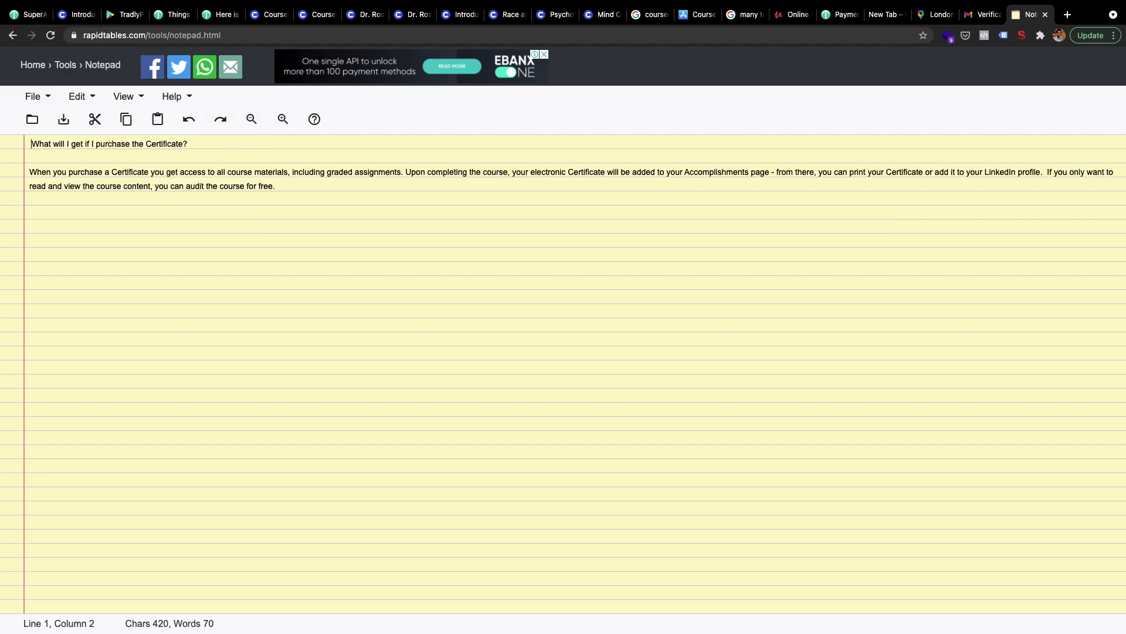
{"action": "type", "text": "<b>"}
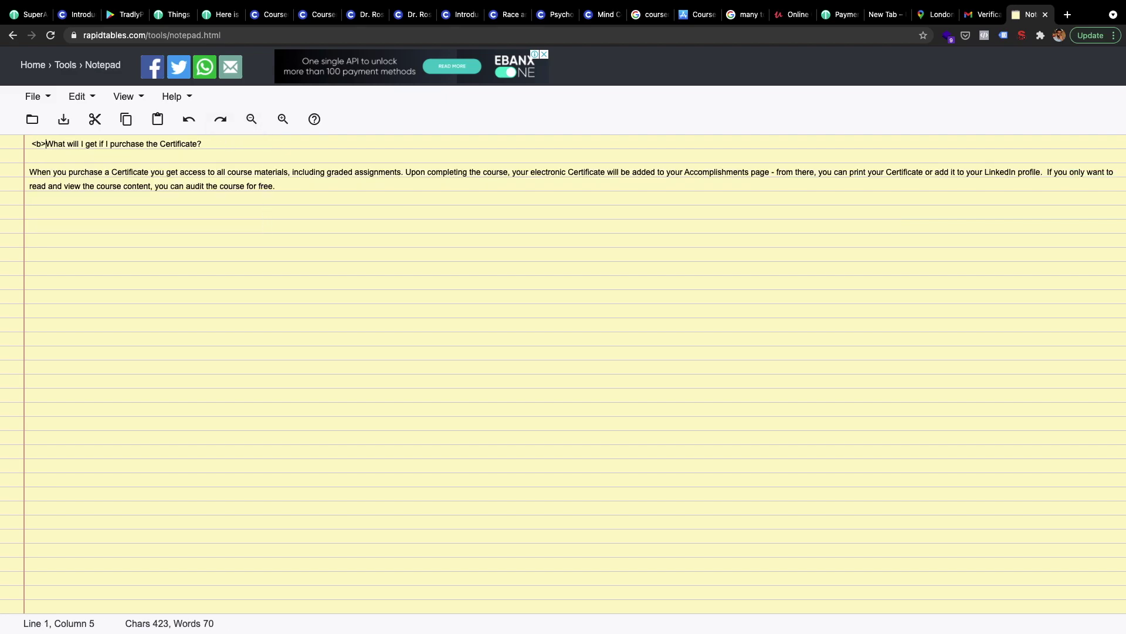
{"action": "left_click", "coordinate": [204, 144]}
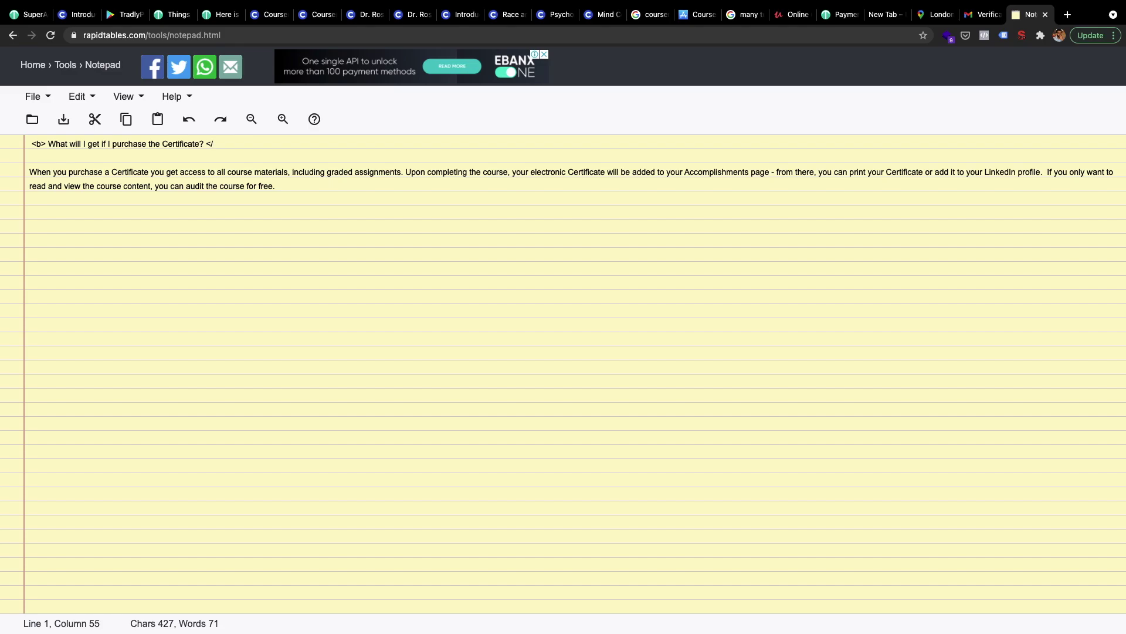
{"action": "key", "text": "super+a"}
{"action": "key", "text": "ctrl+Right"}
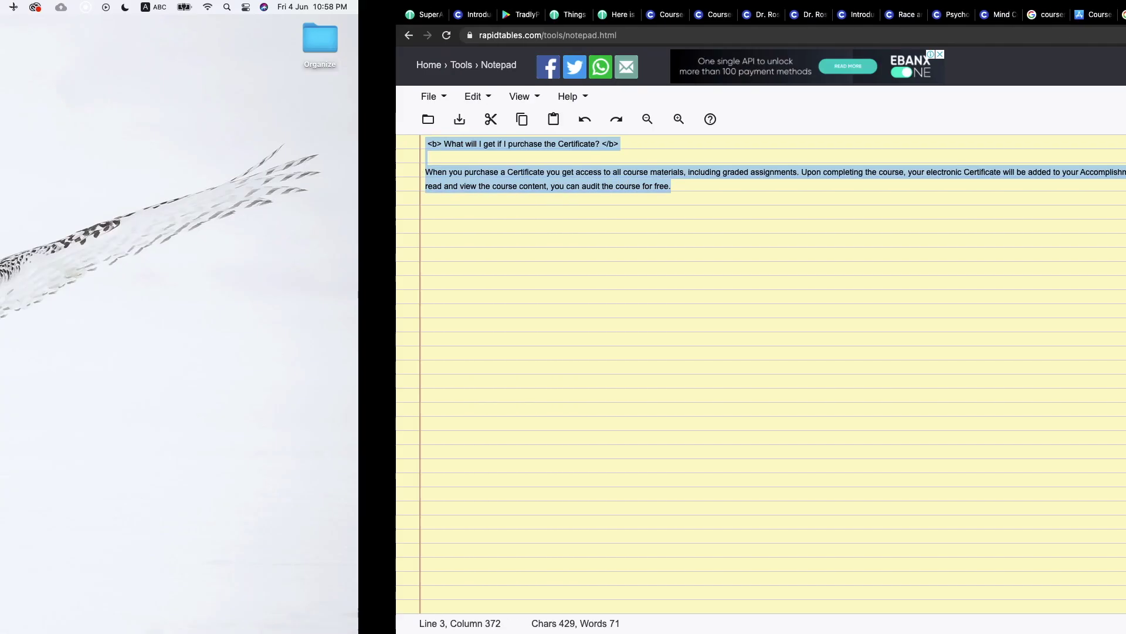
Paste the bold-tagged certificate question as a second FAQ entry and return to the product form.
{"action": "left_click", "coordinate": [404, 259]}
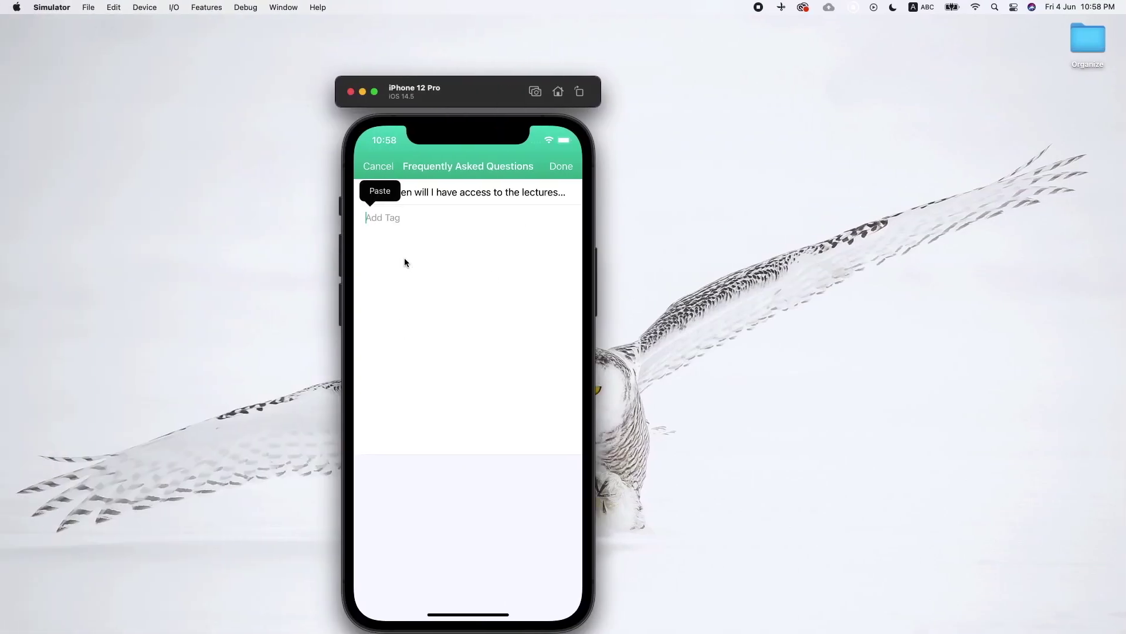
{"action": "left_click", "coordinate": [379, 188]}
{"action": "key", "text": "Return"}
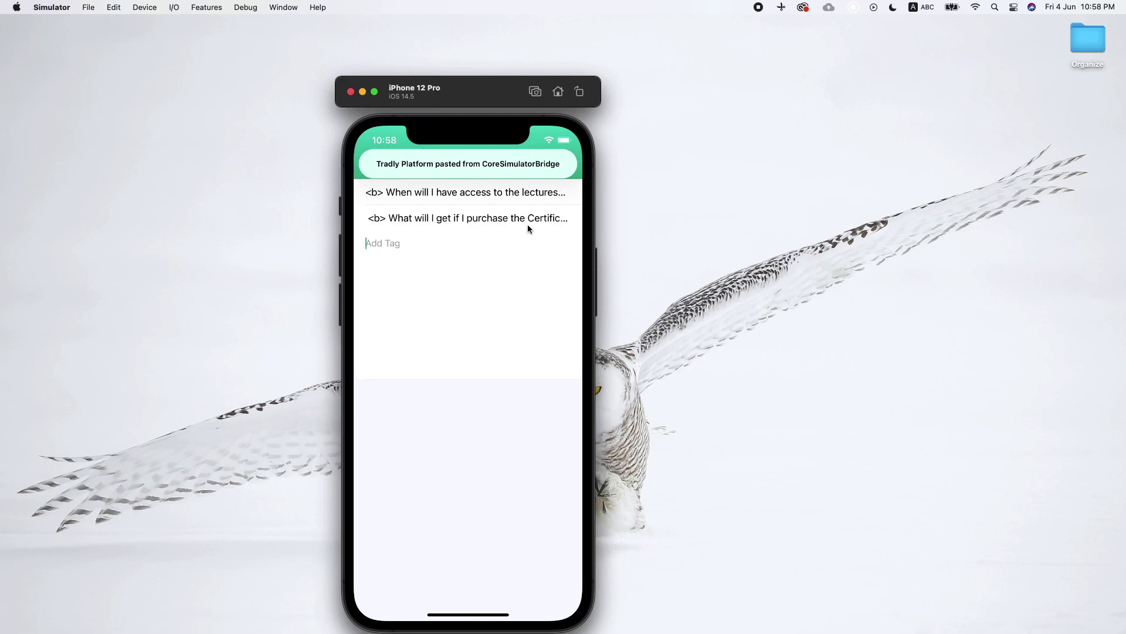
{"action": "left_click", "coordinate": [562, 164]}
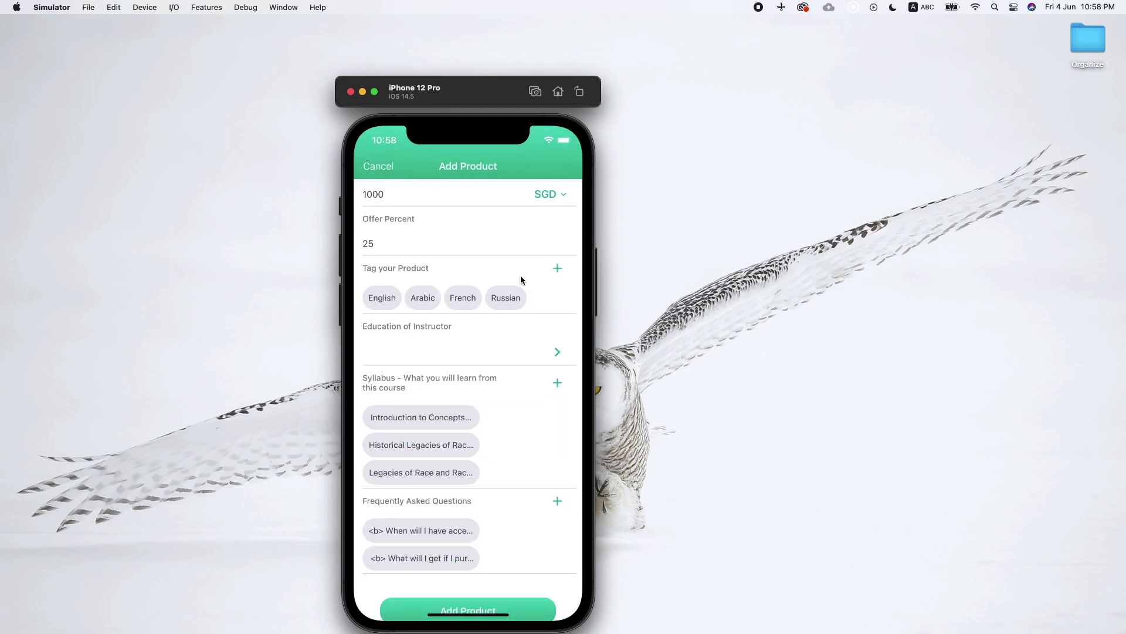
{"action": "scroll", "coordinate": [520, 275], "scroll_direction": "up", "scroll_amount": 10}
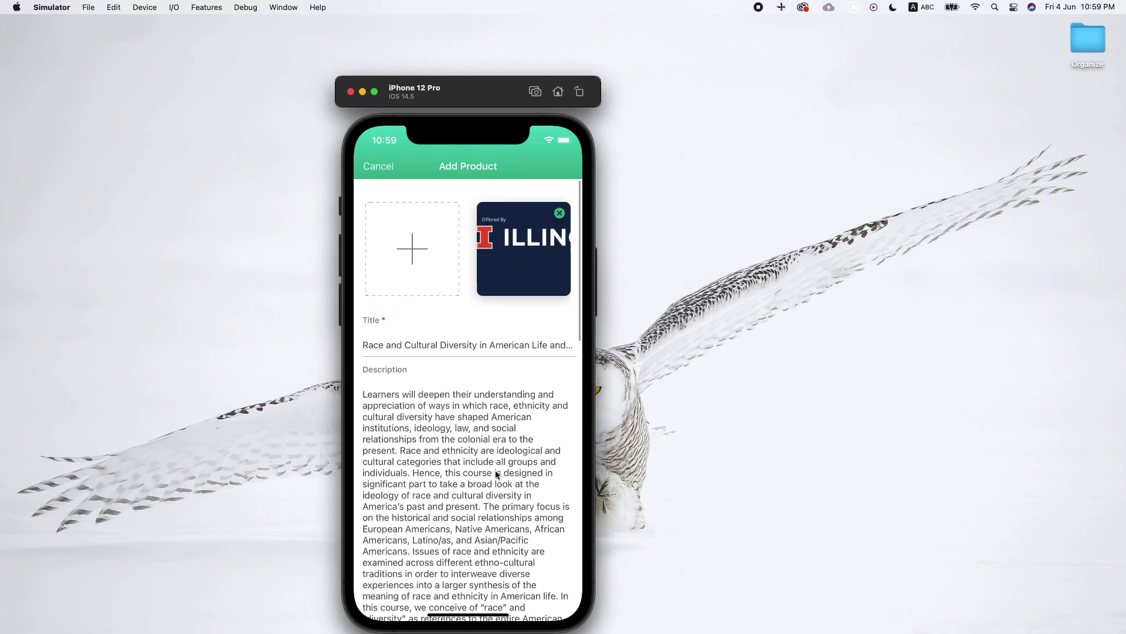
{"action": "scroll", "coordinate": [495, 470], "scroll_direction": "down", "scroll_amount": 15}
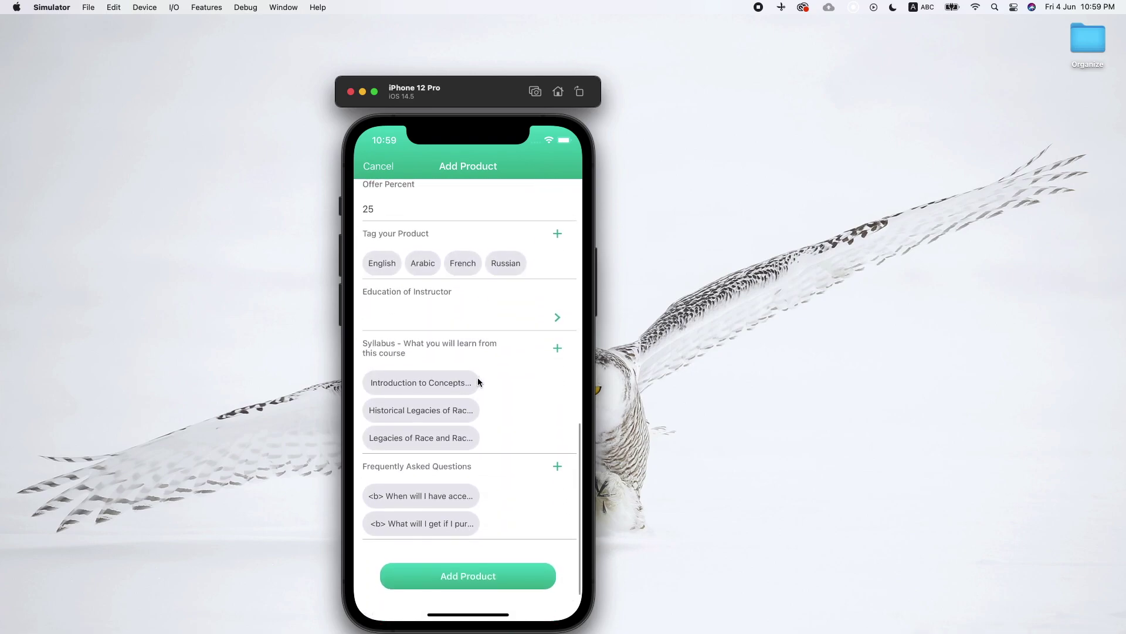
{"action": "key", "text": "ctrl+Right"}
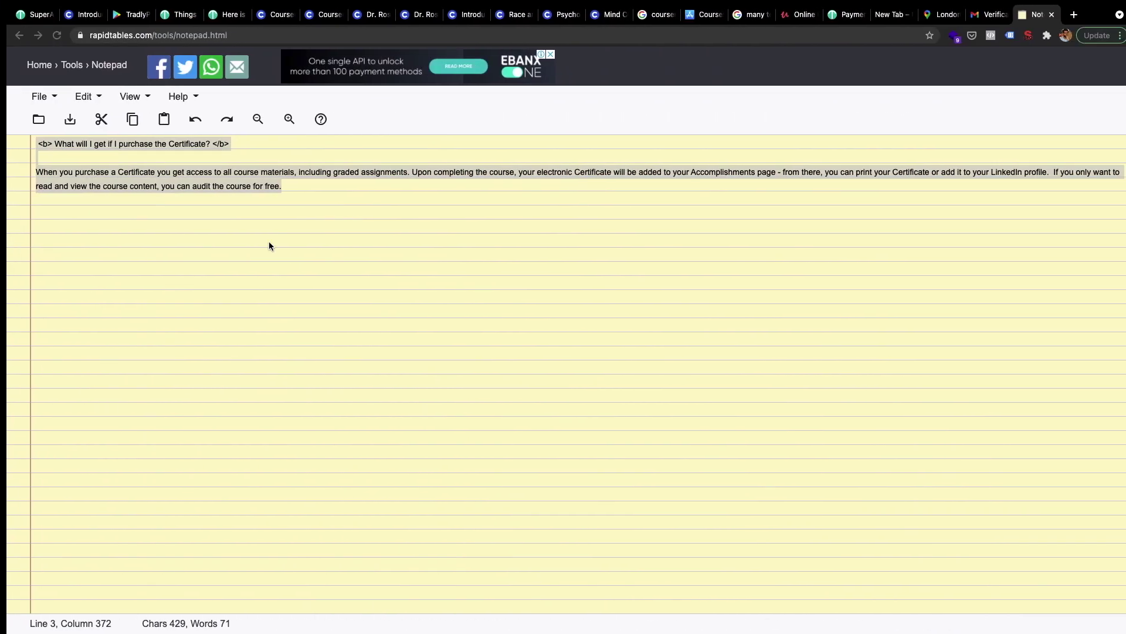
In SuperAdmin Settings > Listings > Configuration, switch on Auto Approval and save.
{"action": "left_click", "coordinate": [23, 13]}
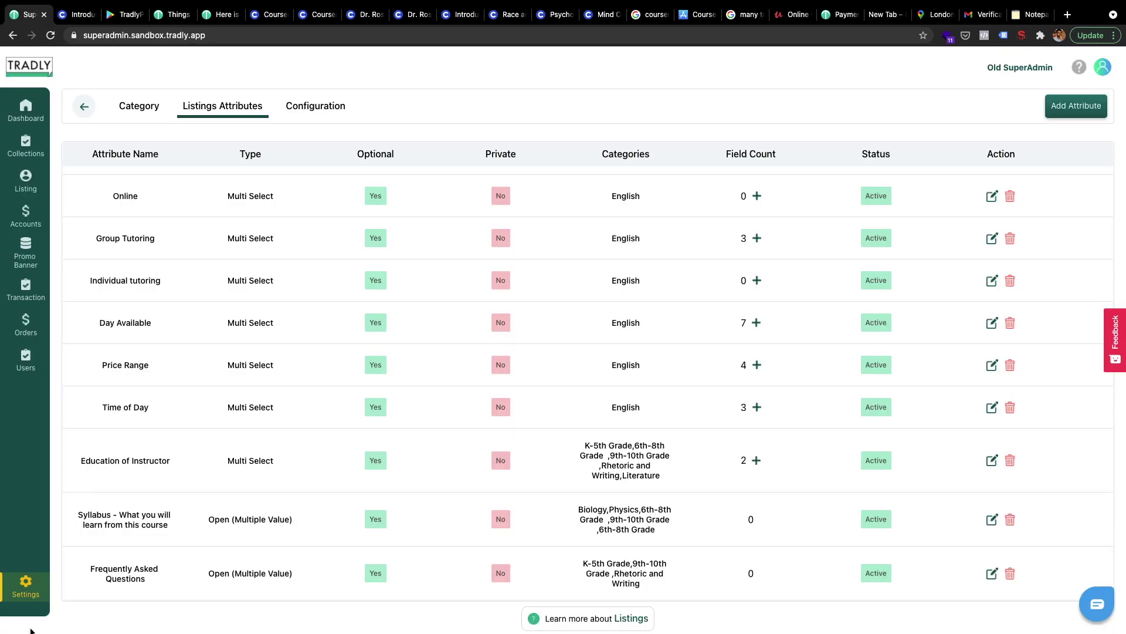
{"action": "left_click", "coordinate": [28, 589]}
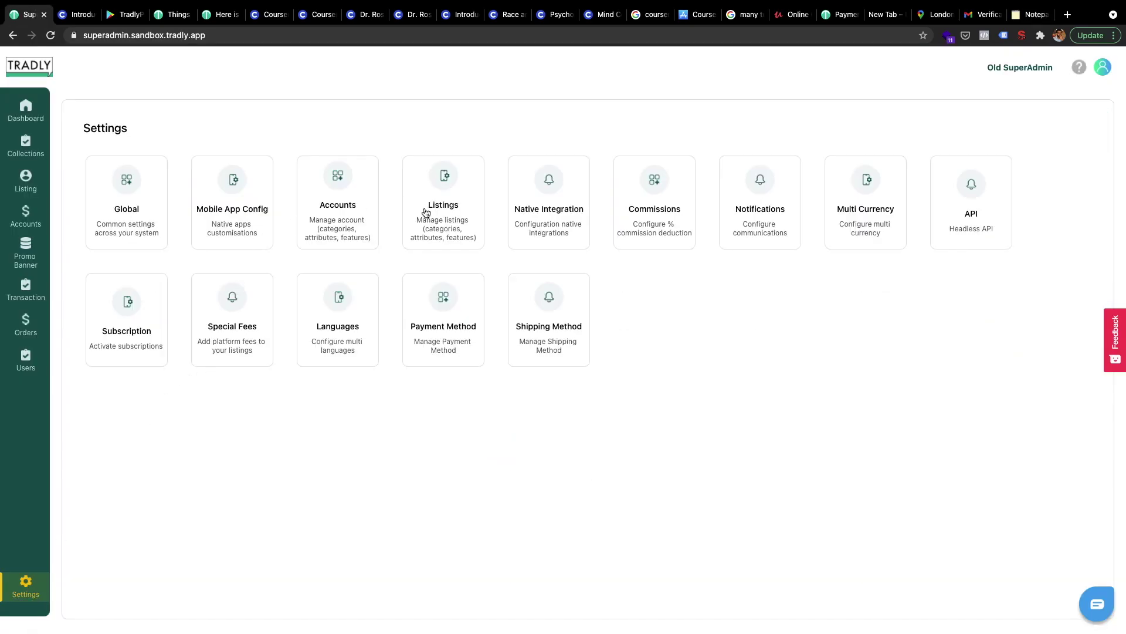
{"action": "left_click", "coordinate": [439, 222]}
{"action": "left_click", "coordinate": [312, 104]}
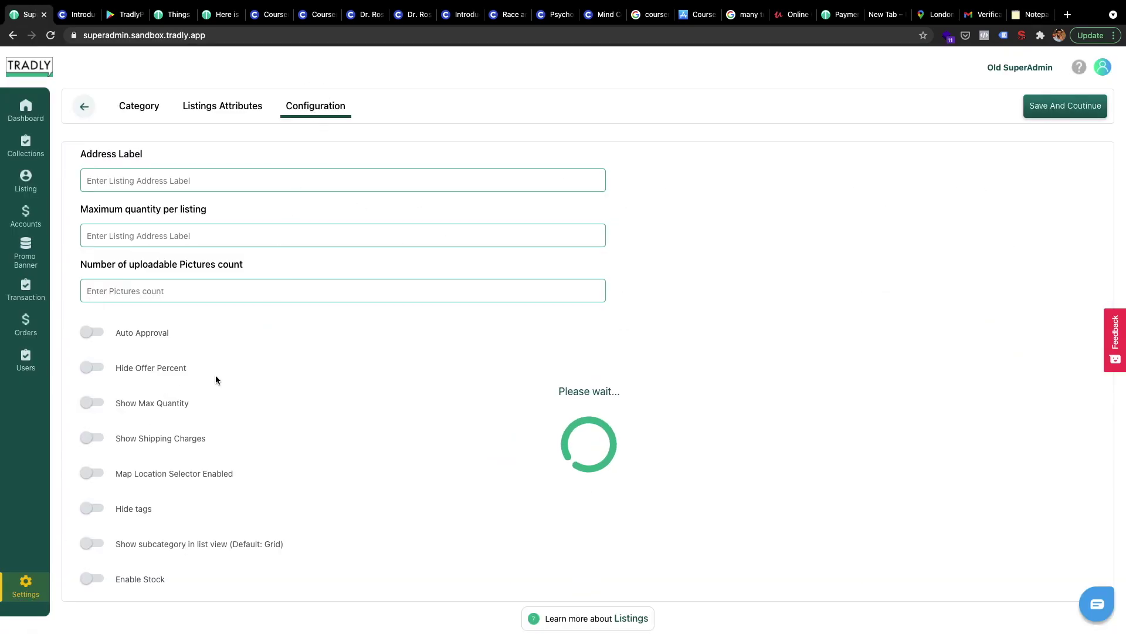
{"action": "left_click", "coordinate": [96, 332]}
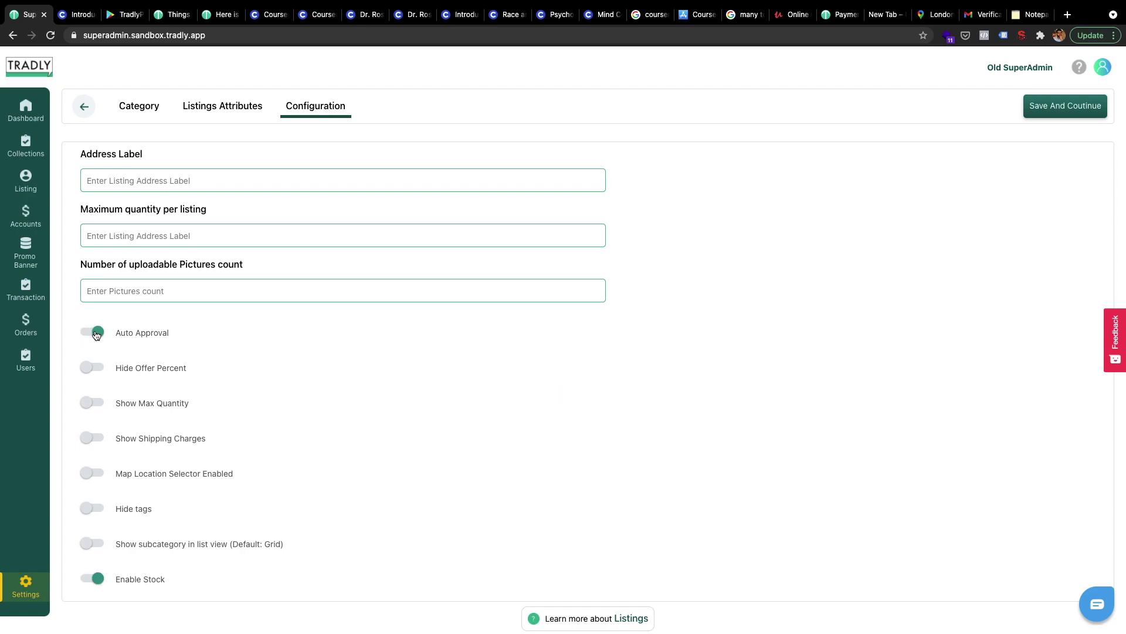
{"action": "left_click", "coordinate": [1052, 106]}
Return to the filled-in Race course Add Product form in the iOS simulator.
{"action": "triple_click", "coordinate": [352, 402]}
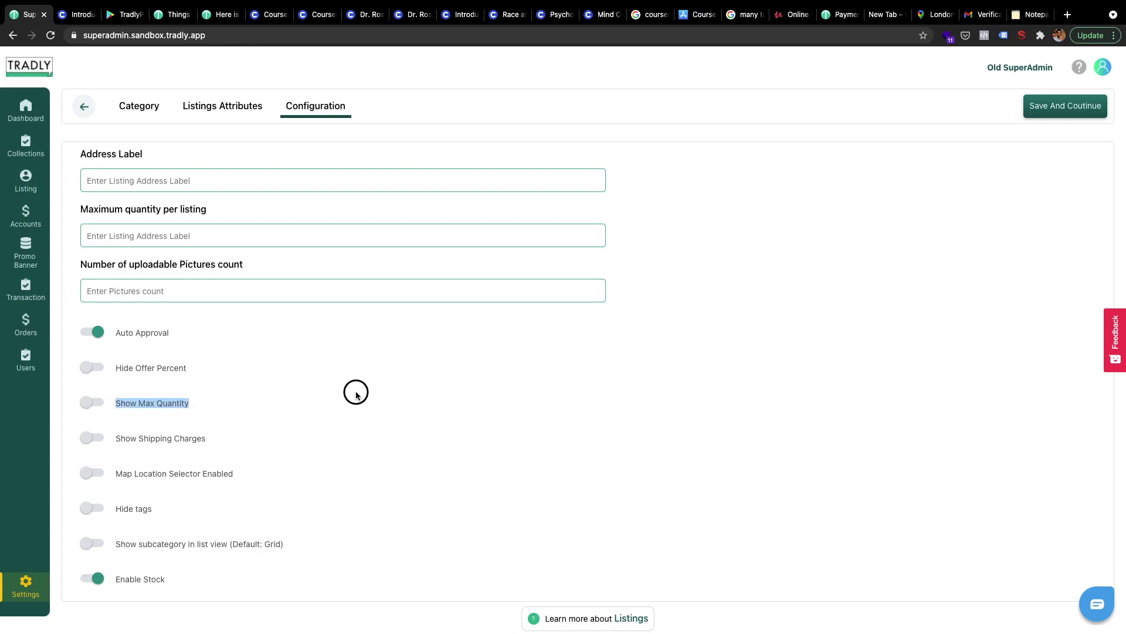
{"action": "left_click", "coordinate": [106, 457]}
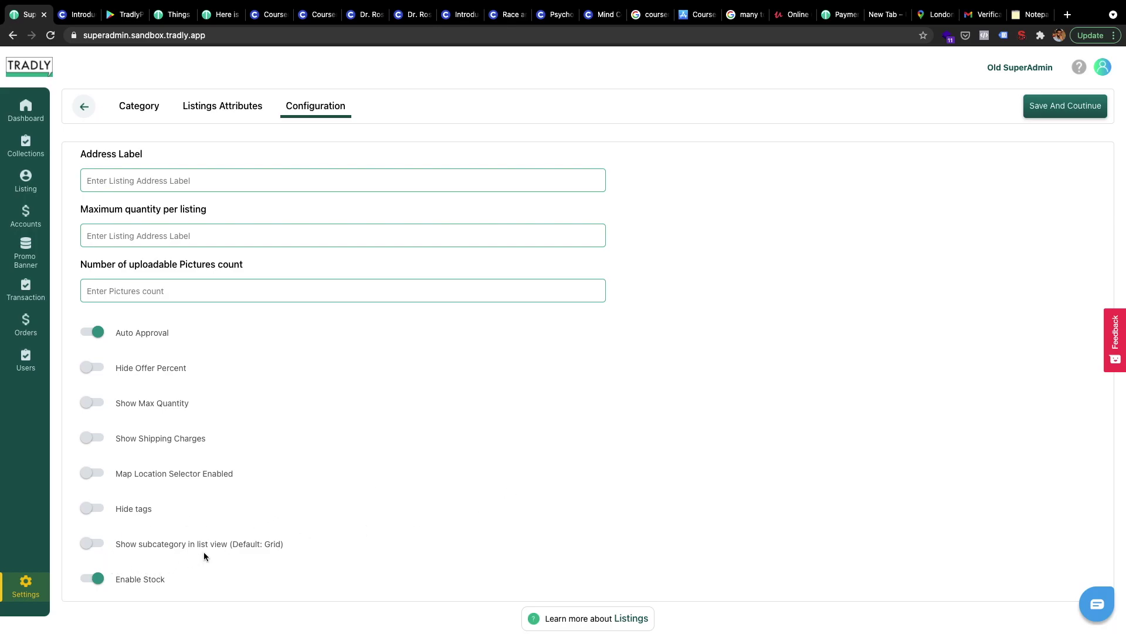
{"action": "key", "text": "ctrl+Left"}
{"action": "left_click_drag", "start_coordinate": [508, 403], "coordinate": [518, 352]}
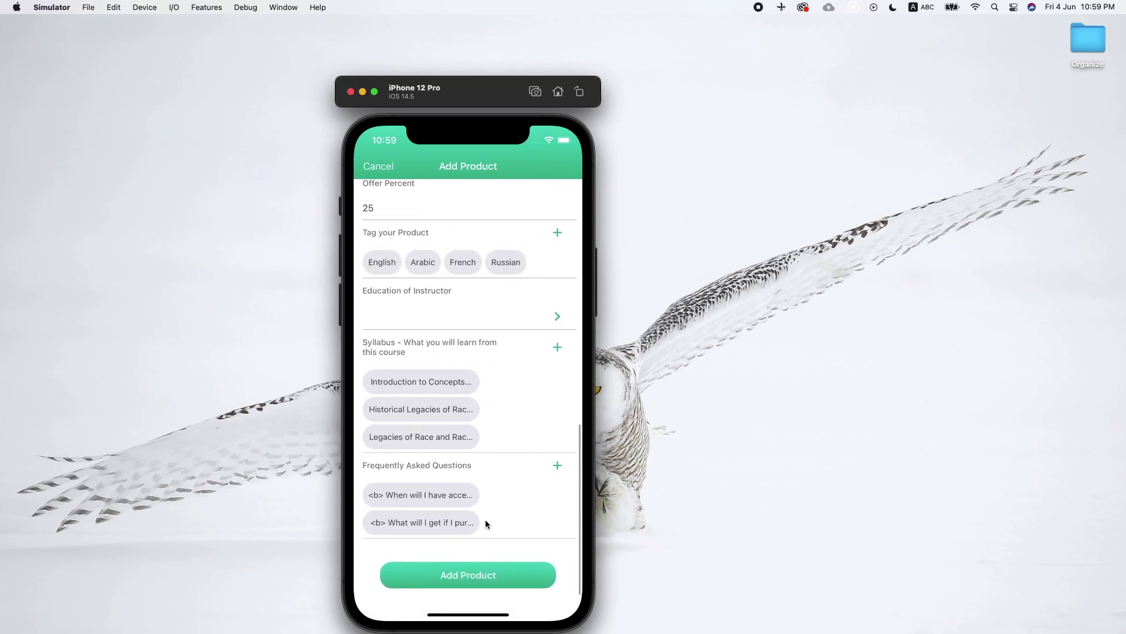
Submit the Race and Cultural Diversity listing and refresh the store to see it Under Review at $750.
{"action": "left_click", "coordinate": [478, 574]}
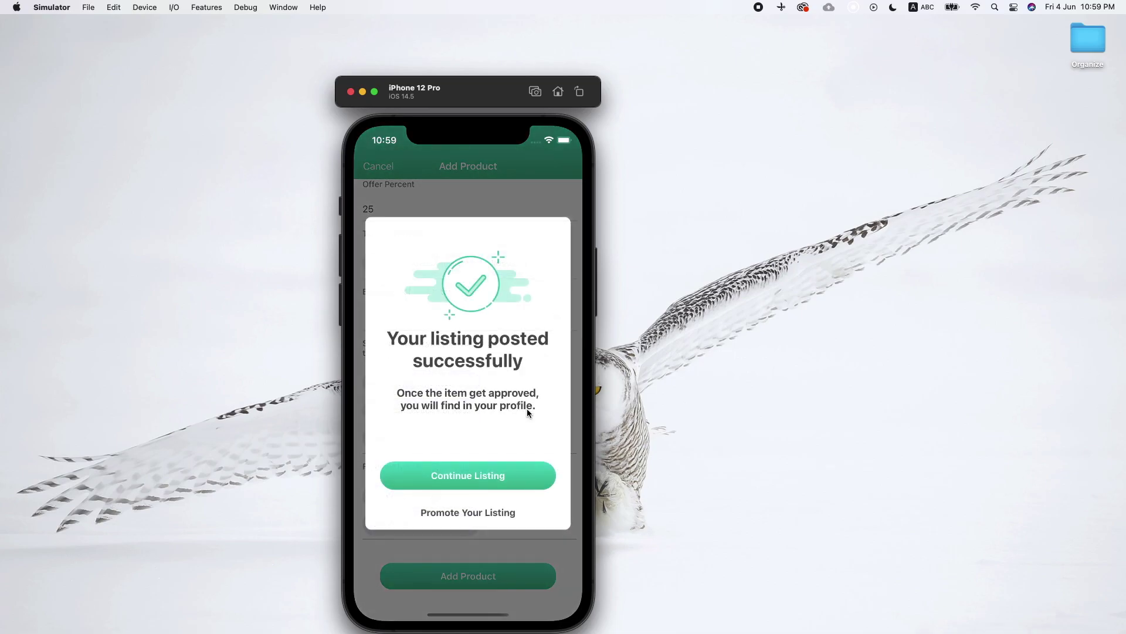
{"action": "left_click", "coordinate": [475, 476]}
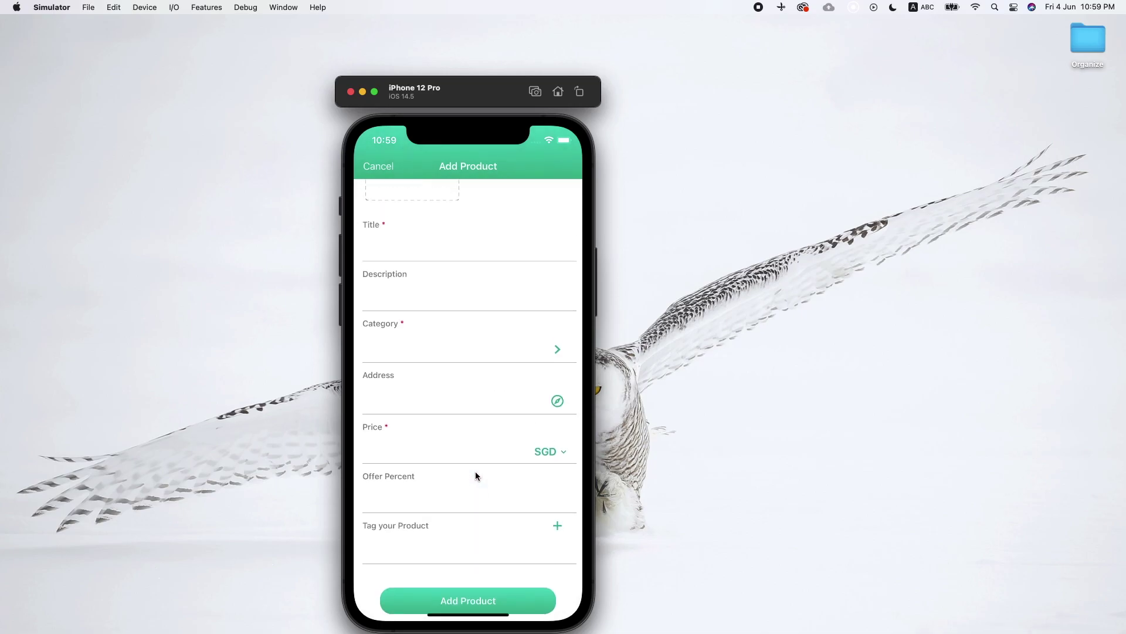
{"action": "left_click", "coordinate": [378, 166]}
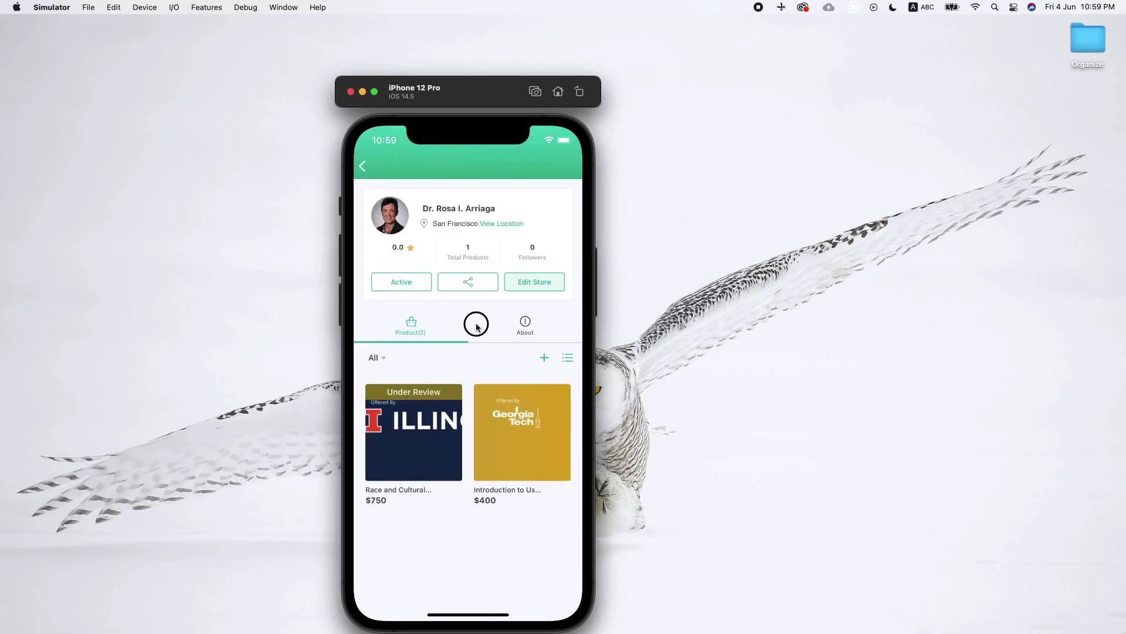
{"action": "left_click_drag", "start_coordinate": [475, 322], "coordinate": [468, 427]}
{"action": "key", "text": "ctrl+Right"}
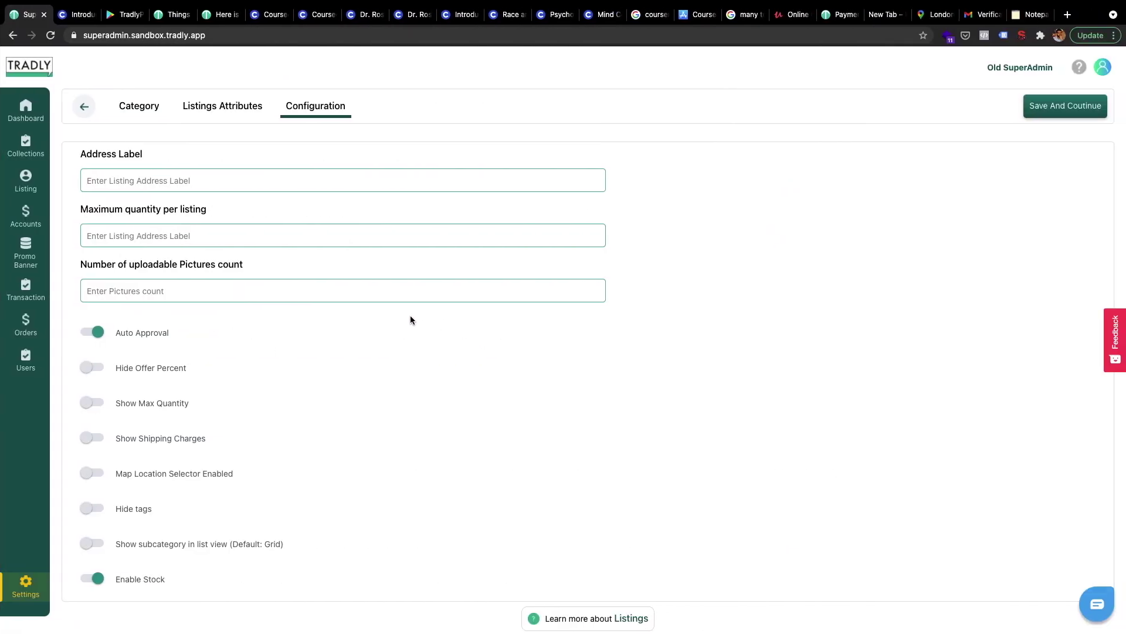
Reopen Settings > Listings > Configuration, toggle Auto Approval on again, and save.
{"action": "left_click_drag", "start_coordinate": [410, 317], "coordinate": [420, 505]}
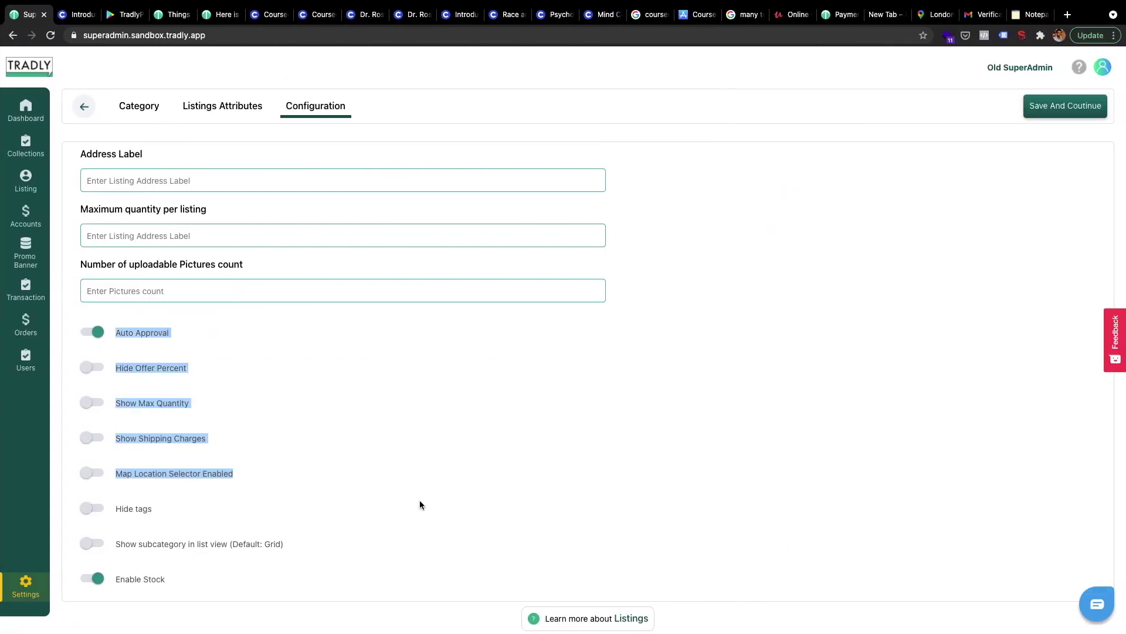
{"action": "left_click", "coordinate": [88, 111]}
{"action": "left_click", "coordinate": [422, 221]}
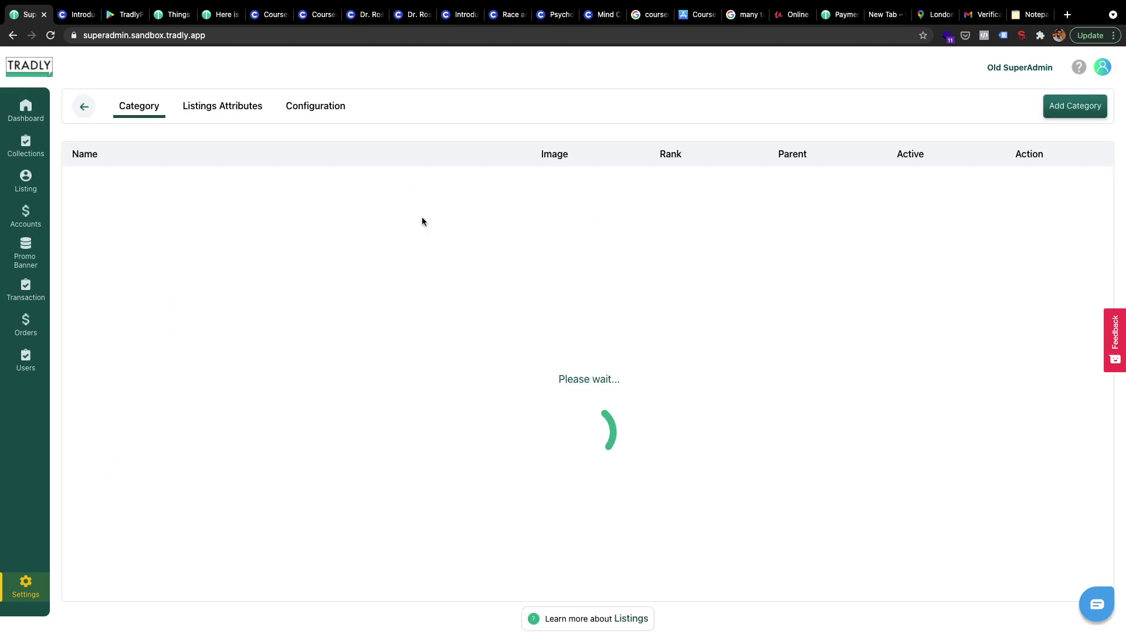
{"action": "left_click", "coordinate": [315, 107]}
{"action": "left_click", "coordinate": [91, 332]}
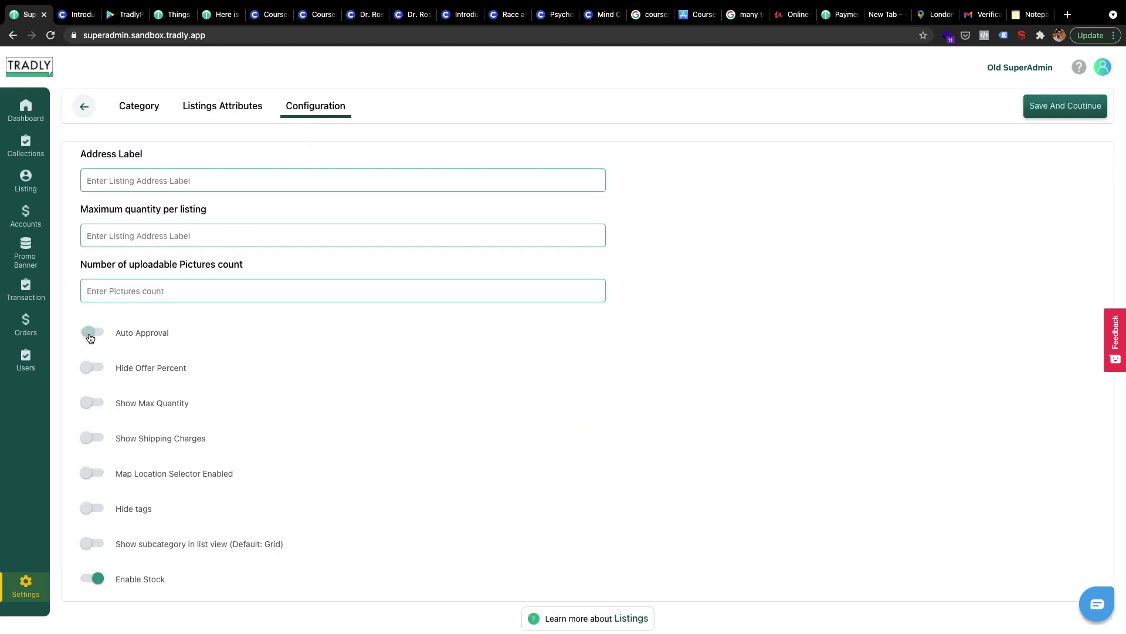
{"action": "left_click", "coordinate": [1054, 111]}
Recheck the saved configuration, then show the Listing table with both course listings.
{"action": "left_click", "coordinate": [202, 107]}
{"action": "left_click", "coordinate": [297, 107]}
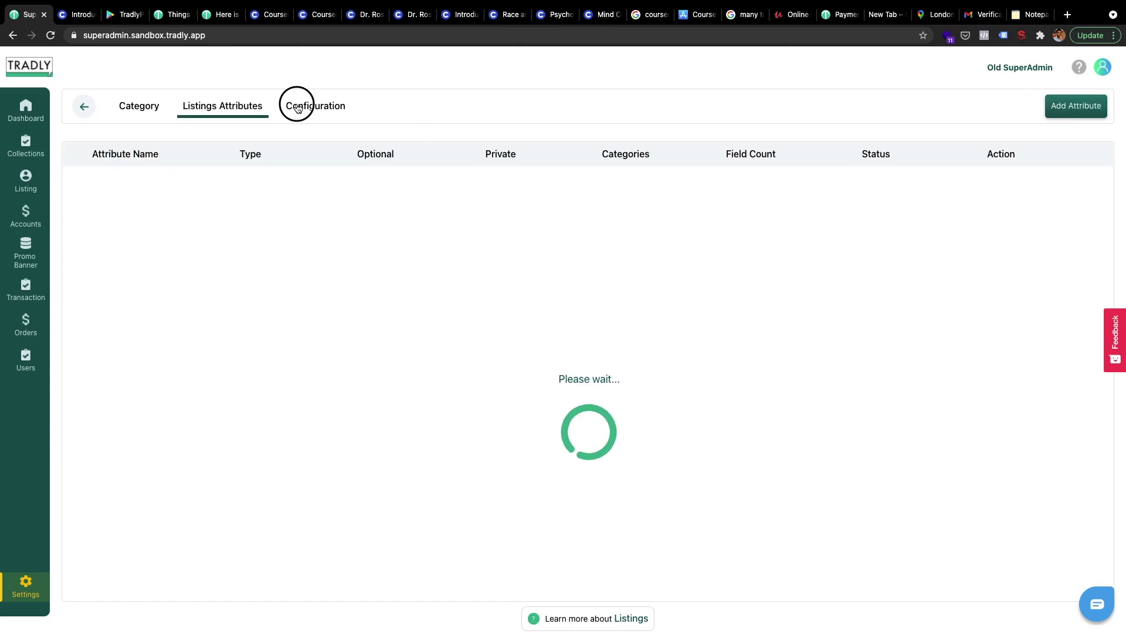
{"action": "key", "text": "ctrl+Left"}
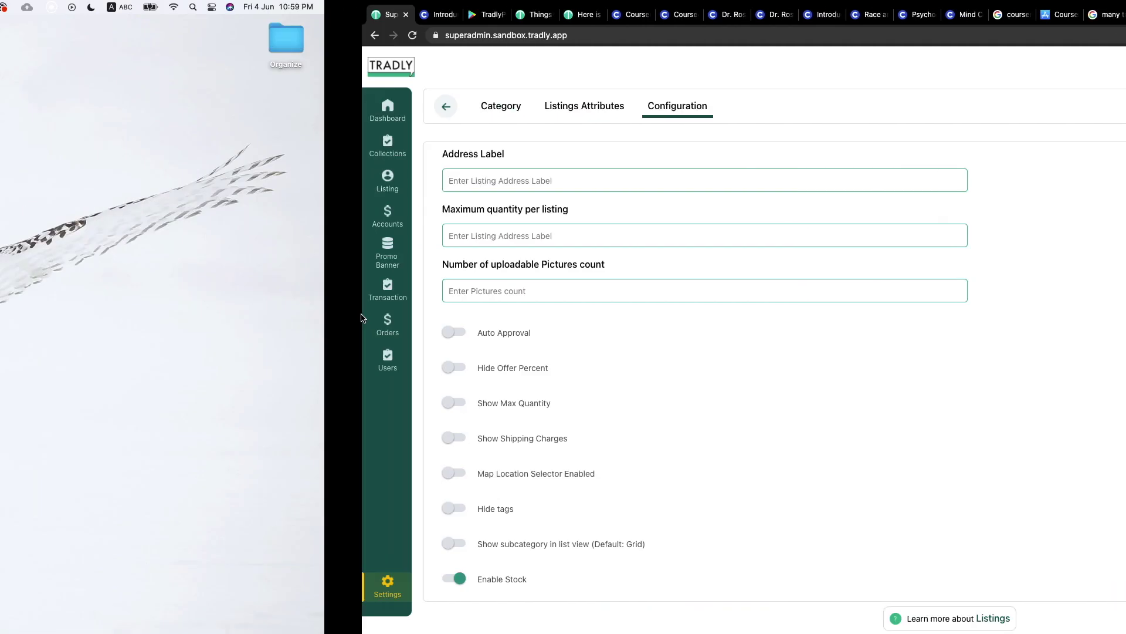
{"action": "key", "text": "ctrl+Right"}
{"action": "left_click", "coordinate": [34, 184]}
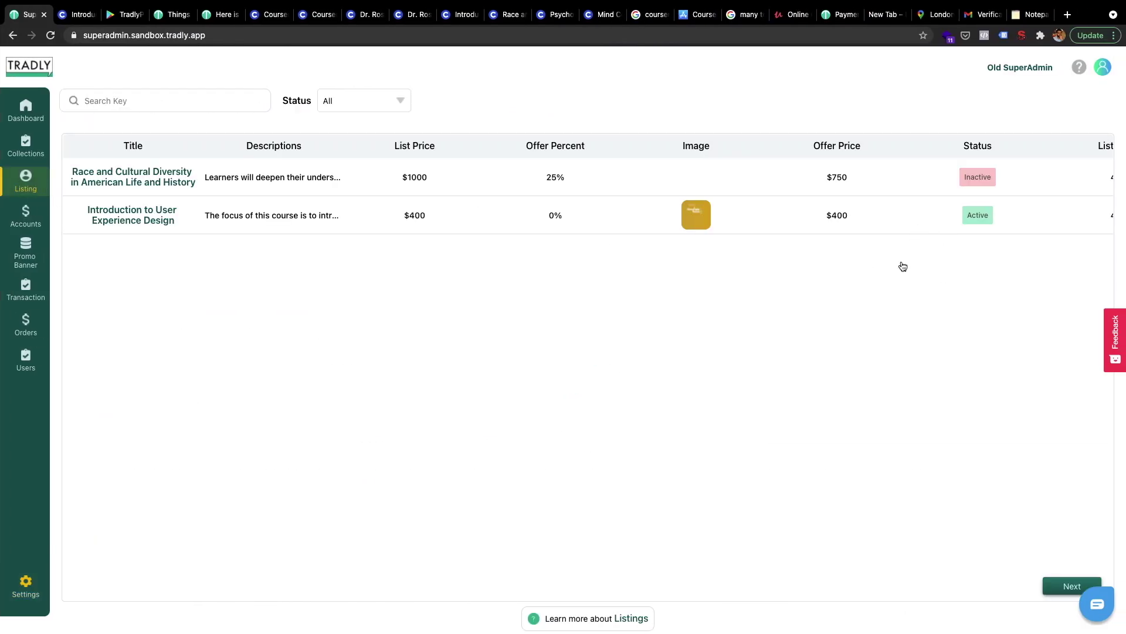
{"action": "scroll", "coordinate": [880, 309], "scroll_direction": "right", "scroll_amount": 2}
{"action": "scroll", "coordinate": [880, 310], "scroll_direction": "left", "scroll_amount": 2}
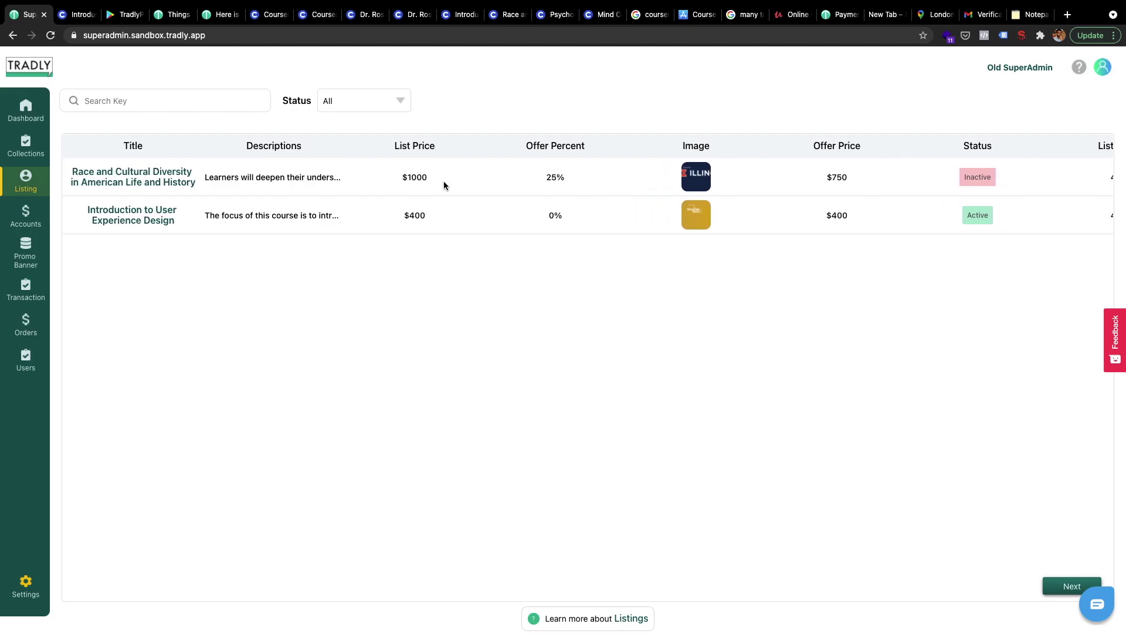
{"action": "left_click", "coordinate": [118, 187]}
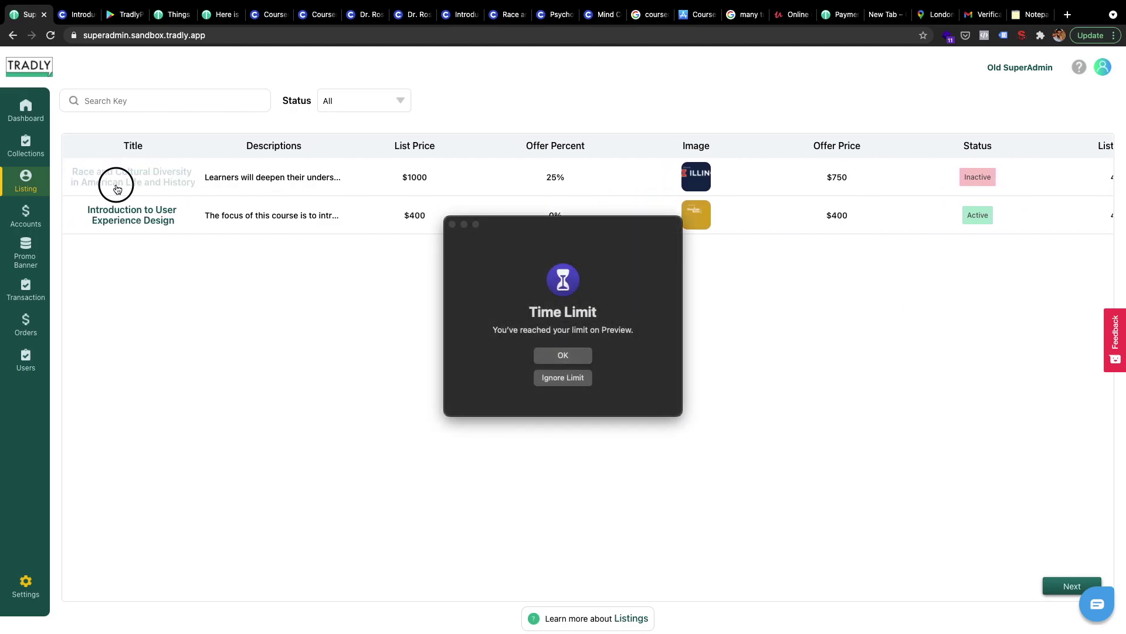
{"action": "left_click", "coordinate": [551, 384]}
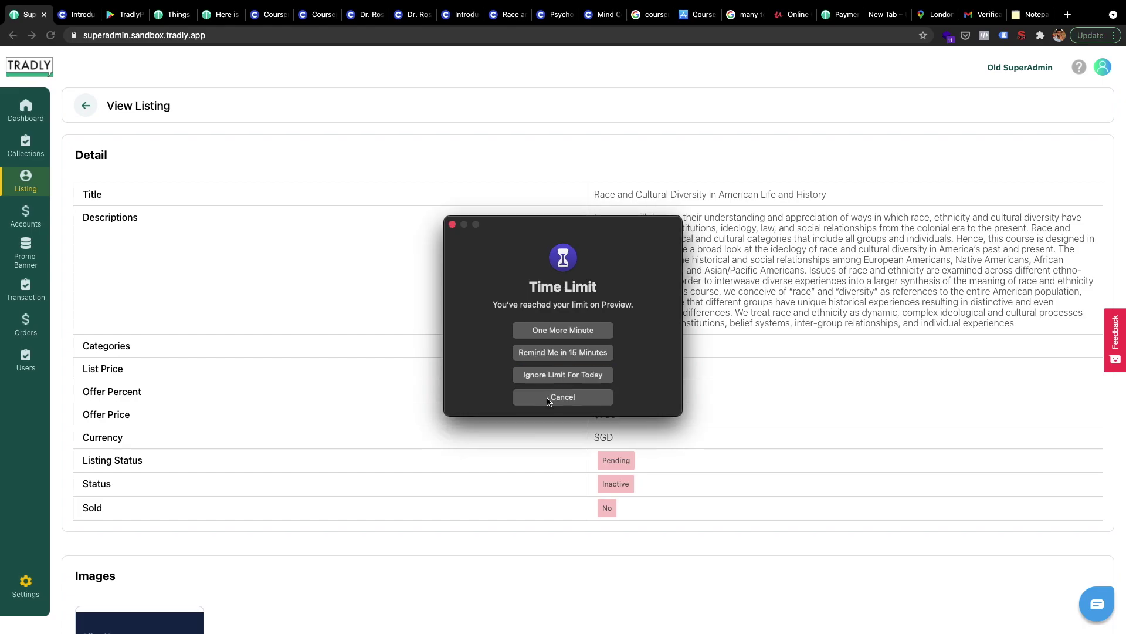
{"action": "left_click", "coordinate": [453, 224]}
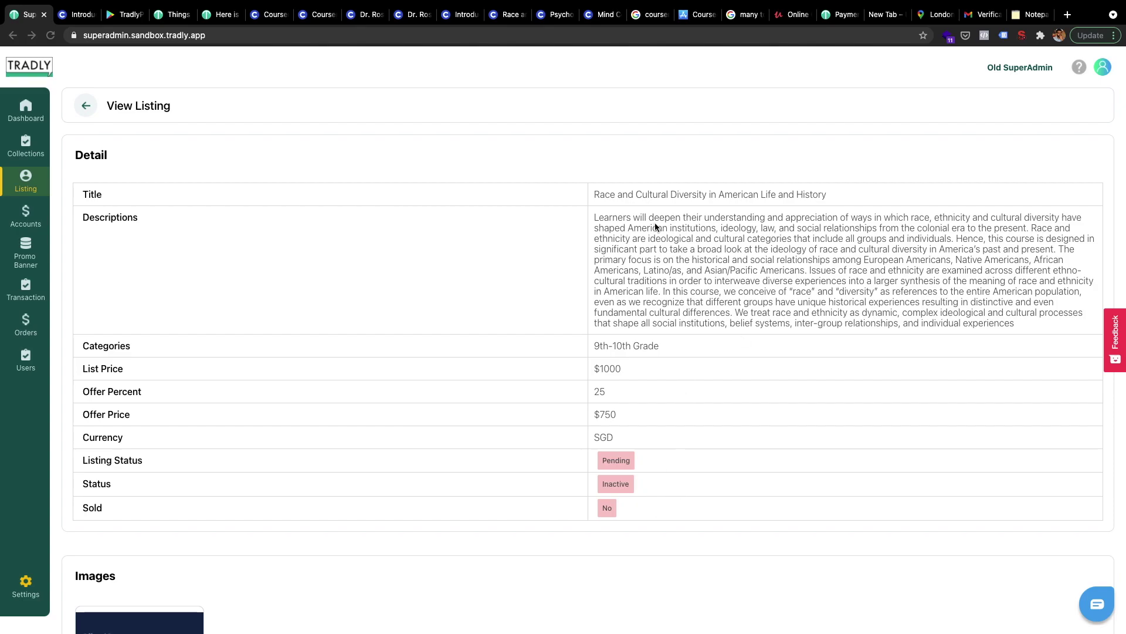
{"action": "left_click", "coordinate": [668, 329]}
{"action": "left_click", "coordinate": [680, 185]}
{"action": "scroll", "coordinate": [663, 404], "scroll_direction": "down", "scroll_amount": 1}
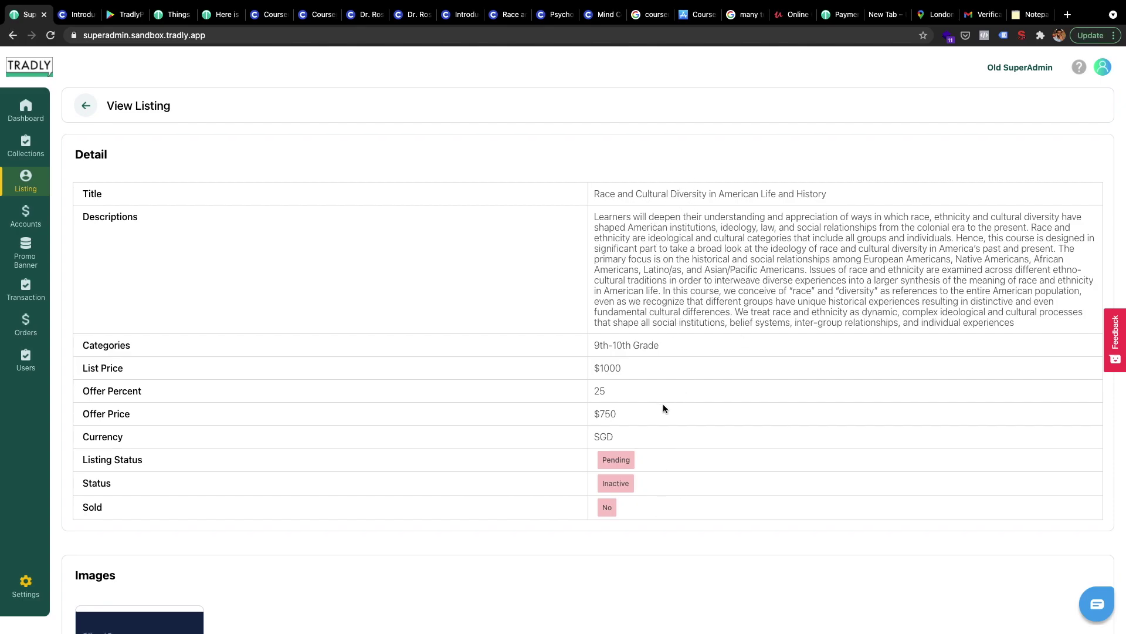
{"action": "scroll", "coordinate": [663, 404], "scroll_direction": "down", "scroll_amount": 10}
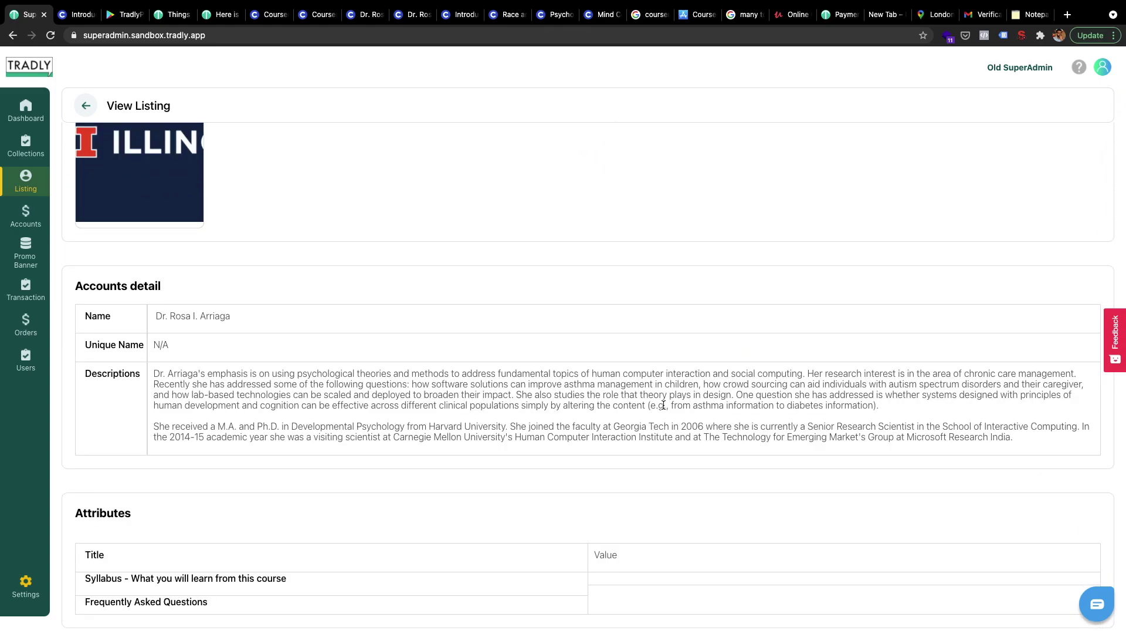
{"action": "left_click", "coordinate": [631, 513]}
{"action": "left_click_drag", "start_coordinate": [615, 471], "coordinate": [613, 505]}
{"action": "left_click_drag", "start_coordinate": [615, 478], "coordinate": [616, 525]}
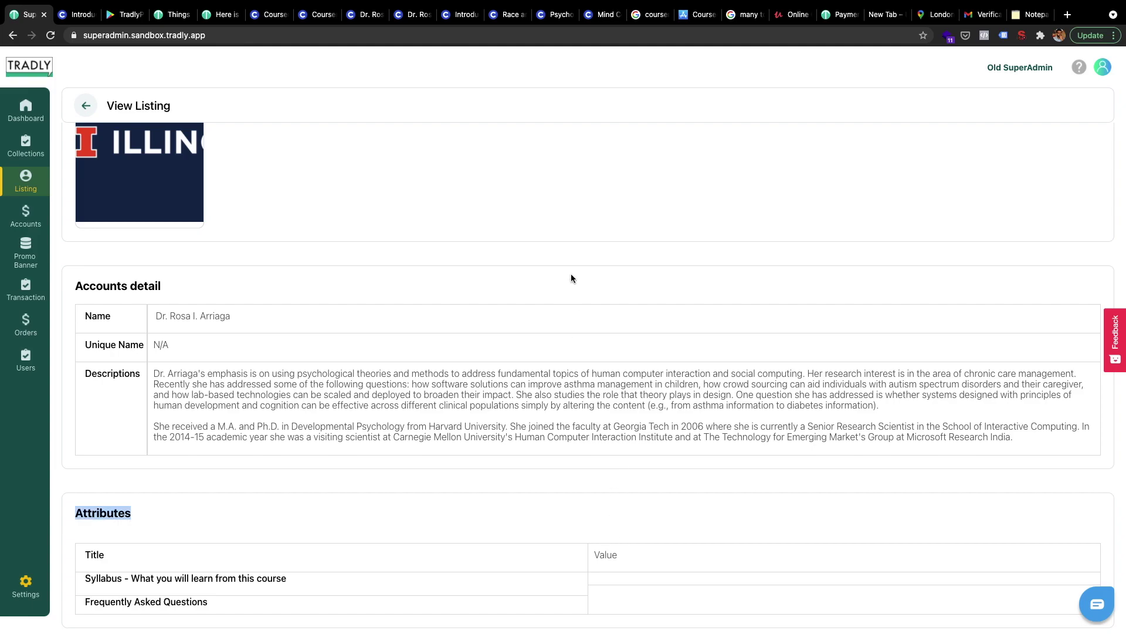
{"action": "scroll", "coordinate": [571, 280], "scroll_direction": "up", "scroll_amount": 9}
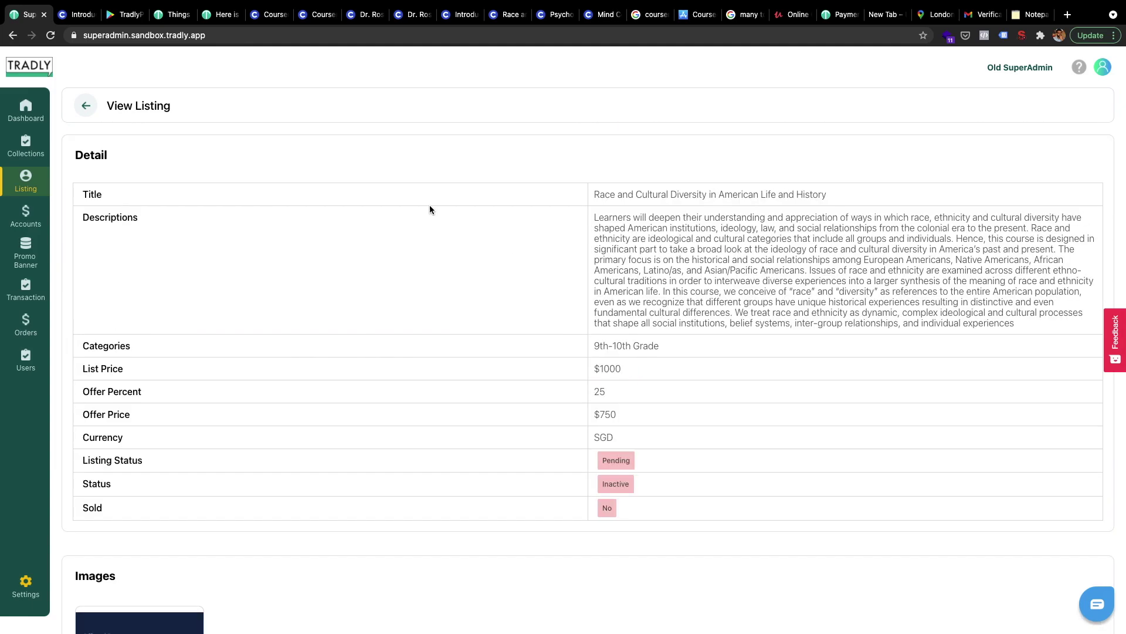
{"action": "left_click", "coordinate": [86, 106]}
Approve the Race and Cultural Diversity listing 426 and confirm with OK.
{"action": "scroll", "coordinate": [882, 186], "scroll_direction": "right", "scroll_amount": 6}
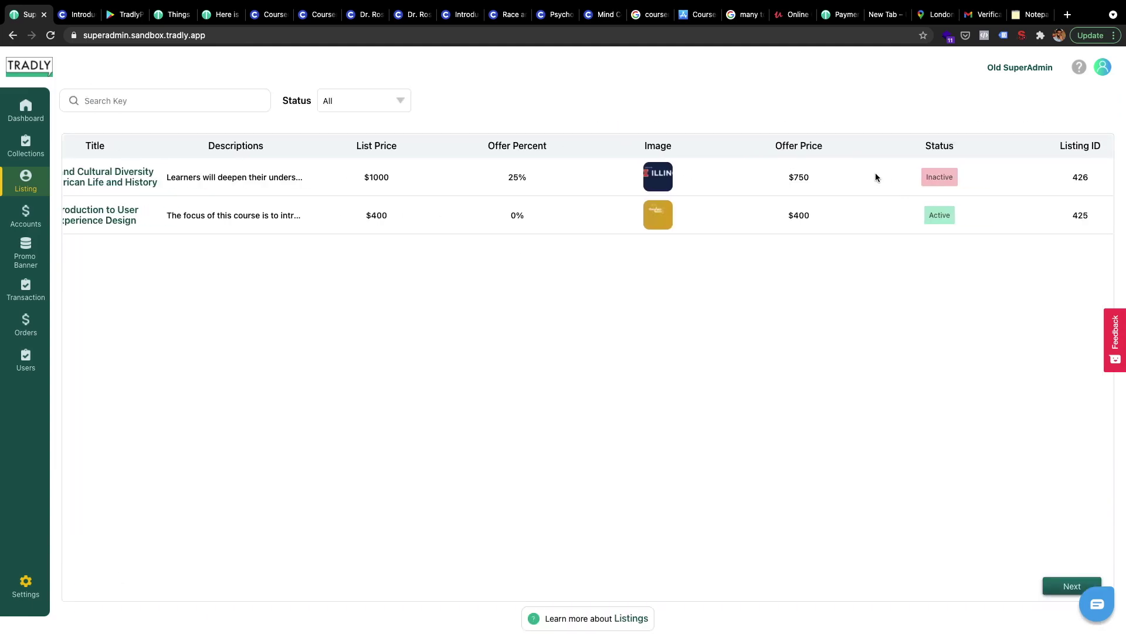
{"action": "left_click", "coordinate": [878, 179]}
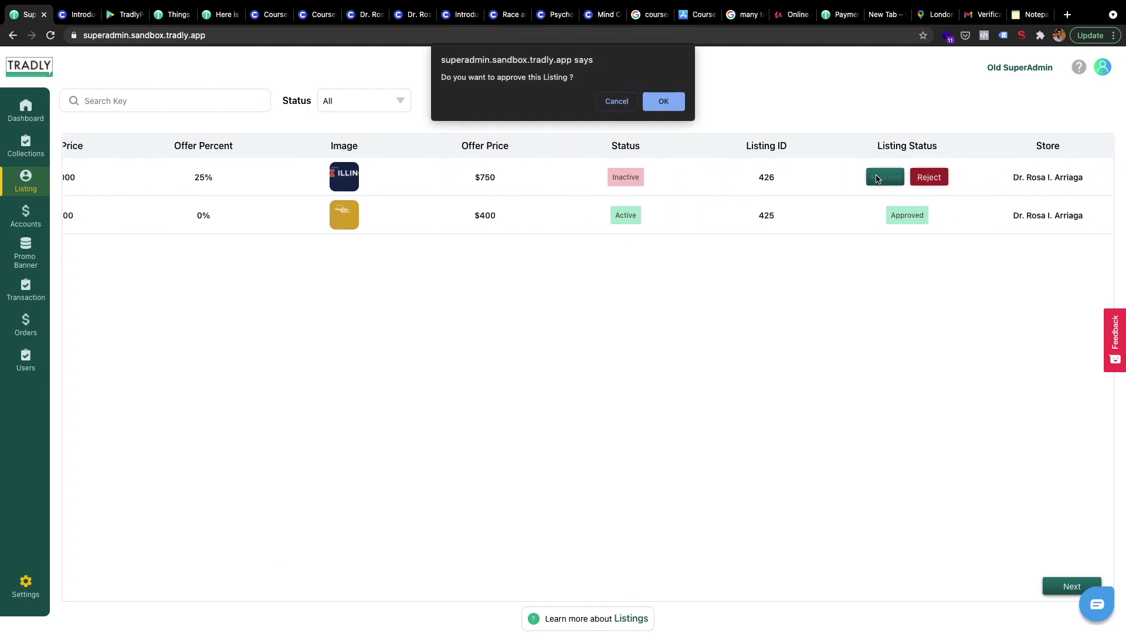
{"action": "left_click", "coordinate": [674, 108]}
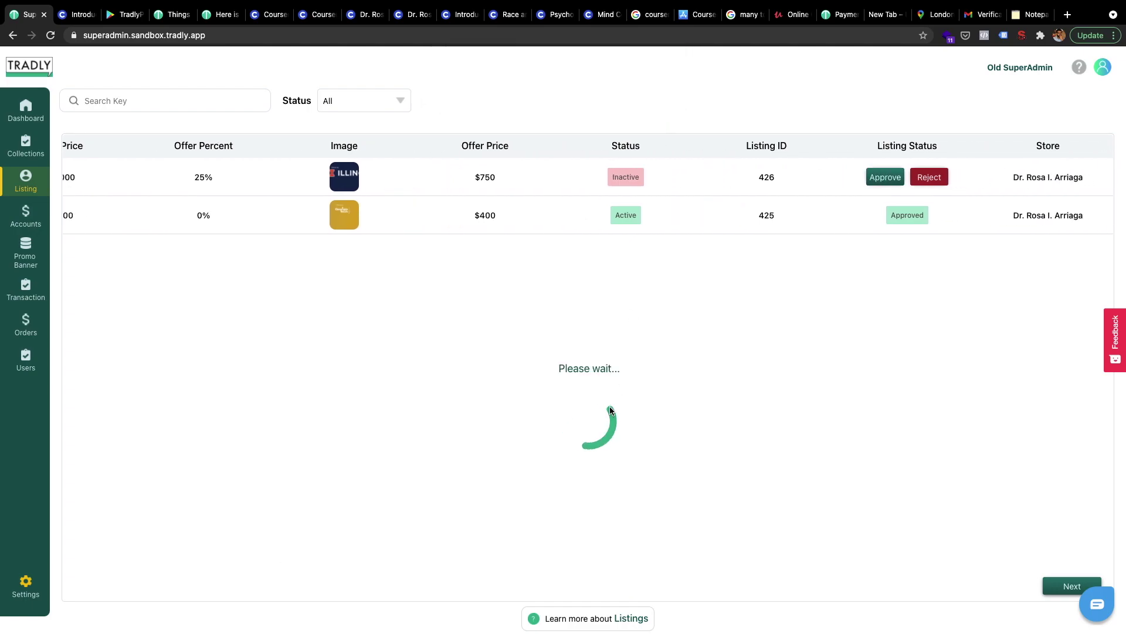
In the simulator, choose Ignore Limit For Today and refresh the seller's store.
{"action": "key", "text": "ctrl+Left"}
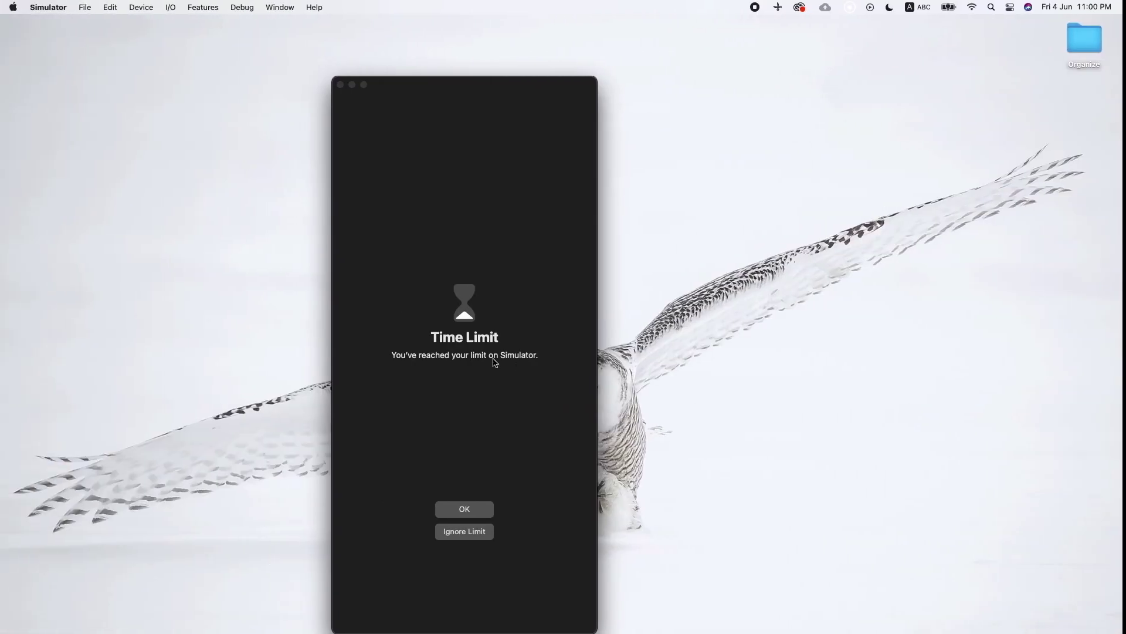
{"action": "left_click", "coordinate": [470, 532]}
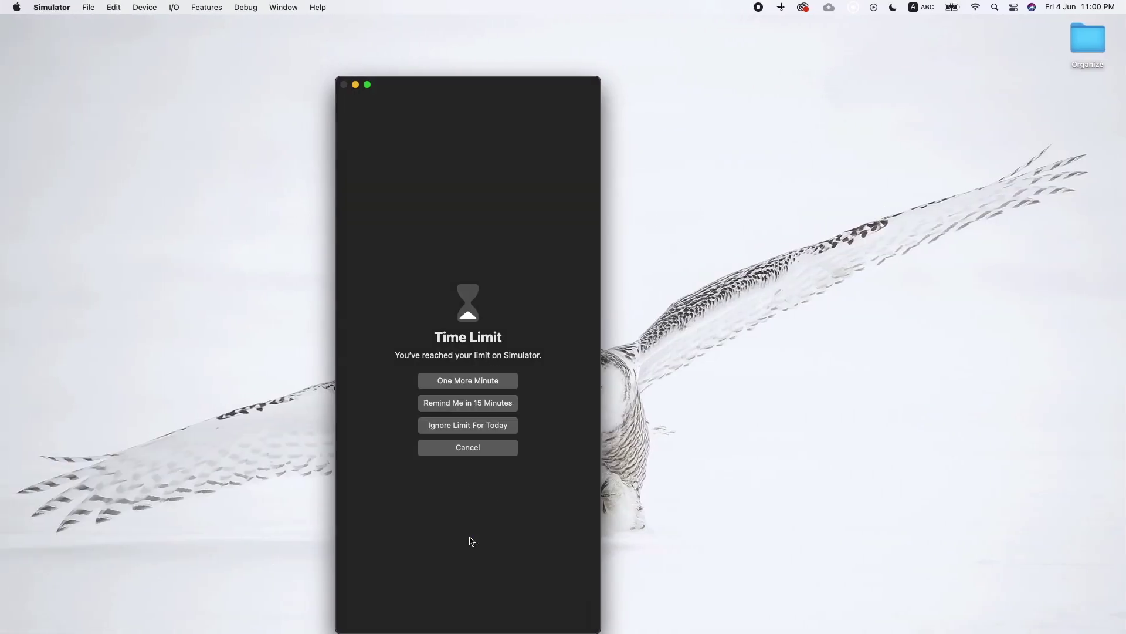
{"action": "left_click", "coordinate": [481, 429]}
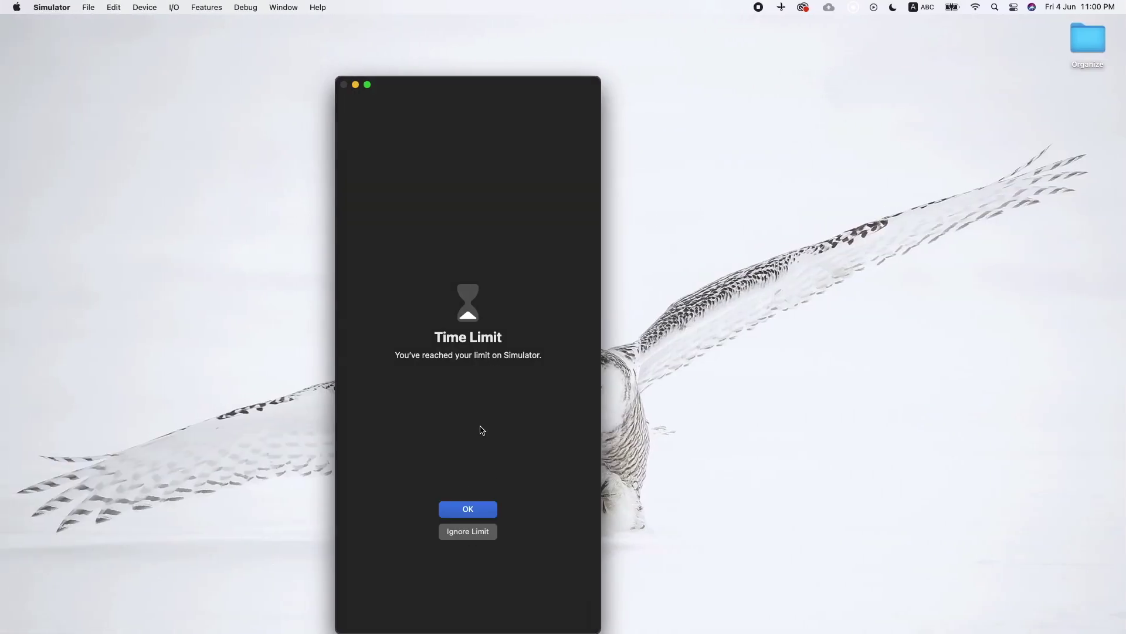
{"action": "left_click_drag", "start_coordinate": [516, 282], "coordinate": [527, 585]}
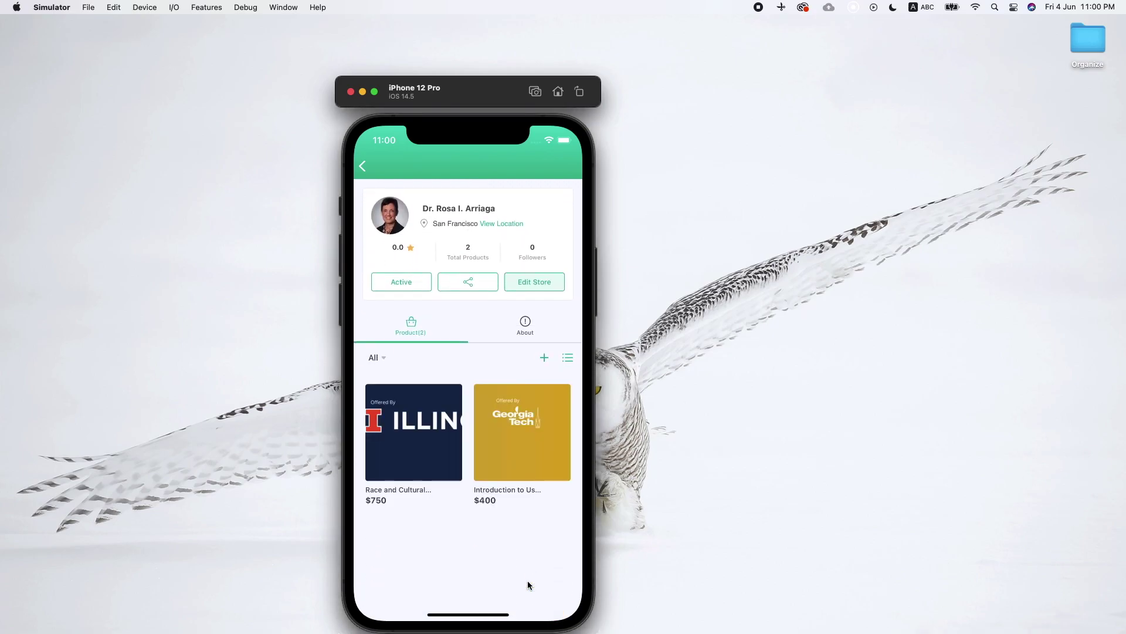
Open the Race and Cultural Diversity course page and scroll through its description to Details.
{"action": "left_click", "coordinate": [400, 458]}
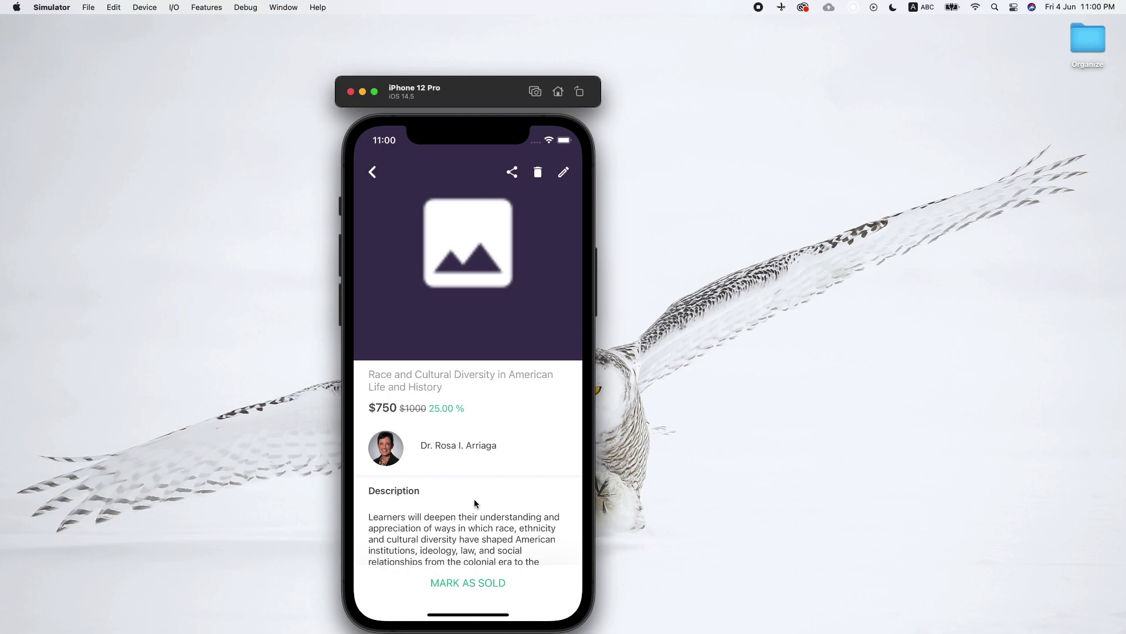
{"action": "left_click_drag", "start_coordinate": [474, 498], "coordinate": [396, 376]}
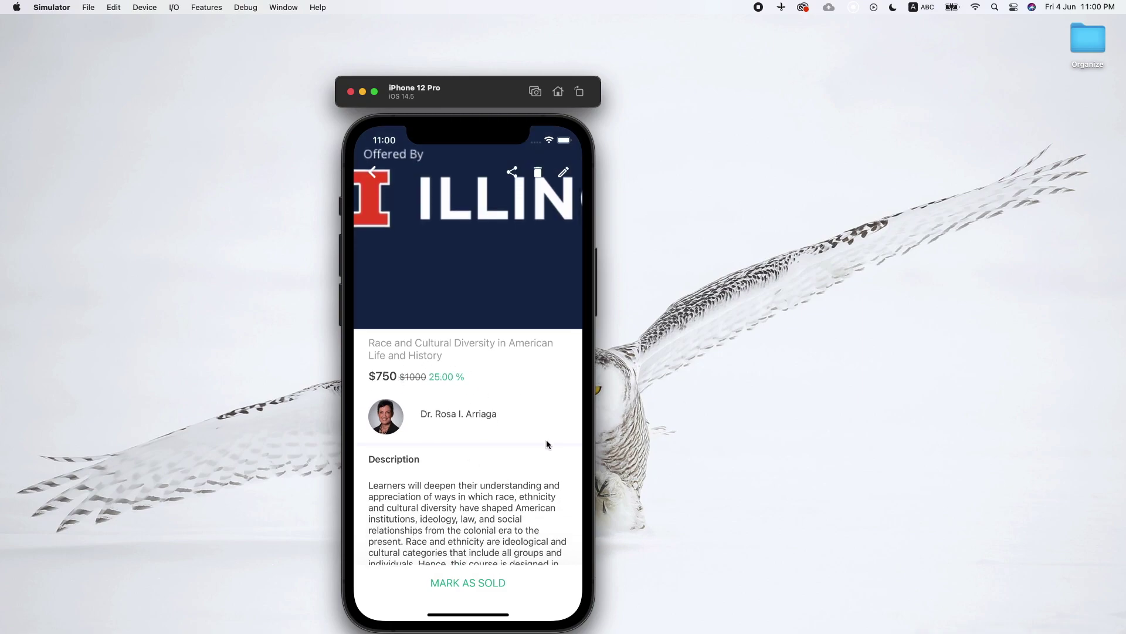
{"action": "left_click_drag", "start_coordinate": [503, 503], "coordinate": [517, 275]}
{"action": "left_click_drag", "start_coordinate": [515, 420], "coordinate": [505, 331]}
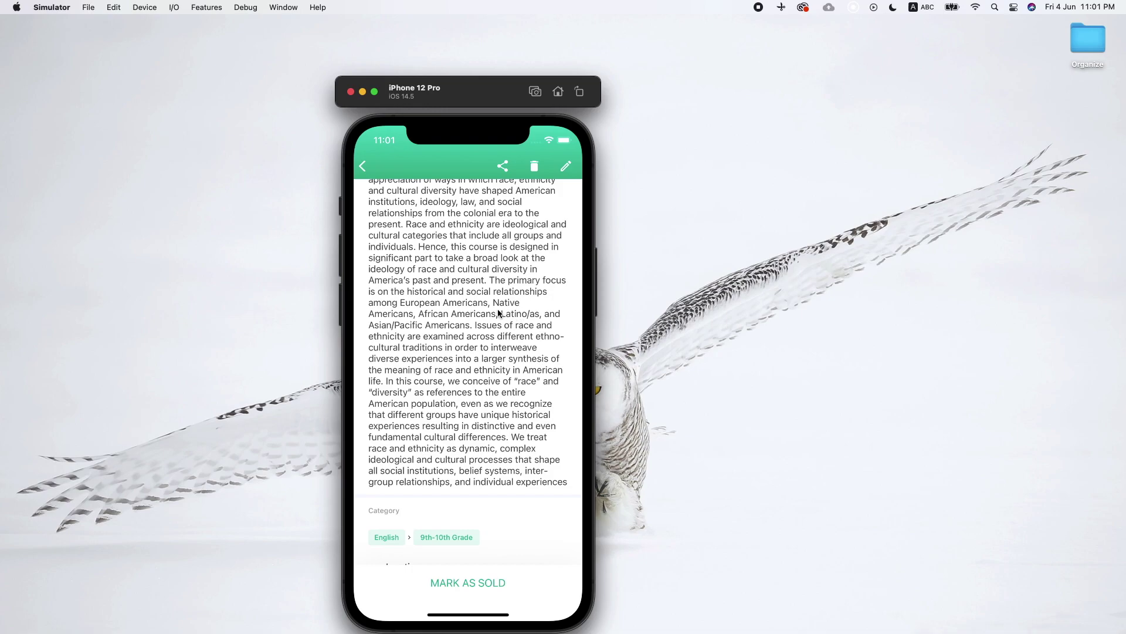
{"action": "mouse_move", "coordinate": [497, 308]}
{"action": "left_mouse_down"}
{"action": "mouse_move", "coordinate": [475, 389]}
{"action": "mouse_move", "coordinate": [515, 305]}
{"action": "left_mouse_up"}
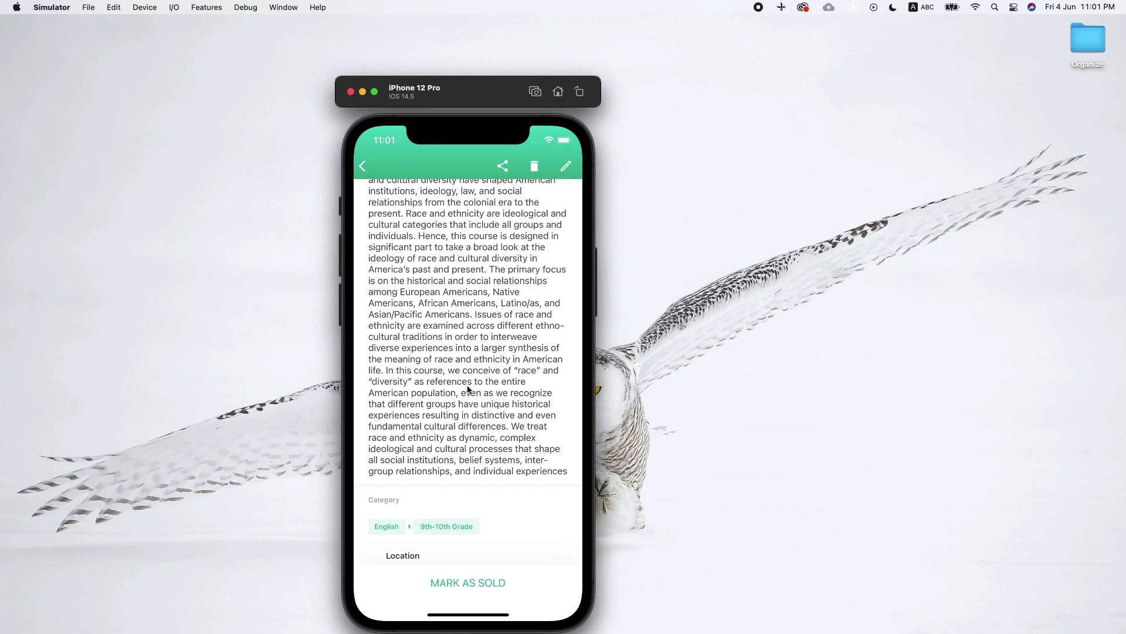
{"action": "left_click_drag", "start_coordinate": [468, 389], "coordinate": [483, 316]}
{"action": "left_click_drag", "start_coordinate": [473, 386], "coordinate": [485, 282]}
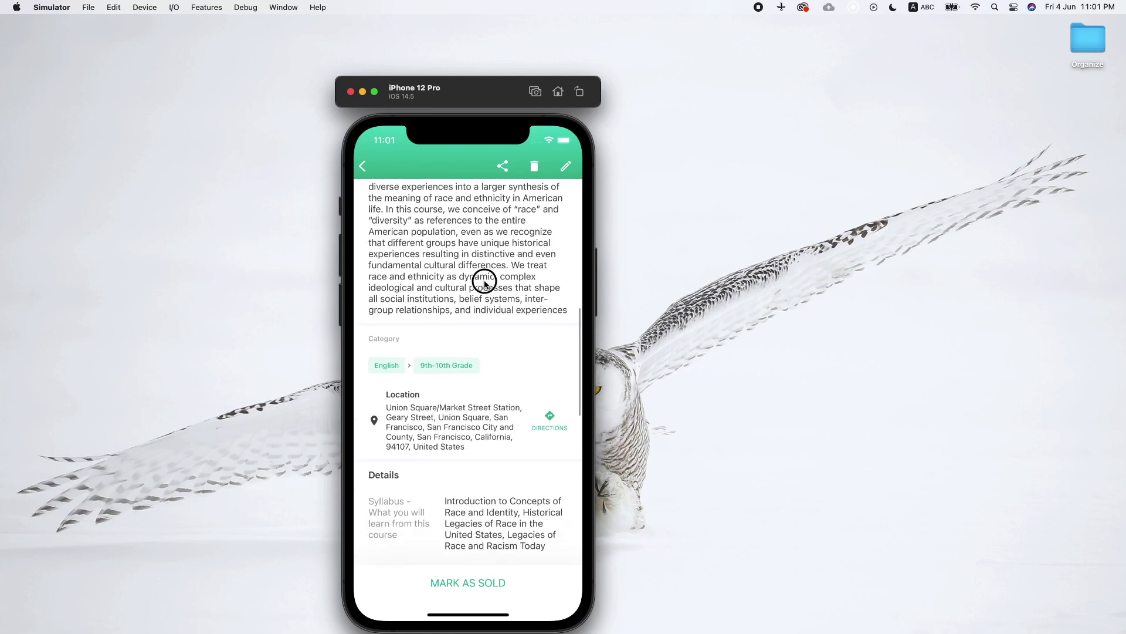
{"action": "left_click_drag", "start_coordinate": [493, 450], "coordinate": [455, 379]}
Read the course's Frequently Asked Questions, then go to the instructor's Coursera bio tab in Chrome.
{"action": "scroll", "coordinate": [486, 381], "scroll_direction": "down", "scroll_amount": 5}
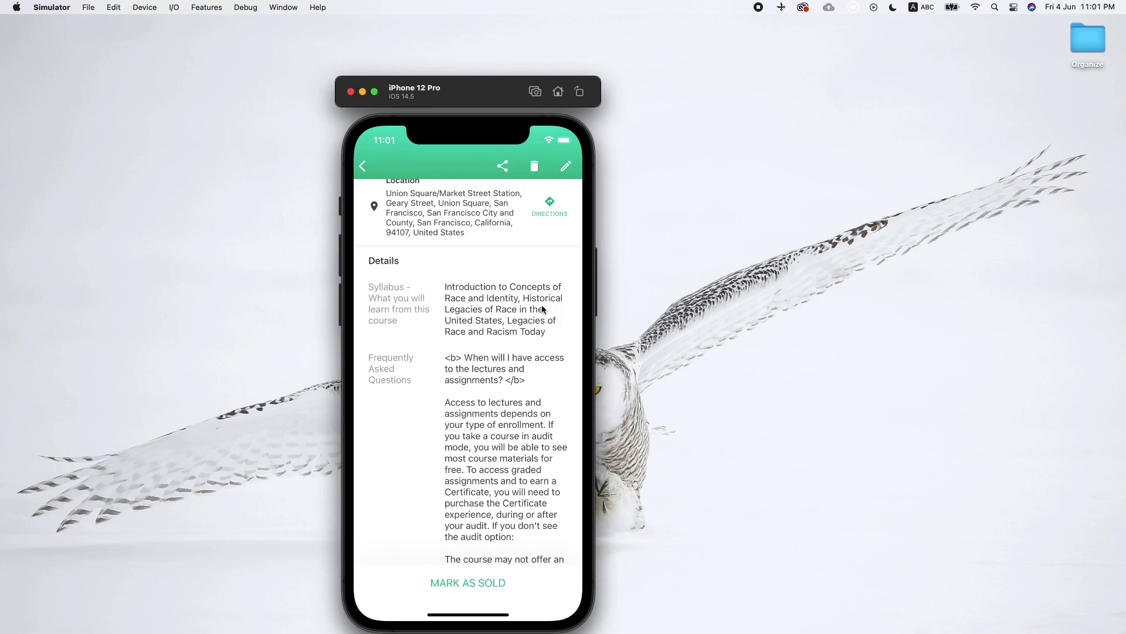
{"action": "left_click_drag", "start_coordinate": [541, 304], "coordinate": [540, 299]}
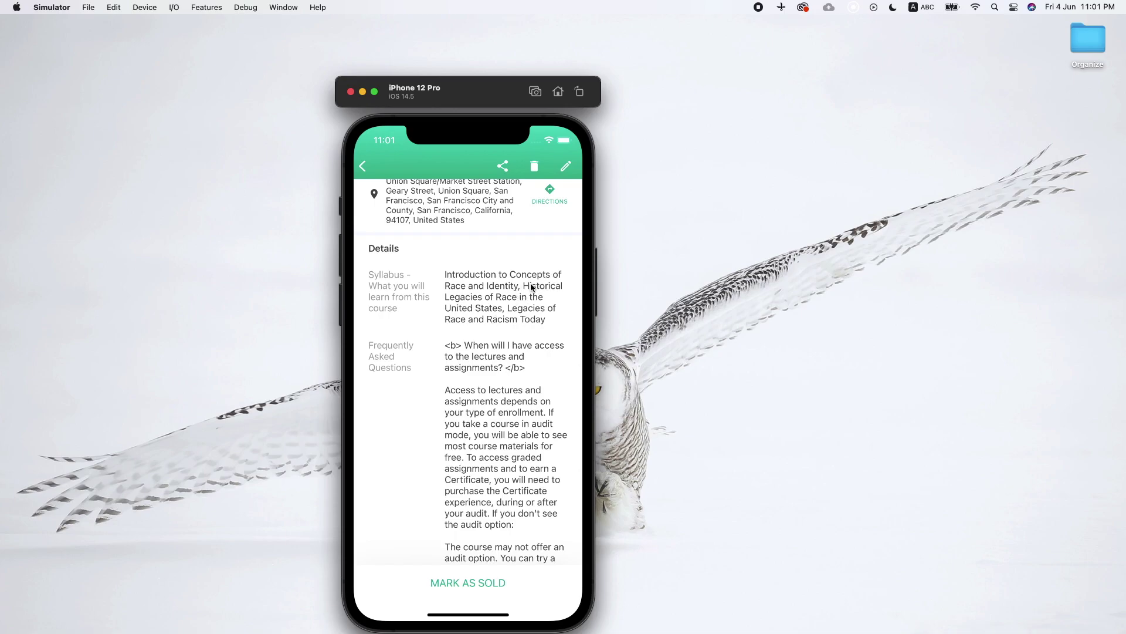
{"action": "left_click_drag", "start_coordinate": [493, 437], "coordinate": [484, 255]}
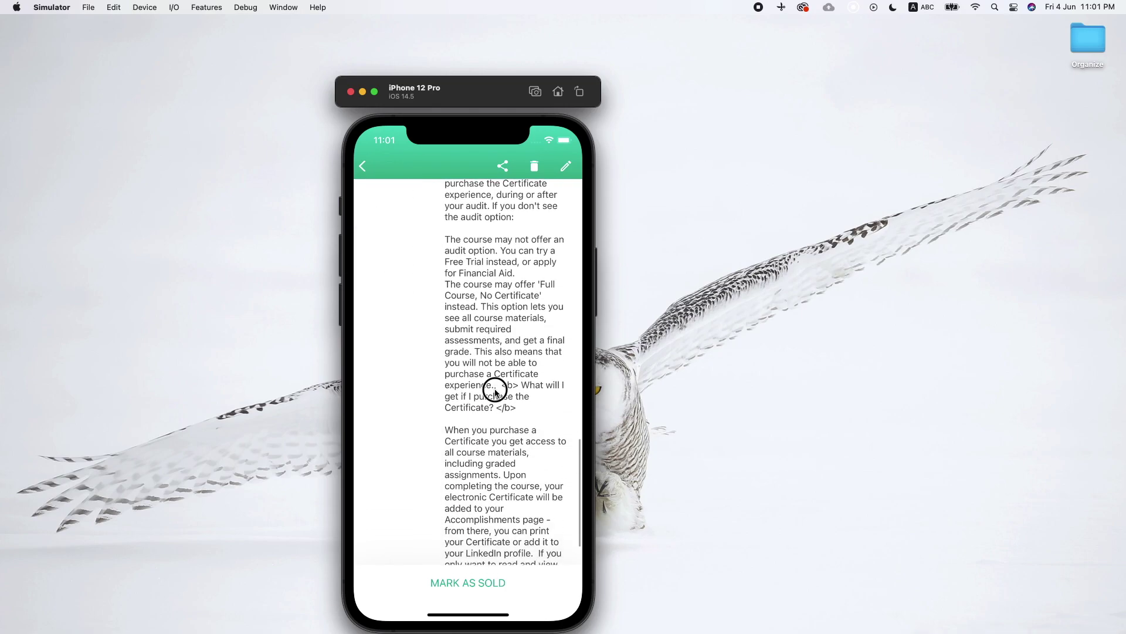
{"action": "left_click_drag", "start_coordinate": [495, 385], "coordinate": [506, 533]}
{"action": "left_click_drag", "start_coordinate": [512, 283], "coordinate": [510, 363]}
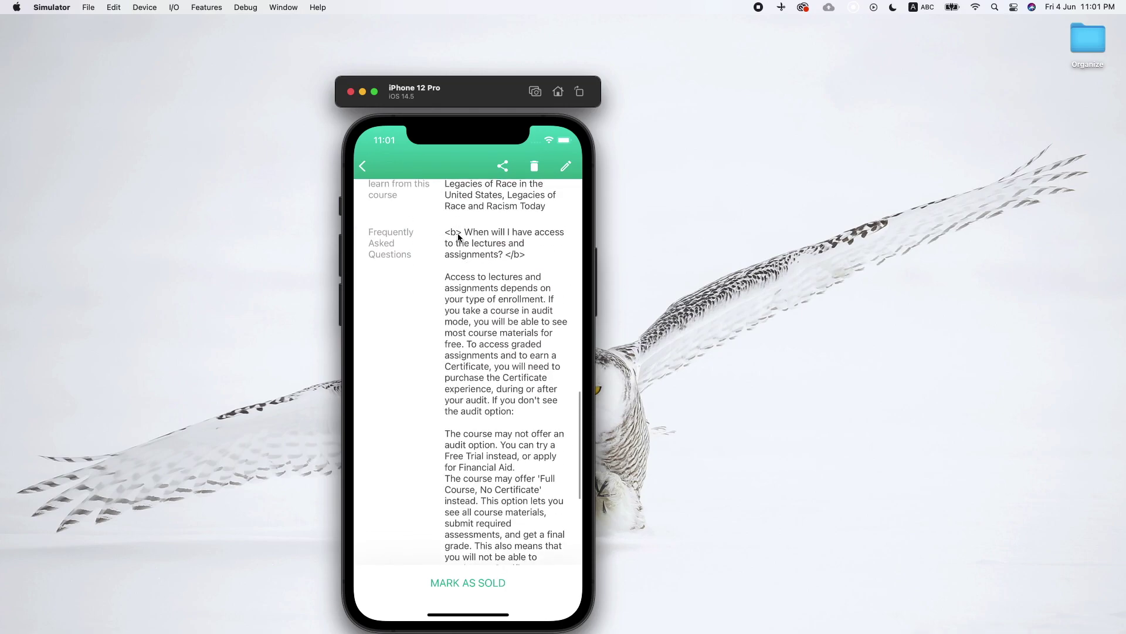
{"action": "left_click_drag", "start_coordinate": [504, 401], "coordinate": [503, 235]}
{"action": "left_click_drag", "start_coordinate": [509, 427], "coordinate": [509, 278]}
{"action": "left_click_drag", "start_coordinate": [521, 411], "coordinate": [515, 496]}
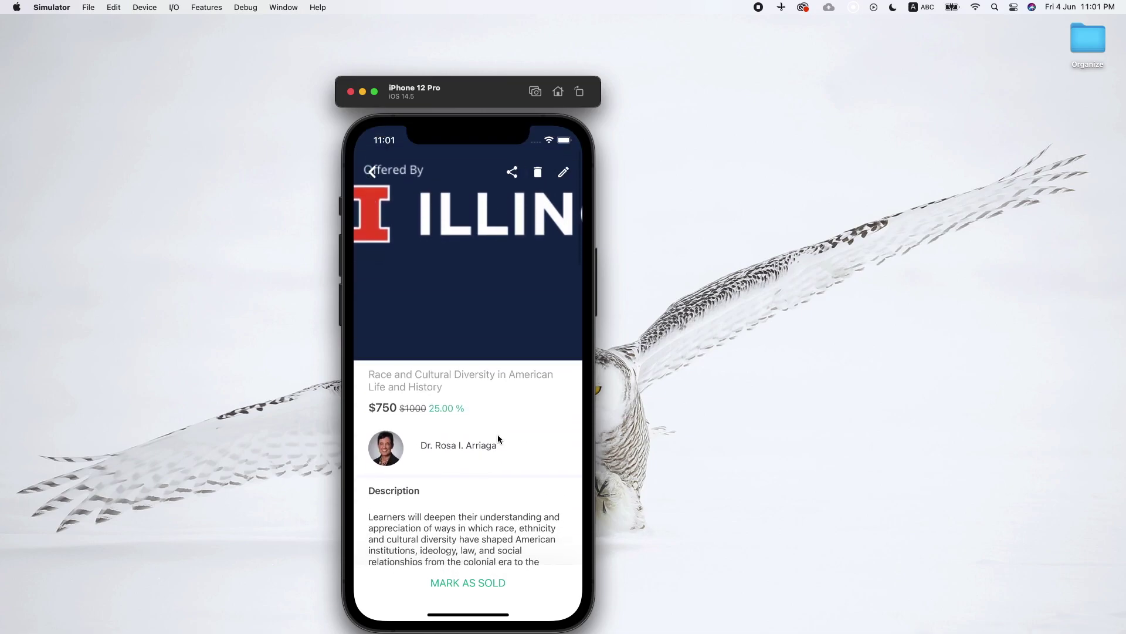
{"action": "key", "text": "ctrl+Right"}
{"action": "left_click", "coordinate": [430, 13]}
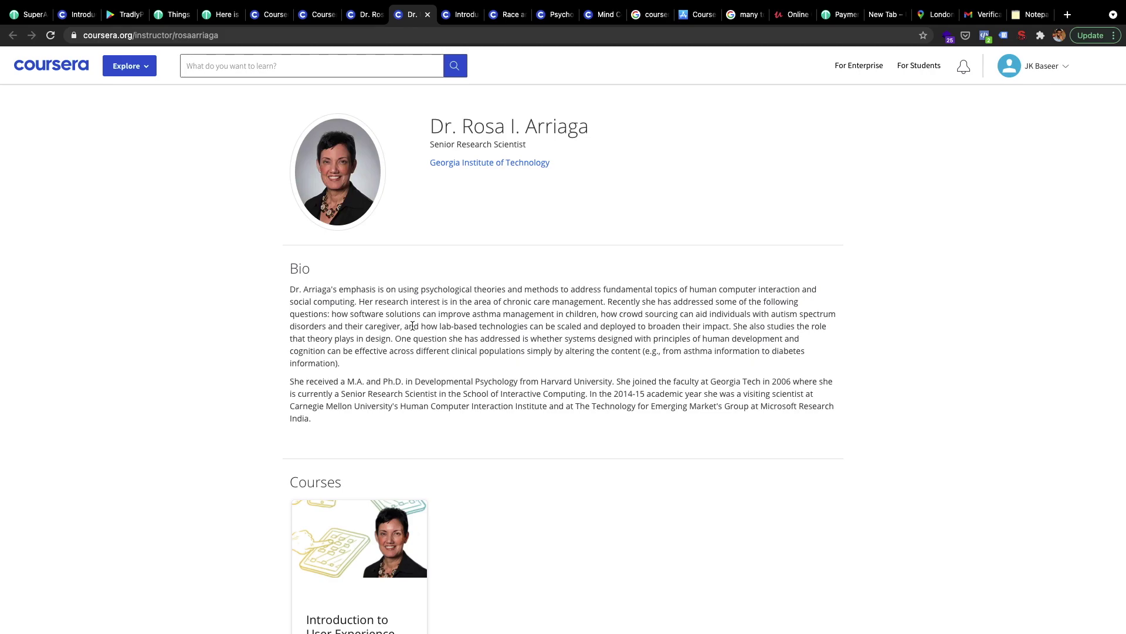
Switch back to the Coursera tab showing the Introduction to User Experience Design course page.
{"action": "scroll", "coordinate": [412, 326], "scroll_direction": "down", "scroll_amount": 1}
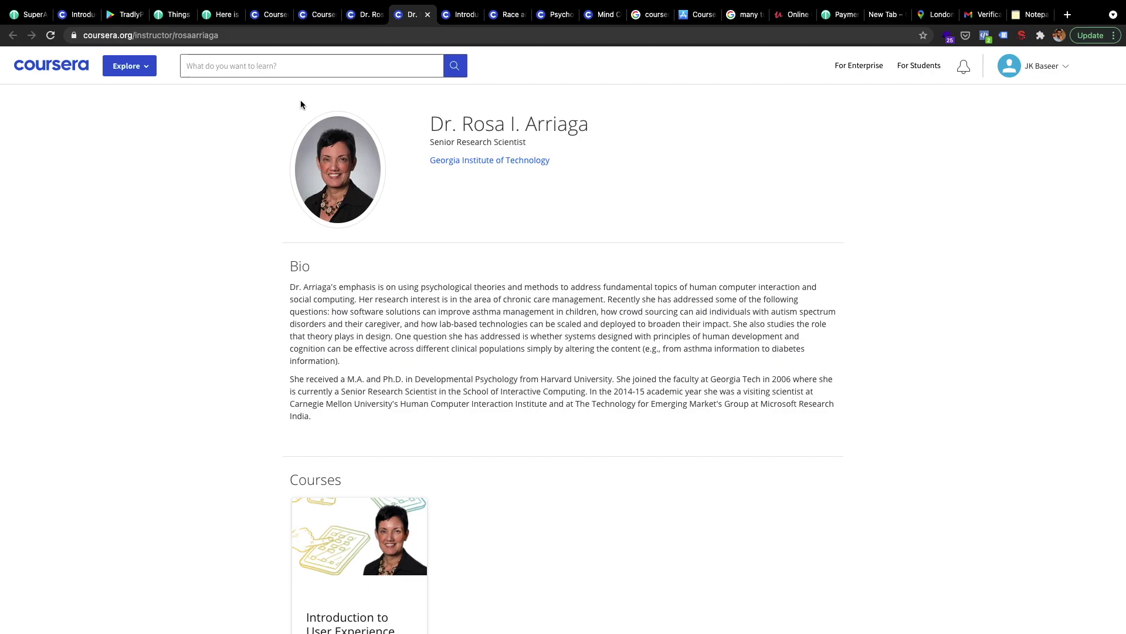
{"action": "left_click", "coordinate": [460, 14]}
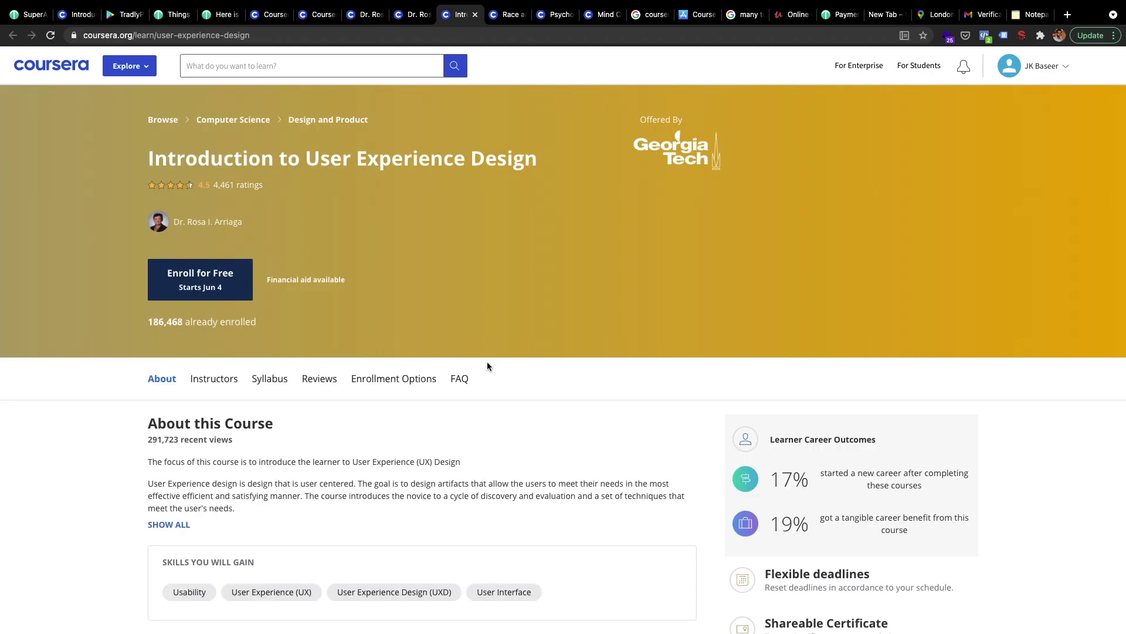
{"action": "left_click_drag", "start_coordinate": [450, 414], "coordinate": [467, 226]}
{"action": "left_click", "coordinate": [508, 309]}
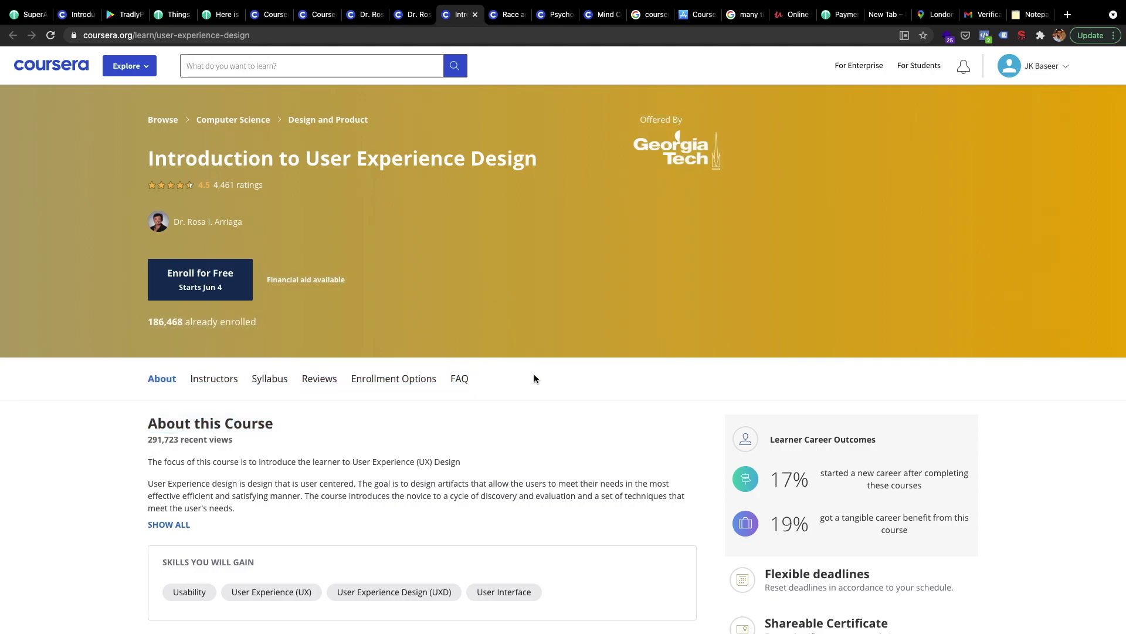
{"action": "left_click_drag", "start_coordinate": [554, 446], "coordinate": [578, 334]}
{"action": "scroll", "coordinate": [578, 333], "scroll_direction": "down", "scroll_amount": 6}
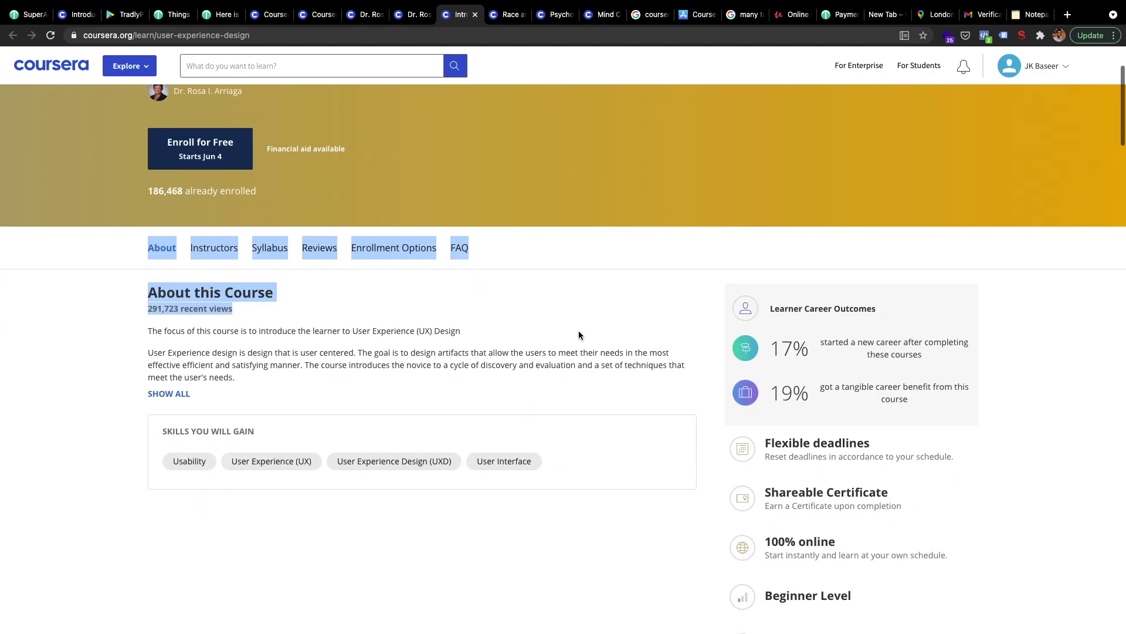
{"action": "scroll", "coordinate": [579, 332], "scroll_direction": "down", "scroll_amount": 3}
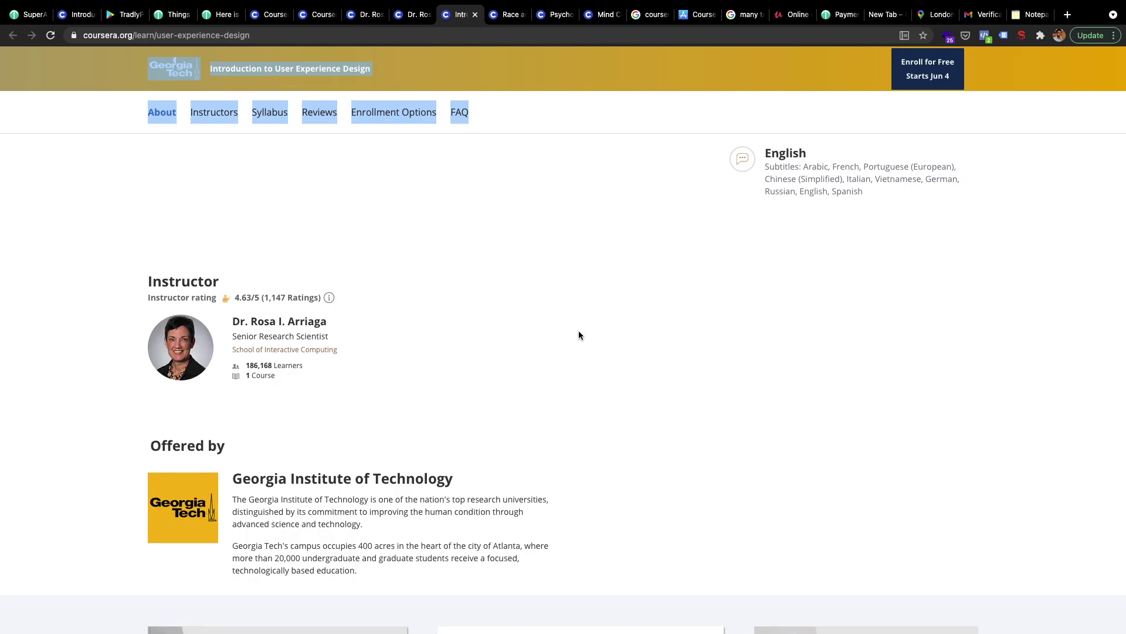
{"action": "scroll", "coordinate": [578, 329], "scroll_direction": "up", "scroll_amount": 5}
{"action": "scroll", "coordinate": [564, 209], "scroll_direction": "up", "scroll_amount": 5}
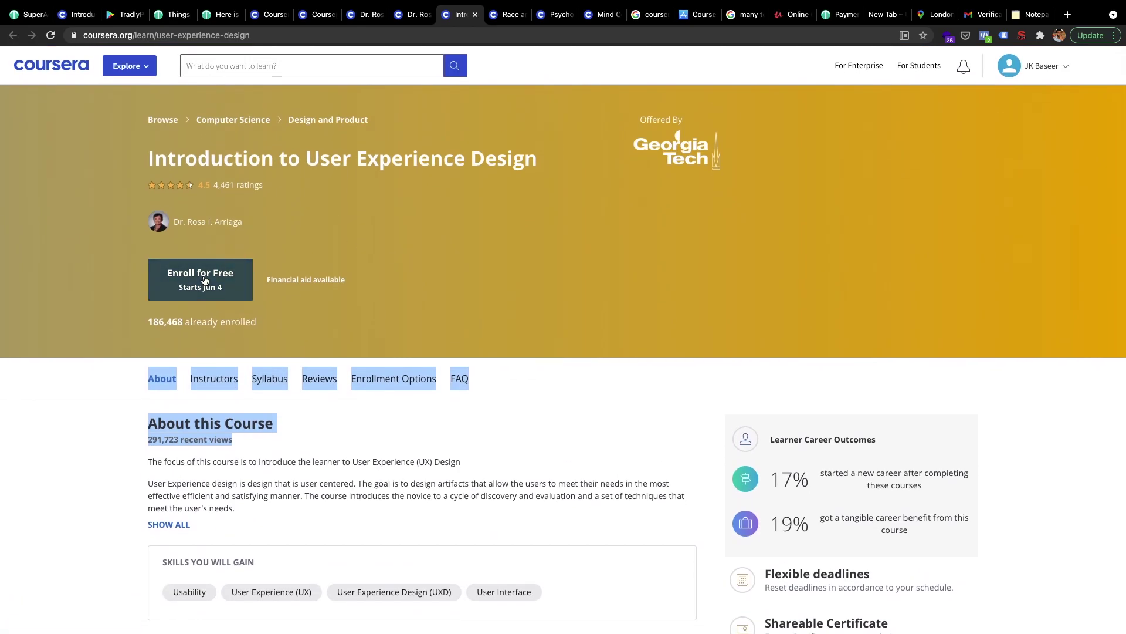
{"action": "key", "text": "ctrl+Left"}
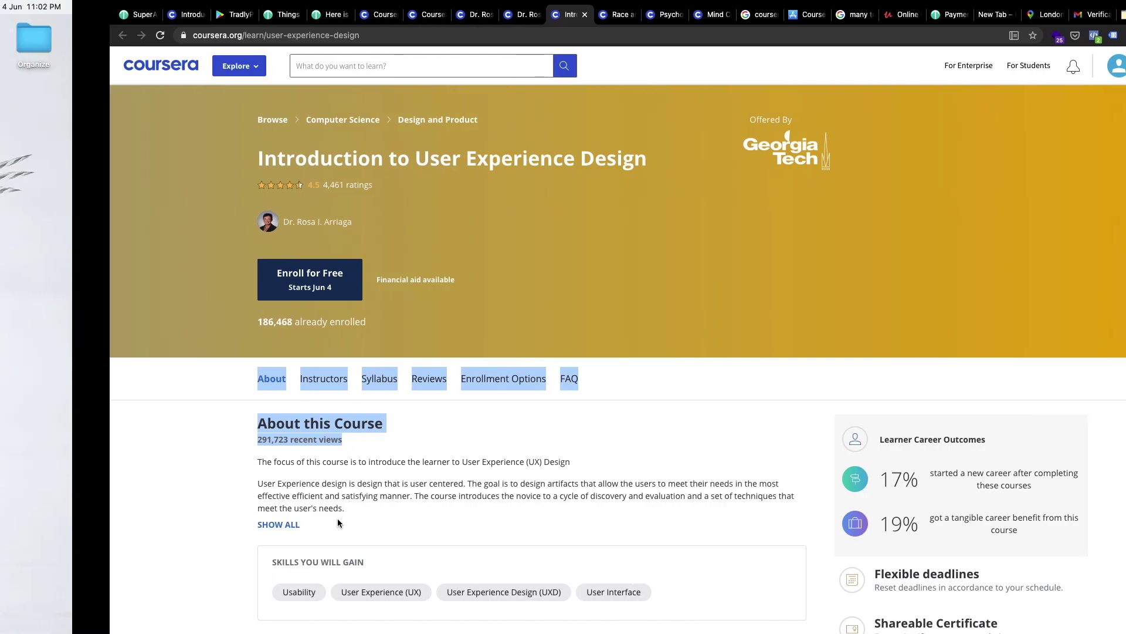
{"action": "left_click", "coordinate": [345, 428]}
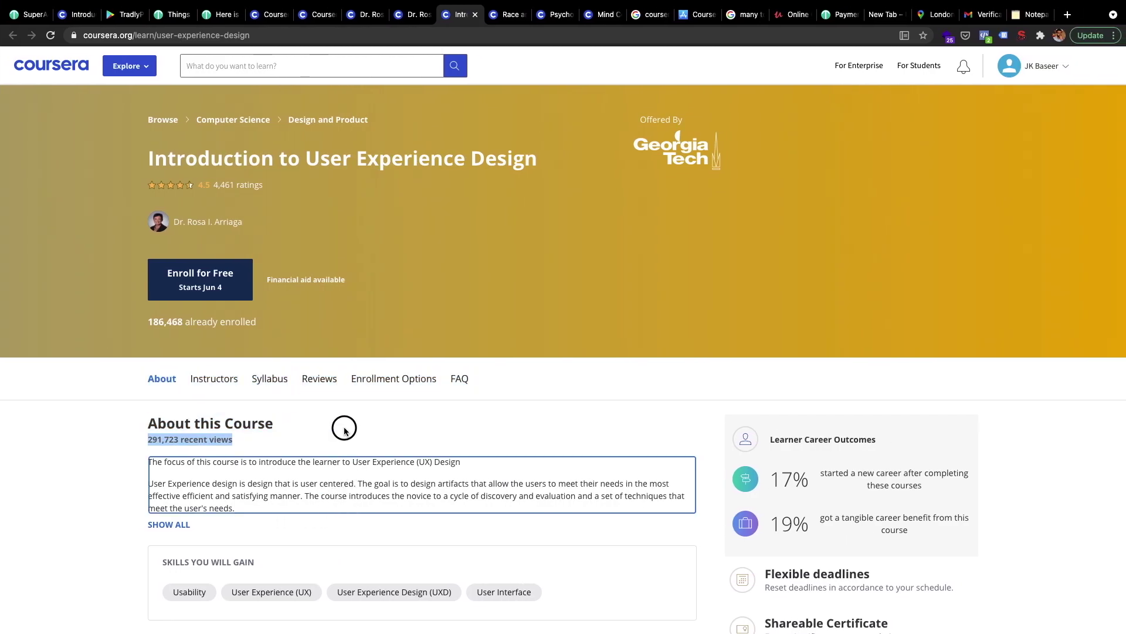
{"action": "left_click_drag", "start_coordinate": [344, 431], "coordinate": [427, 440]}
{"action": "left_click", "coordinate": [552, 410]}
{"action": "scroll", "coordinate": [551, 411], "scroll_direction": "down", "scroll_amount": 1}
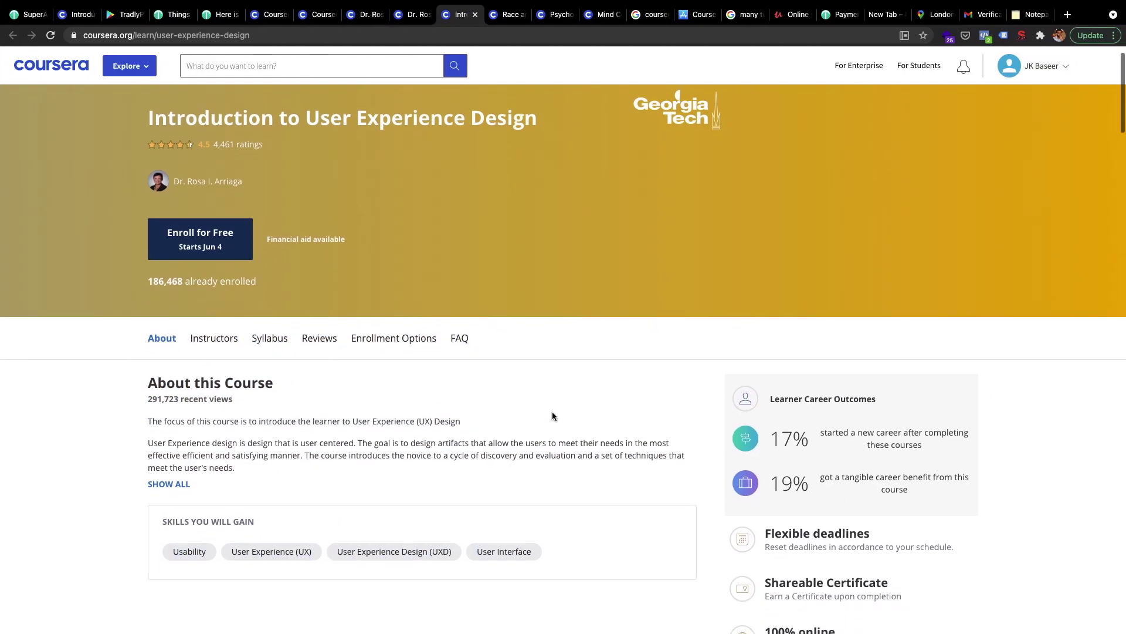
{"action": "left_click", "coordinate": [320, 339]}
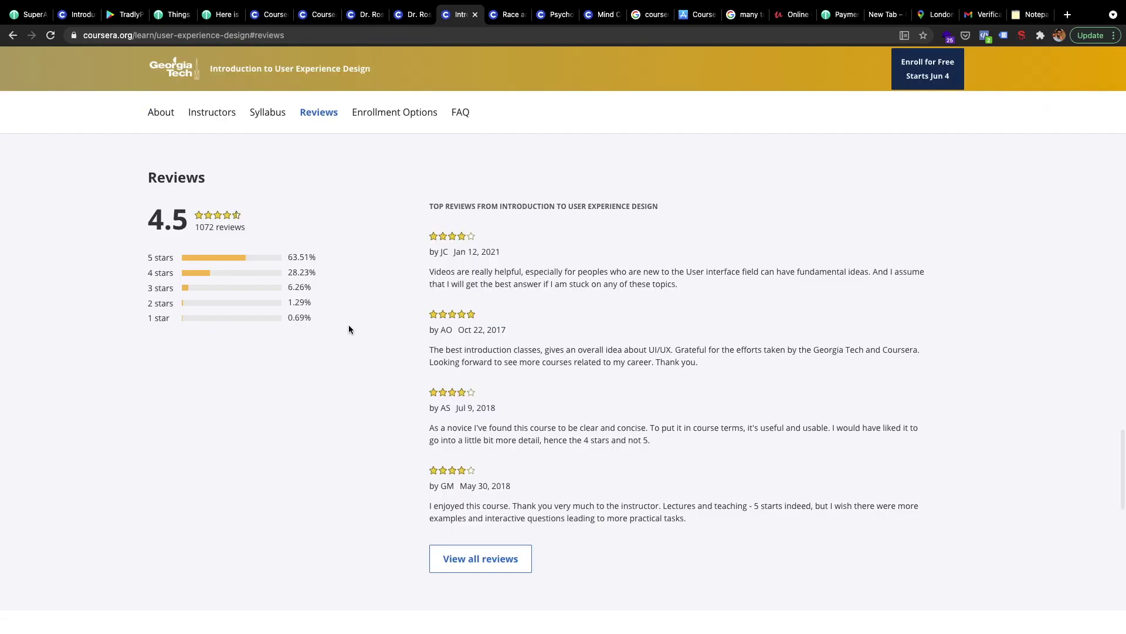
{"action": "left_click", "coordinate": [218, 115]}
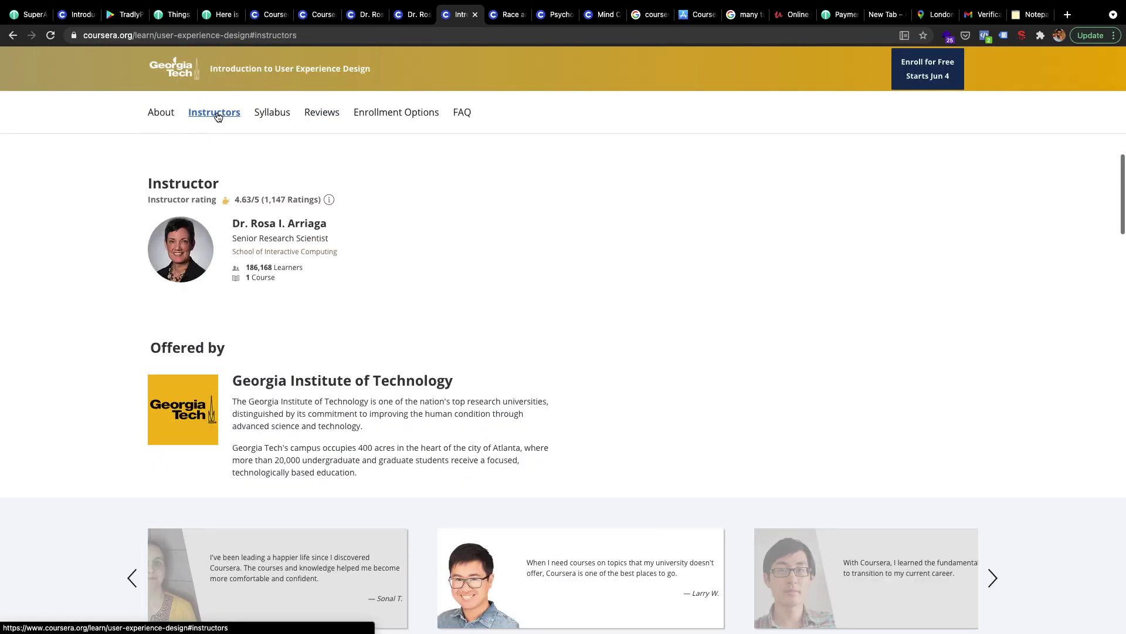
{"action": "left_click", "coordinate": [255, 114]}
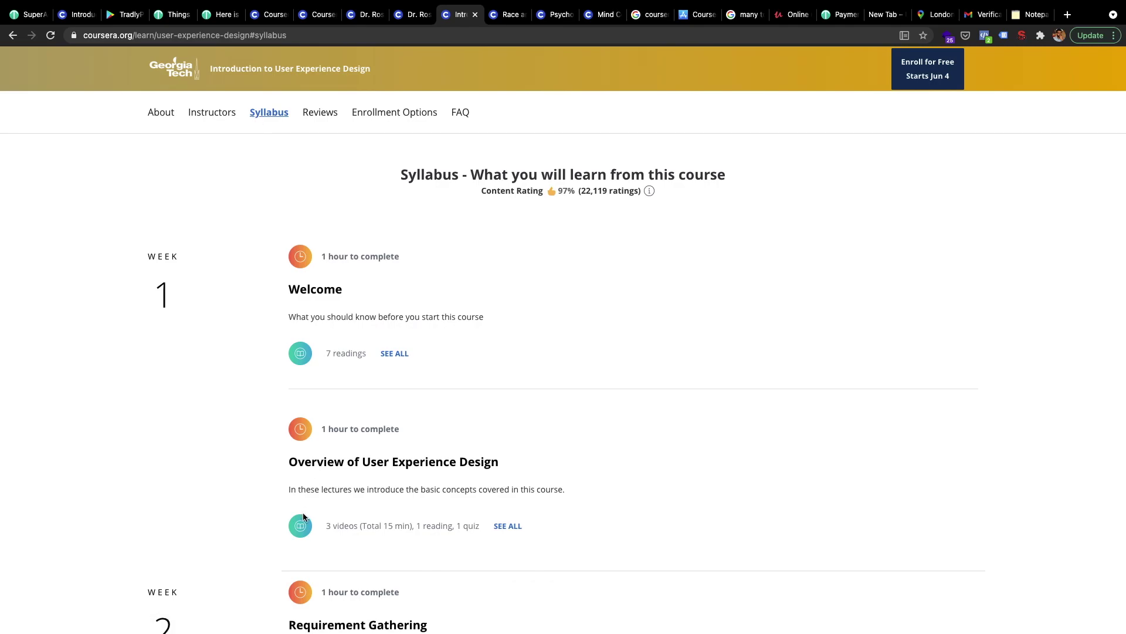
{"action": "scroll", "coordinate": [303, 516], "scroll_direction": "down", "scroll_amount": 10}
{"action": "scroll", "coordinate": [302, 512], "scroll_direction": "up", "scroll_amount": 15}
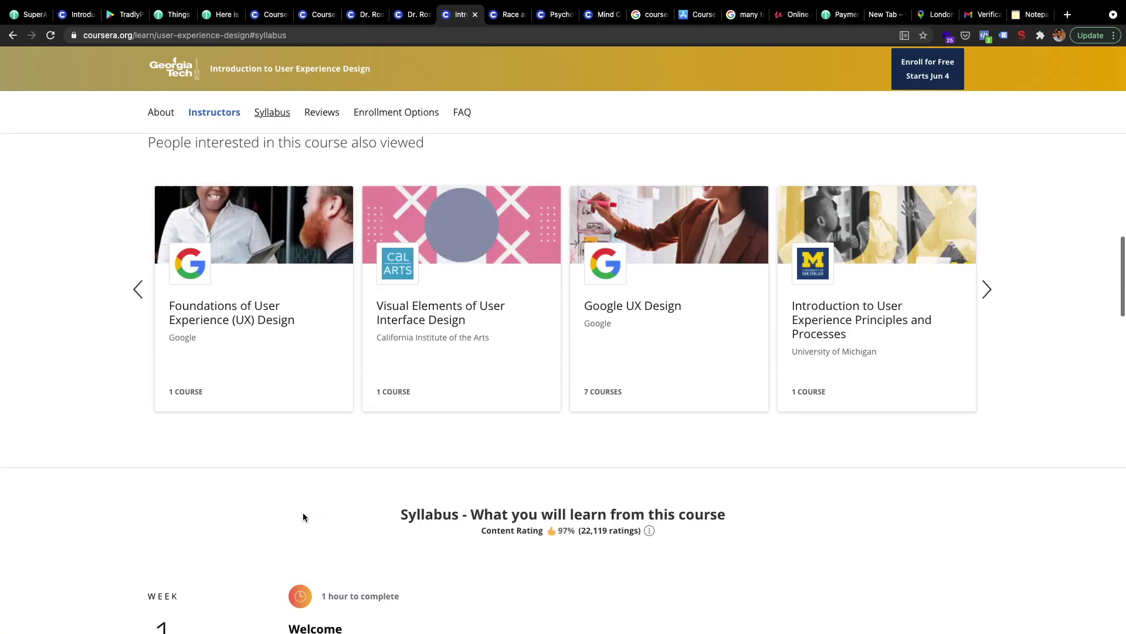
{"action": "scroll", "coordinate": [478, 318], "scroll_direction": "up", "scroll_amount": 5}
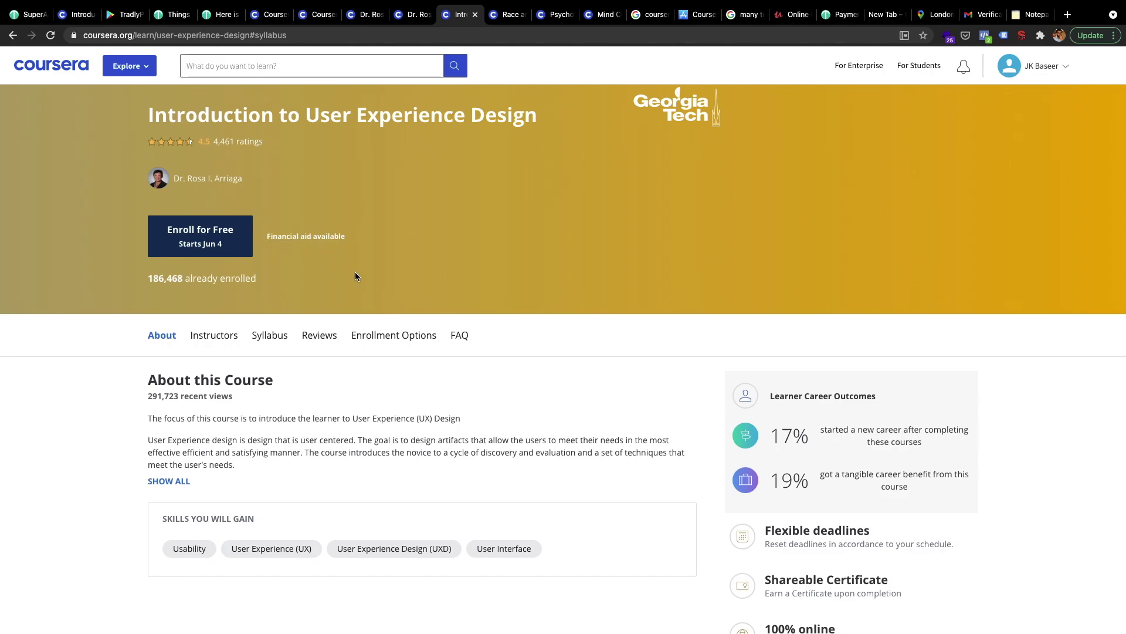
{"action": "scroll", "coordinate": [706, 397], "scroll_direction": "down", "scroll_amount": 5}
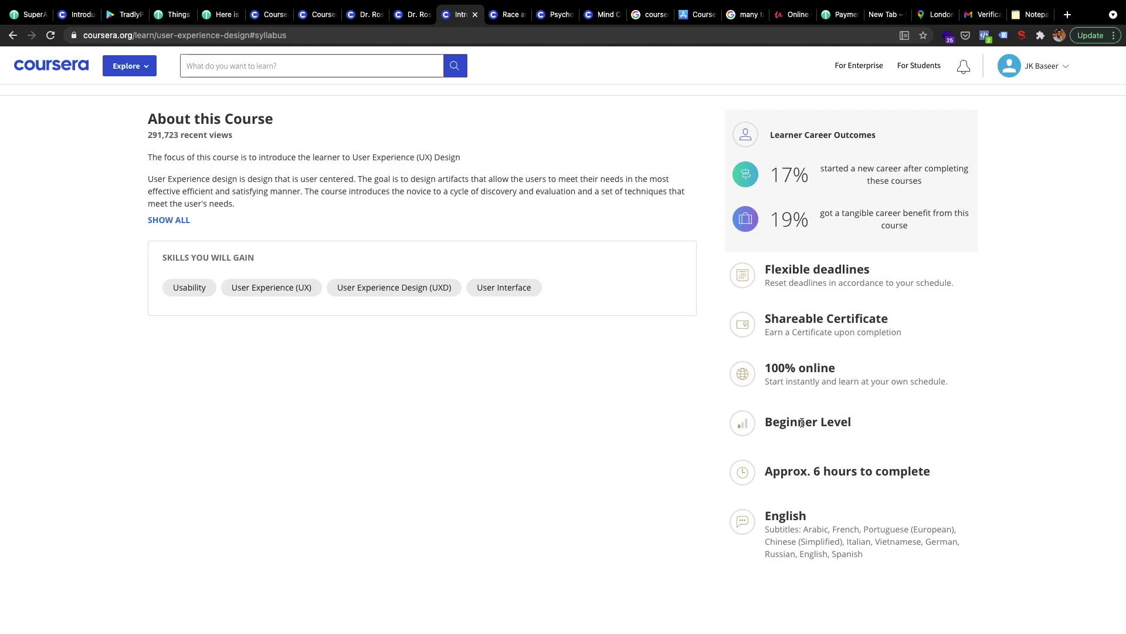
{"action": "left_click", "coordinate": [25, 19]}
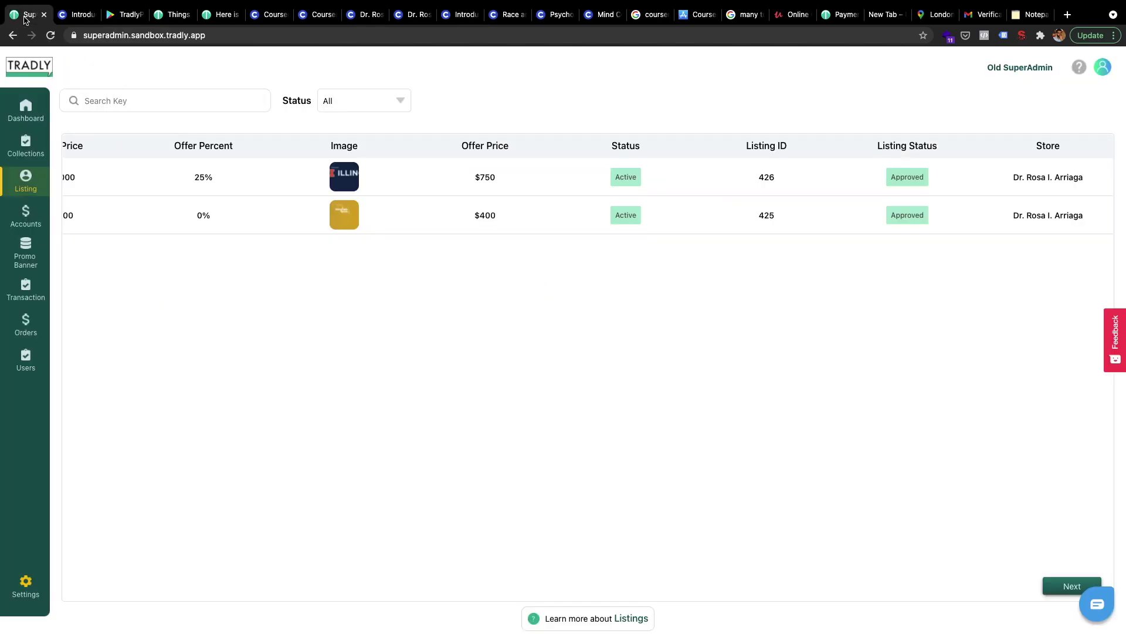
Sign in, view Settings > Listings > Listings Attributes, and open 'Learn more about Listings' documentation.
{"action": "left_click", "coordinate": [25, 584]}
{"action": "left_click", "coordinate": [421, 204]}
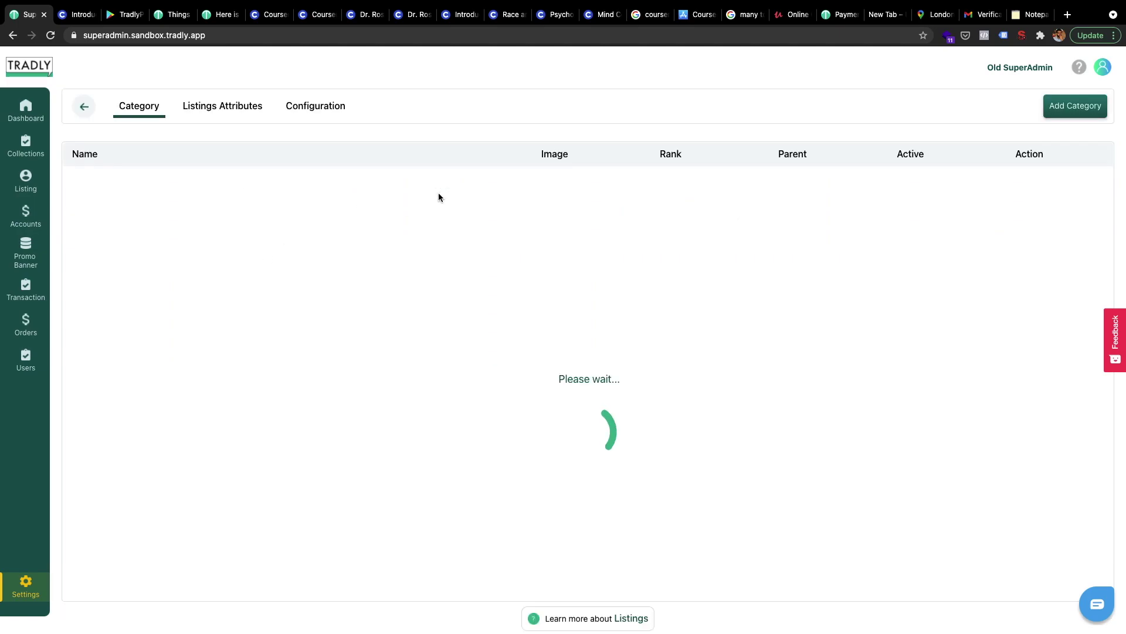
{"action": "left_click", "coordinate": [226, 111]}
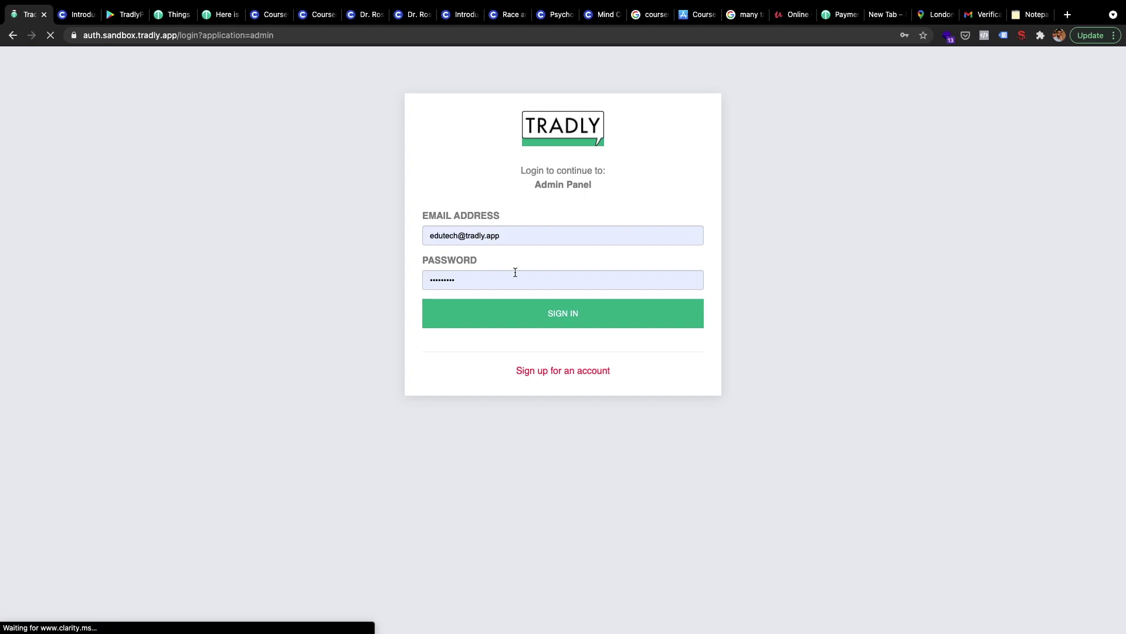
{"action": "left_click", "coordinate": [467, 323]}
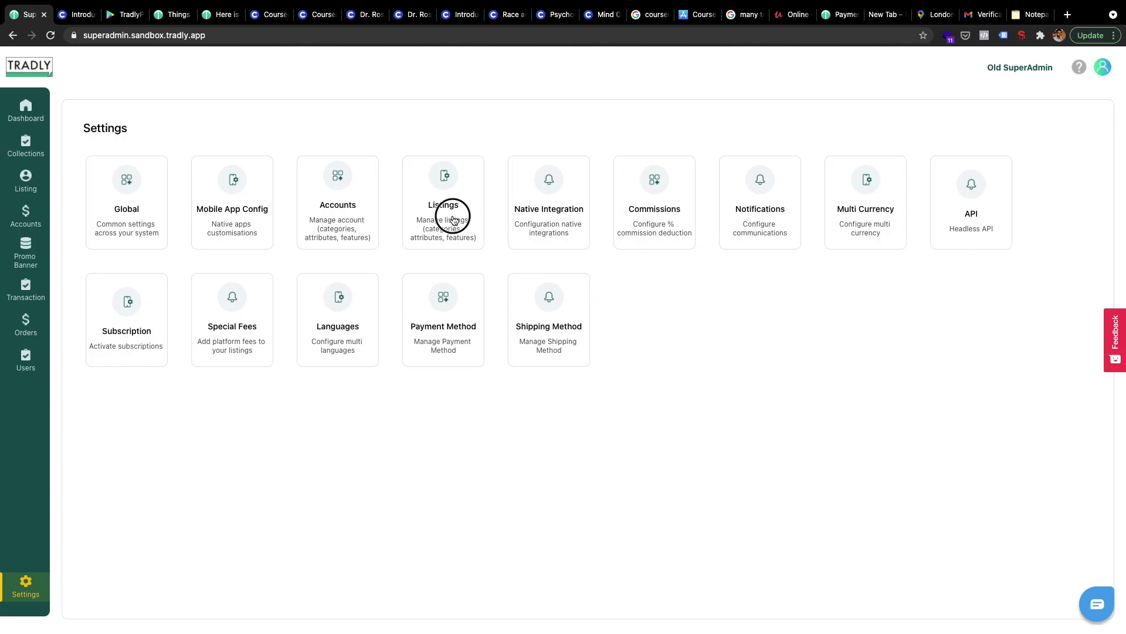
{"action": "left_click", "coordinate": [453, 219]}
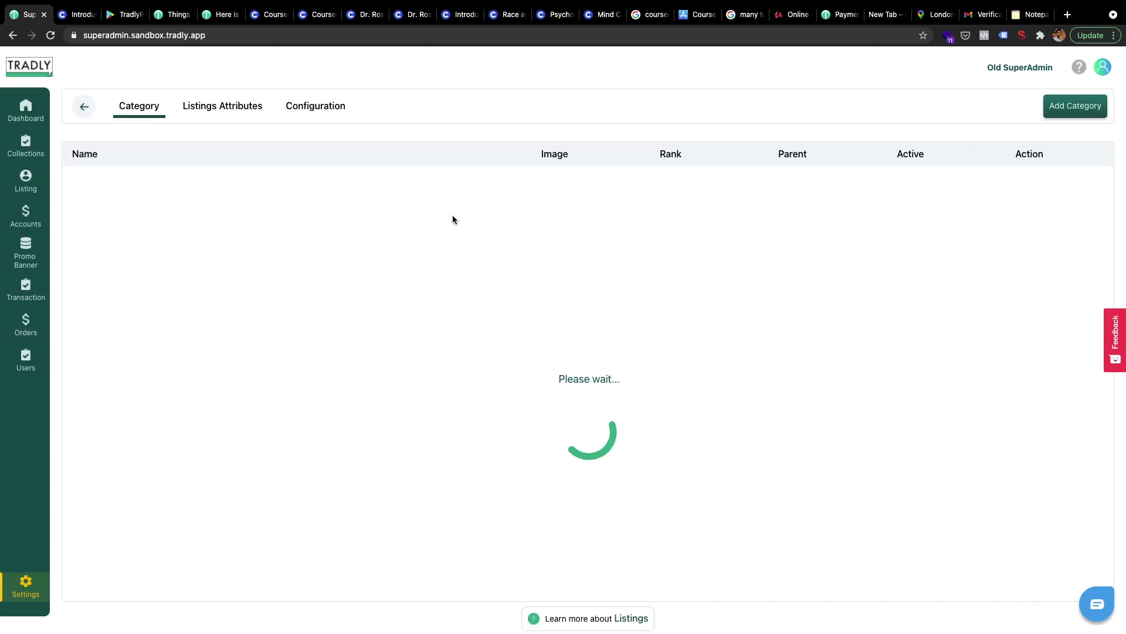
{"action": "left_click", "coordinate": [248, 119]}
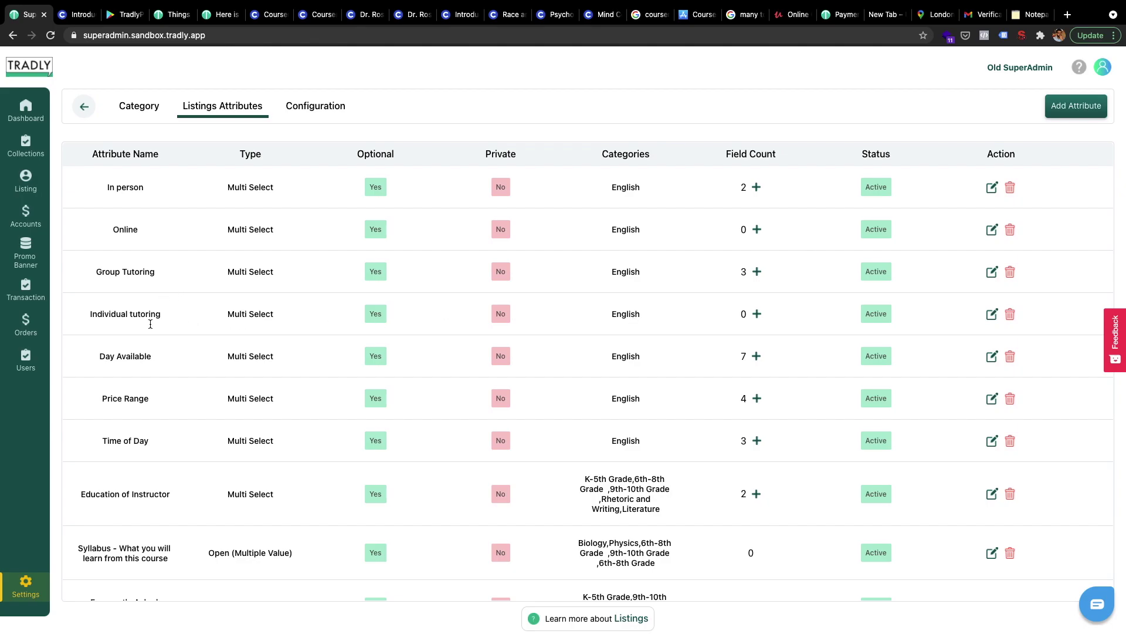
{"action": "scroll", "coordinate": [175, 423], "scroll_direction": "down", "scroll_amount": 1}
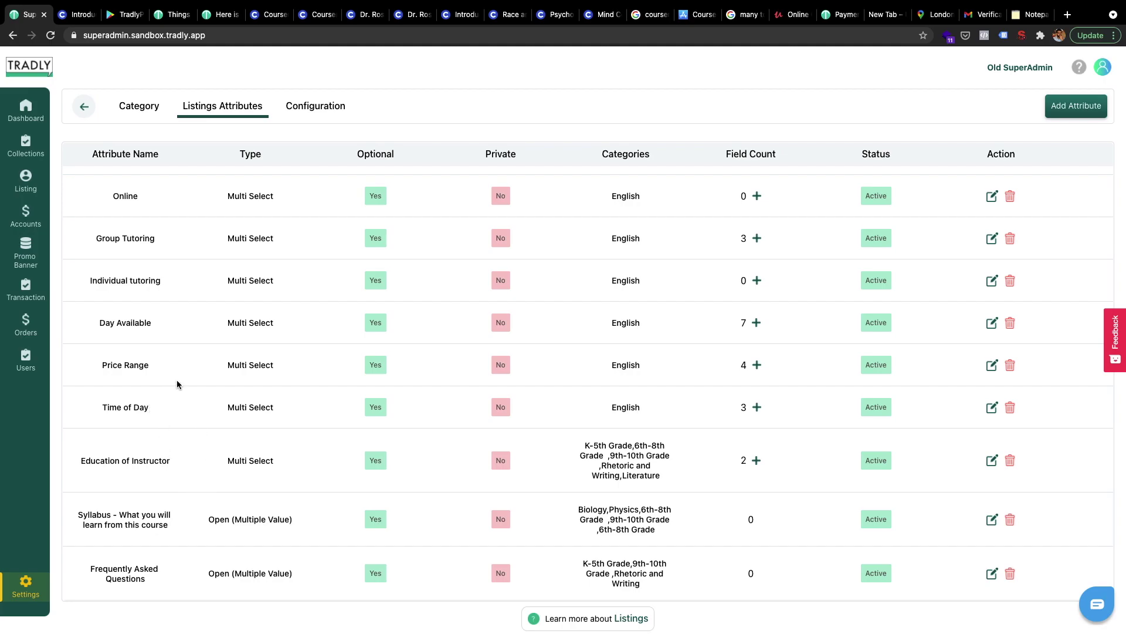
{"action": "scroll", "coordinate": [178, 384], "scroll_direction": "up", "scroll_amount": 1}
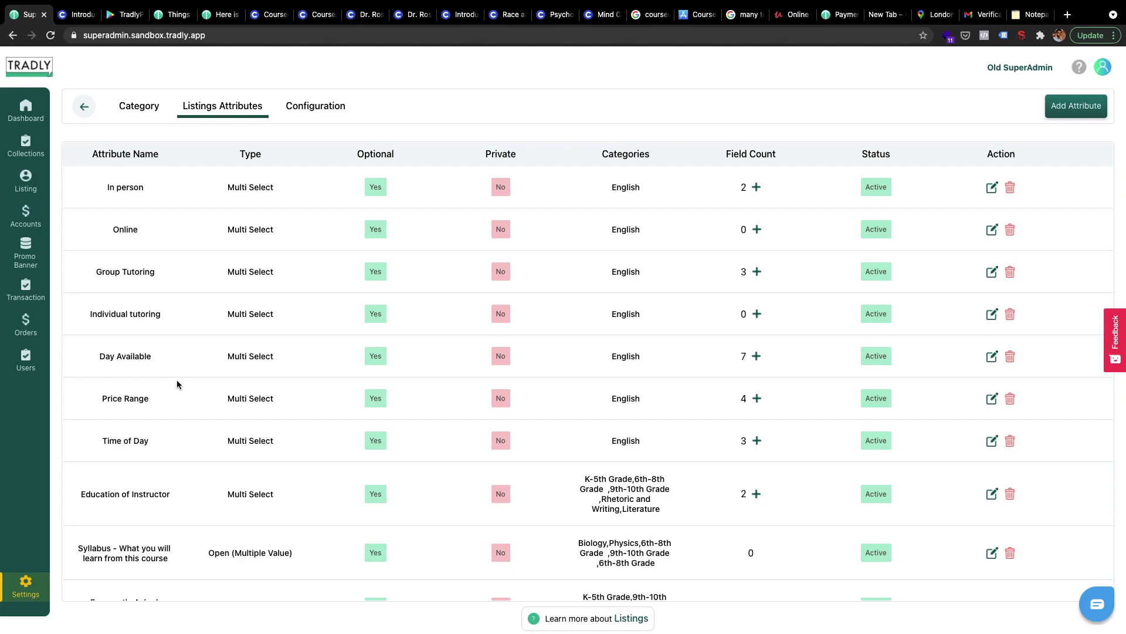
{"action": "left_click", "coordinate": [623, 622]}
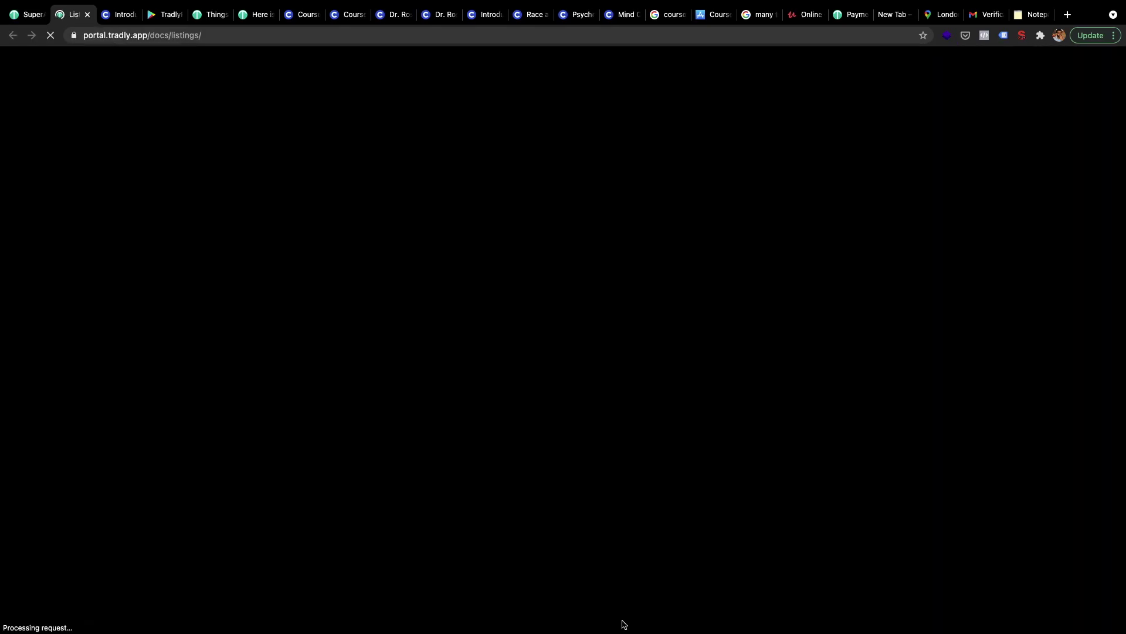
Scroll through the Listings docs sections Creating a Category and Category Management.
{"action": "scroll", "coordinate": [553, 444], "scroll_direction": "down", "scroll_amount": 3}
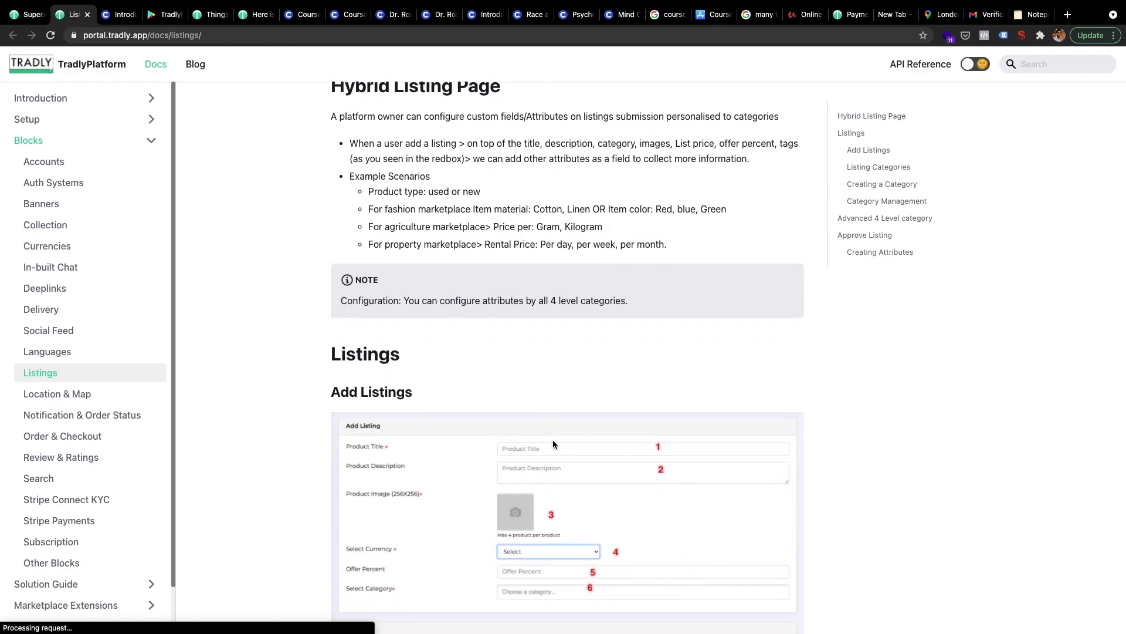
{"action": "scroll", "coordinate": [552, 444], "scroll_direction": "down", "scroll_amount": 20}
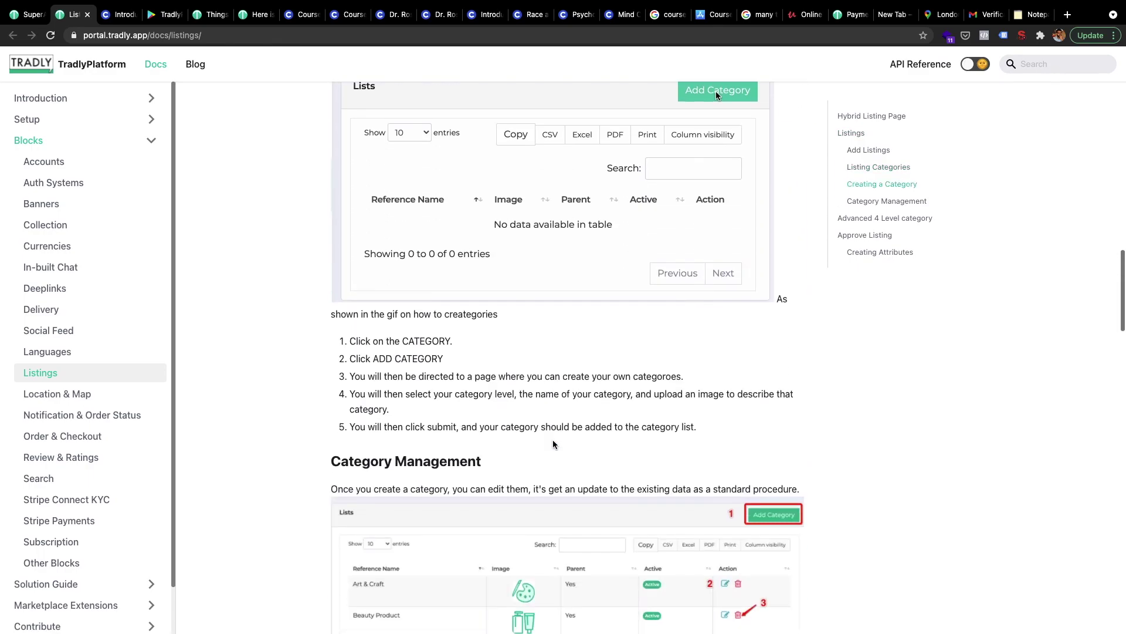
{"action": "scroll", "coordinate": [553, 444], "scroll_direction": "down", "scroll_amount": 15}
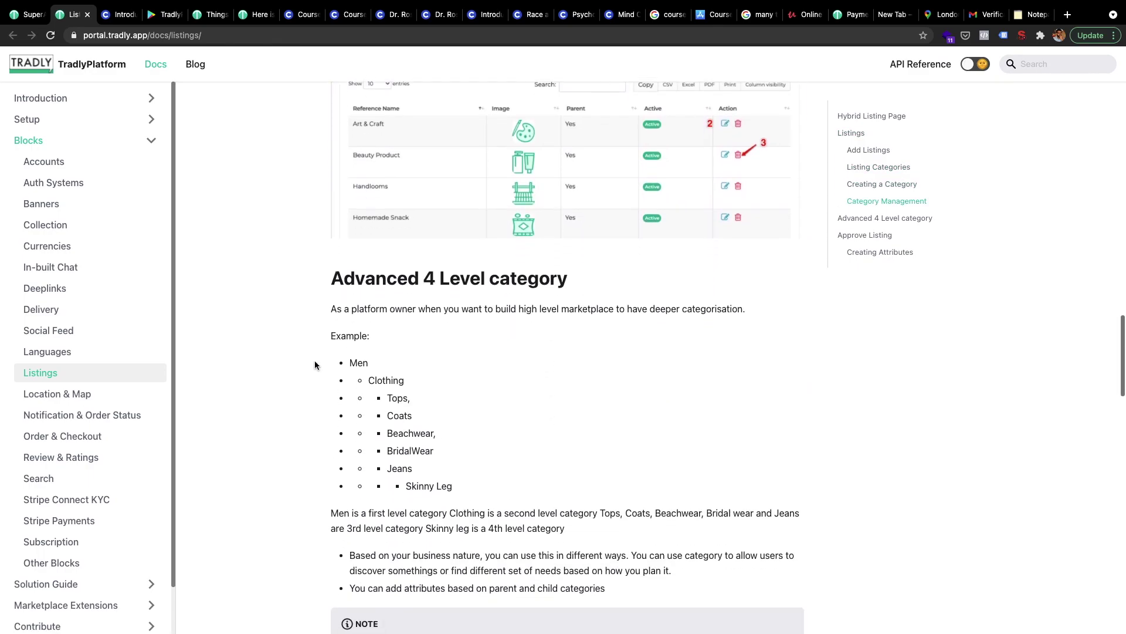
{"action": "scroll", "coordinate": [468, 470], "scroll_direction": "down", "scroll_amount": 1}
{"action": "scroll", "coordinate": [532, 245], "scroll_direction": "up", "scroll_amount": 5}
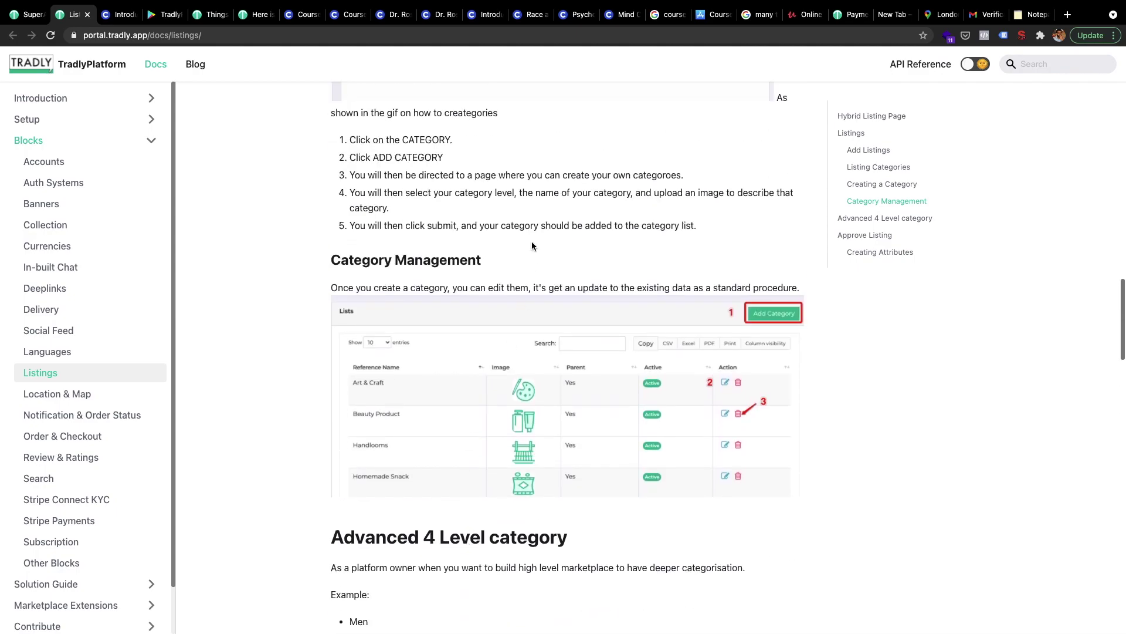
{"action": "scroll", "coordinate": [473, 335], "scroll_direction": "up", "scroll_amount": 20}
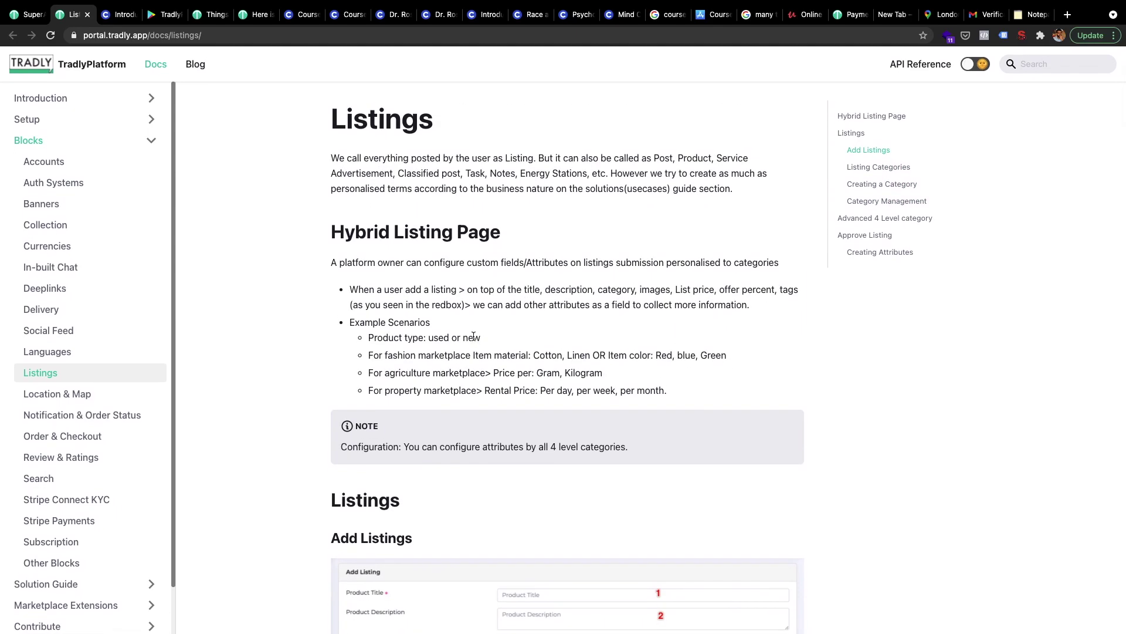
{"action": "scroll", "coordinate": [473, 336], "scroll_direction": "down", "scroll_amount": 5}
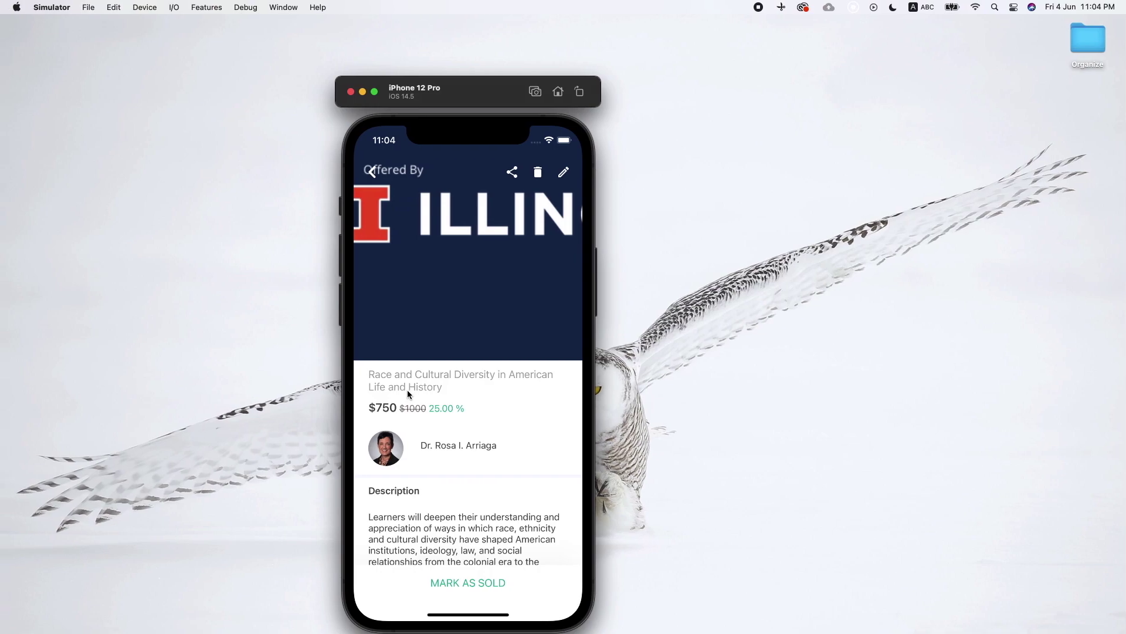
Go back from the store profile to the Home screen and refresh its feed.
{"action": "left_click", "coordinate": [372, 171]}
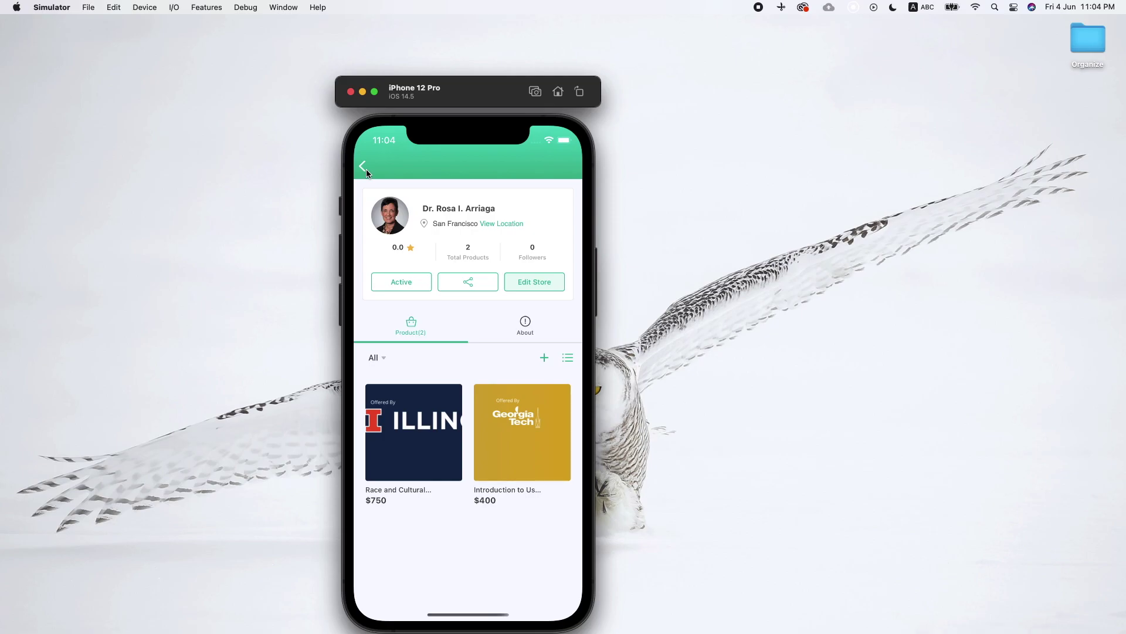
{"action": "left_click", "coordinate": [366, 169]}
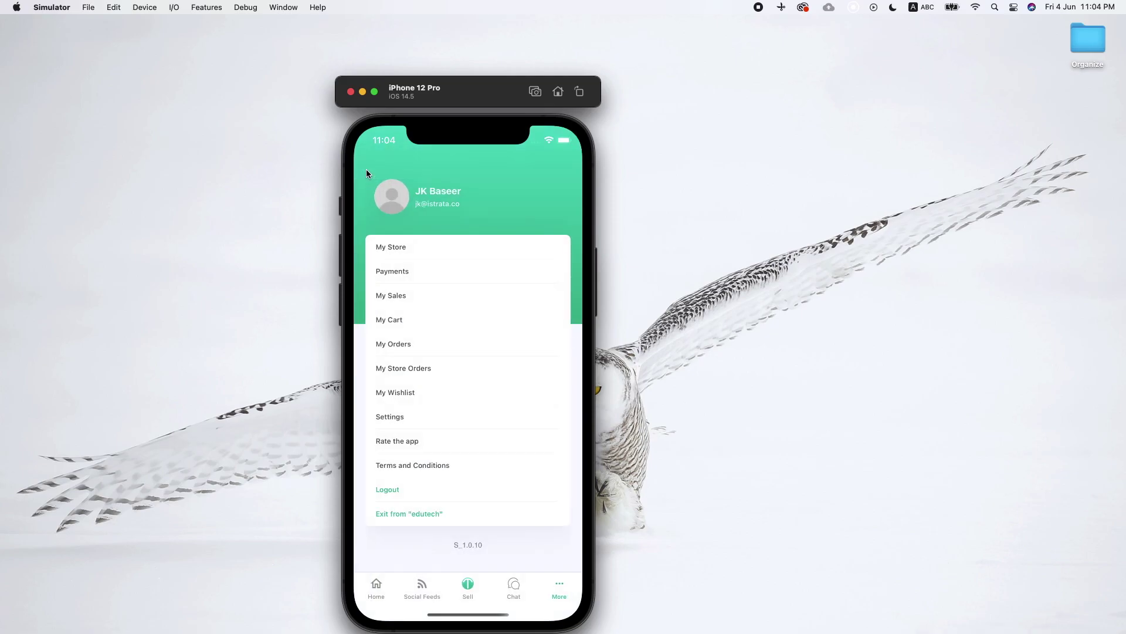
{"action": "left_click", "coordinate": [384, 596]}
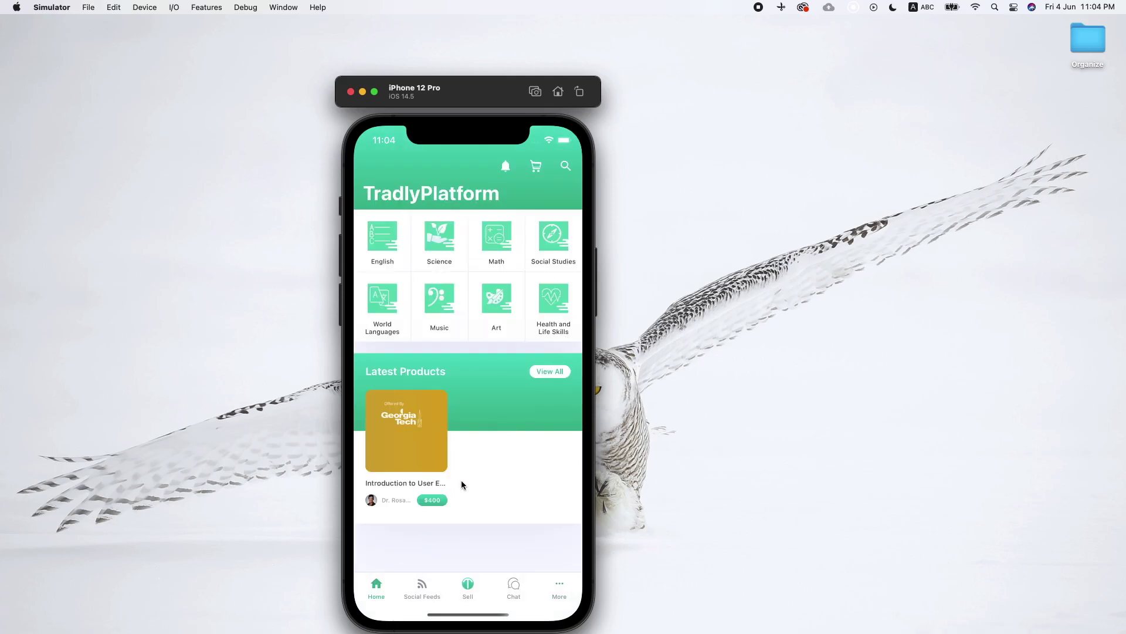
{"action": "left_click_drag", "start_coordinate": [467, 316], "coordinate": [469, 576]}
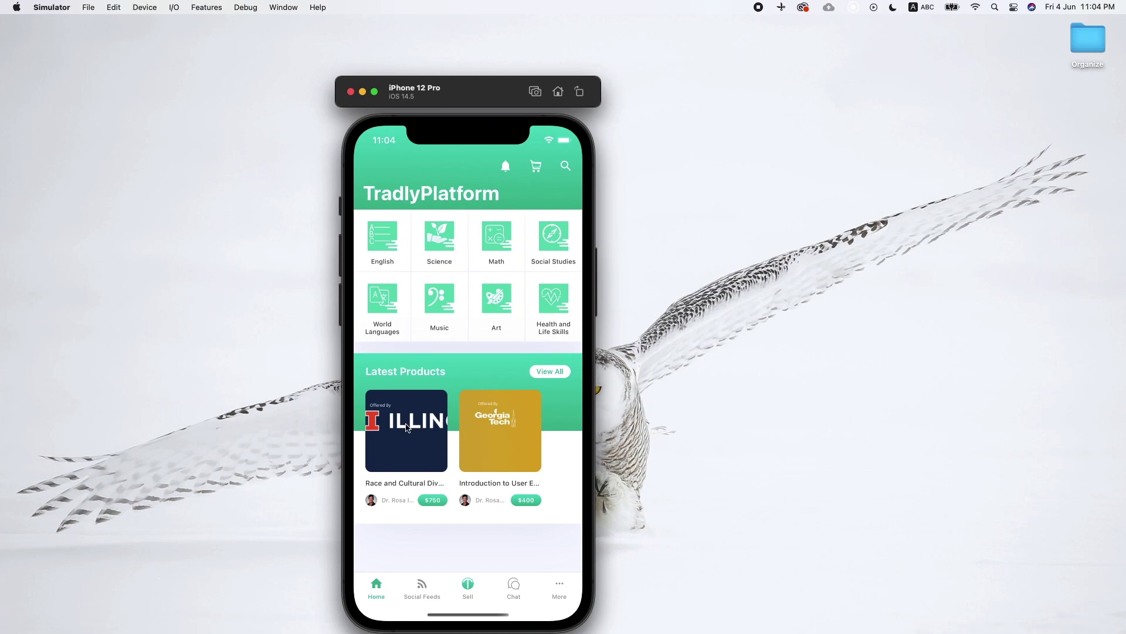
Log out of the account and relaunch the Tradly Platform app.
{"action": "left_click", "coordinate": [559, 587]}
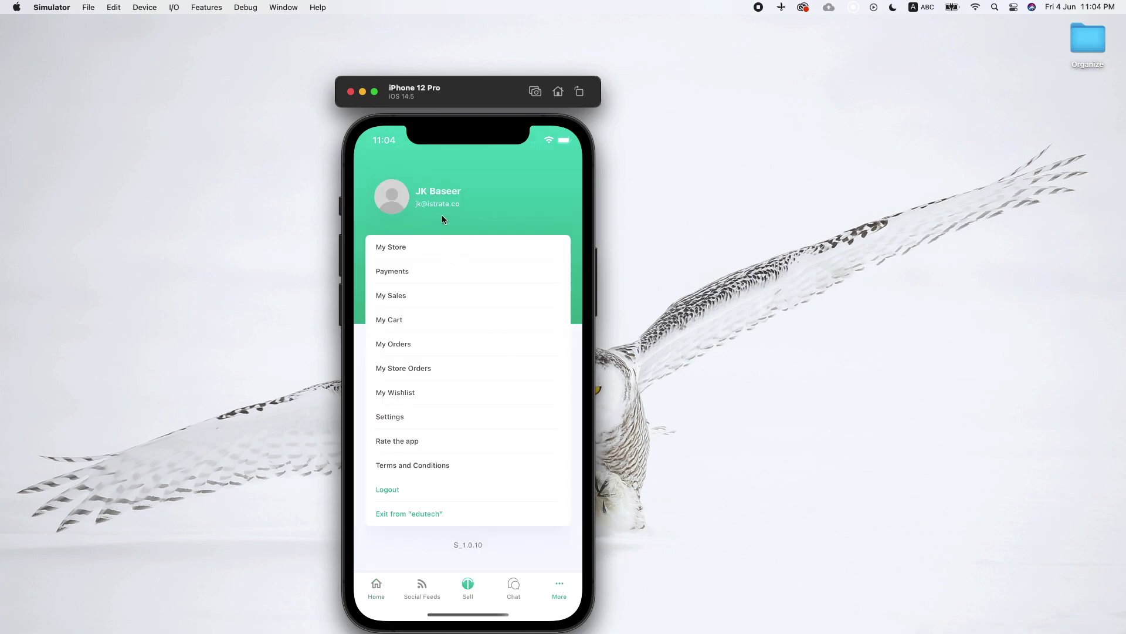
{"action": "left_click", "coordinate": [403, 487]}
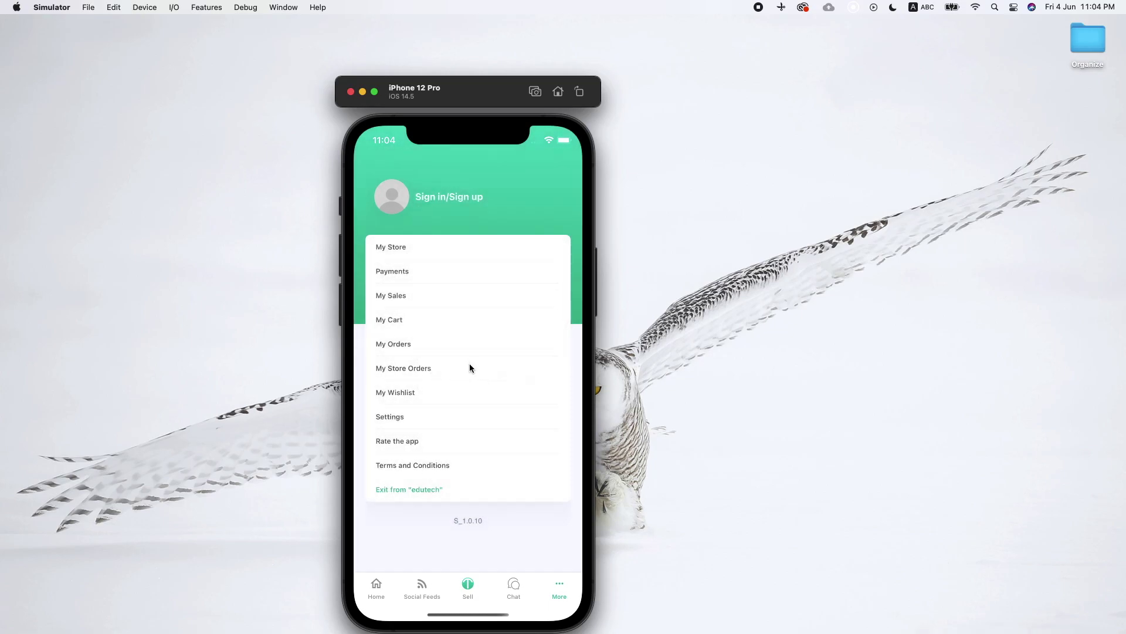
{"action": "left_click", "coordinate": [371, 583]}
{"action": "left_click_drag", "start_coordinate": [494, 455], "coordinate": [521, 346]}
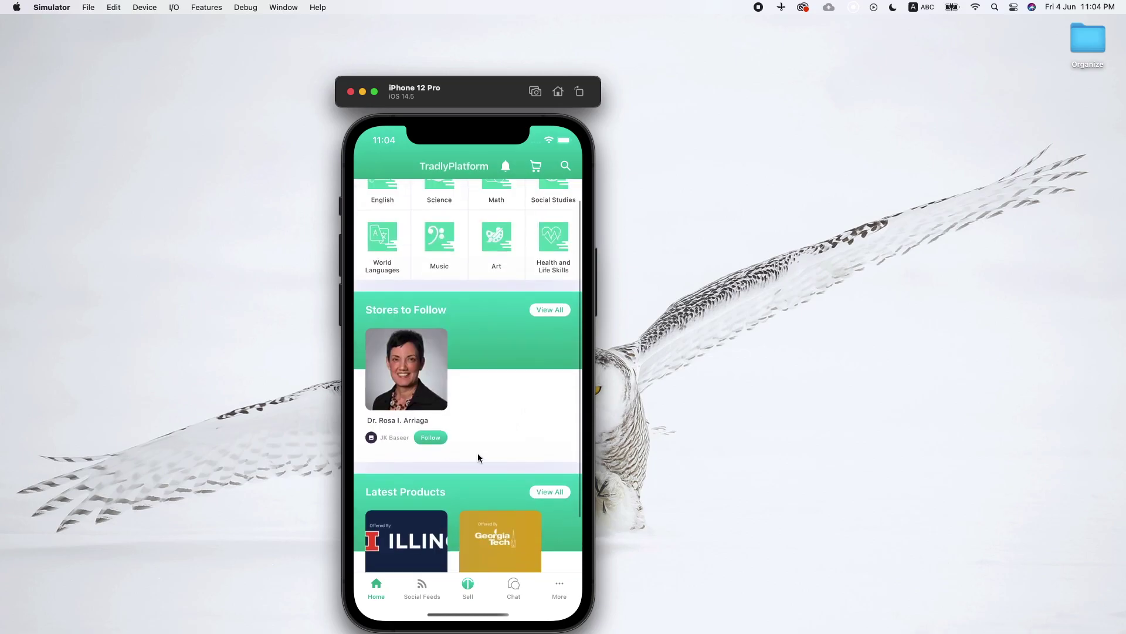
{"action": "left_click", "coordinate": [557, 93]}
{"action": "left_click", "coordinate": [389, 251]}
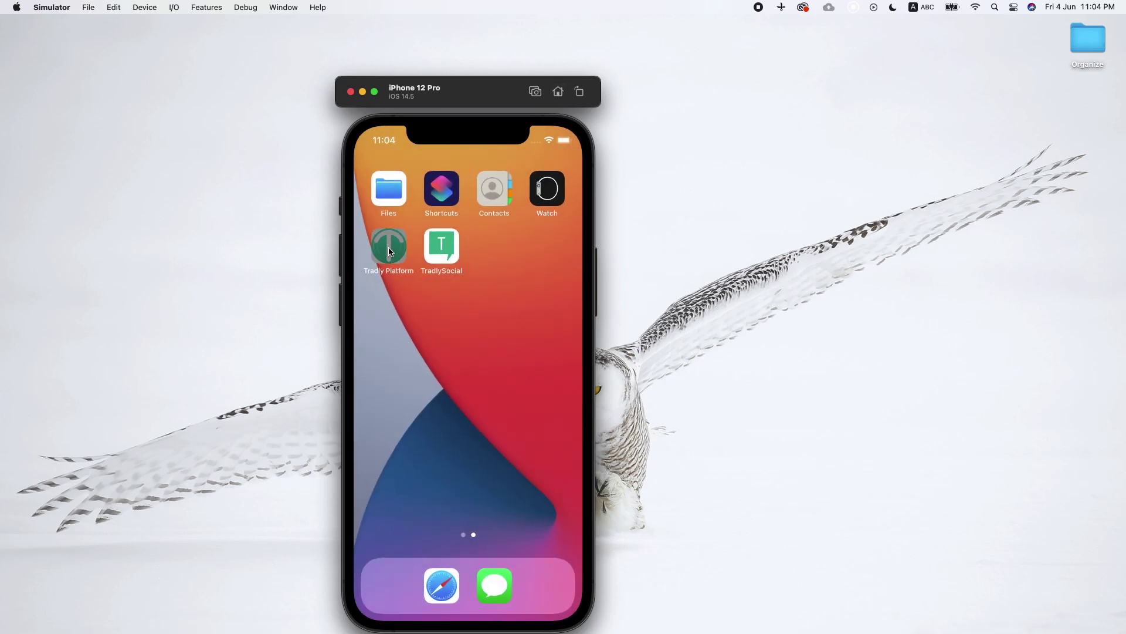
Set the app colour theme to blue in Settings, then refresh the home feed.
{"action": "left_click", "coordinate": [568, 584]}
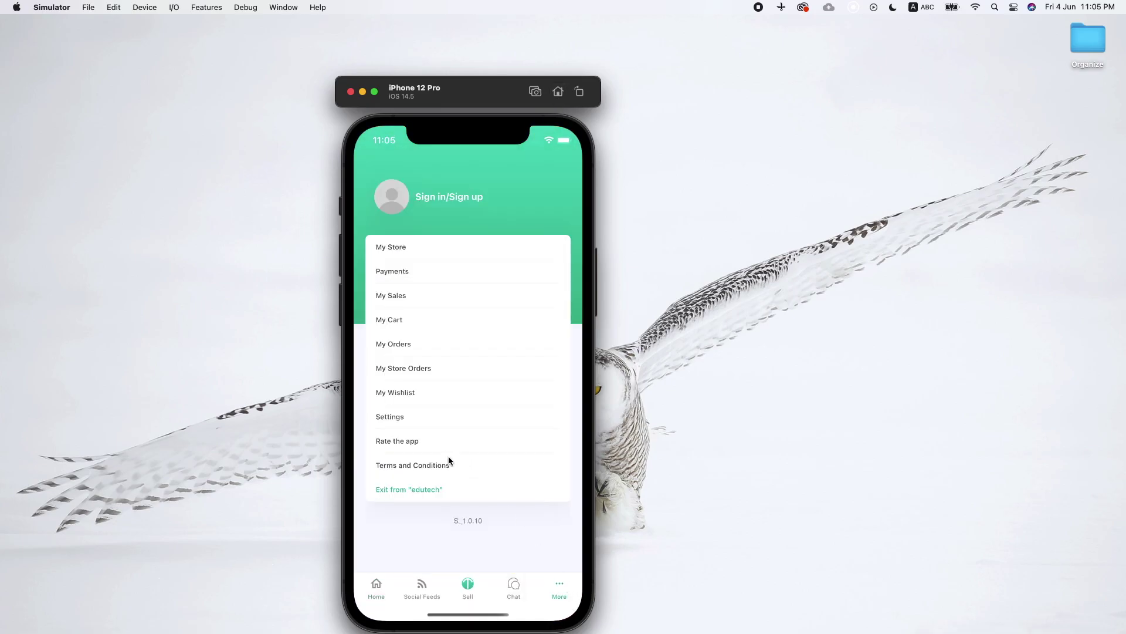
{"action": "left_click", "coordinate": [415, 422]}
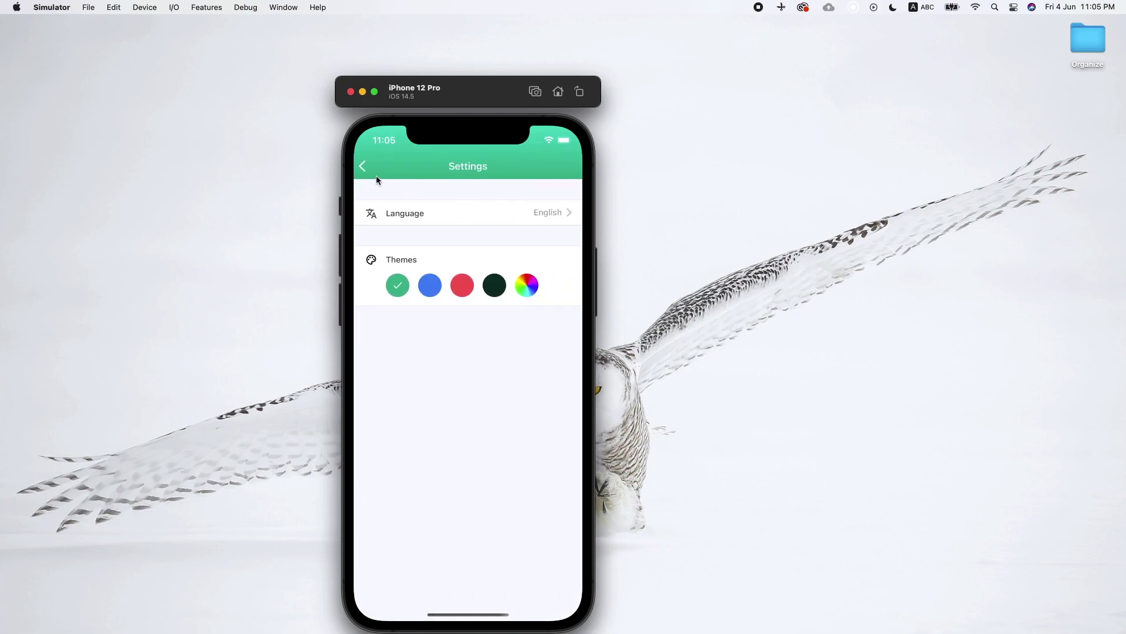
{"action": "left_click", "coordinate": [461, 287]}
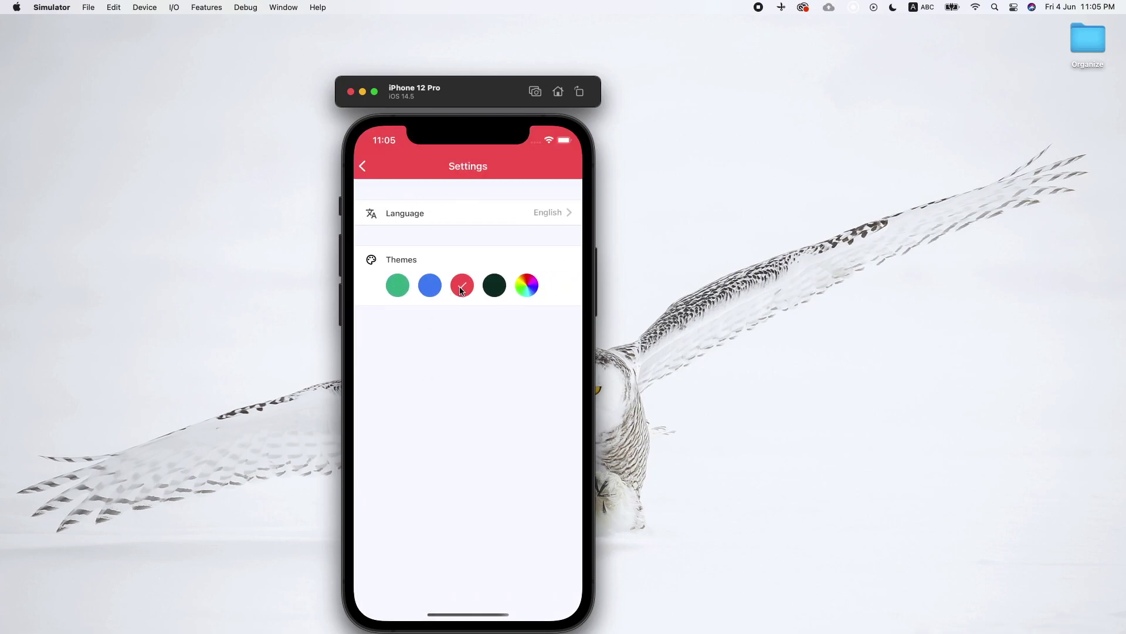
{"action": "left_click", "coordinate": [429, 293]}
{"action": "left_click", "coordinate": [363, 165]}
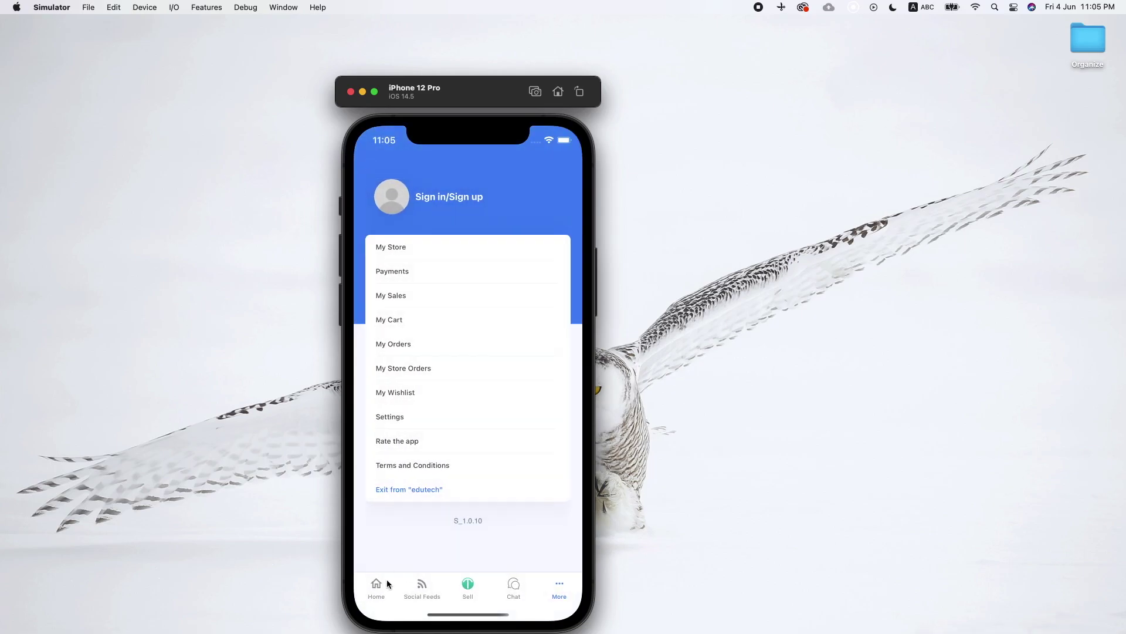
{"action": "left_click", "coordinate": [376, 585]}
{"action": "left_click_drag", "start_coordinate": [488, 434], "coordinate": [488, 538]}
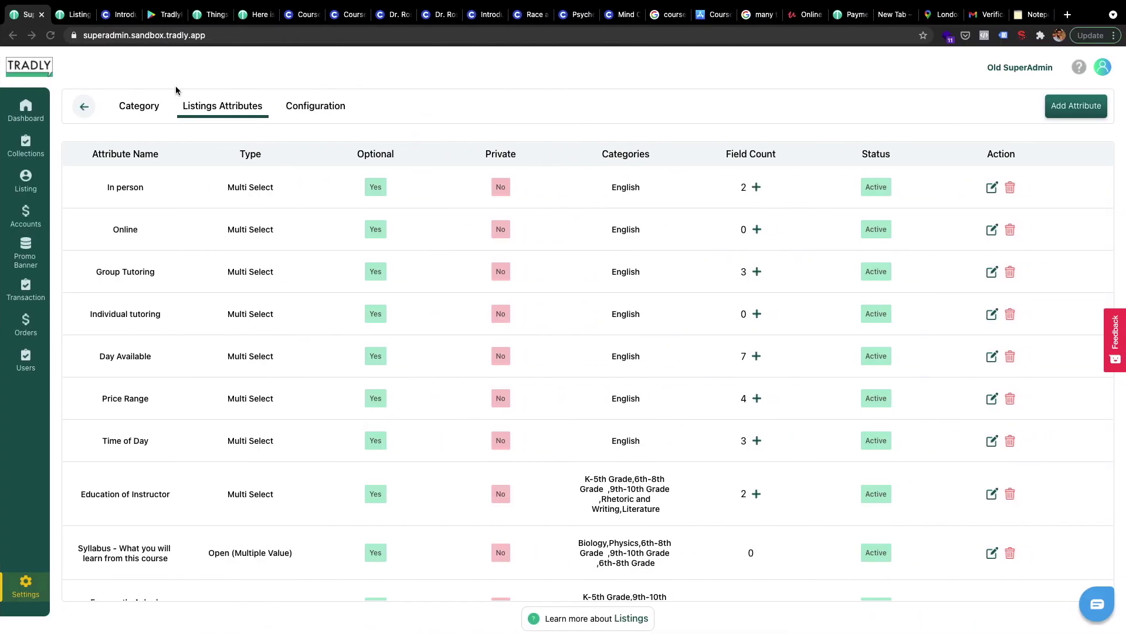
Scroll the Category table from English through Health and Life Skills, all ranked 1.
{"action": "left_click", "coordinate": [127, 106]}
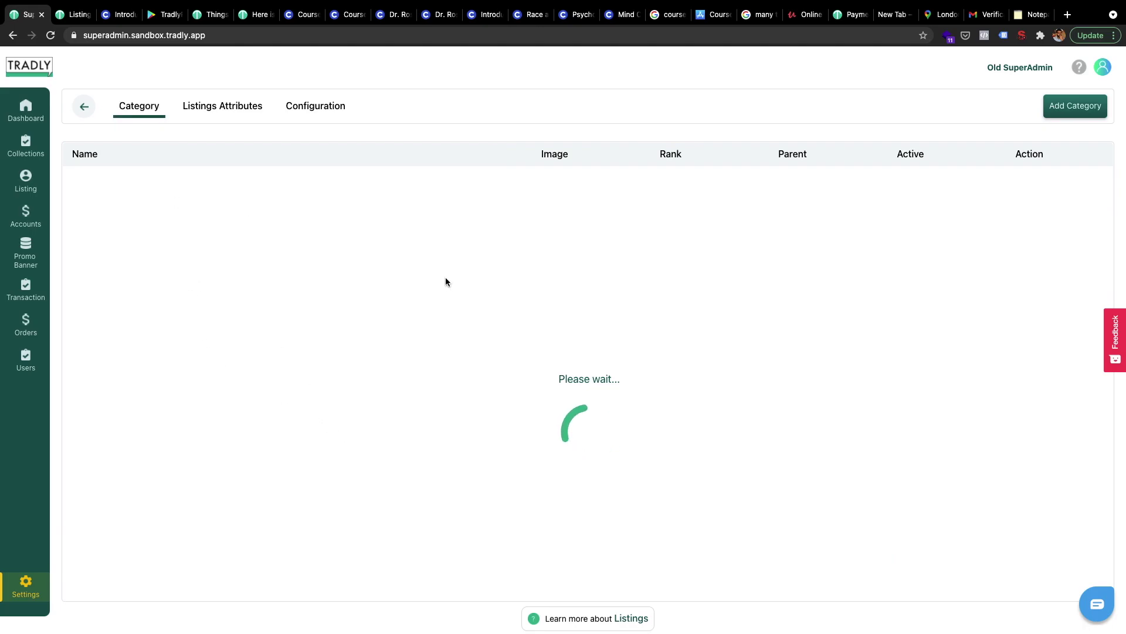
{"action": "scroll", "coordinate": [317, 400], "scroll_direction": "down", "scroll_amount": 1}
{"action": "scroll", "coordinate": [317, 401], "scroll_direction": "up", "scroll_amount": 1}
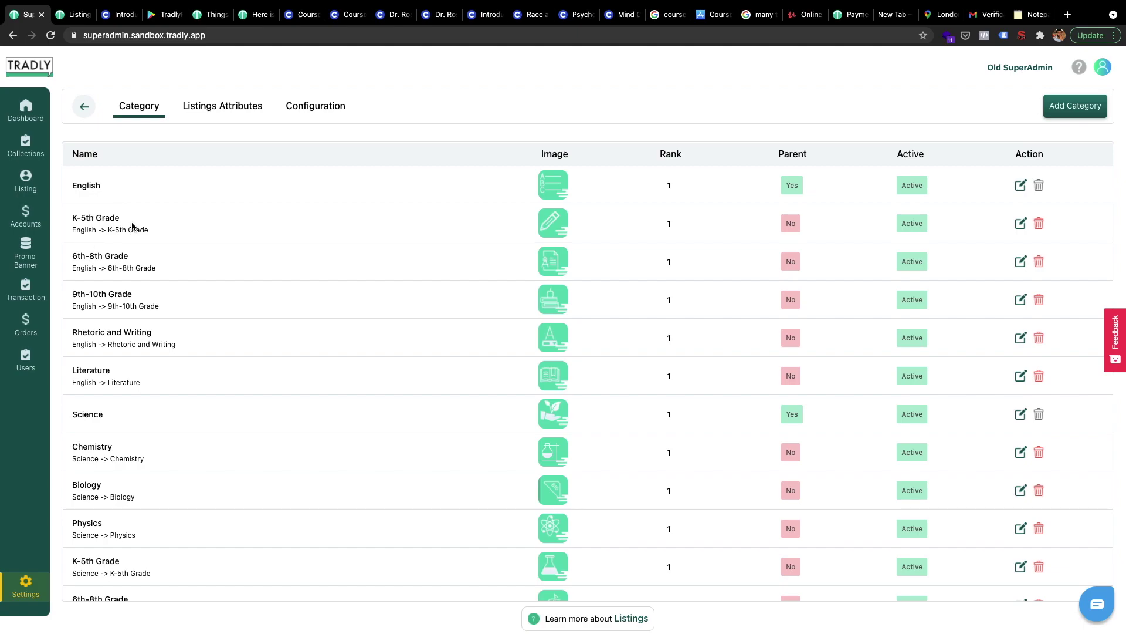
{"action": "scroll", "coordinate": [206, 342], "scroll_direction": "down", "scroll_amount": 6}
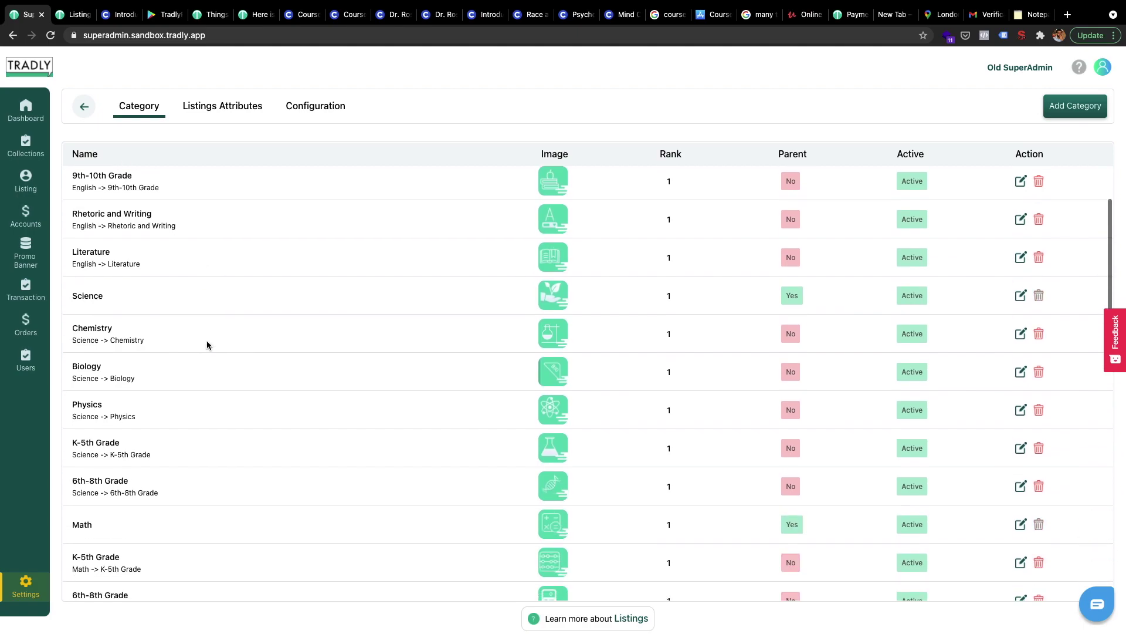
{"action": "scroll", "coordinate": [207, 345], "scroll_direction": "down", "scroll_amount": 7}
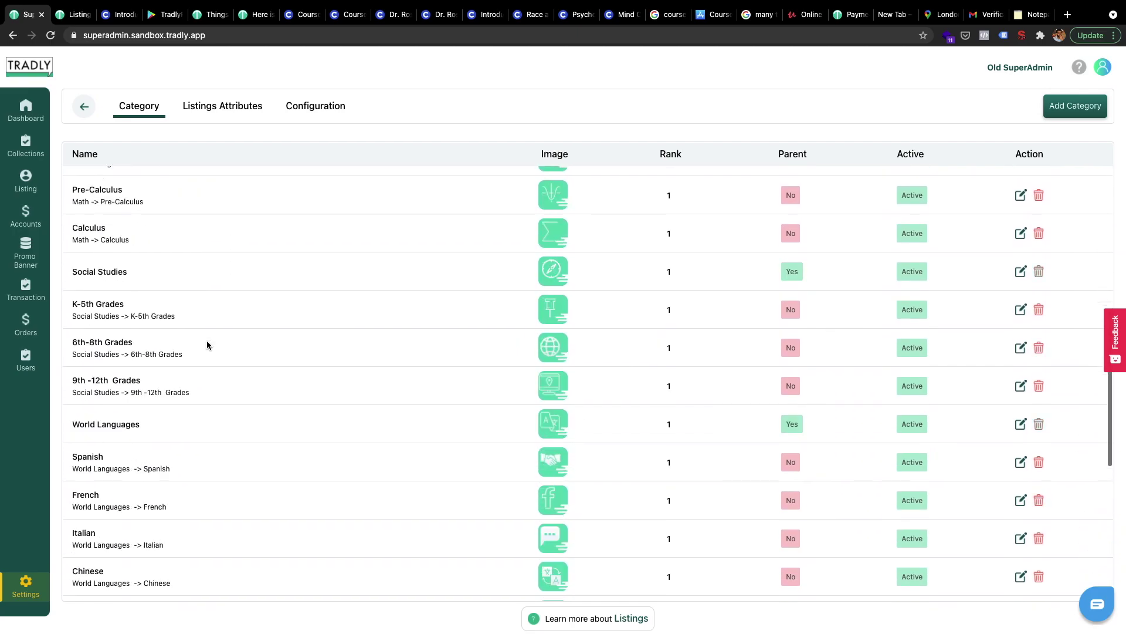
{"action": "scroll", "coordinate": [207, 345], "scroll_direction": "down", "scroll_amount": 3}
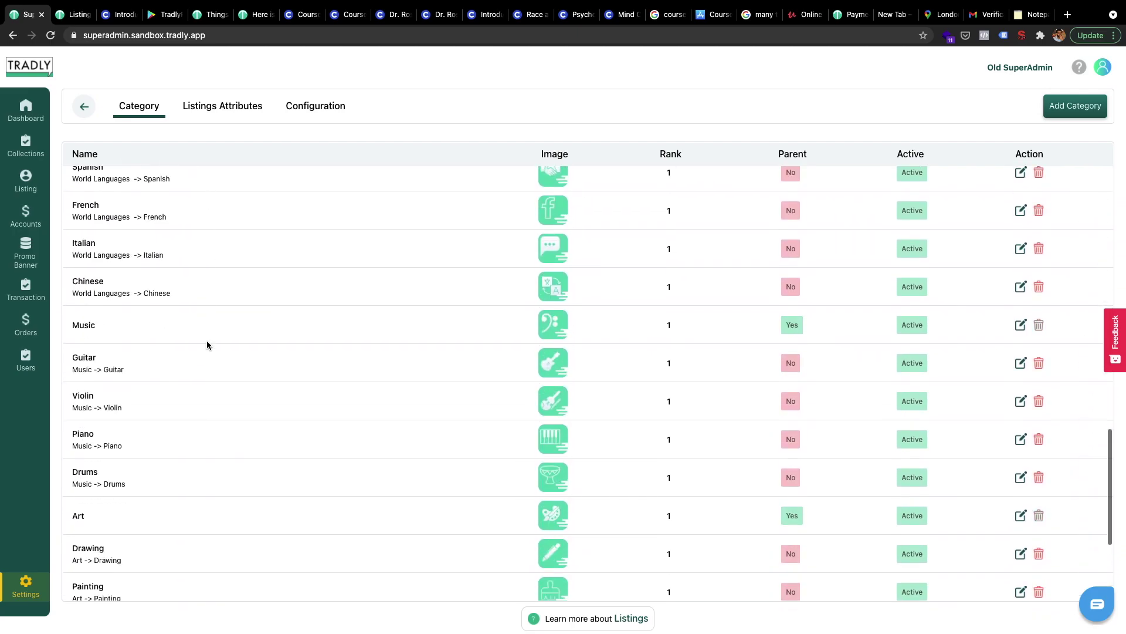
{"action": "scroll", "coordinate": [207, 345], "scroll_direction": "down", "scroll_amount": 3}
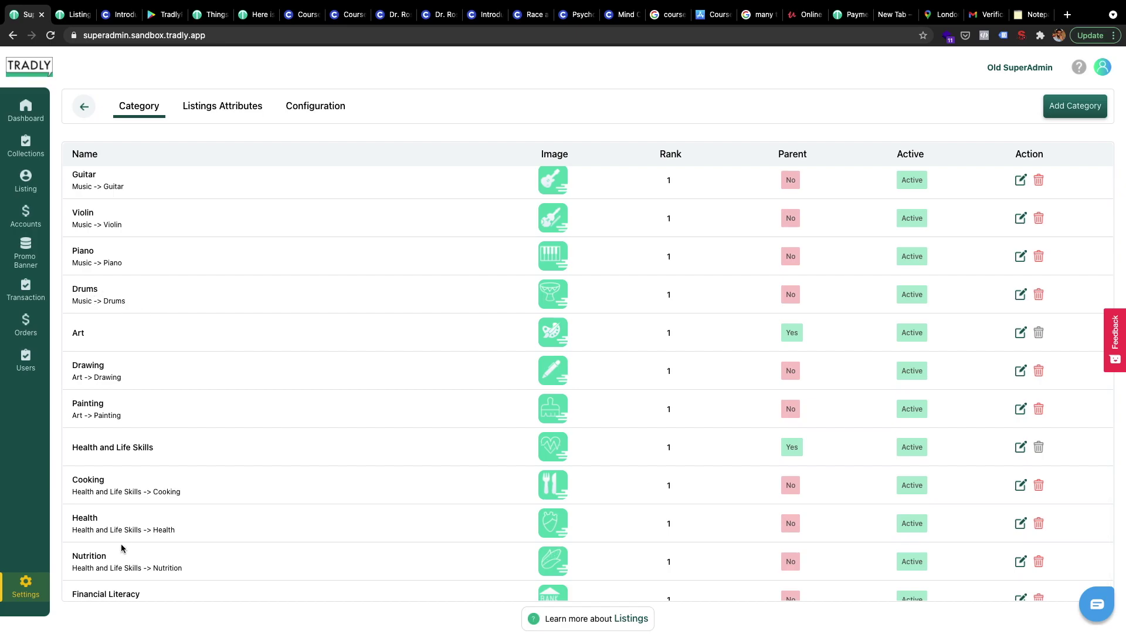
{"action": "scroll", "coordinate": [121, 547], "scroll_direction": "down", "scroll_amount": 1}
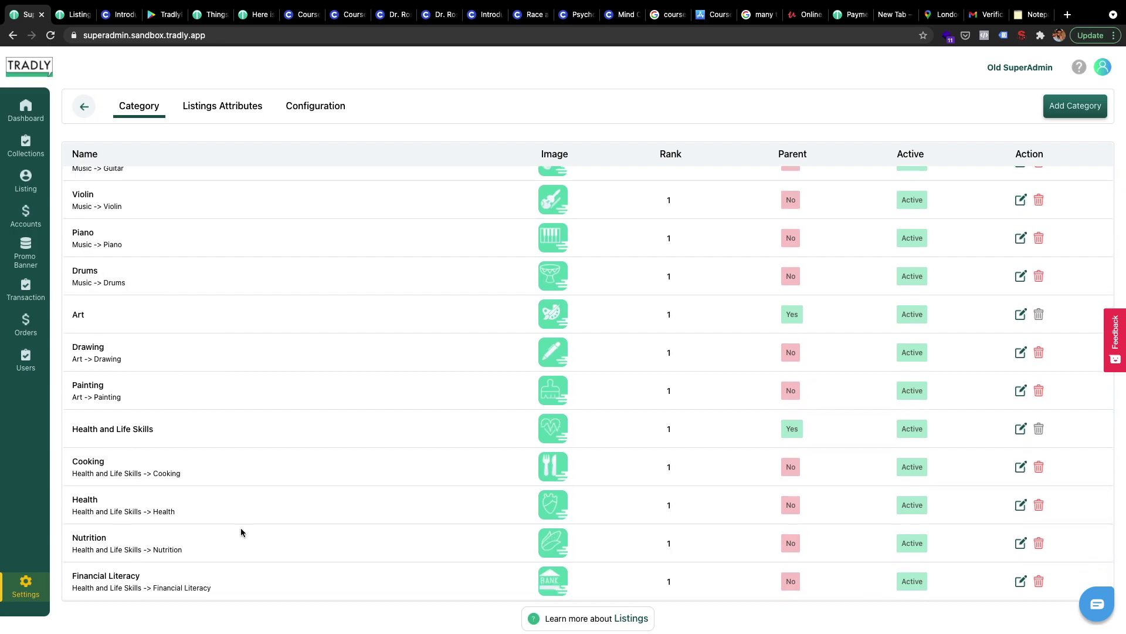
{"action": "scroll", "coordinate": [405, 350], "scroll_direction": "down", "scroll_amount": 10}
{"action": "scroll", "coordinate": [405, 349], "scroll_direction": "up", "scroll_amount": 2}
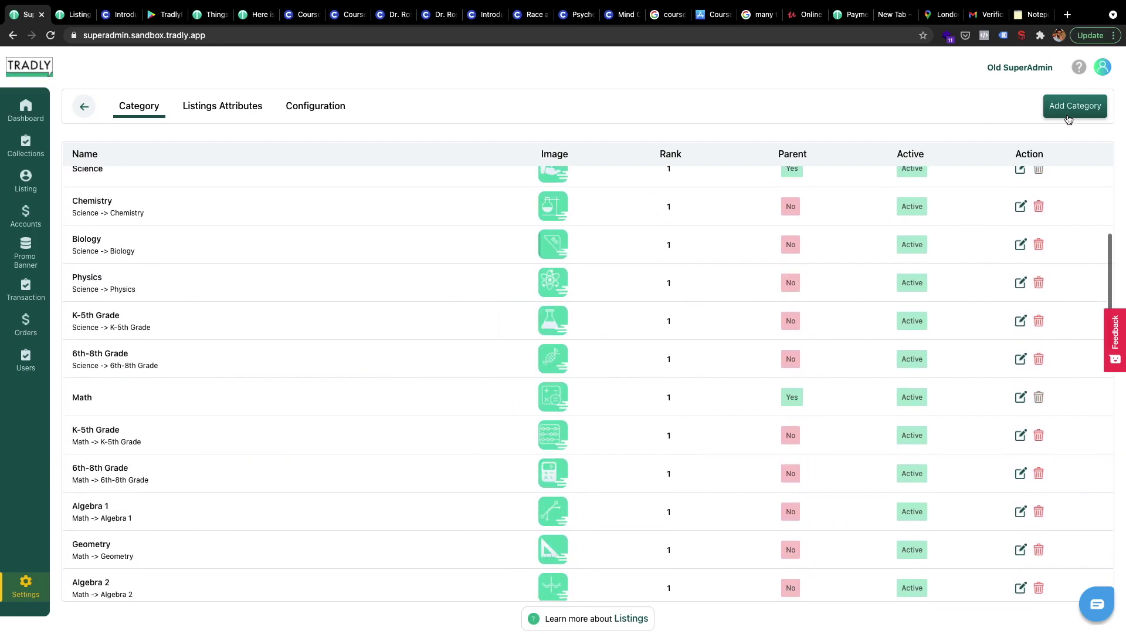
Start a new category form, then abandon it and return to the category list.
{"action": "left_click", "coordinate": [1070, 107]}
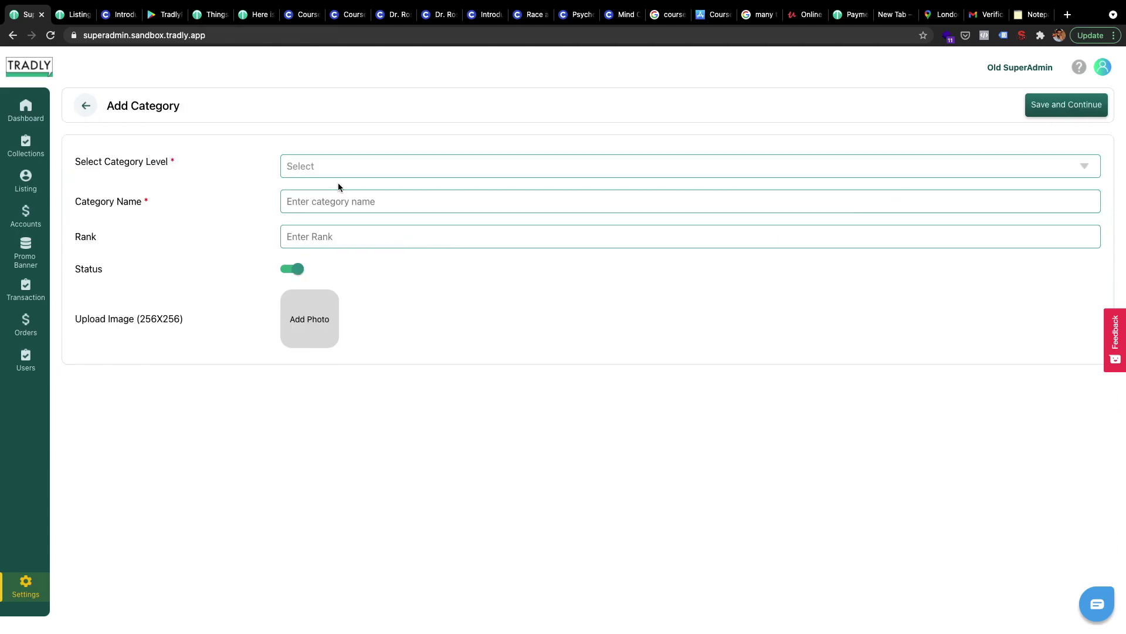
{"action": "left_click", "coordinate": [324, 201]}
{"action": "left_click", "coordinate": [309, 239]}
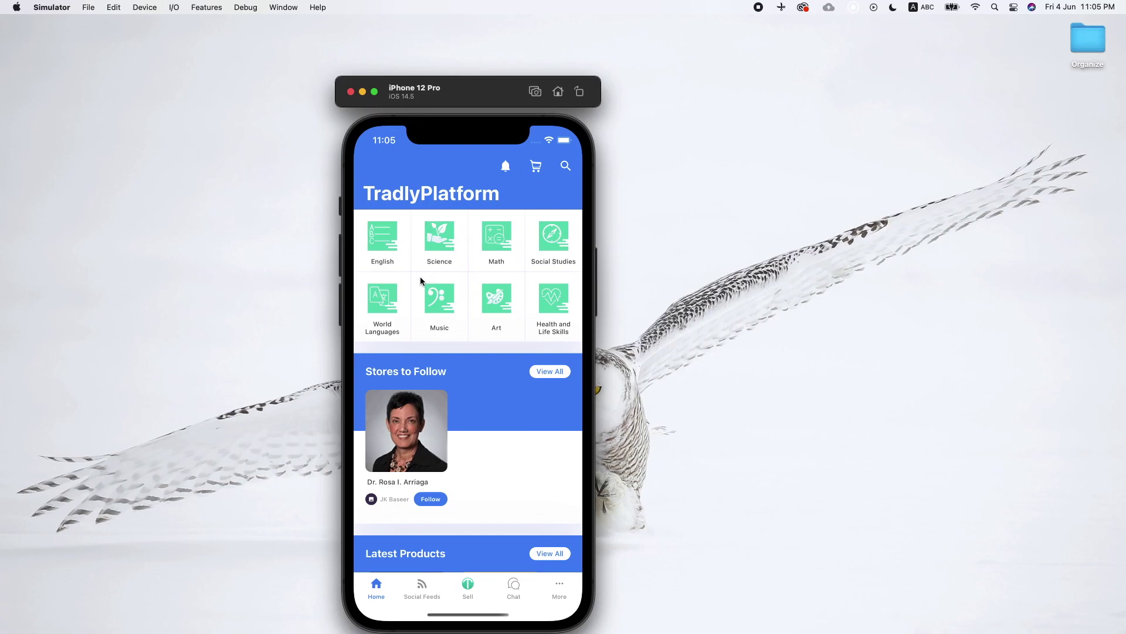
{"action": "key", "text": "ctrl+Right"}
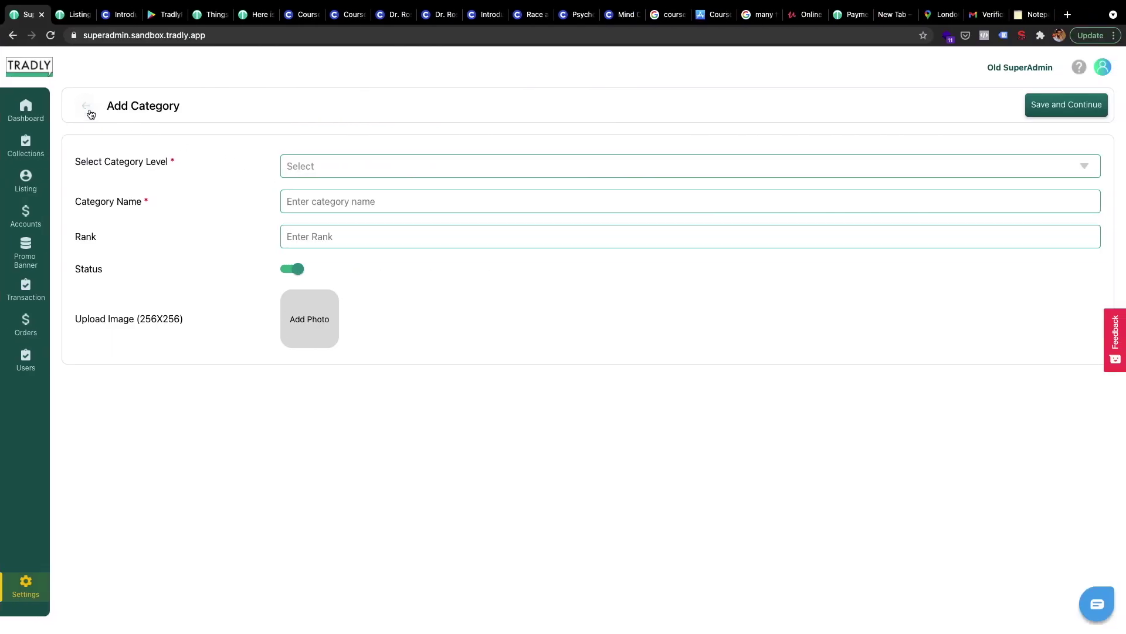
{"action": "left_click", "coordinate": [84, 106]}
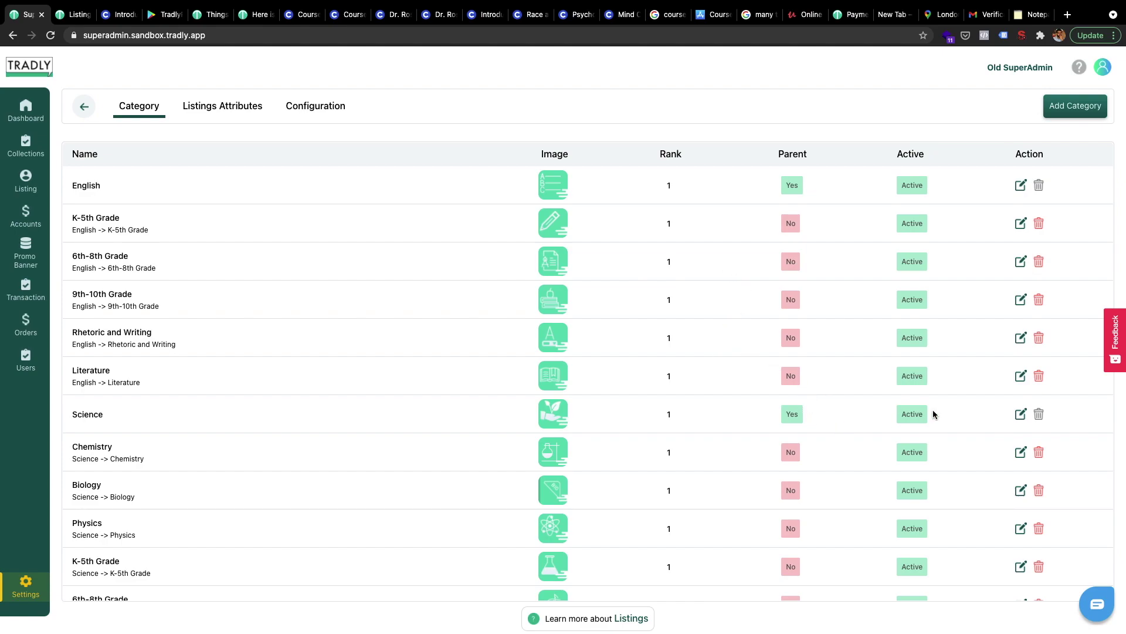
Edit the English category, replace its rank 1 with 2, and save.
{"action": "left_click", "coordinate": [1020, 186]}
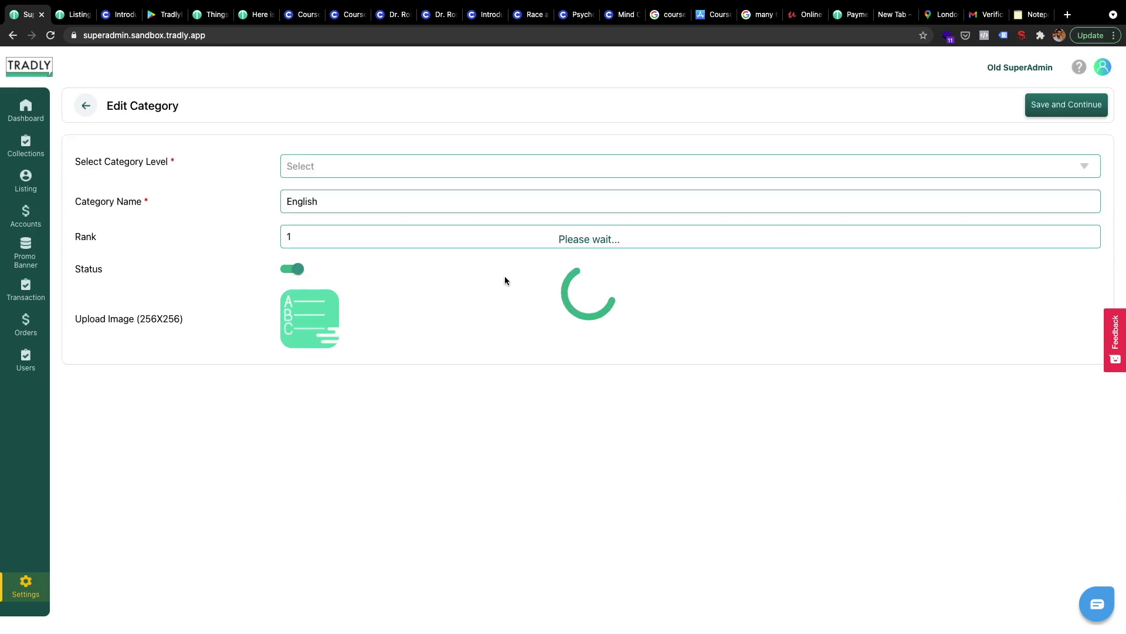
{"action": "left_click", "coordinate": [304, 236]}
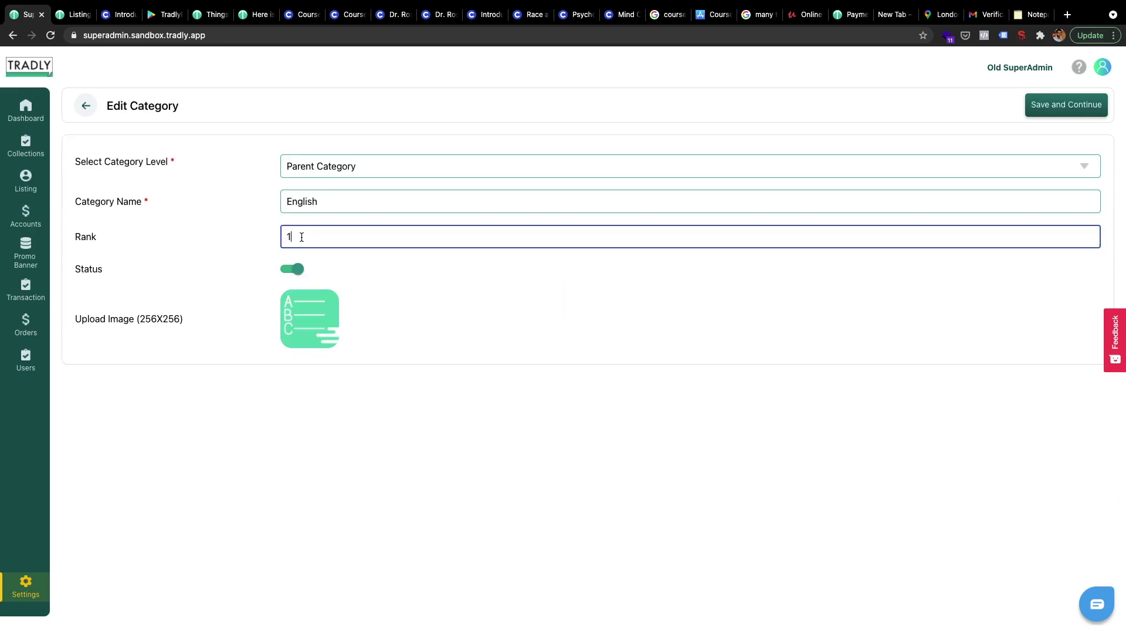
{"action": "key", "text": "BackSpace"}
{"action": "type", "text": "2"}
{"action": "left_click", "coordinate": [1033, 106]}
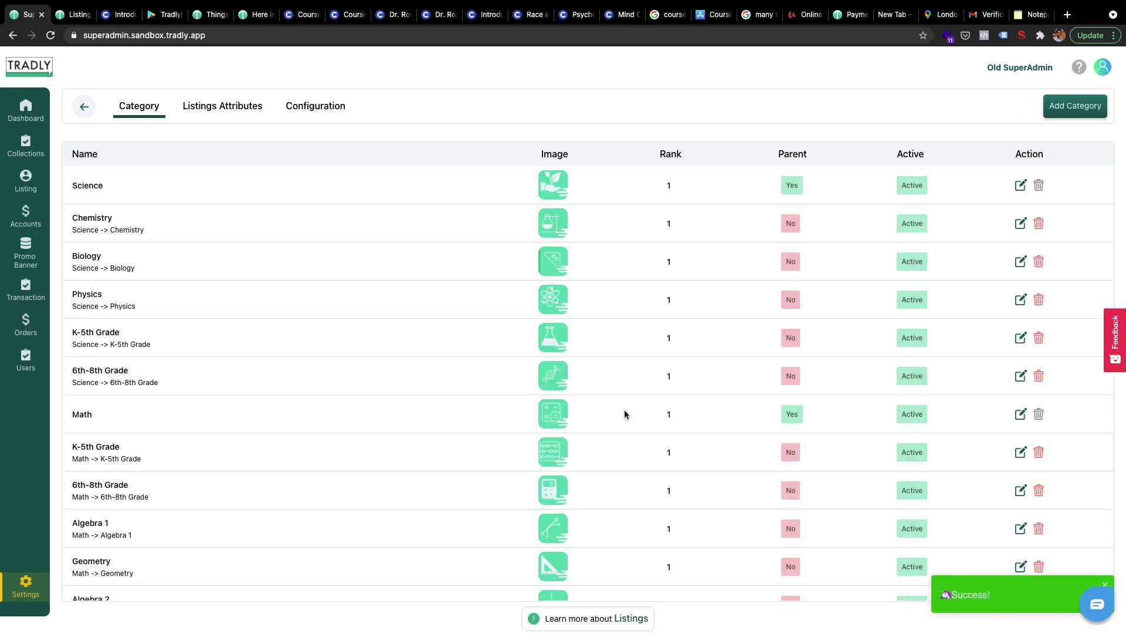
Scroll the category list to verify English's new rank of 2.
{"action": "scroll", "coordinate": [625, 414], "scroll_direction": "down", "scroll_amount": 6}
{"action": "scroll", "coordinate": [626, 412], "scroll_direction": "up", "scroll_amount": 6}
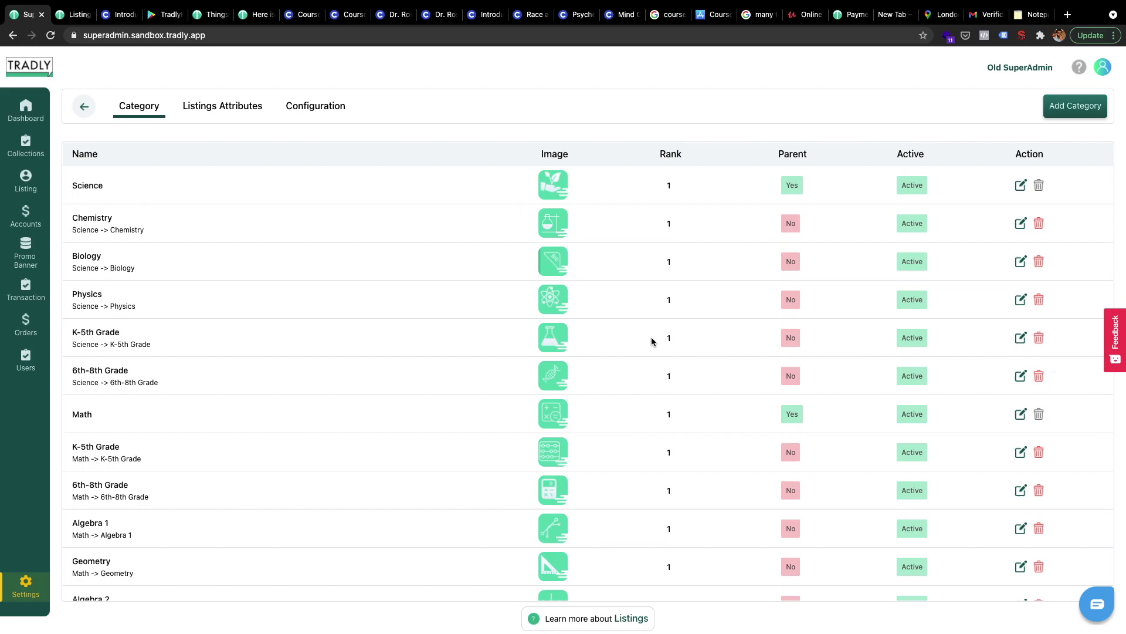
{"action": "scroll", "coordinate": [617, 440], "scroll_direction": "down", "scroll_amount": 20}
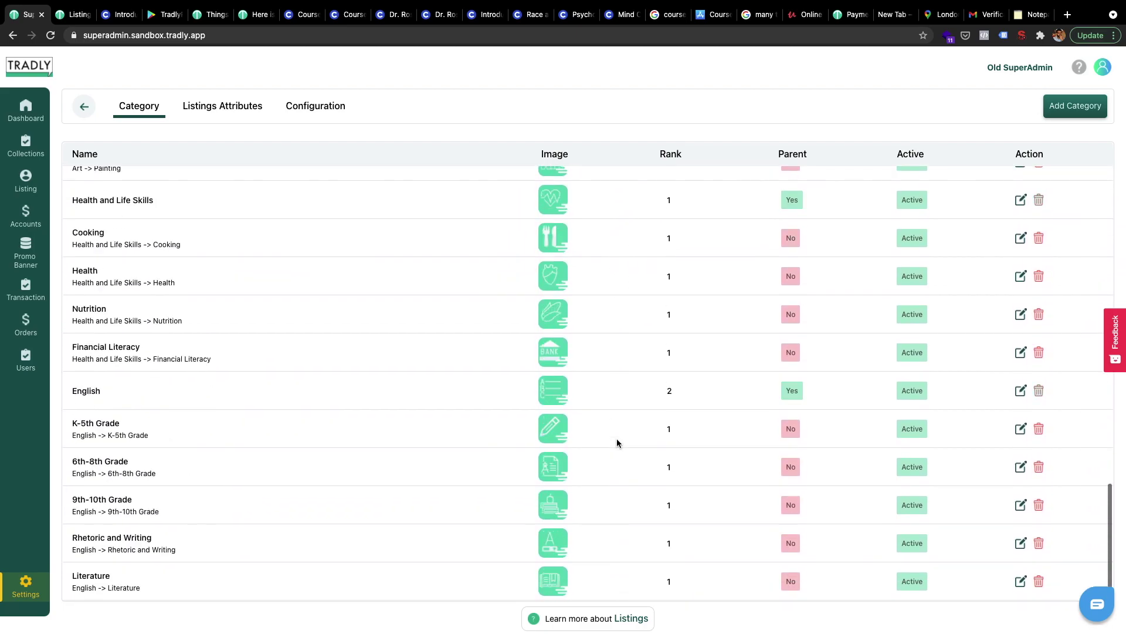
{"action": "scroll", "coordinate": [640, 443], "scroll_direction": "up", "scroll_amount": 1}
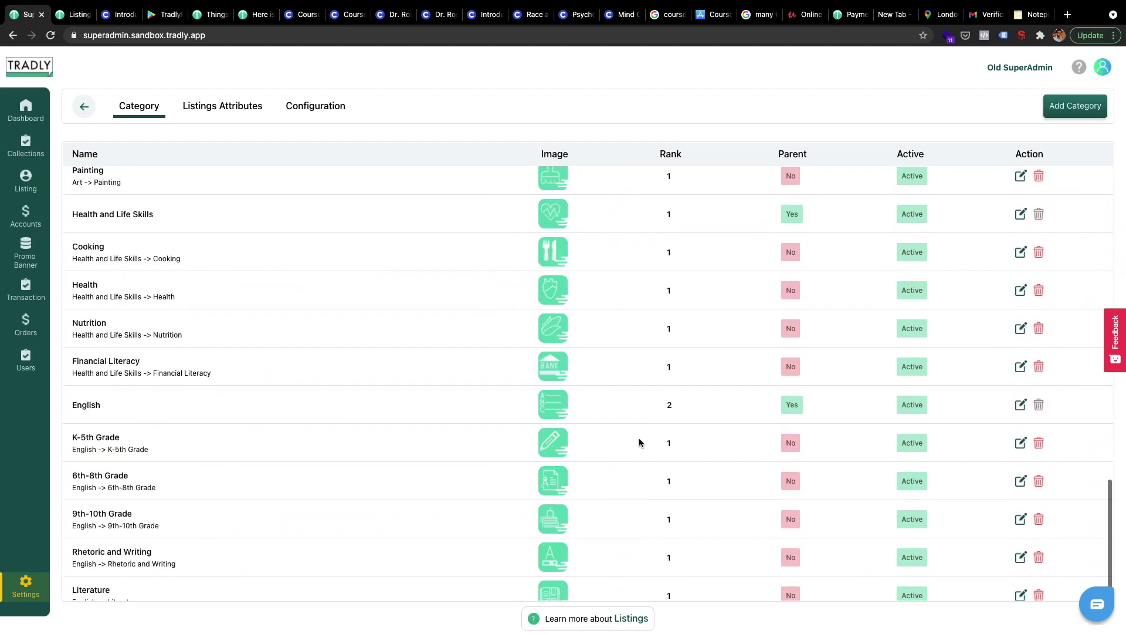
{"action": "scroll", "coordinate": [639, 442], "scroll_direction": "down", "scroll_amount": 1}
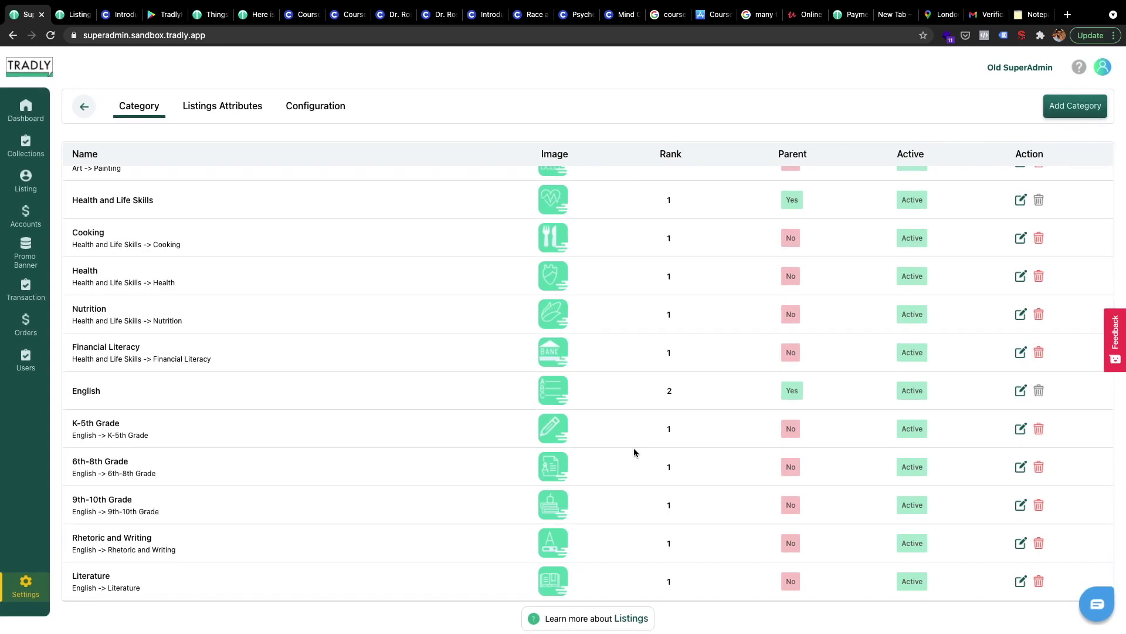
{"action": "key", "text": "super+Tab"}
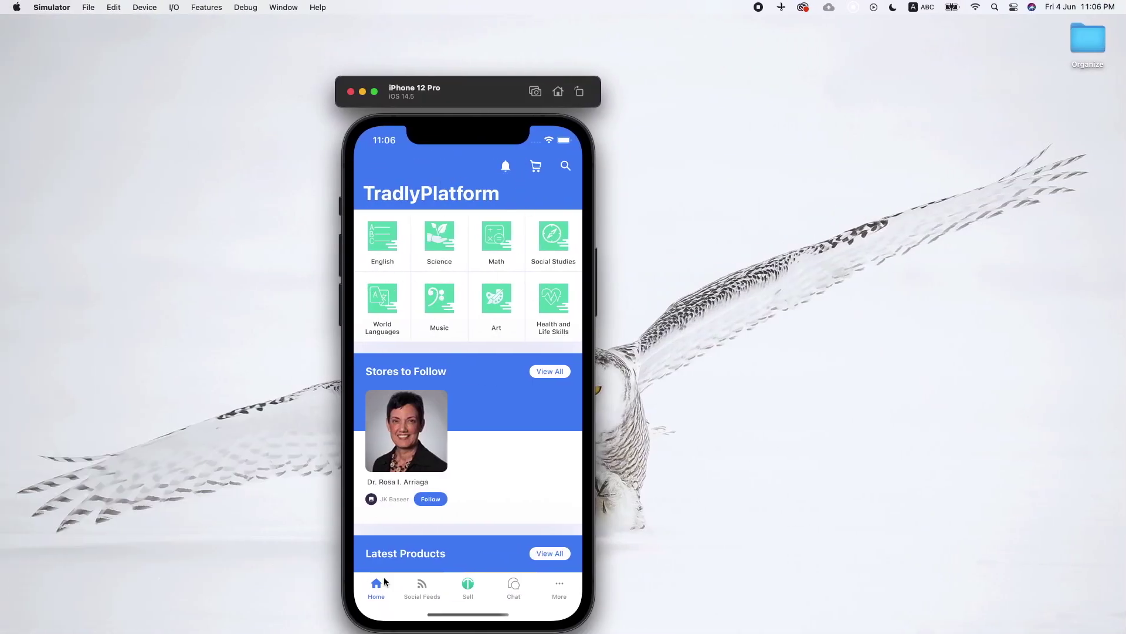
Reload the app's categories to confirm English is last, browsing World Languages and Race and Cultural Diversity.
{"action": "left_click_drag", "start_coordinate": [499, 324], "coordinate": [519, 520]}
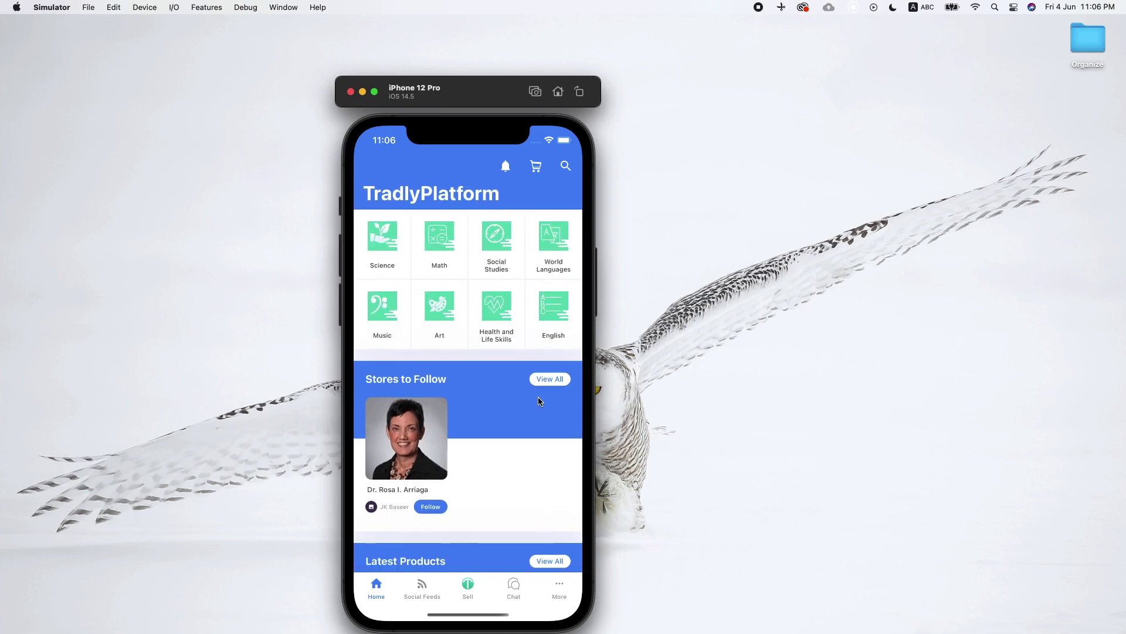
{"action": "left_click", "coordinate": [532, 231]}
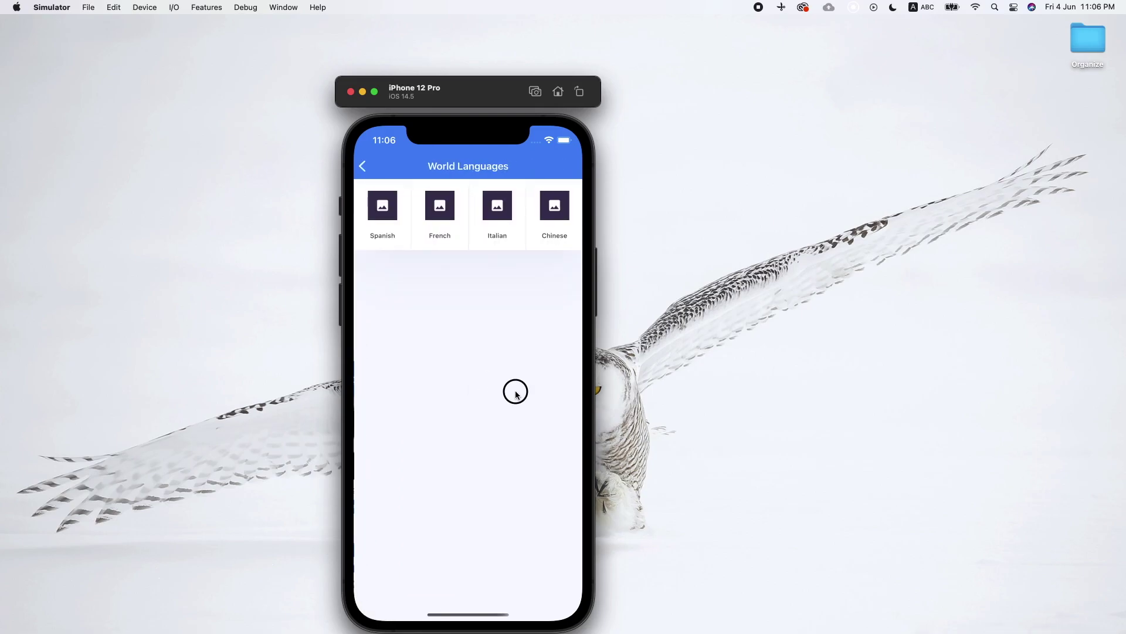
{"action": "left_click", "coordinate": [363, 166]}
{"action": "left_click_drag", "start_coordinate": [442, 301], "coordinate": [440, 209]}
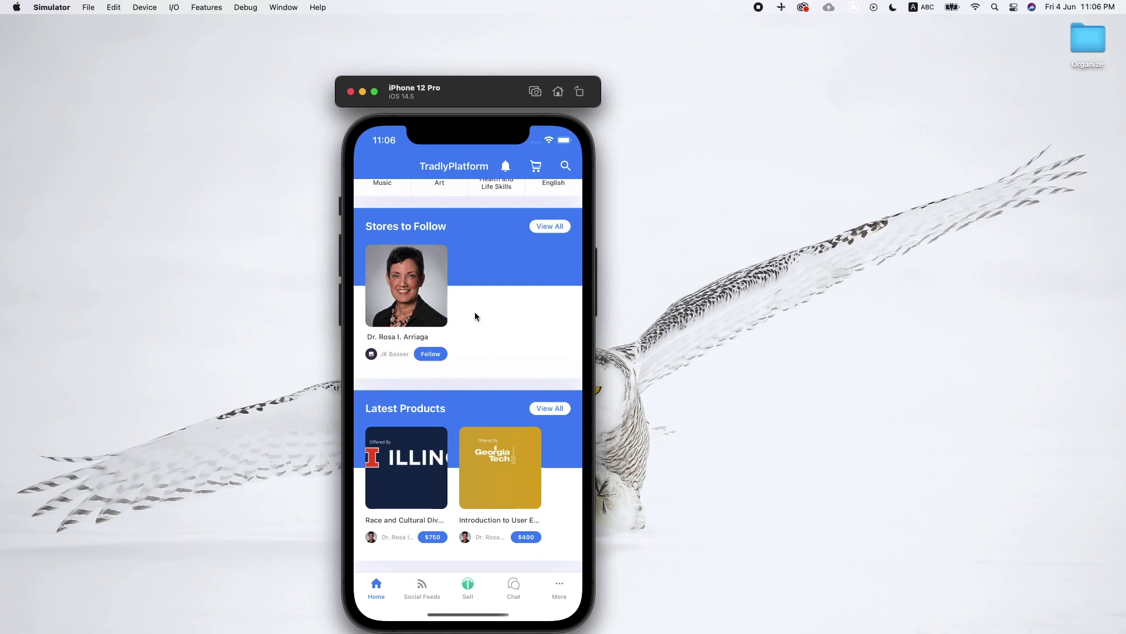
{"action": "left_click", "coordinate": [400, 462]}
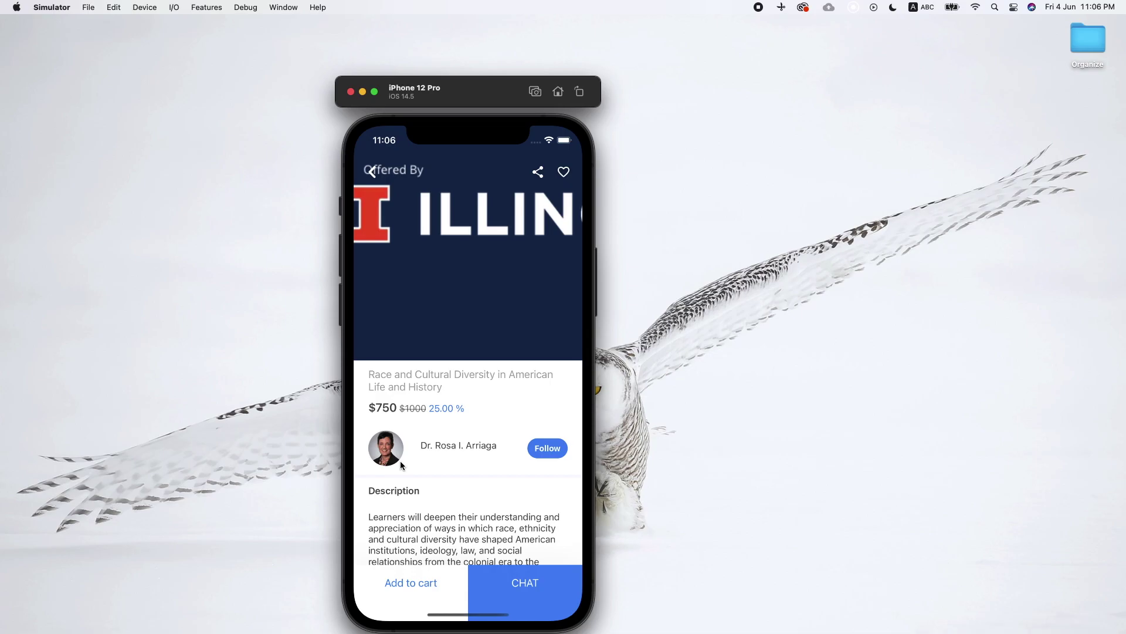
{"action": "key", "text": "super+Tab"}
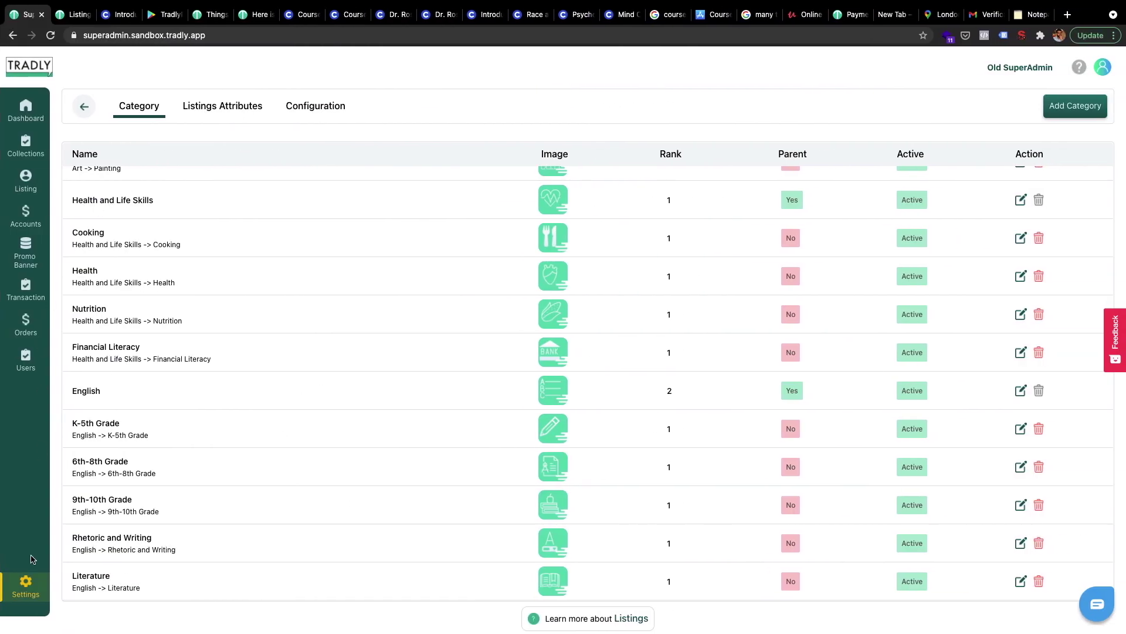
{"action": "left_click", "coordinate": [25, 587]}
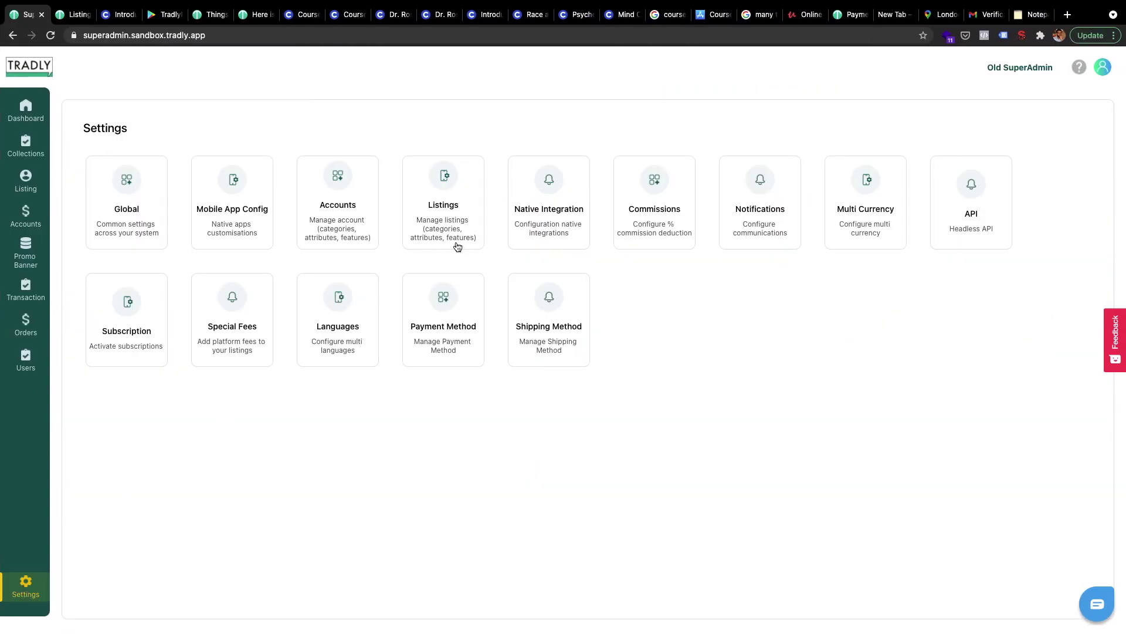
Browse Mobile App Config's App Details, Other Screens and Widgets, then check Native Integration's map options.
{"action": "left_click", "coordinate": [261, 202]}
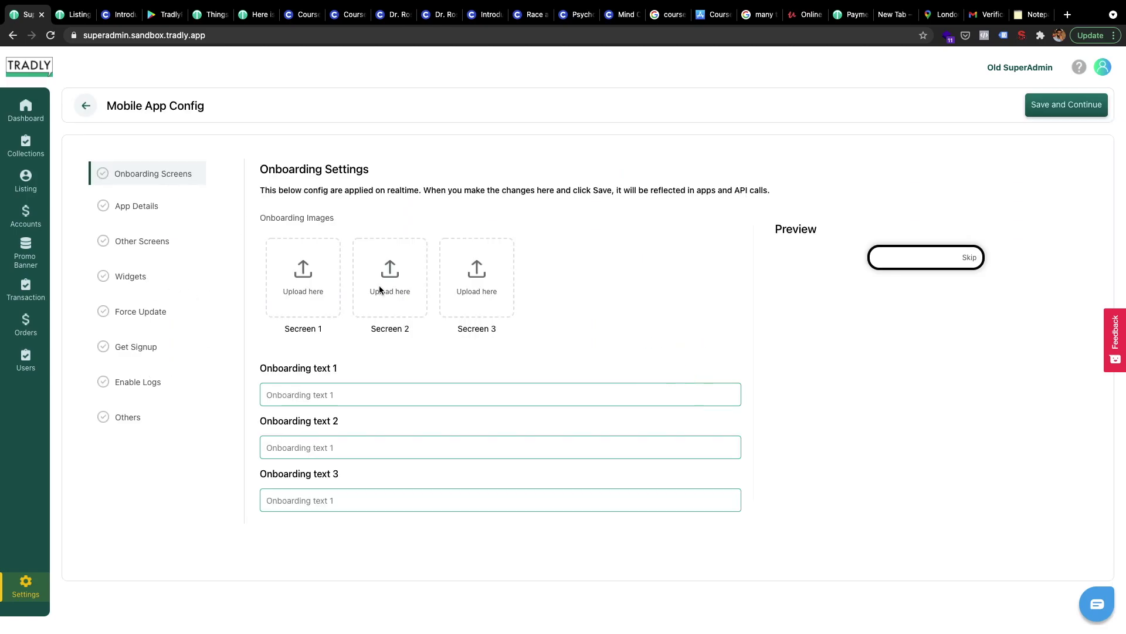
{"action": "left_click", "coordinate": [157, 203]}
{"action": "left_click", "coordinate": [150, 243]}
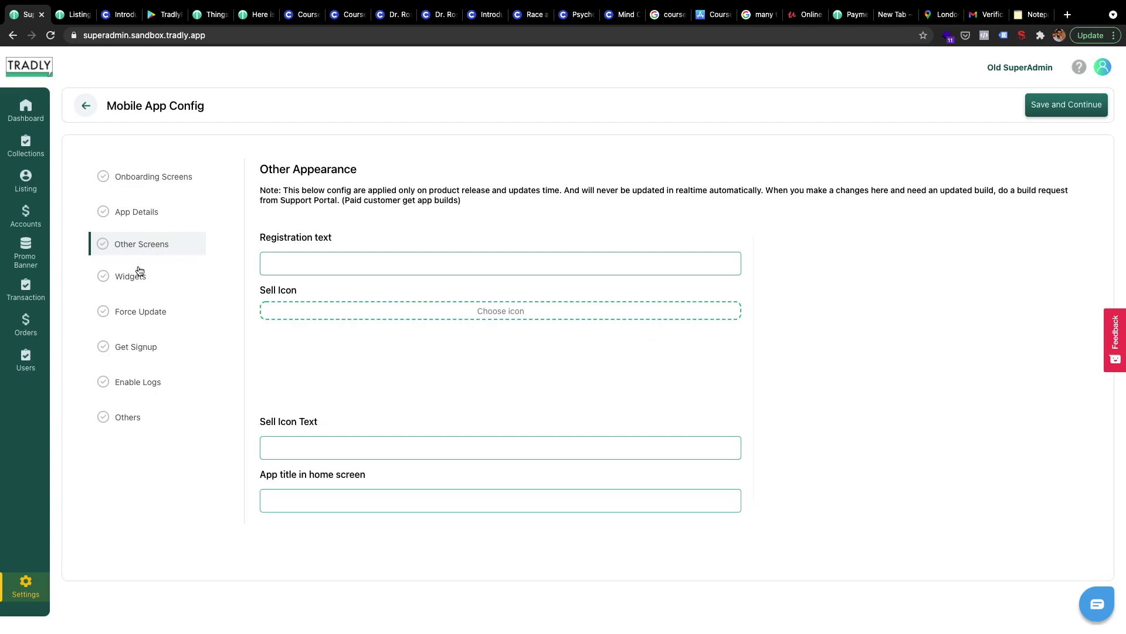
{"action": "left_click", "coordinate": [139, 271]}
{"action": "left_click", "coordinate": [88, 109]}
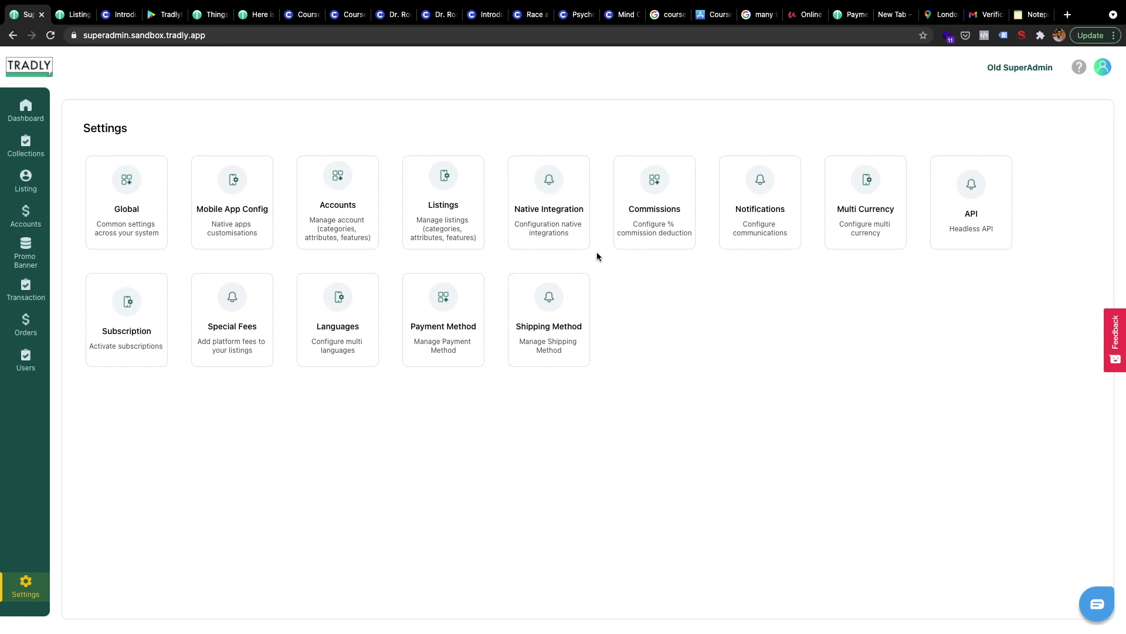
{"action": "left_click", "coordinate": [553, 226]}
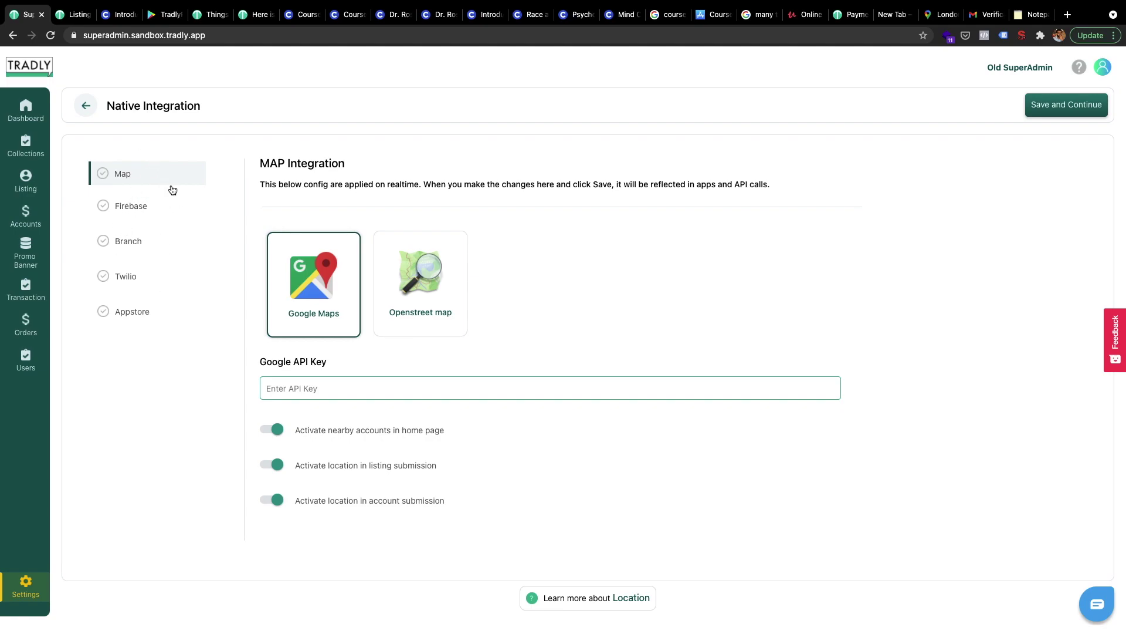
{"action": "left_click", "coordinate": [89, 113]}
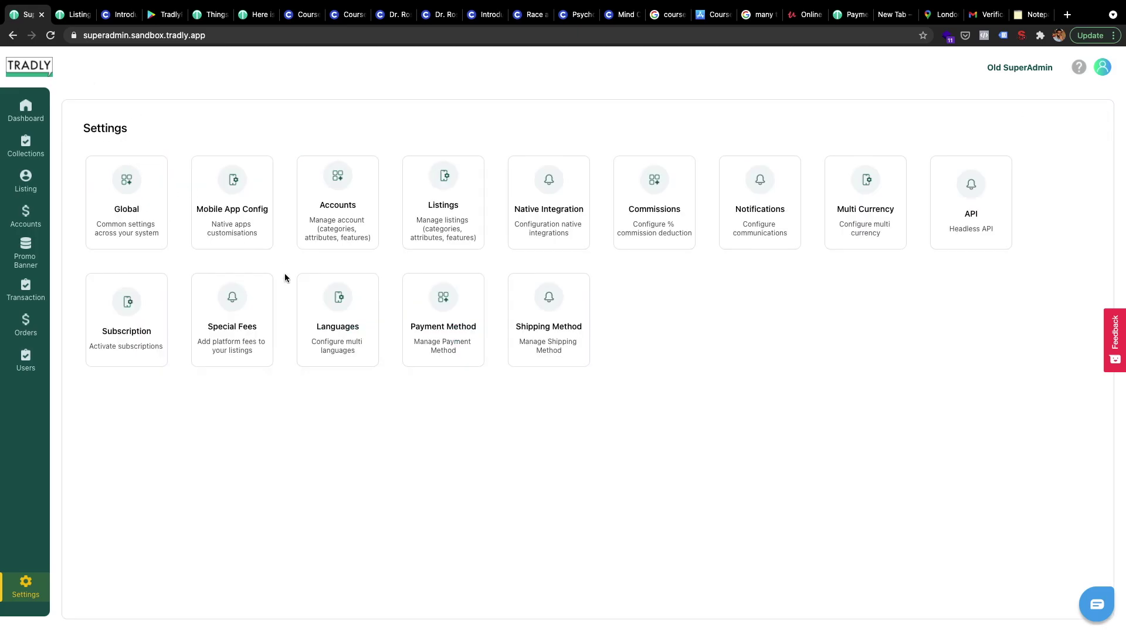
Add an active seller commission titled Default at 10%, plus one by-category row.
{"action": "left_click", "coordinate": [650, 227]}
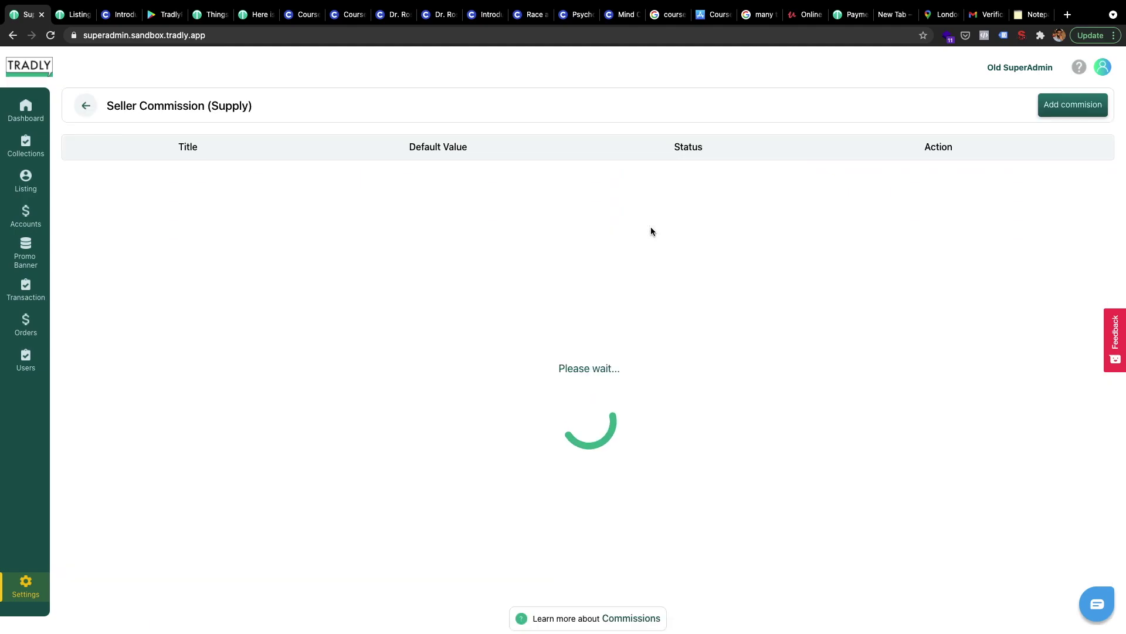
{"action": "left_click", "coordinate": [1062, 111]}
{"action": "left_click", "coordinate": [332, 159]}
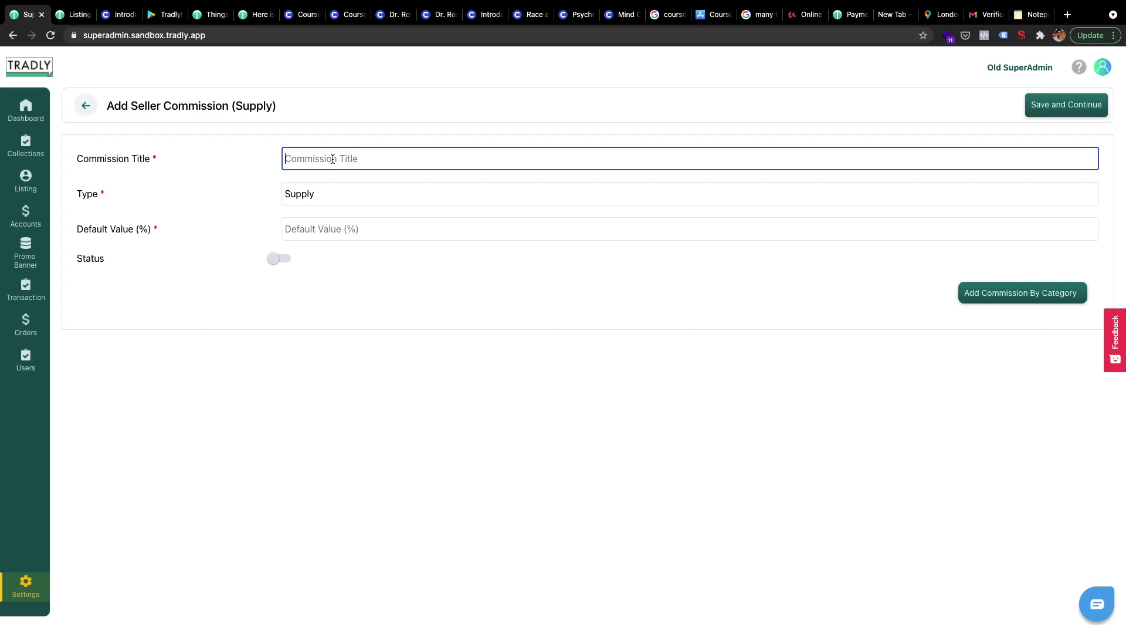
{"action": "type", "text": "Defgault"}
{"action": "left_click", "coordinate": [333, 230]}
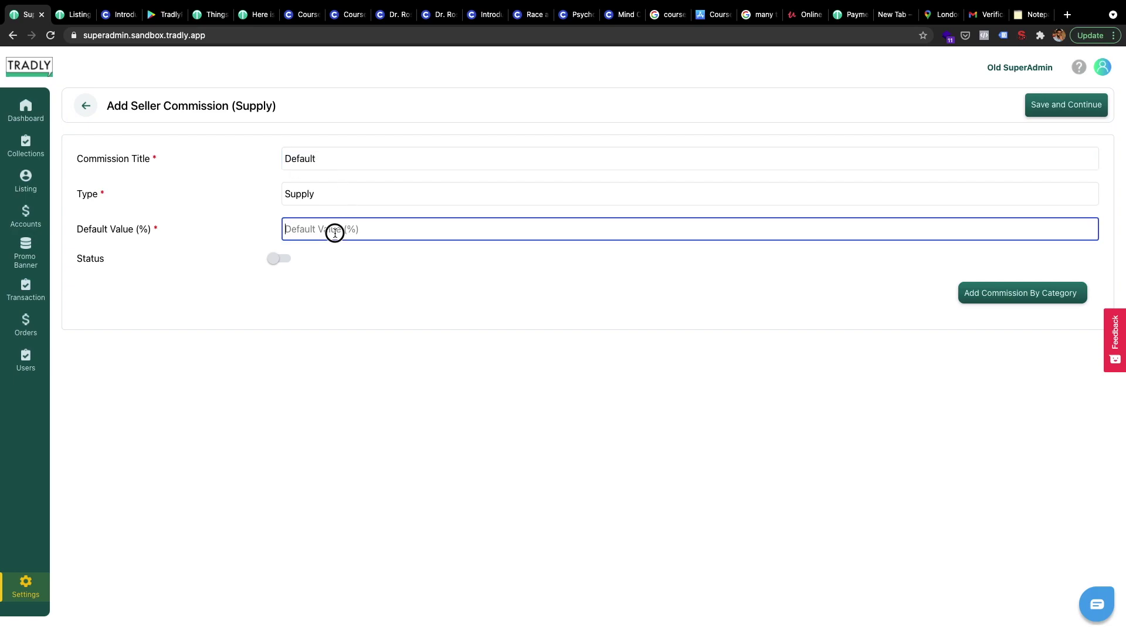
{"action": "type", "text": "10"}
{"action": "left_click", "coordinate": [276, 262]}
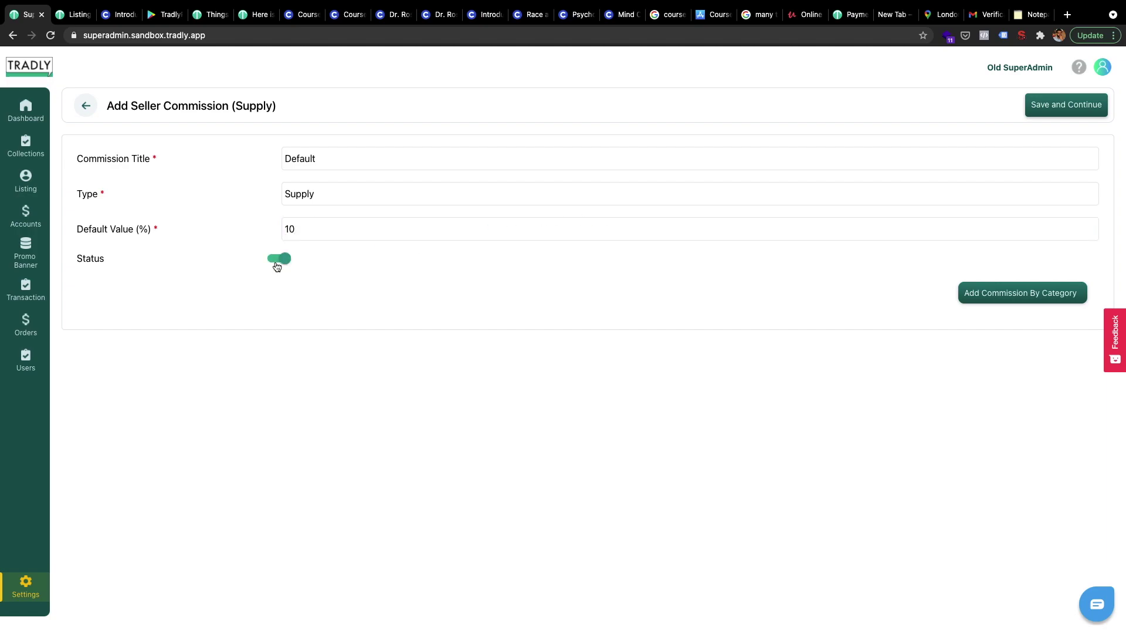
{"action": "left_click", "coordinate": [1008, 291]}
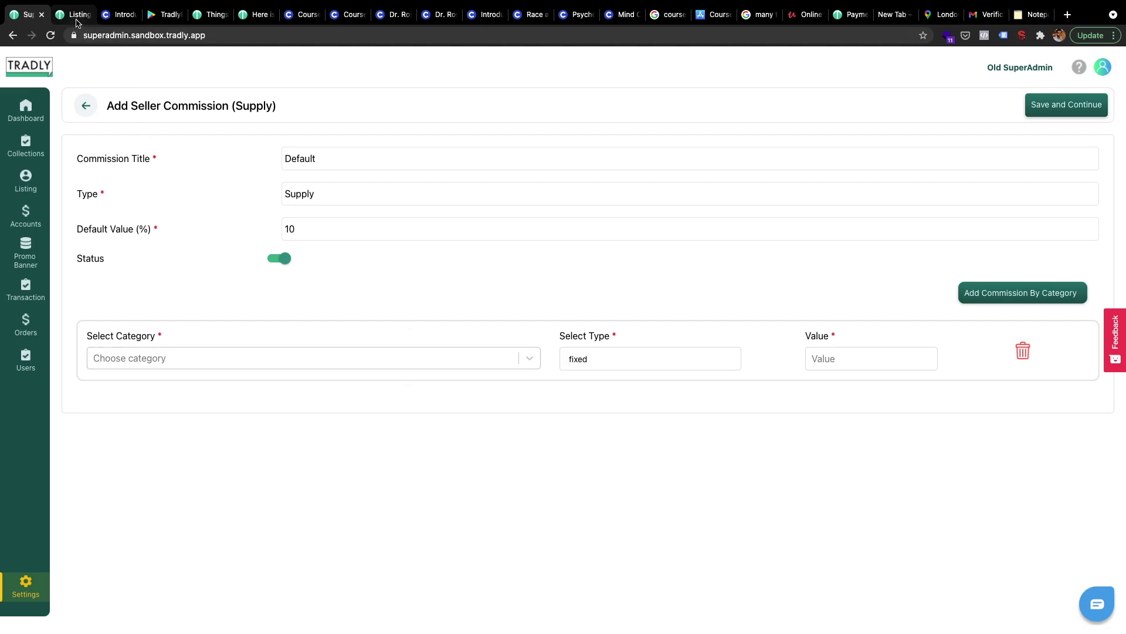
Read the Revenue Model page in the Tradly docs, then return to the commission form.
{"action": "left_click", "coordinate": [221, 16]}
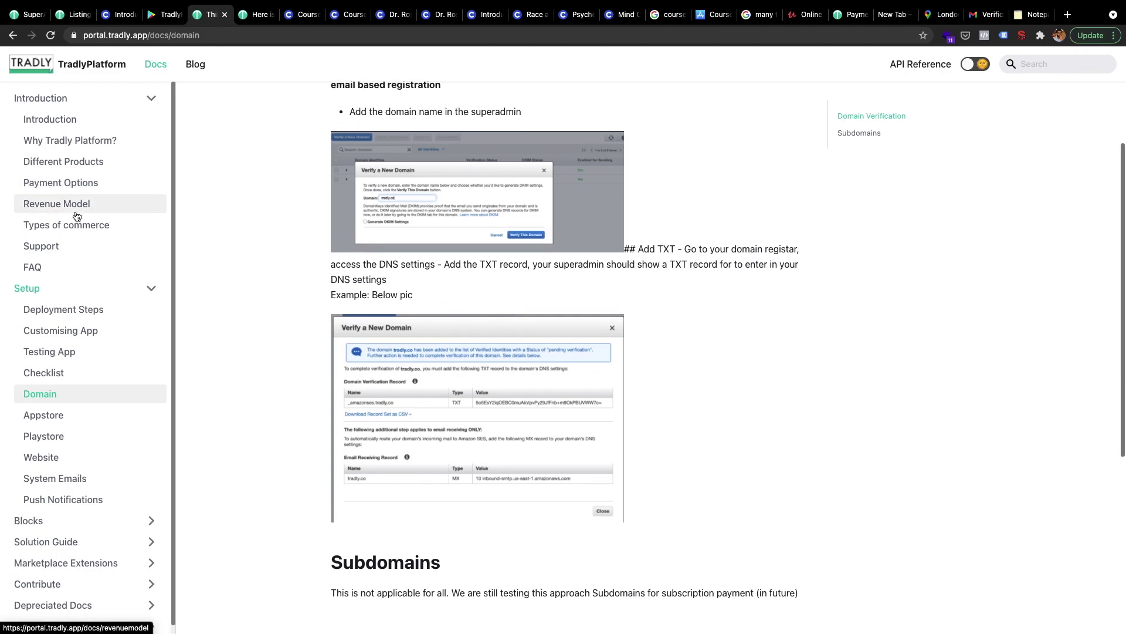
{"action": "left_click", "coordinate": [106, 212]}
{"action": "scroll", "coordinate": [417, 313], "scroll_direction": "down", "scroll_amount": 15}
{"action": "scroll", "coordinate": [416, 314], "scroll_direction": "up", "scroll_amount": 12}
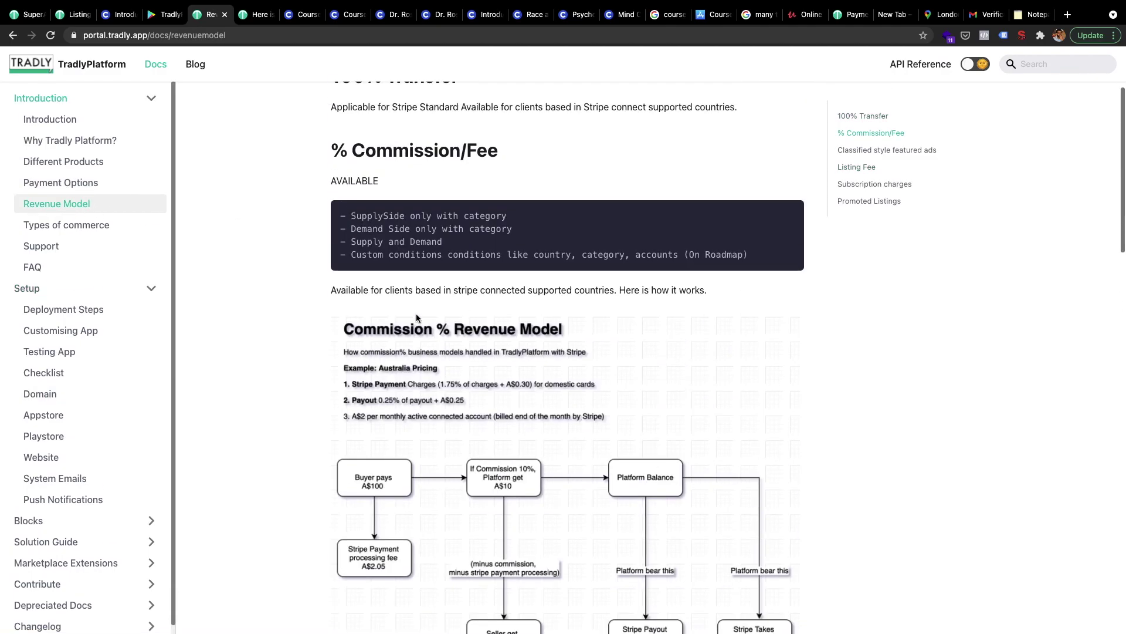
{"action": "scroll", "coordinate": [434, 405], "scroll_direction": "down", "scroll_amount": 3}
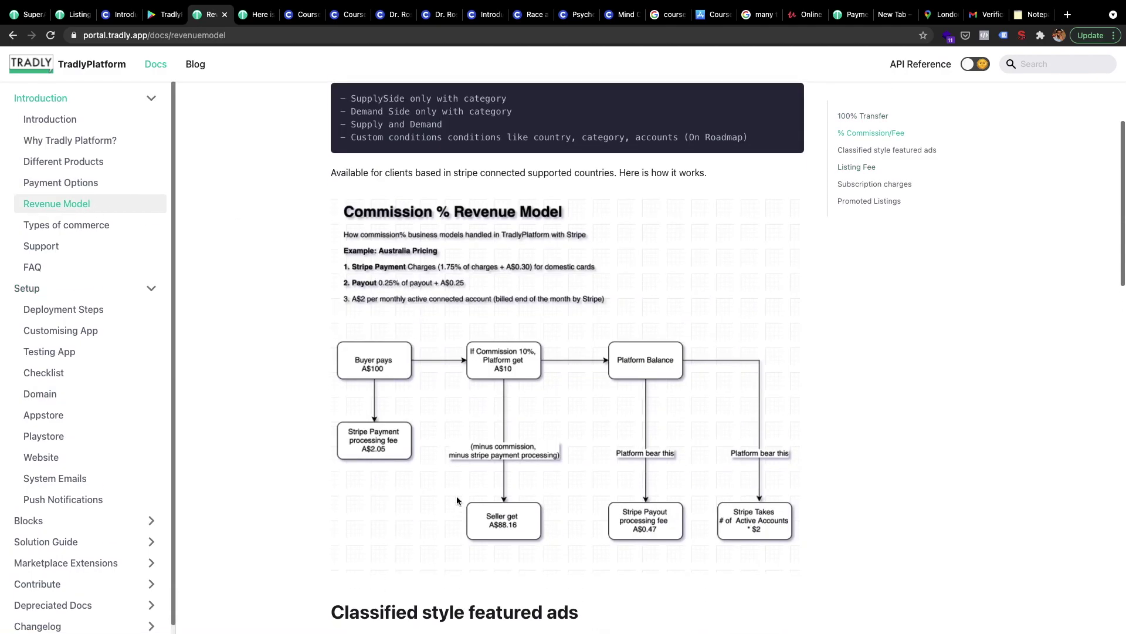
{"action": "left_click", "coordinate": [26, 15]}
Leave the row's category unselected, set its type to slab, and select the From Value field.
{"action": "left_click", "coordinate": [181, 357]}
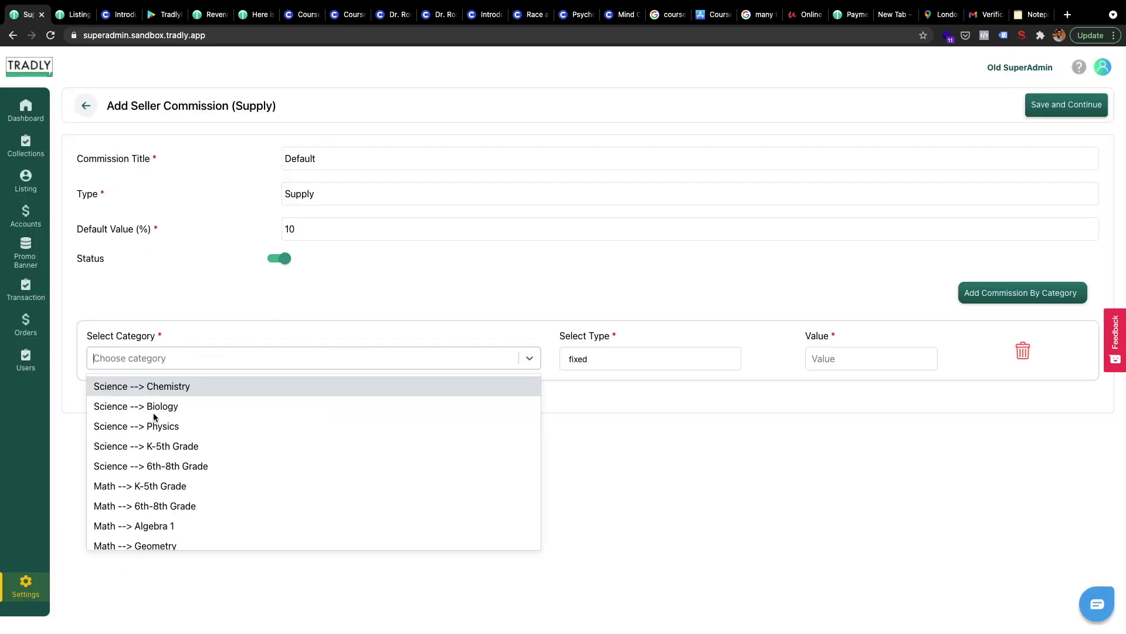
{"action": "scroll", "coordinate": [176, 446], "scroll_direction": "down", "scroll_amount": 10}
{"action": "scroll", "coordinate": [254, 436], "scroll_direction": "up", "scroll_amount": 8}
{"action": "scroll", "coordinate": [255, 432], "scroll_direction": "up", "scroll_amount": 2}
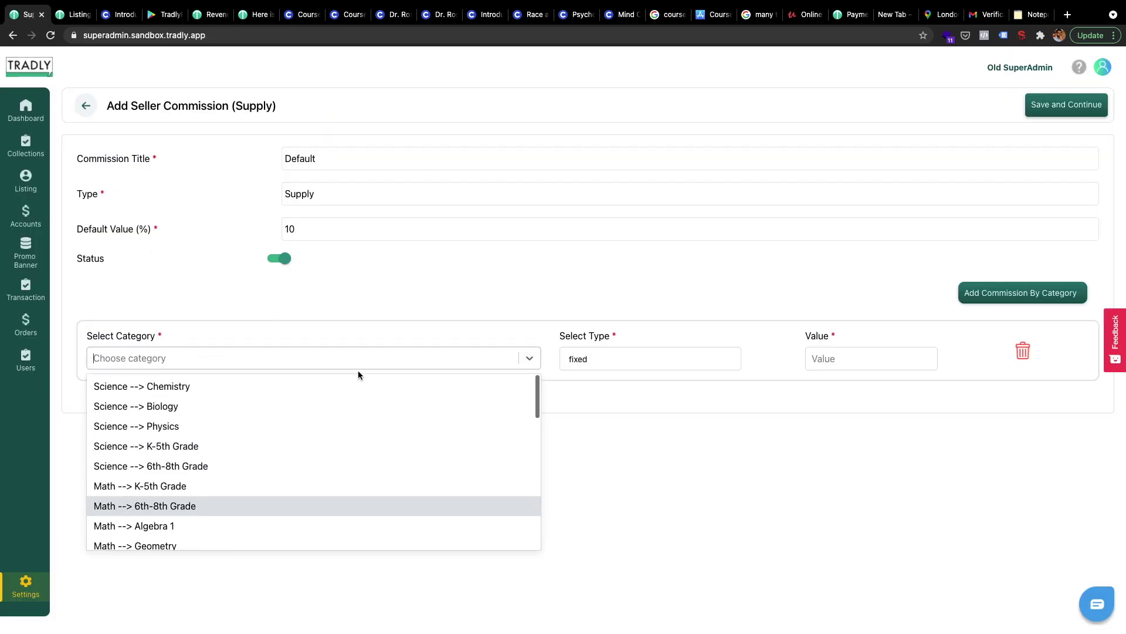
{"action": "left_click", "coordinate": [648, 359]}
{"action": "left_click", "coordinate": [648, 358]}
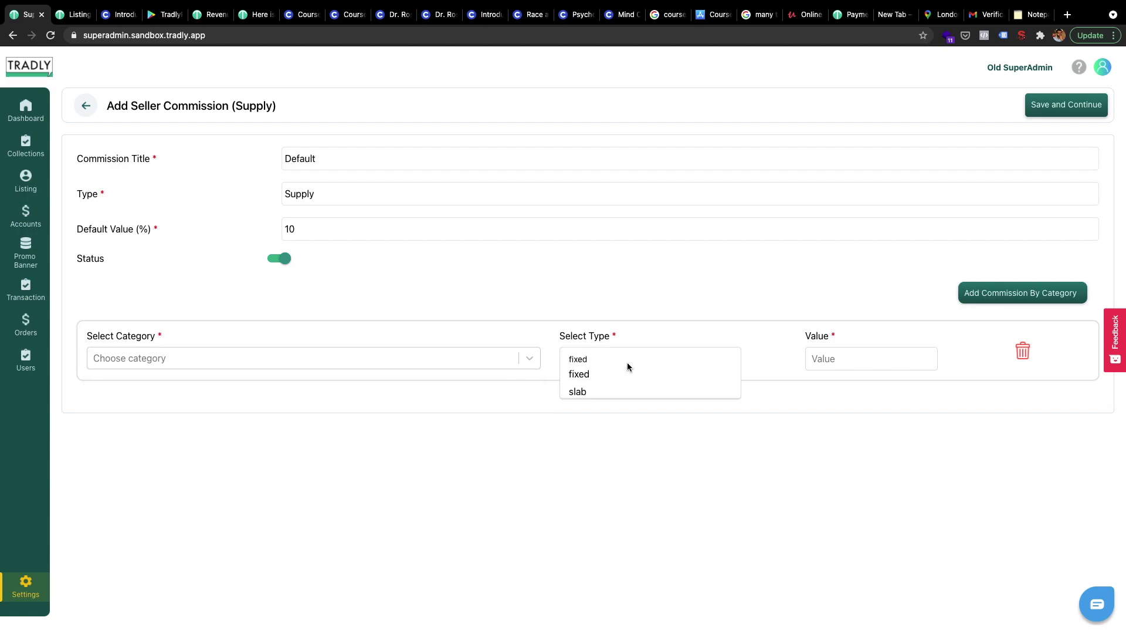
{"action": "left_click", "coordinate": [596, 388]}
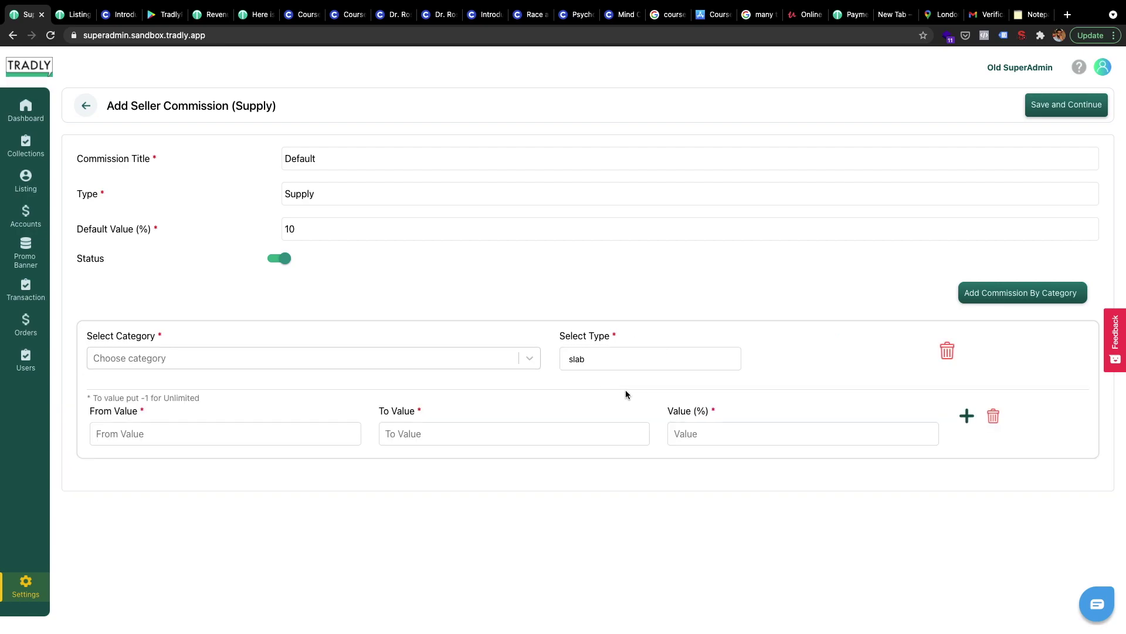
{"action": "left_click", "coordinate": [244, 440]}
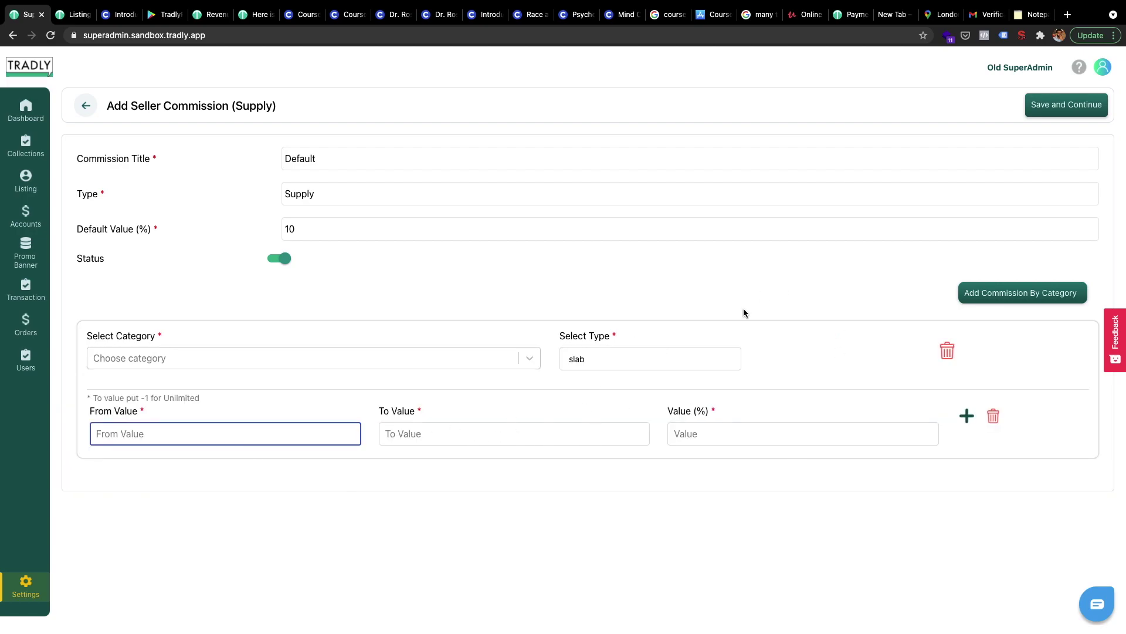